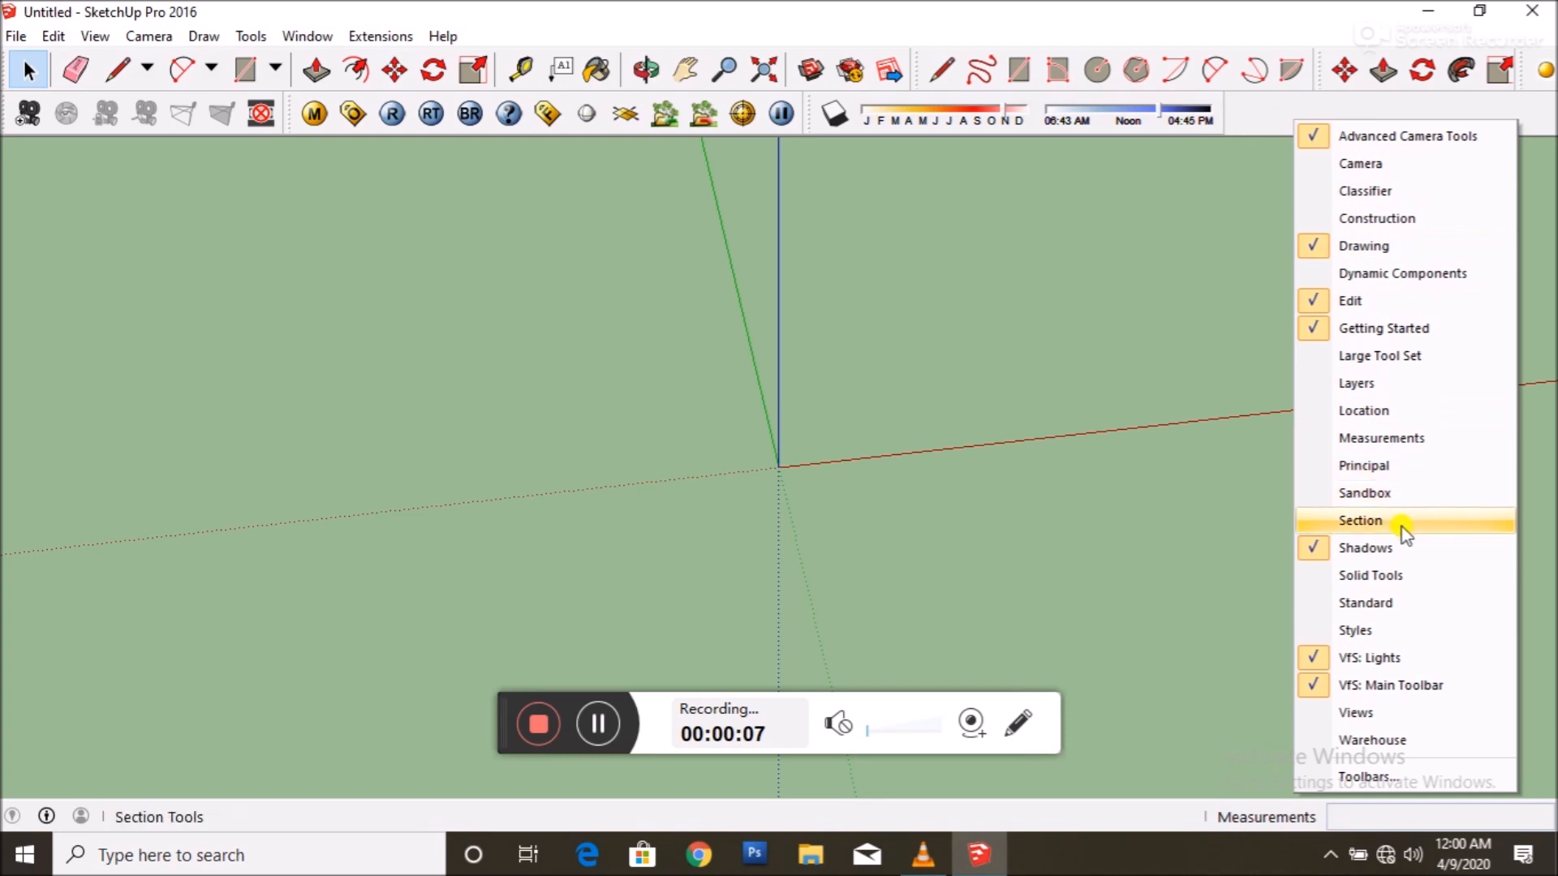
- Show the Standard, Camera and Views toolbars
click(1393, 604)
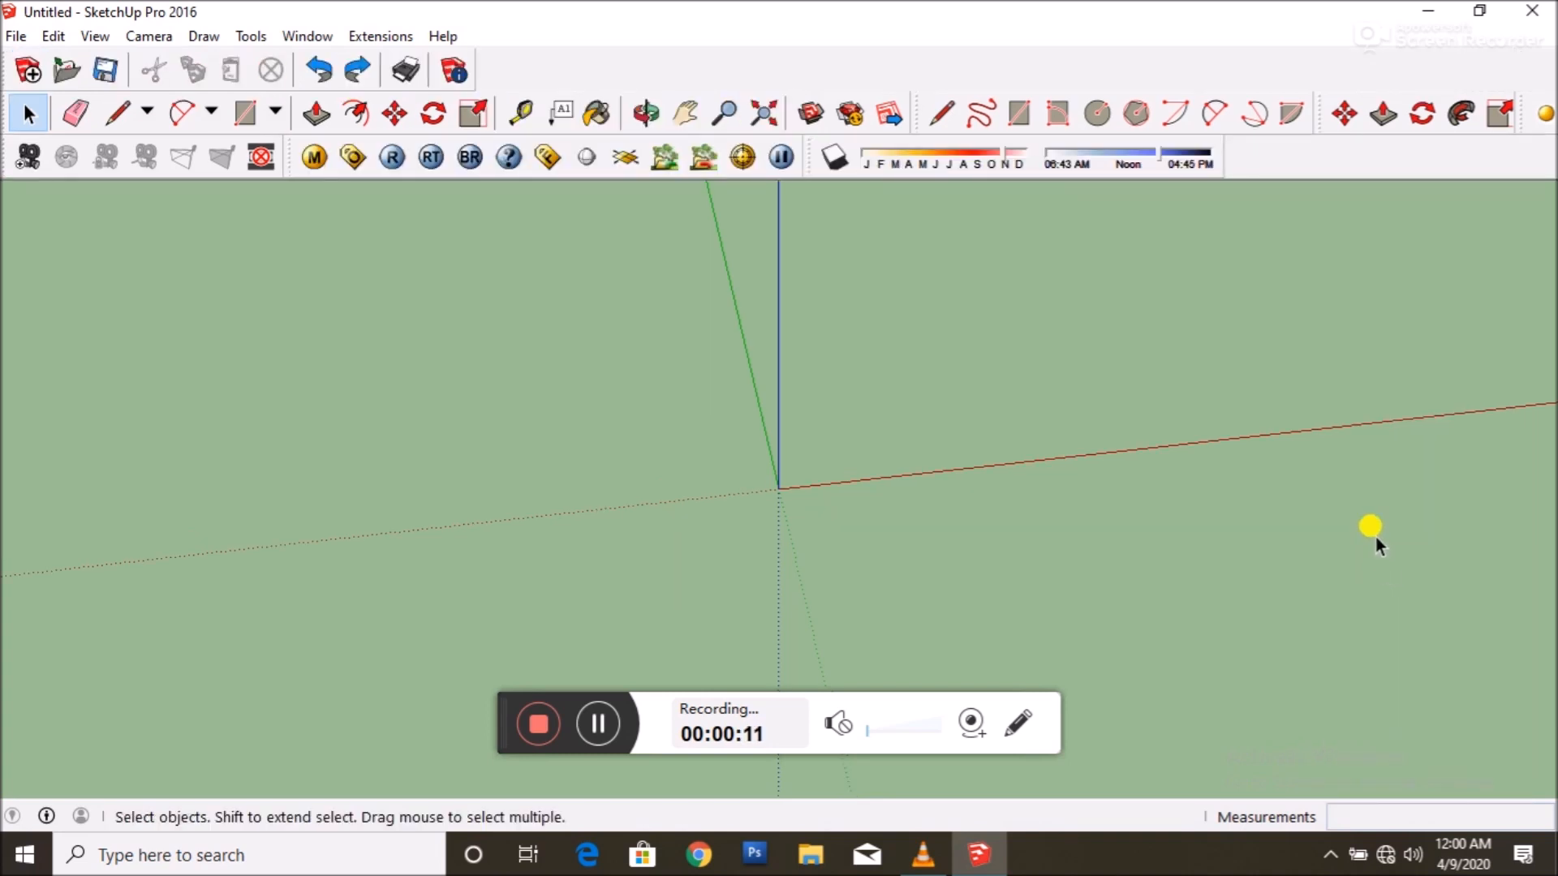
right_click(1296, 154)
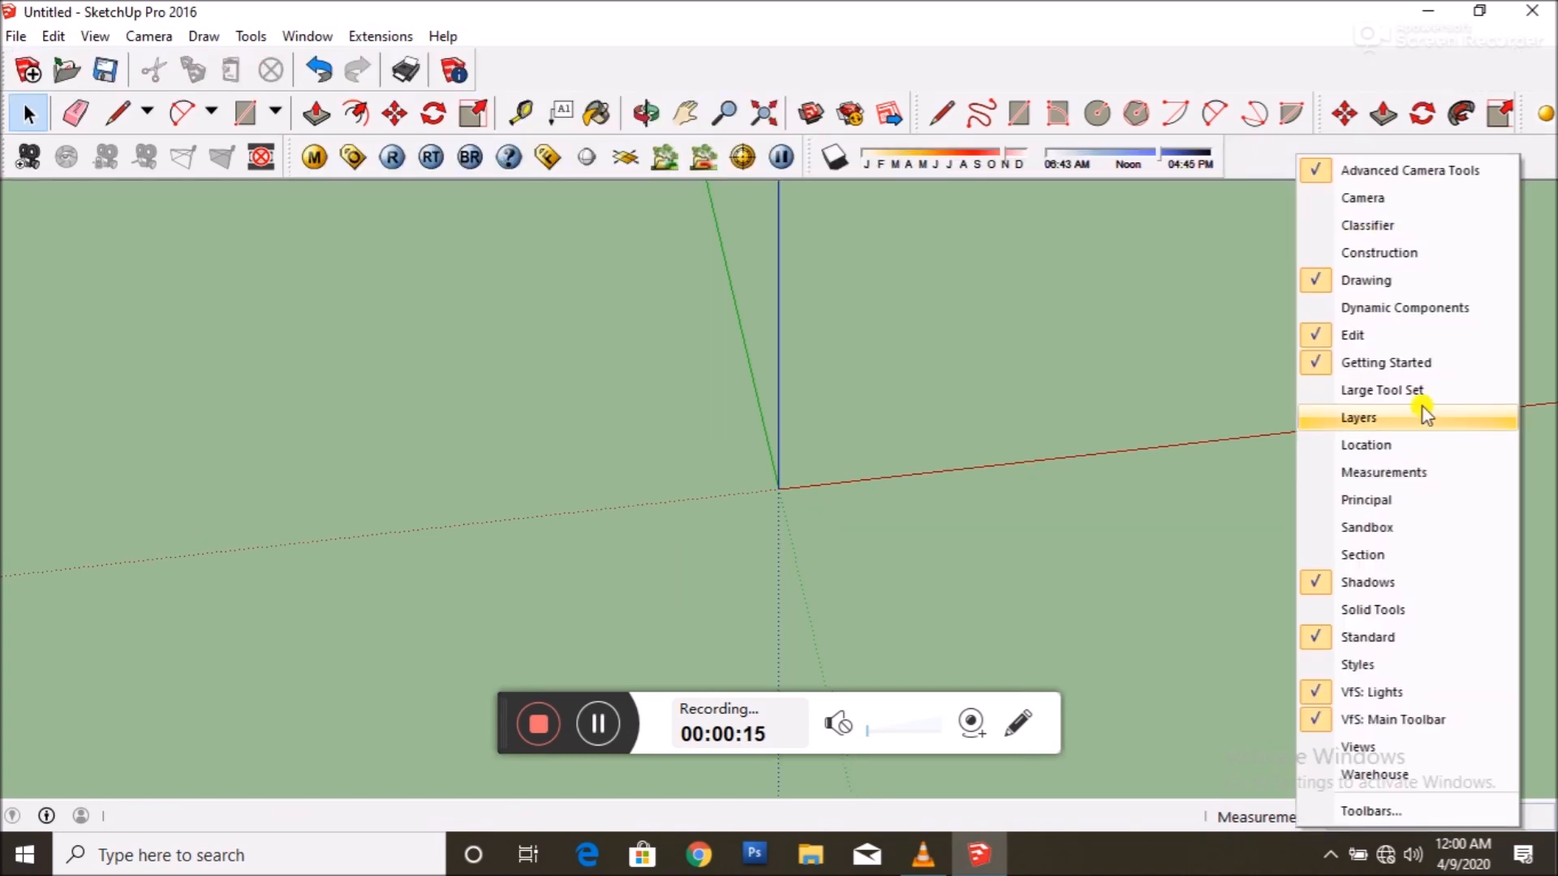
click(1419, 198)
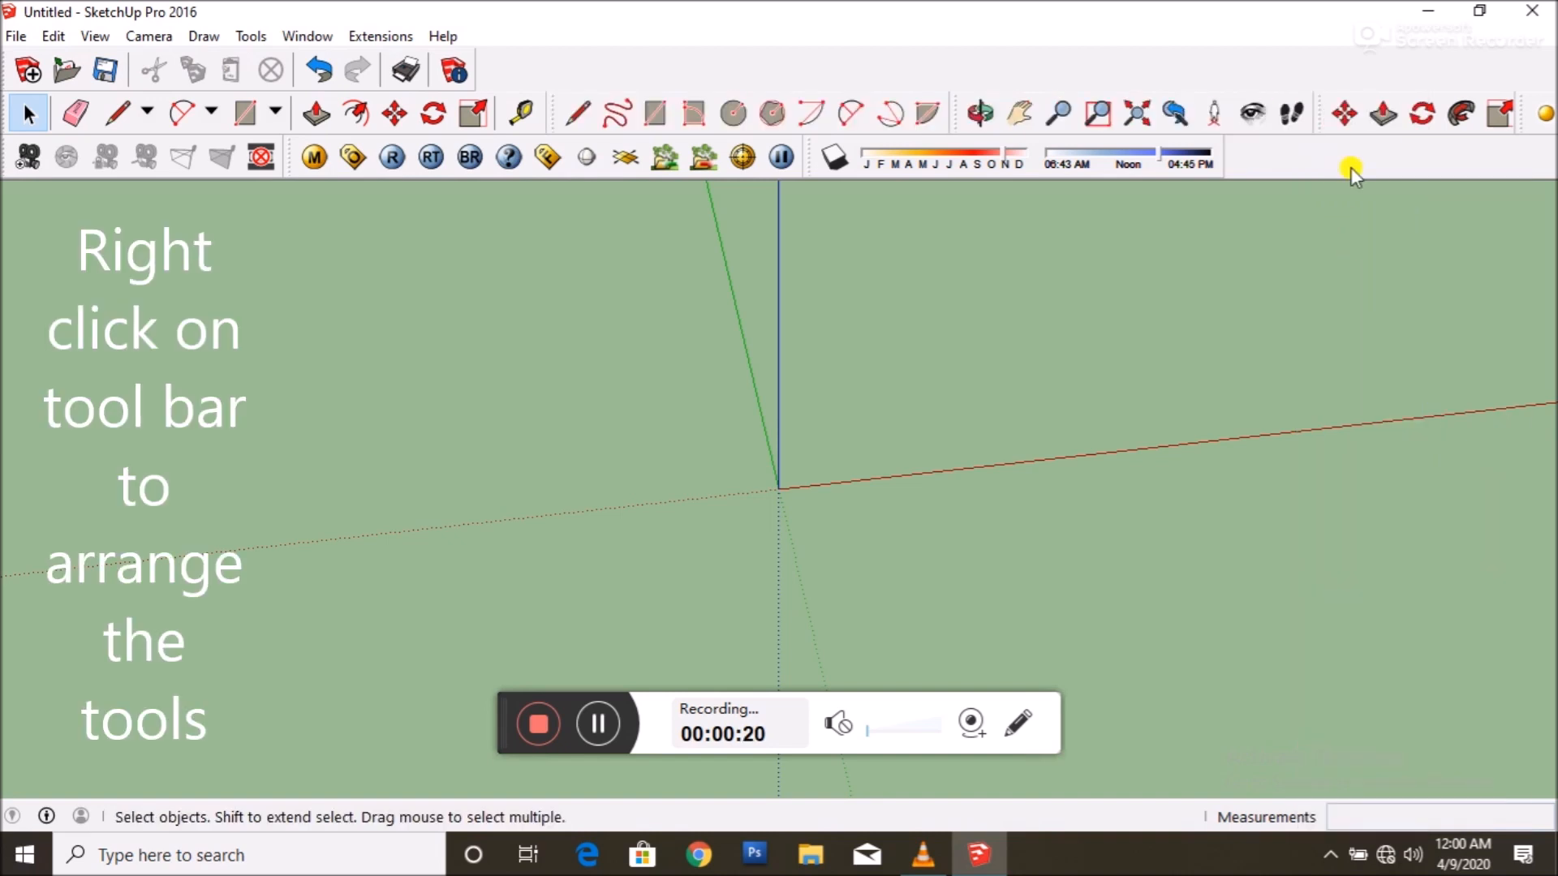
right_click(1288, 156)
click(1366, 744)
- Line up the Views and Shadows toolbars in the Standard toolbar's row and shift the V-Ray main toolbar along its own row
drag(1137, 140, 713, 97)
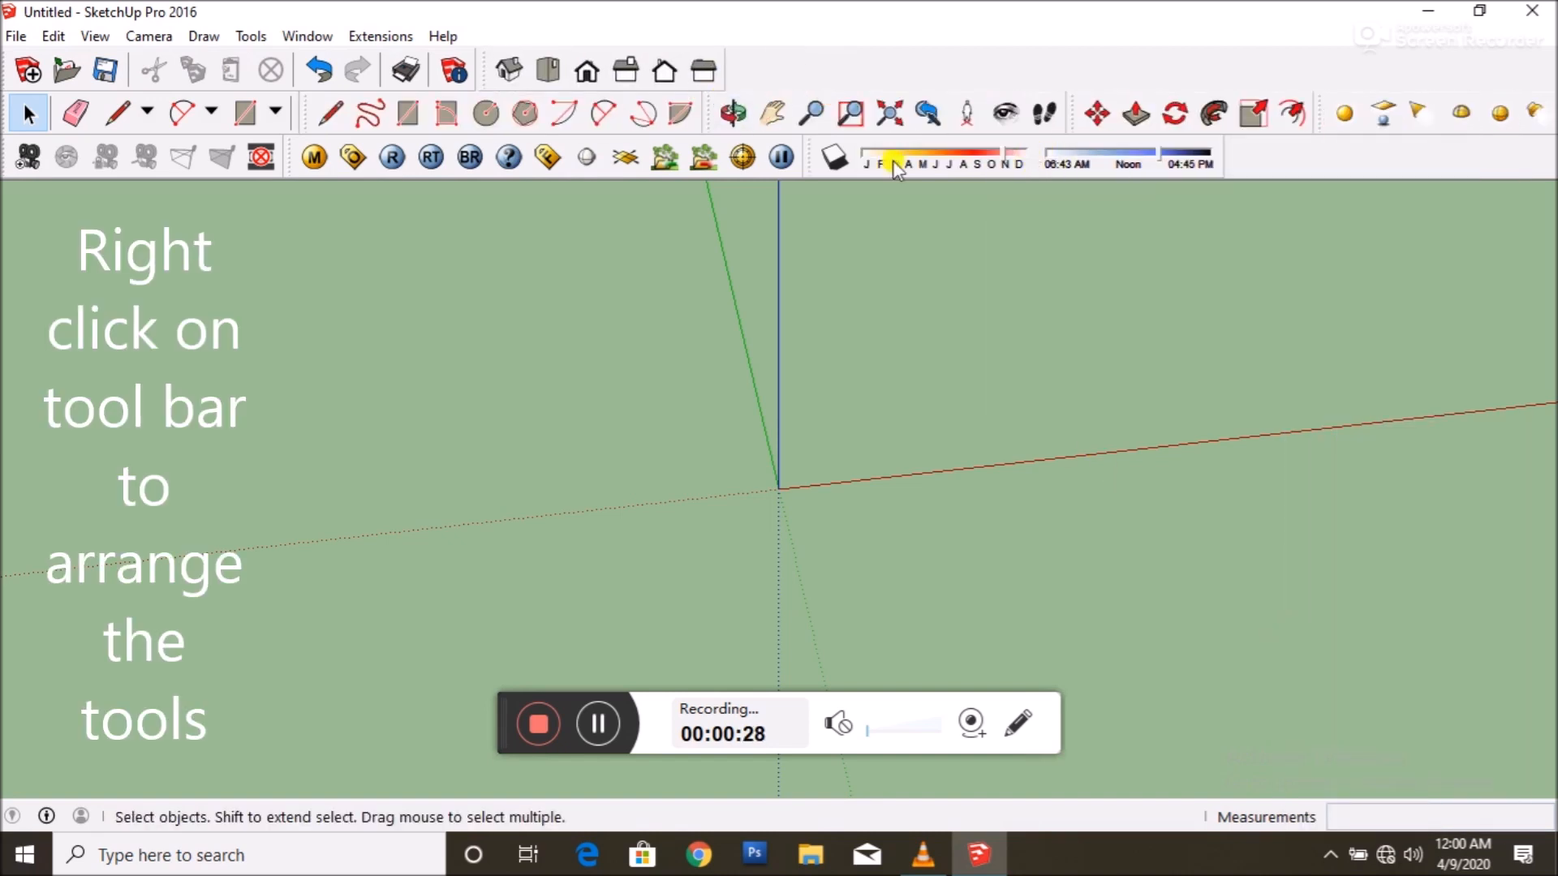
drag(809, 153, 740, 105)
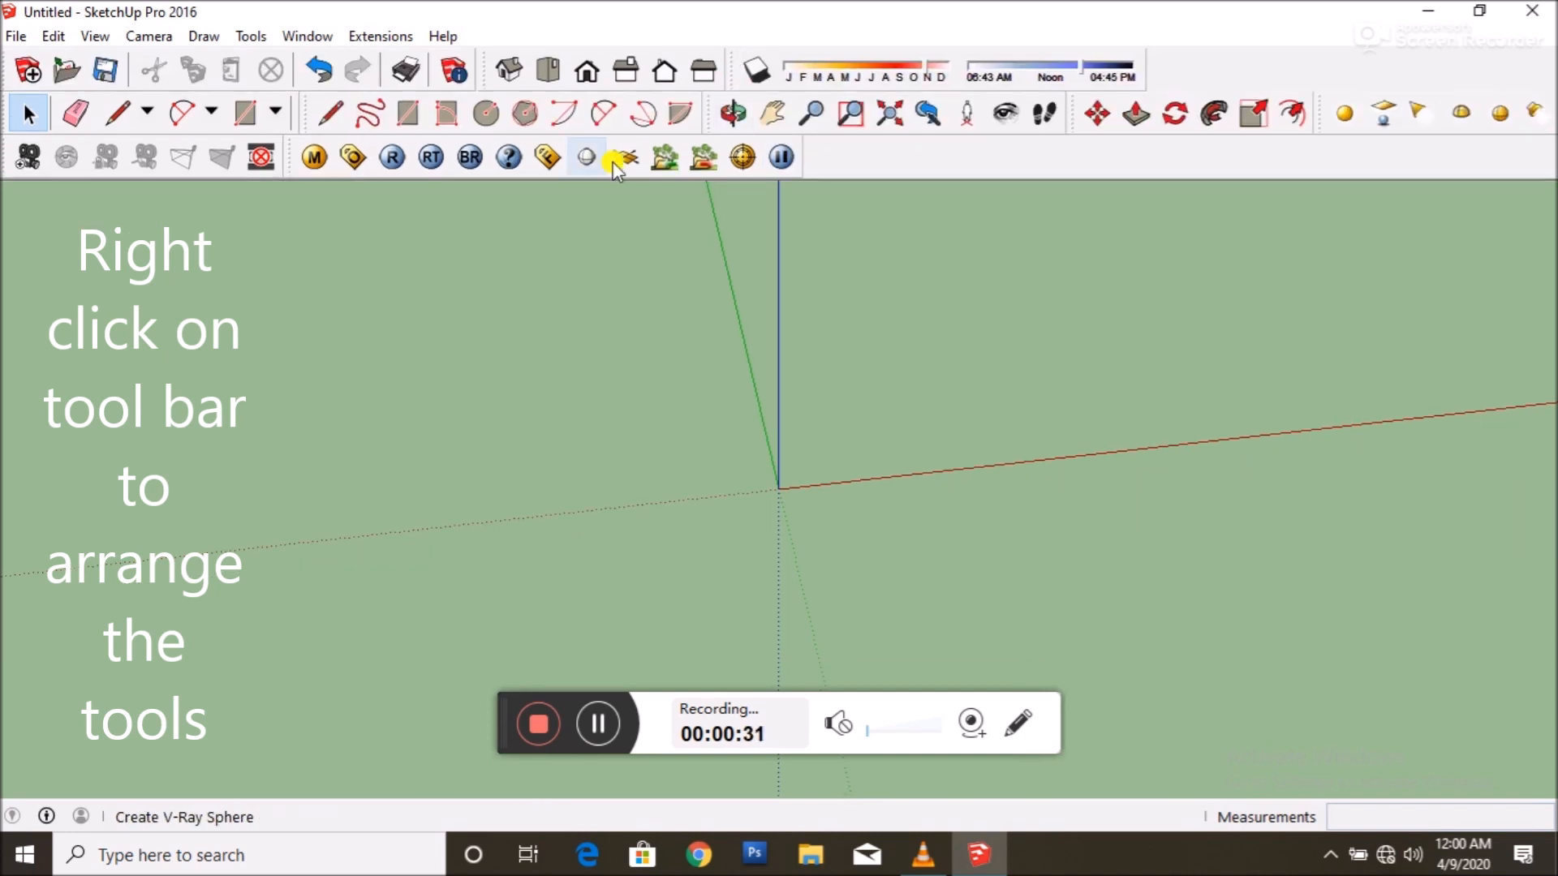
drag(268, 154, 939, 150)
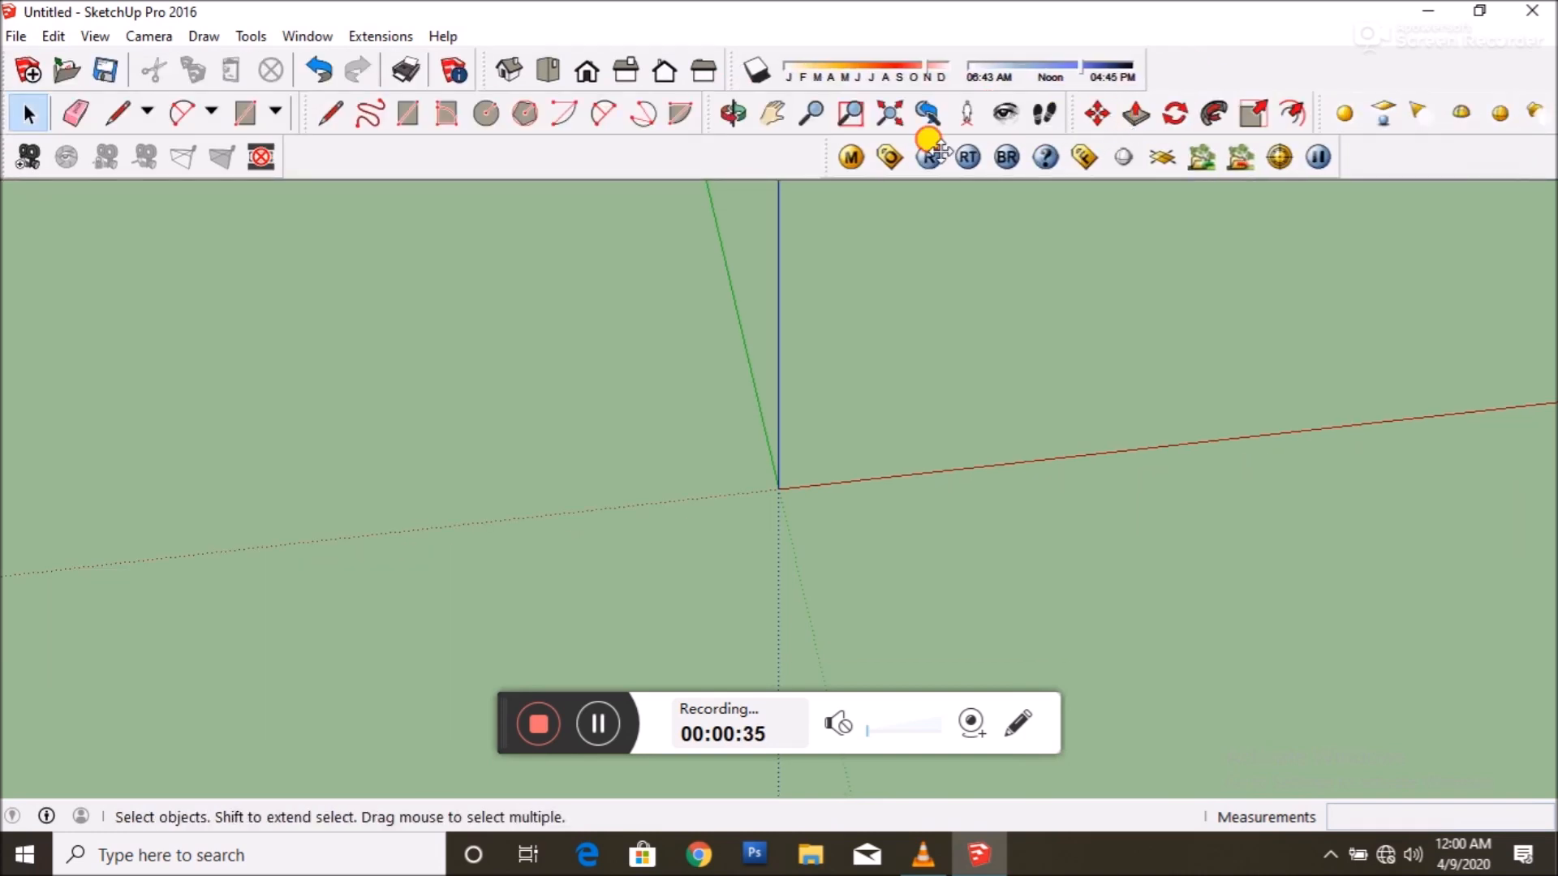
- Hide the VfS: Main Toolbar, Camera and Advanced Camera Tools toolbars
right_click(818, 164)
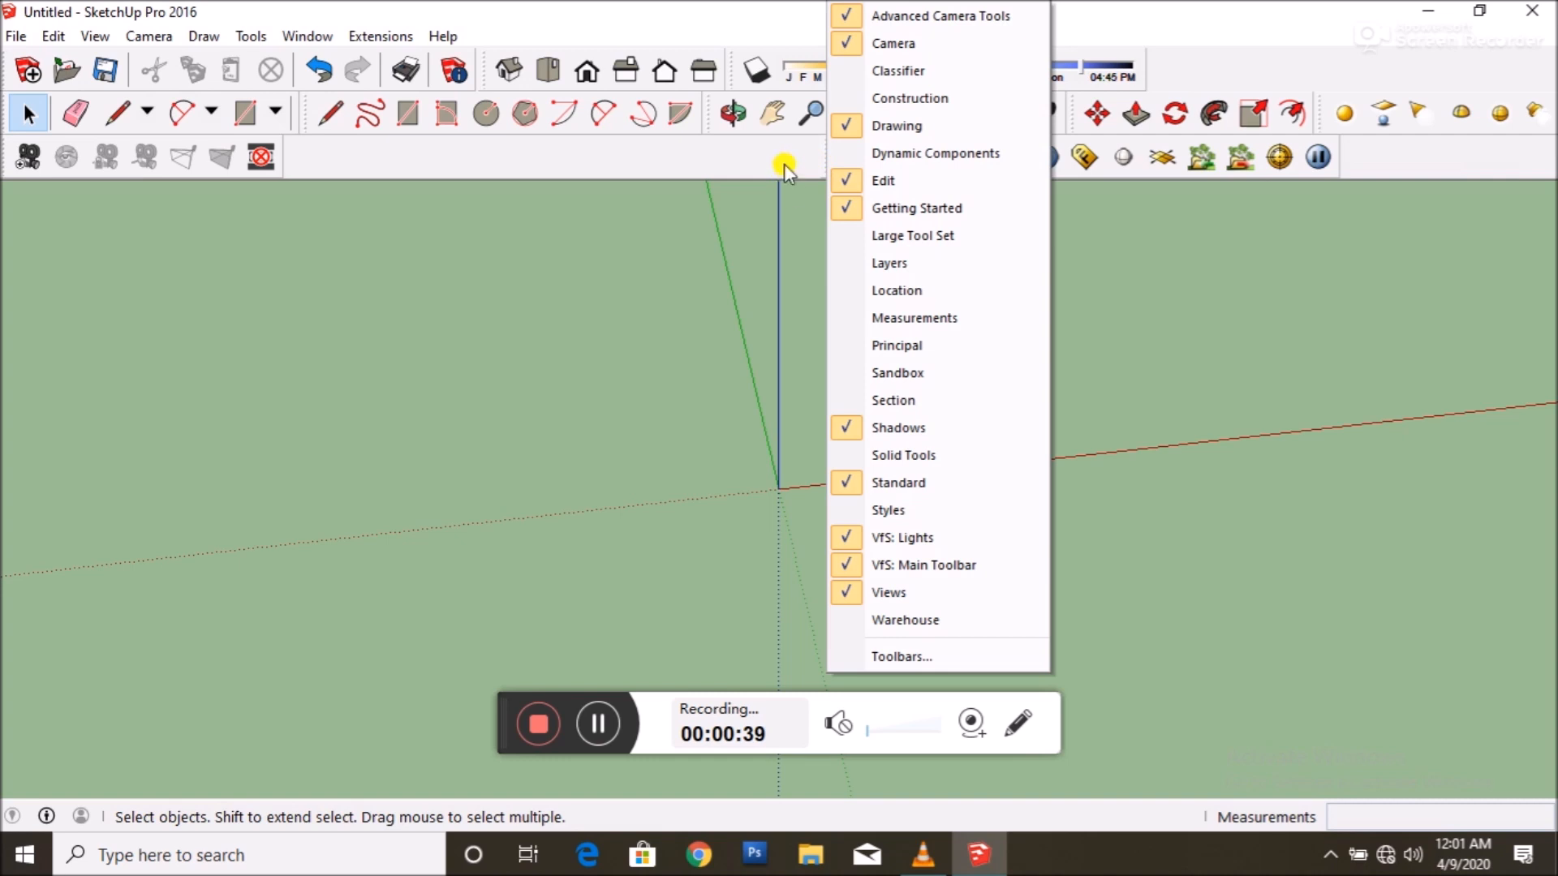
click(815, 548)
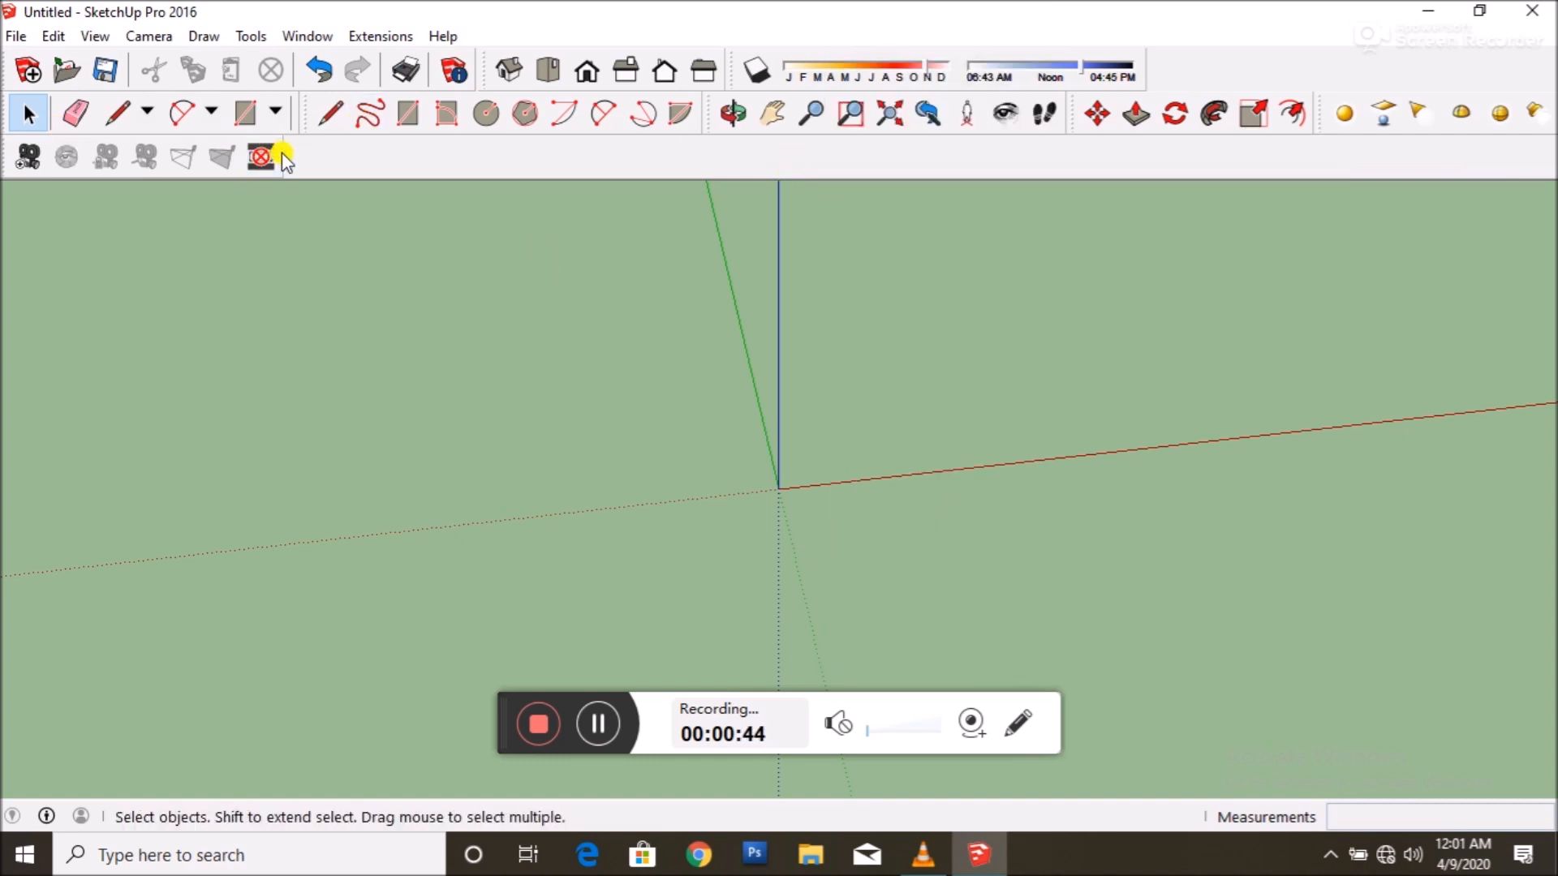
right_click(251, 158)
click(292, 42)
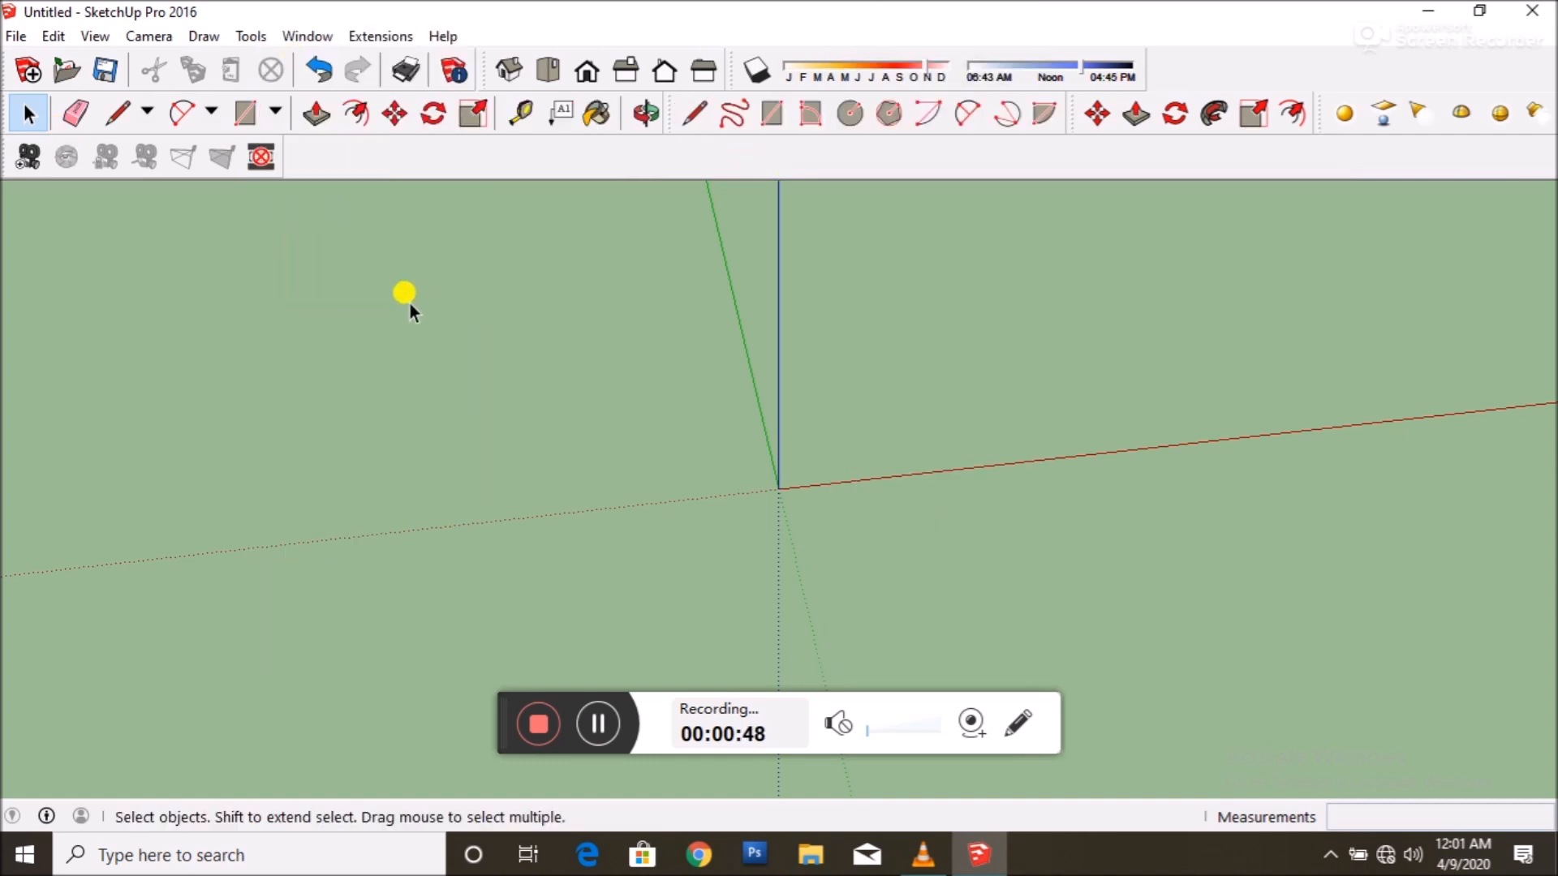
right_click(215, 162)
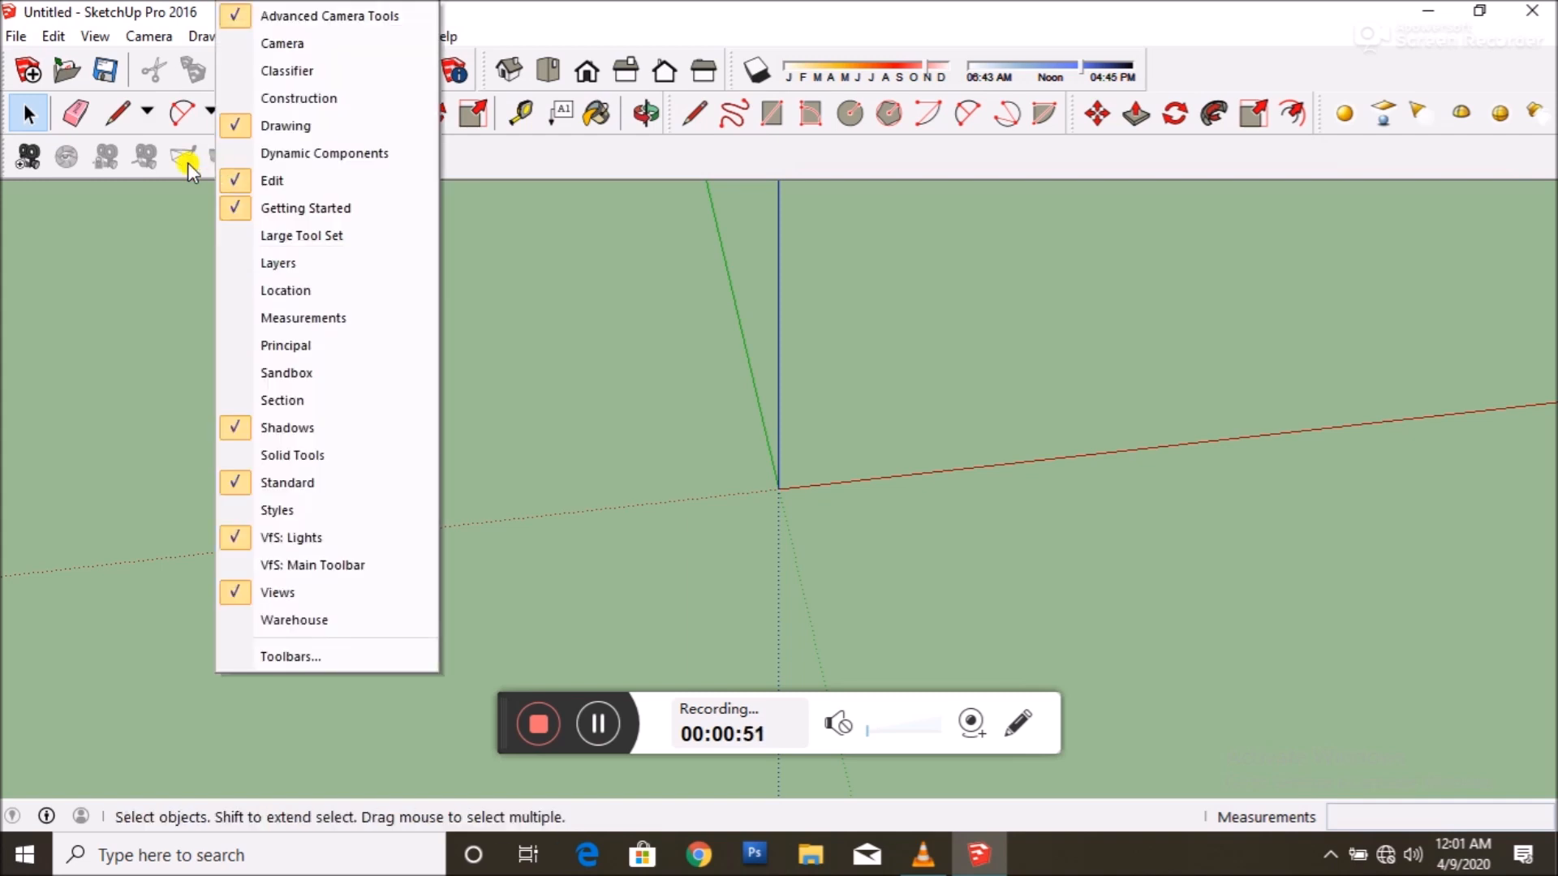
click(292, 11)
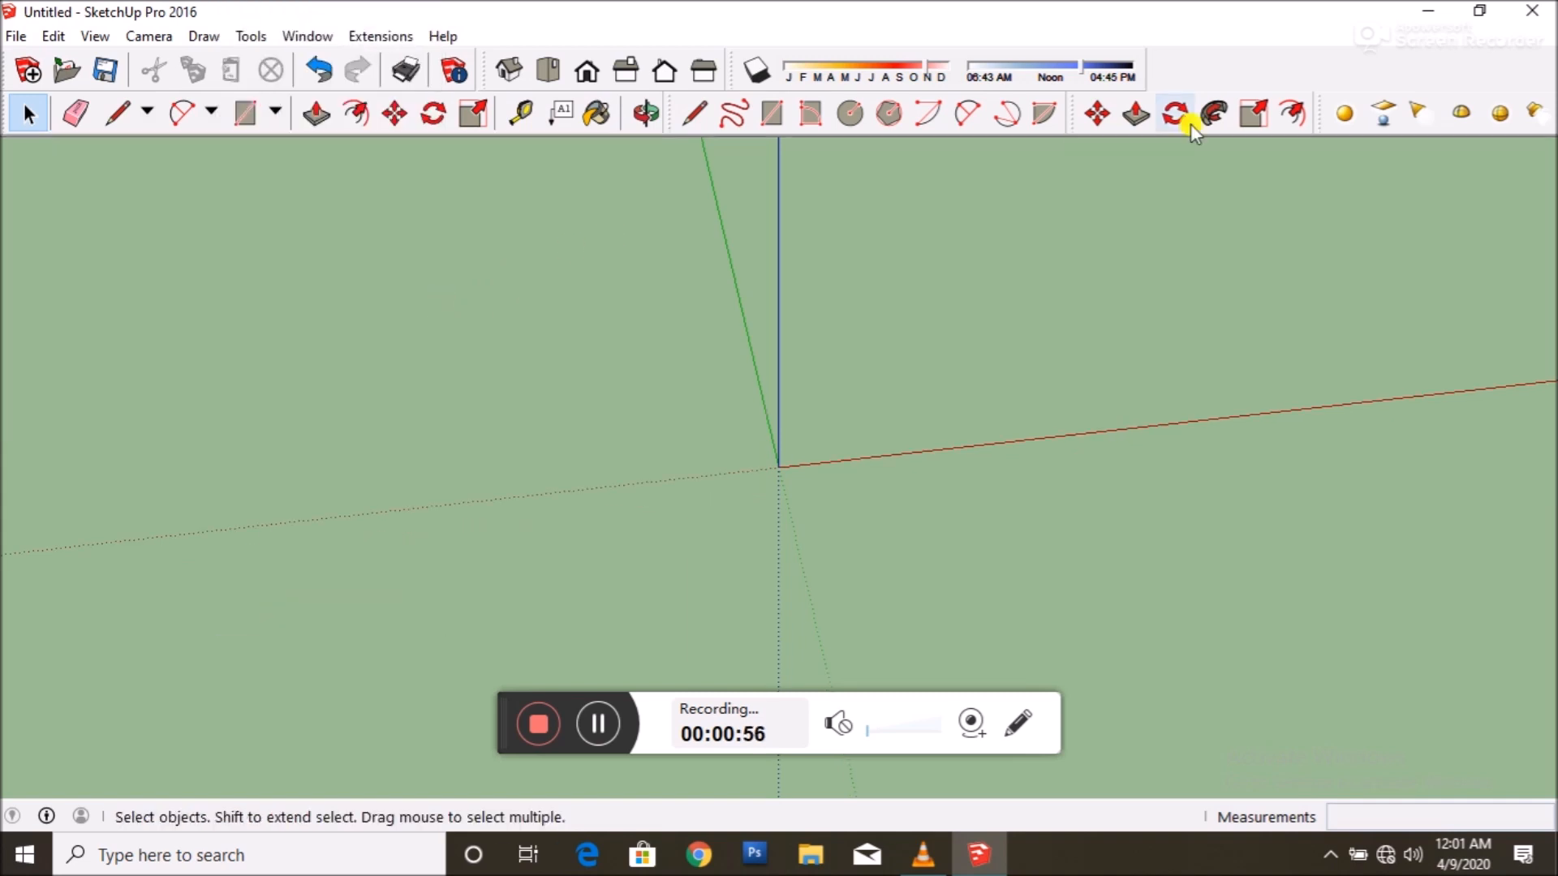
- Import the AutoCAD file "plan" from the Desktop and dismiss the import results
click(18, 36)
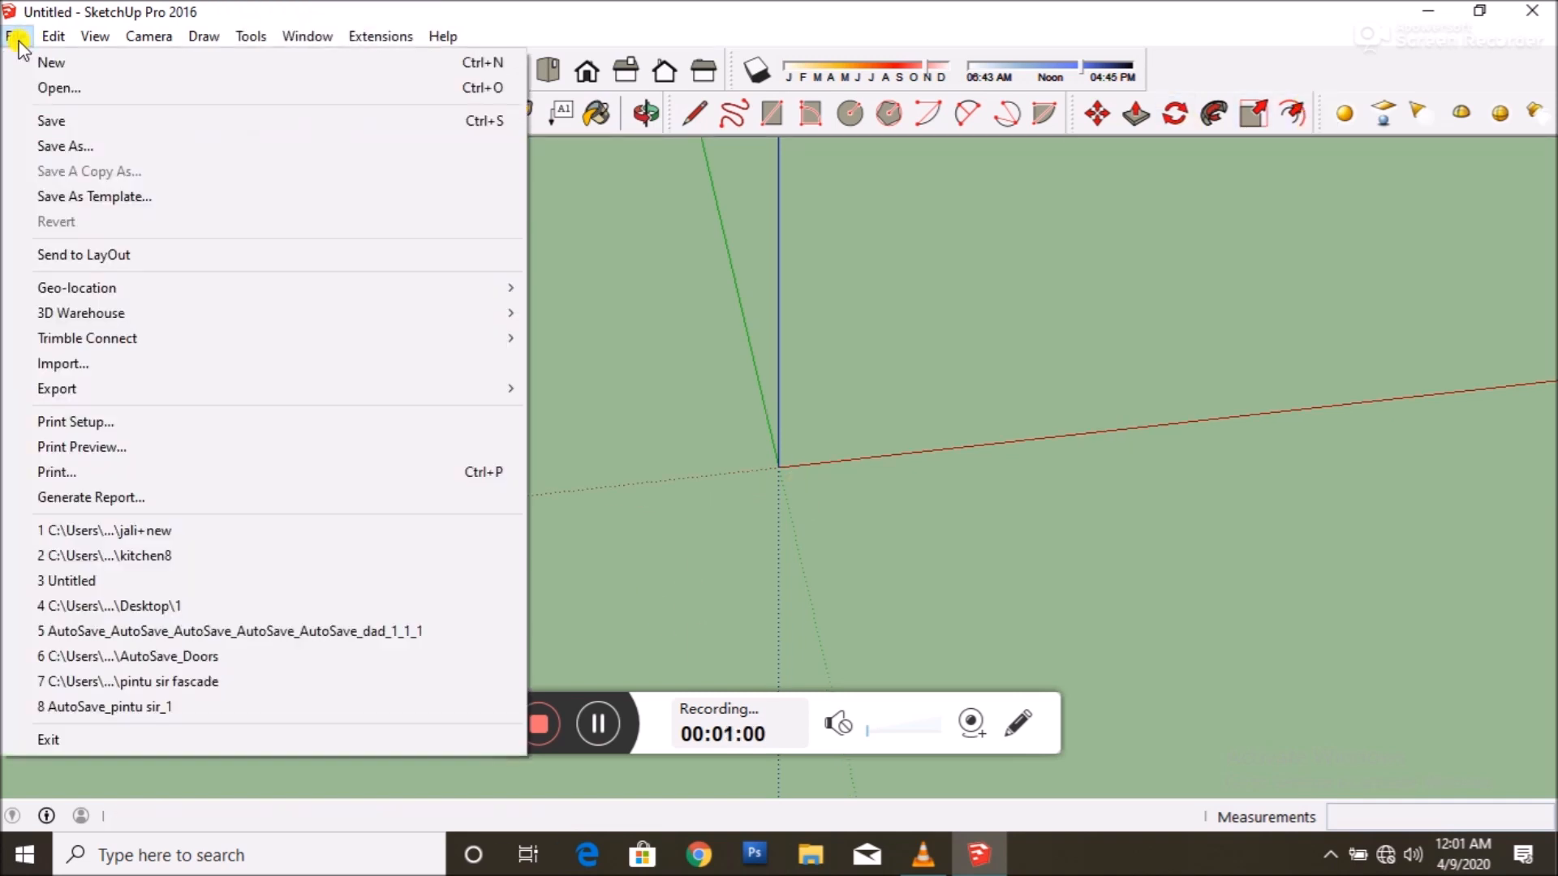
click(181, 363)
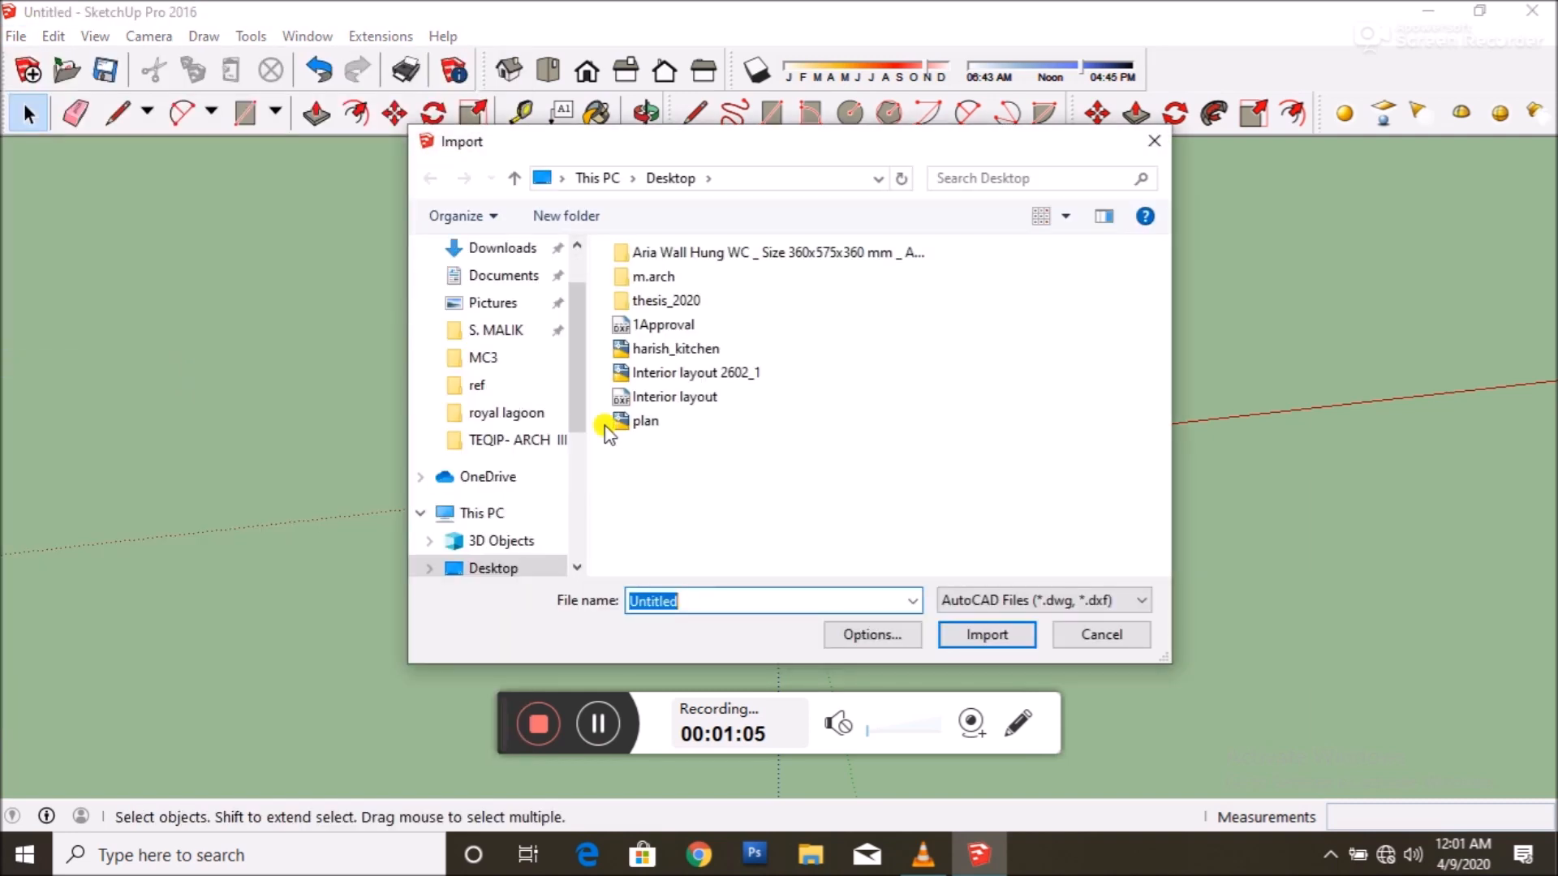
click(643, 421)
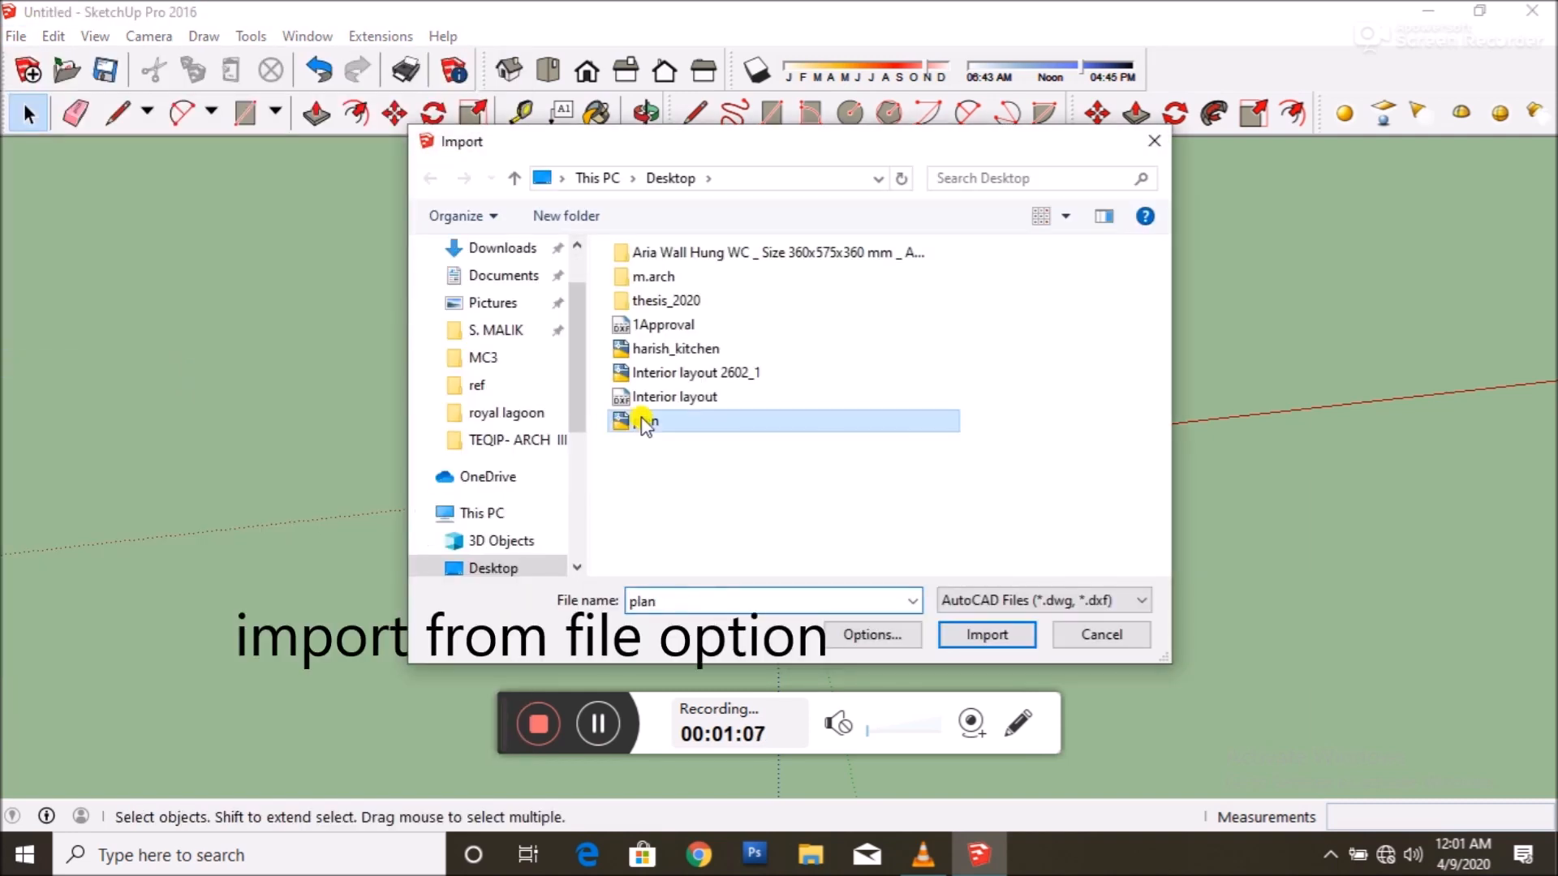
click(989, 634)
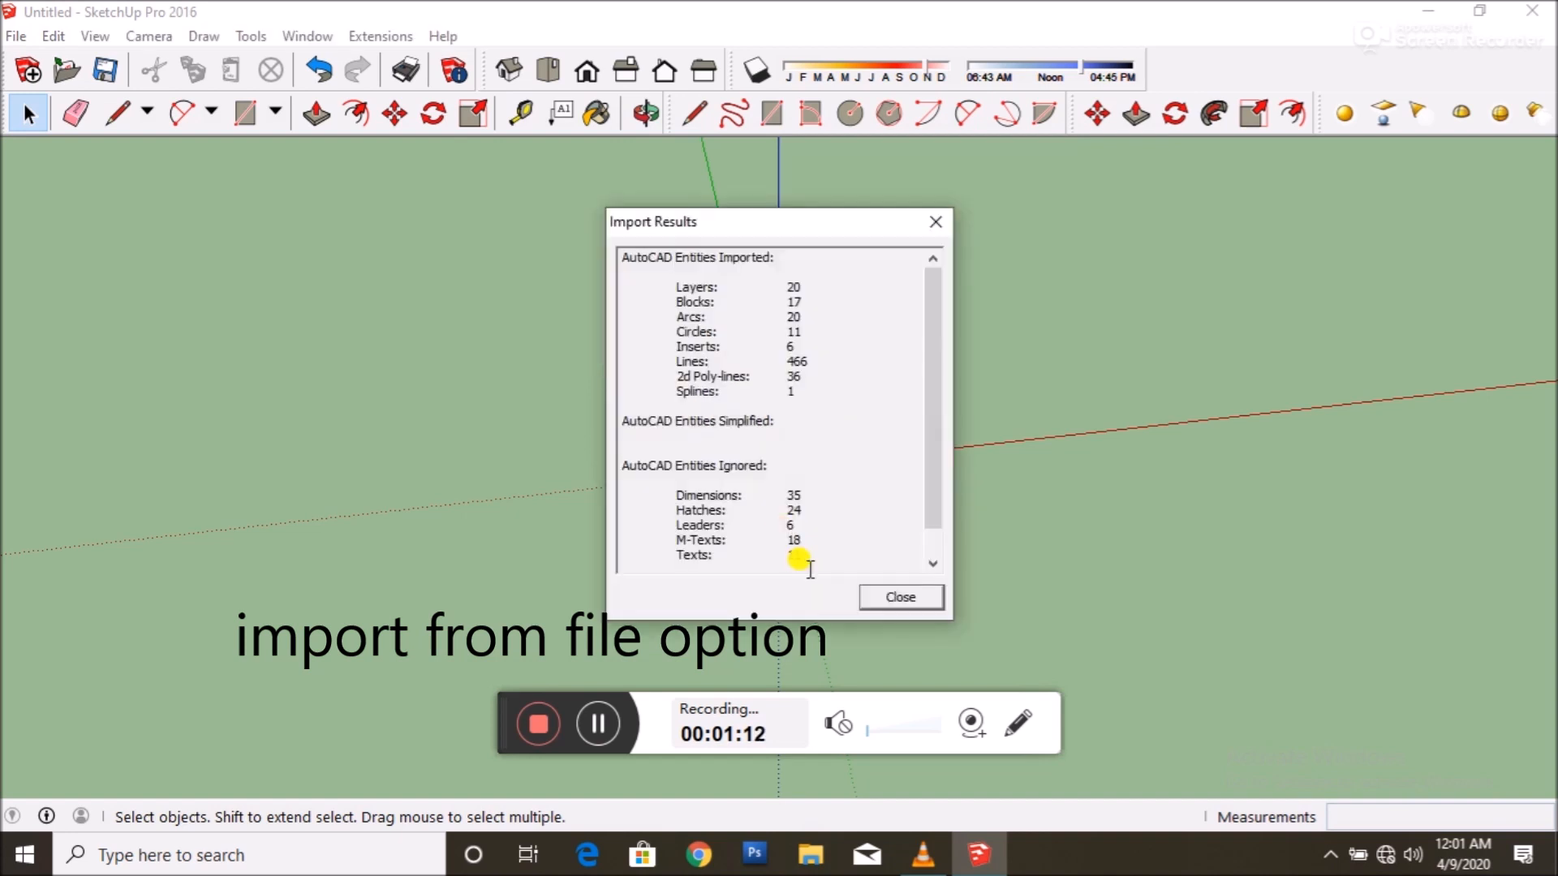
click(896, 600)
- Show the imported floor plan in the standard Top view
click(791, 469)
scroll(791, 462, up, 5)
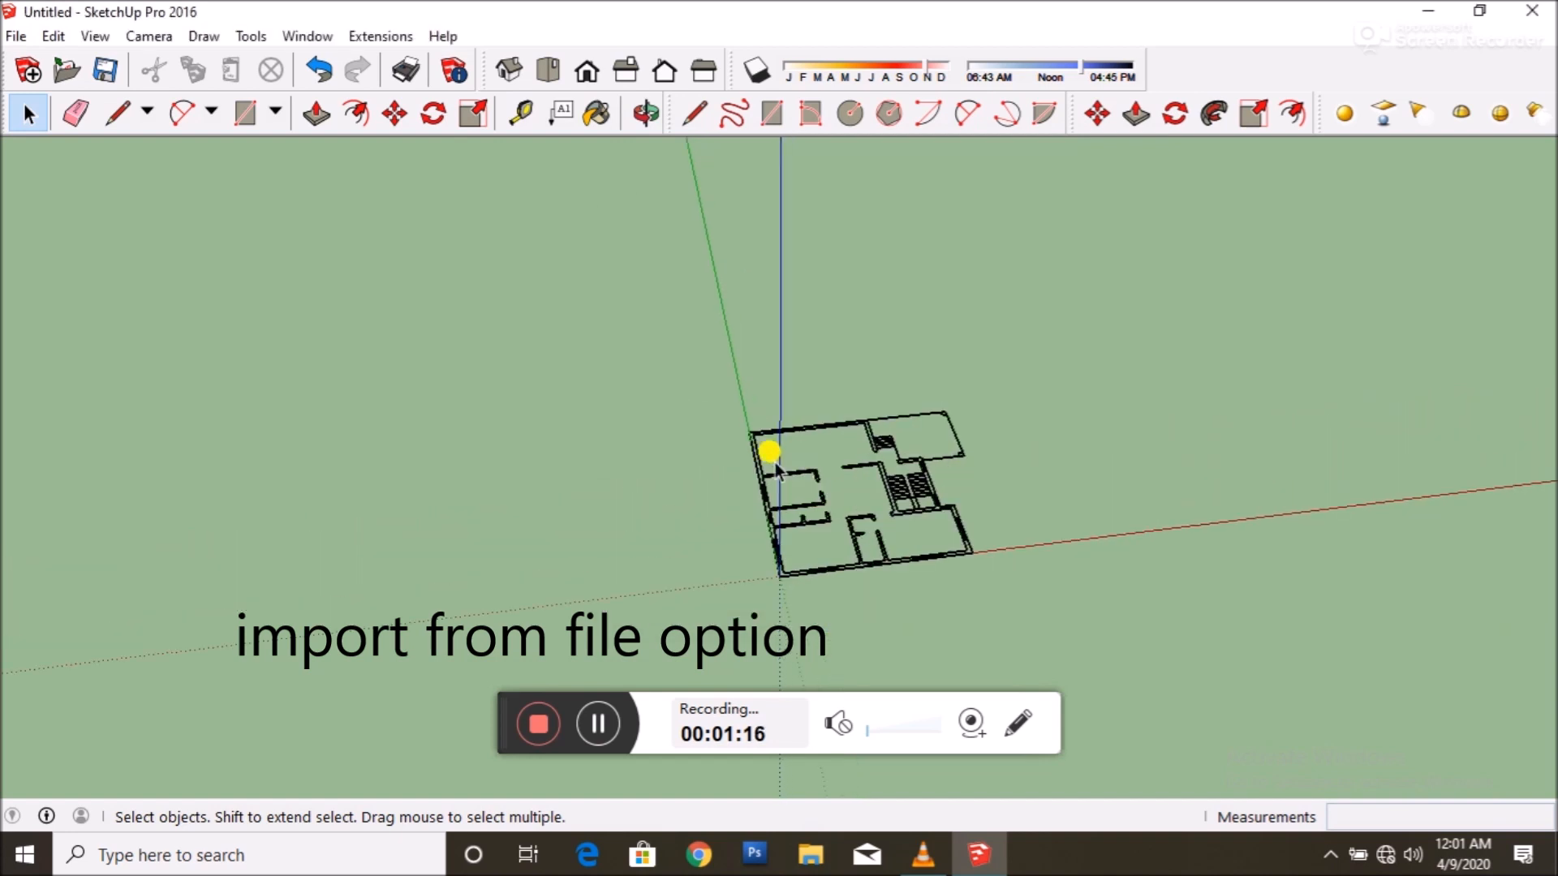
middle_drag(650, 362, 782, 504)
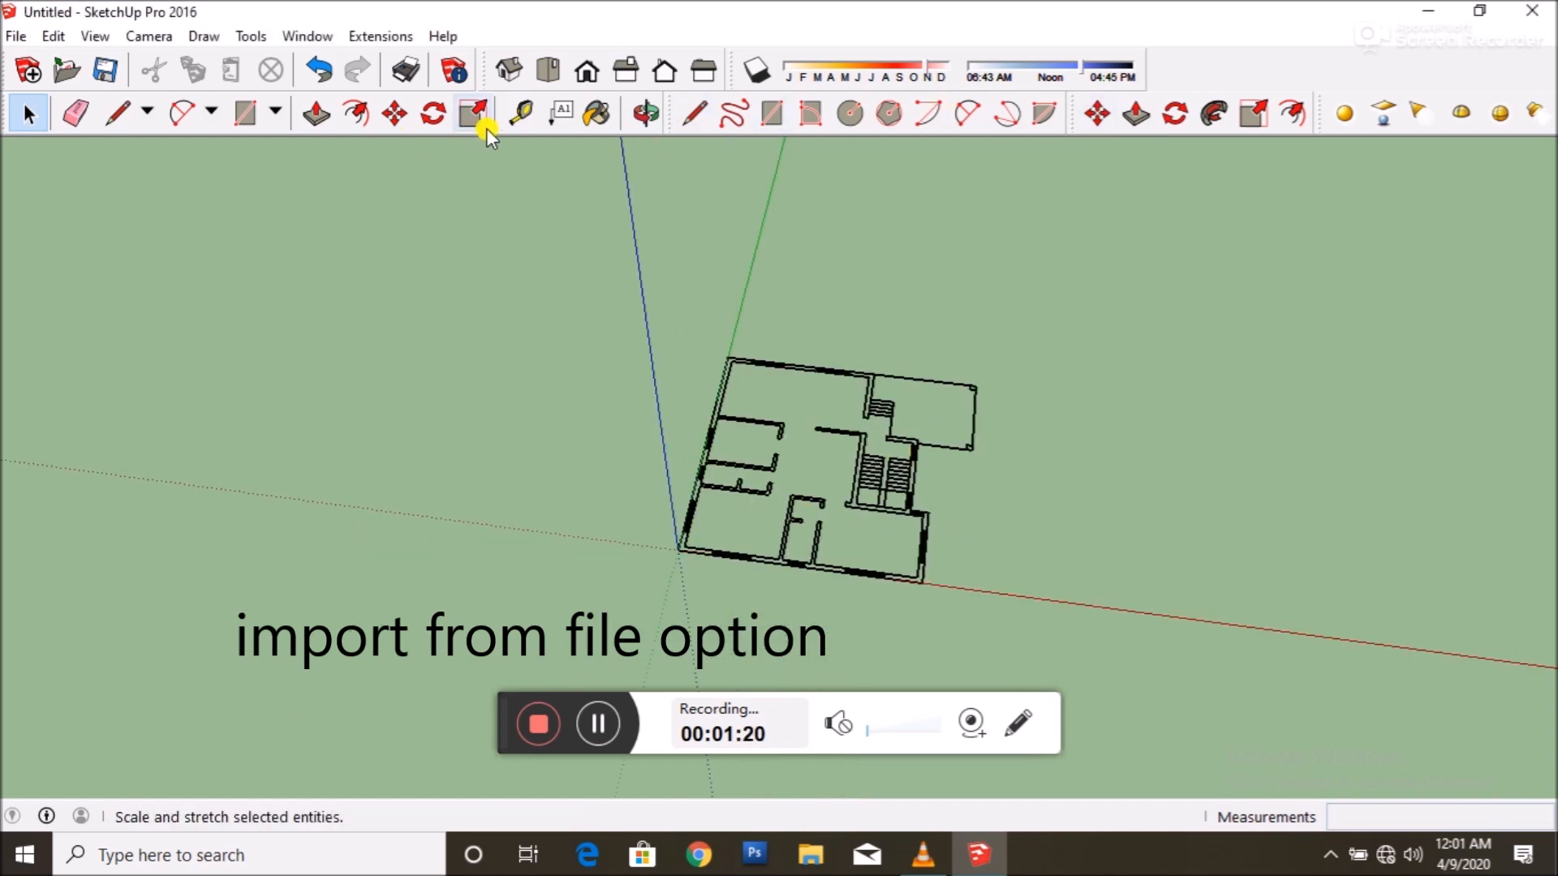
click(548, 71)
scroll(718, 582, up, 2)
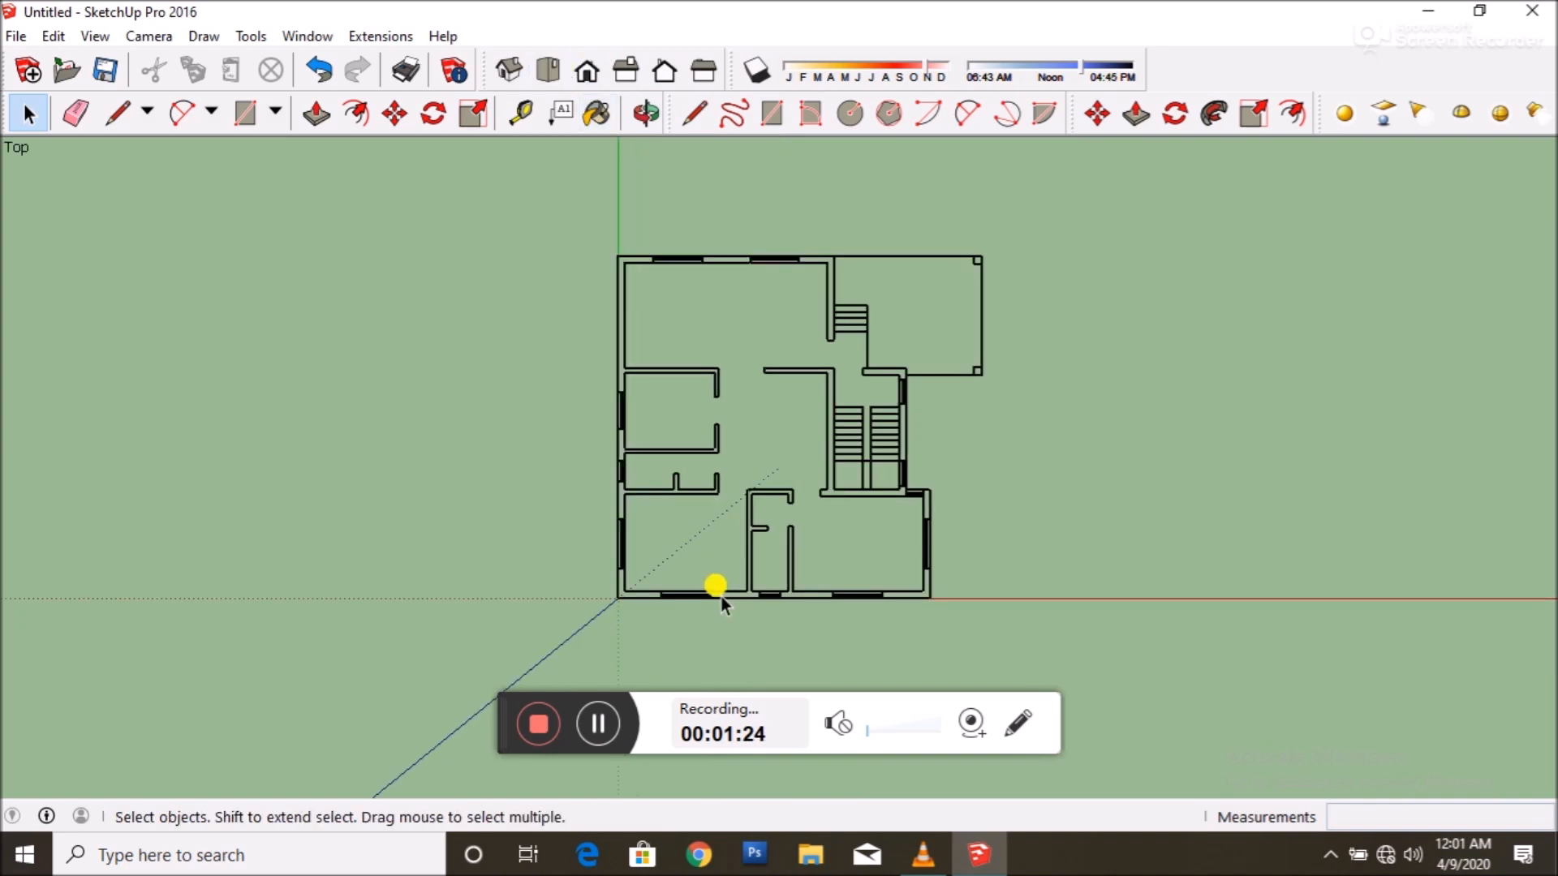
scroll(563, 305, up, 2)
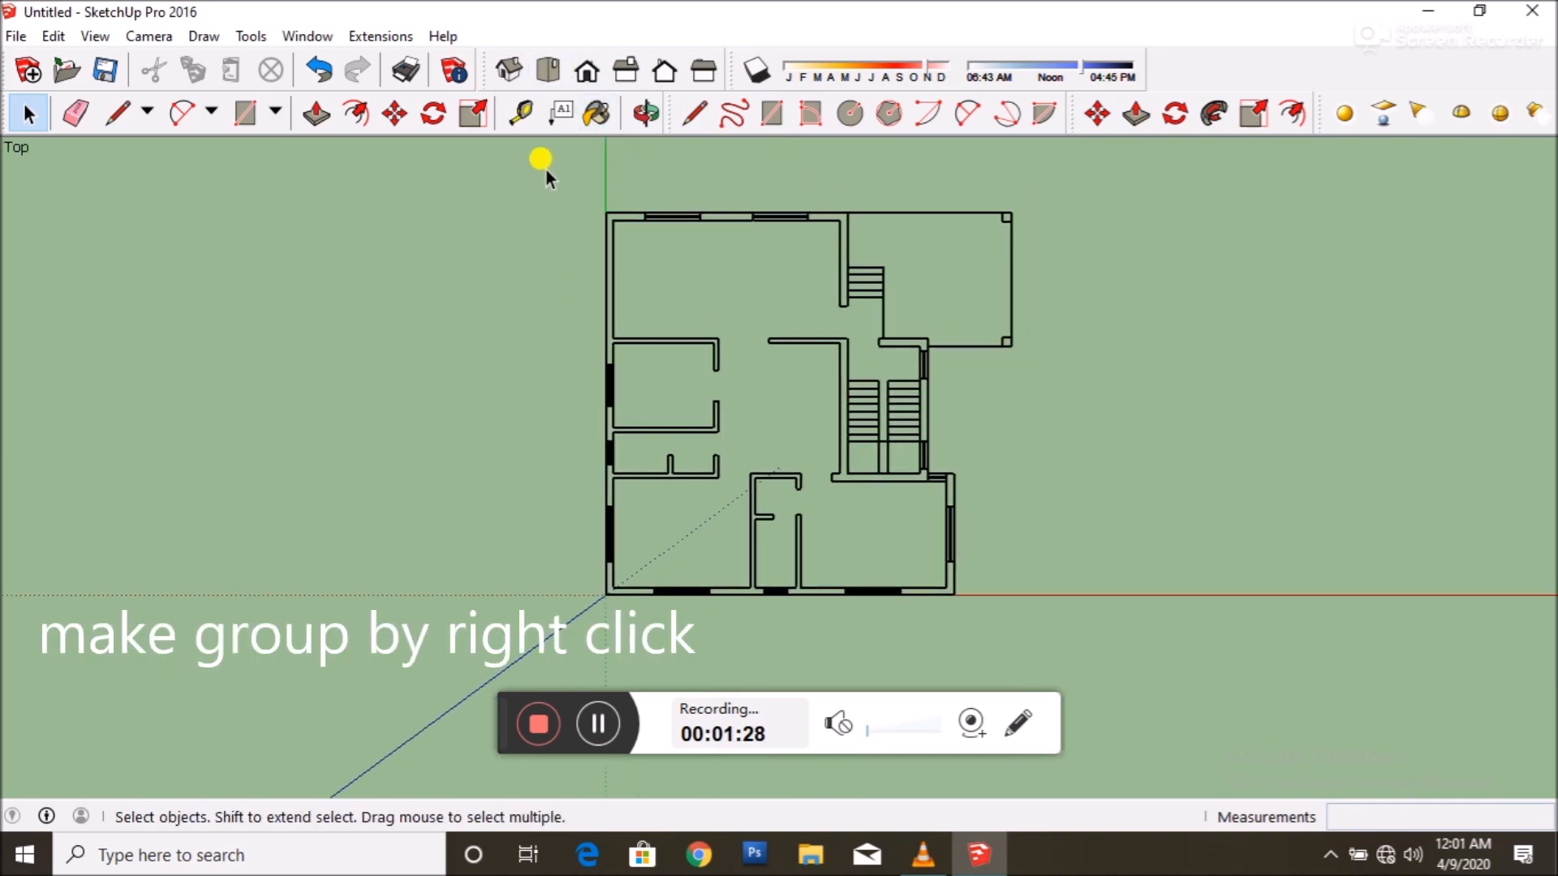
scroll(670, 426, up, 1)
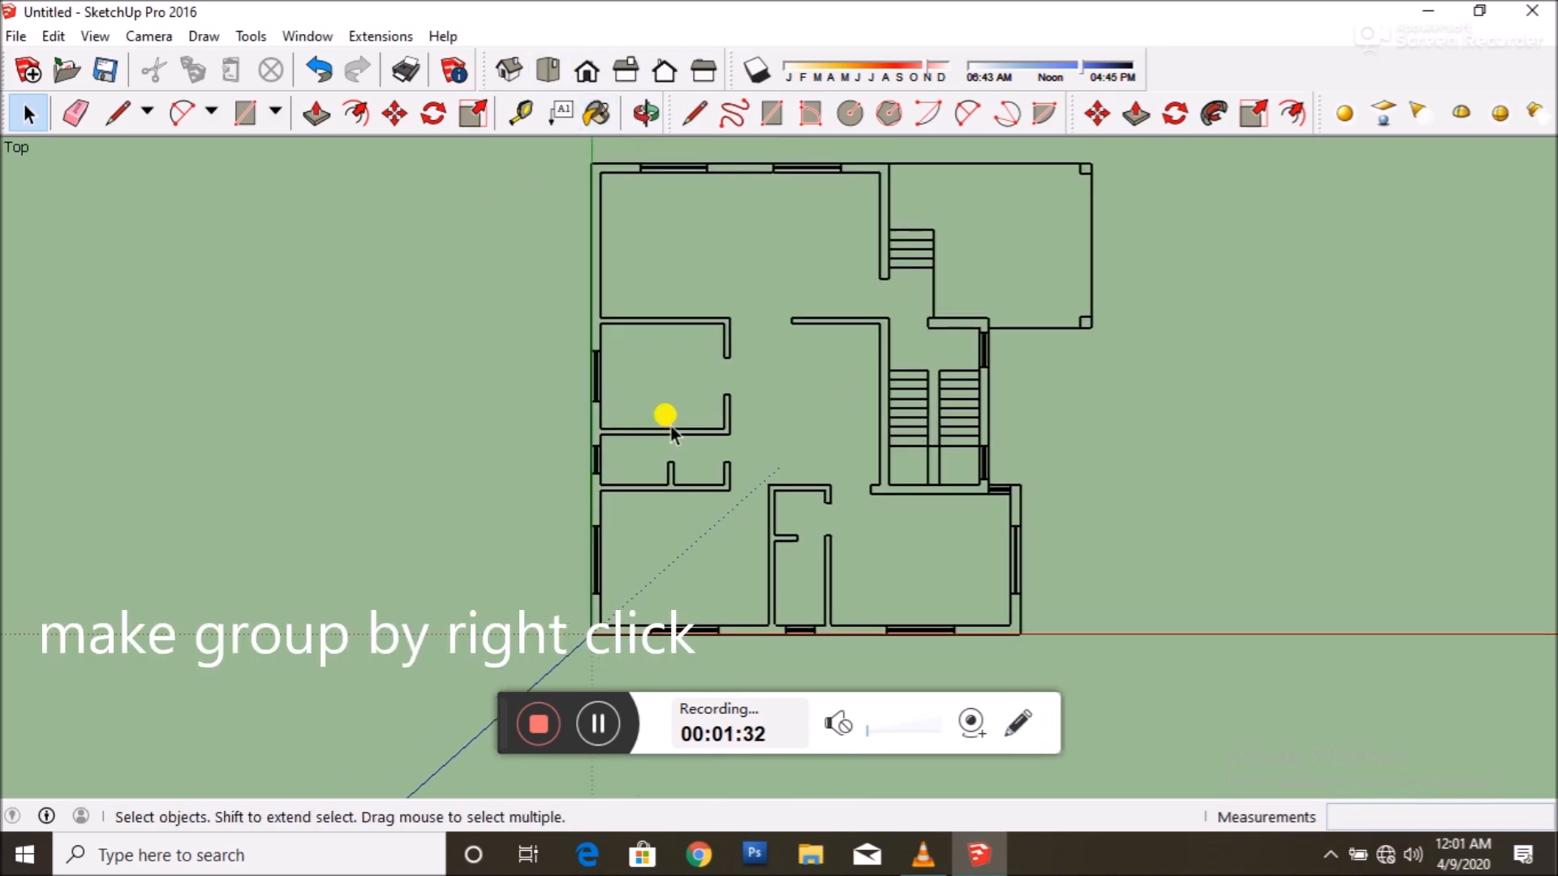
- Select the entire floor plan and make it a group
scroll(503, 333, down, 2)
drag(502, 181, 756, 387)
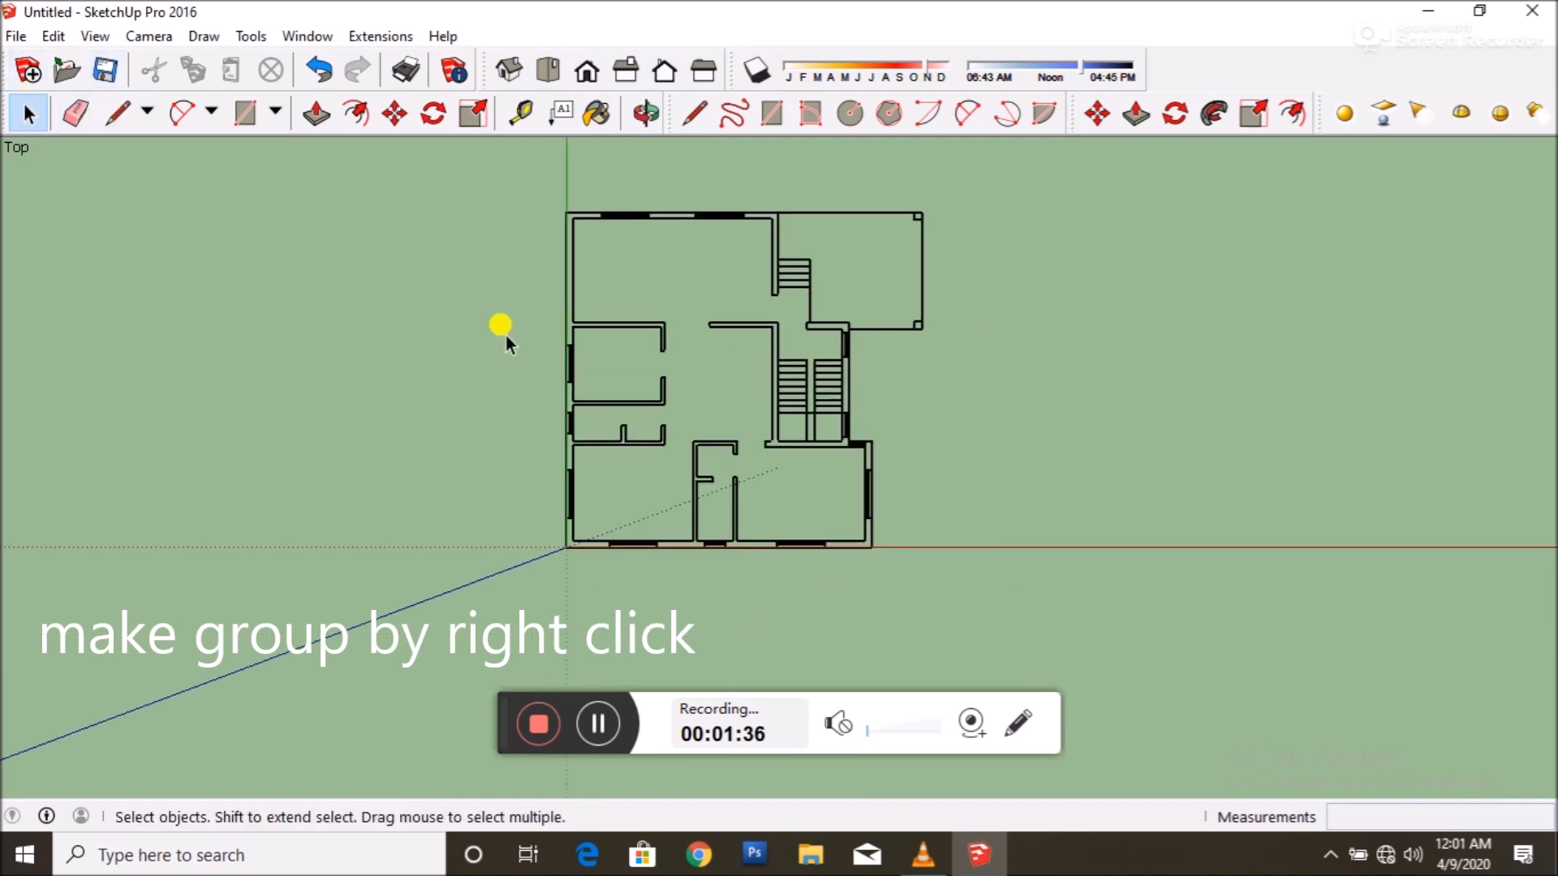
drag(994, 567, 994, 568)
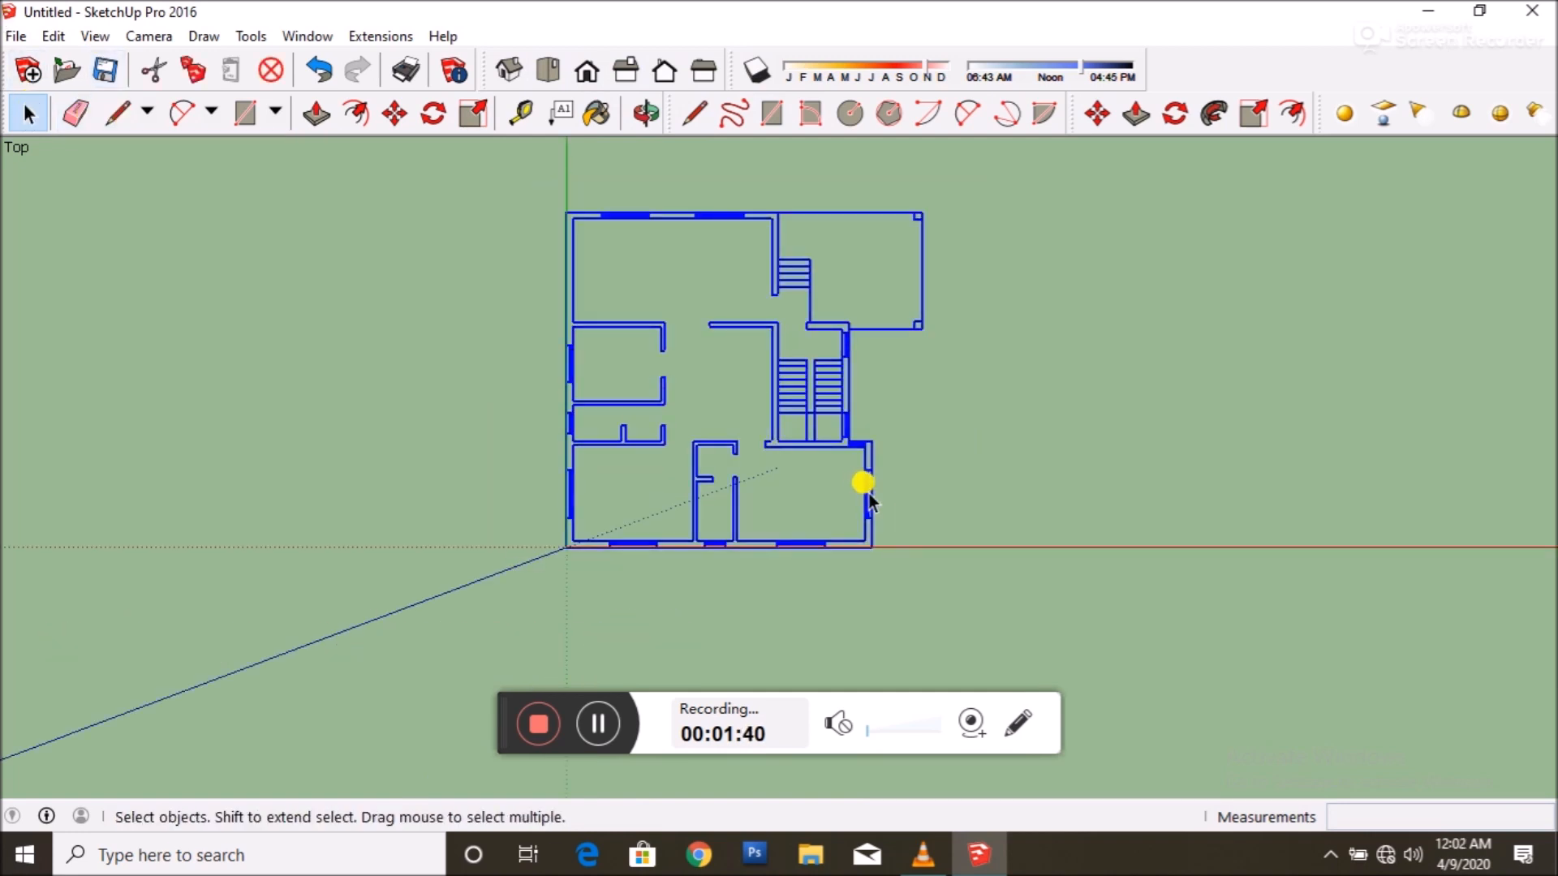
right_click(865, 492)
click(955, 341)
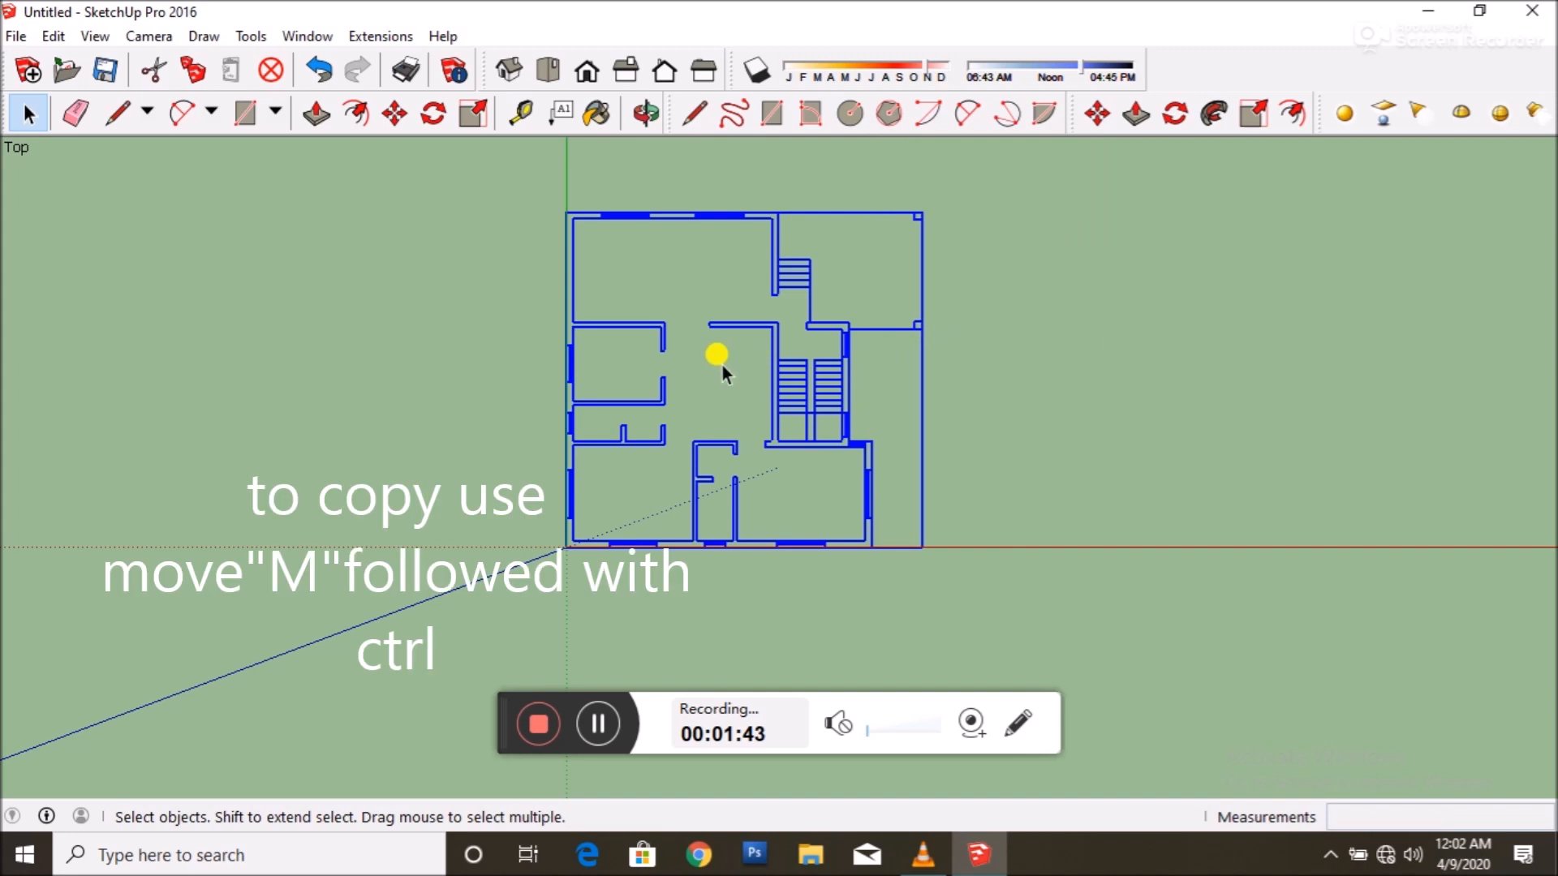
- Copy the plan group along the red axis, about 18' 4" away from the original, using the Move tool
key(m)
click(563, 547)
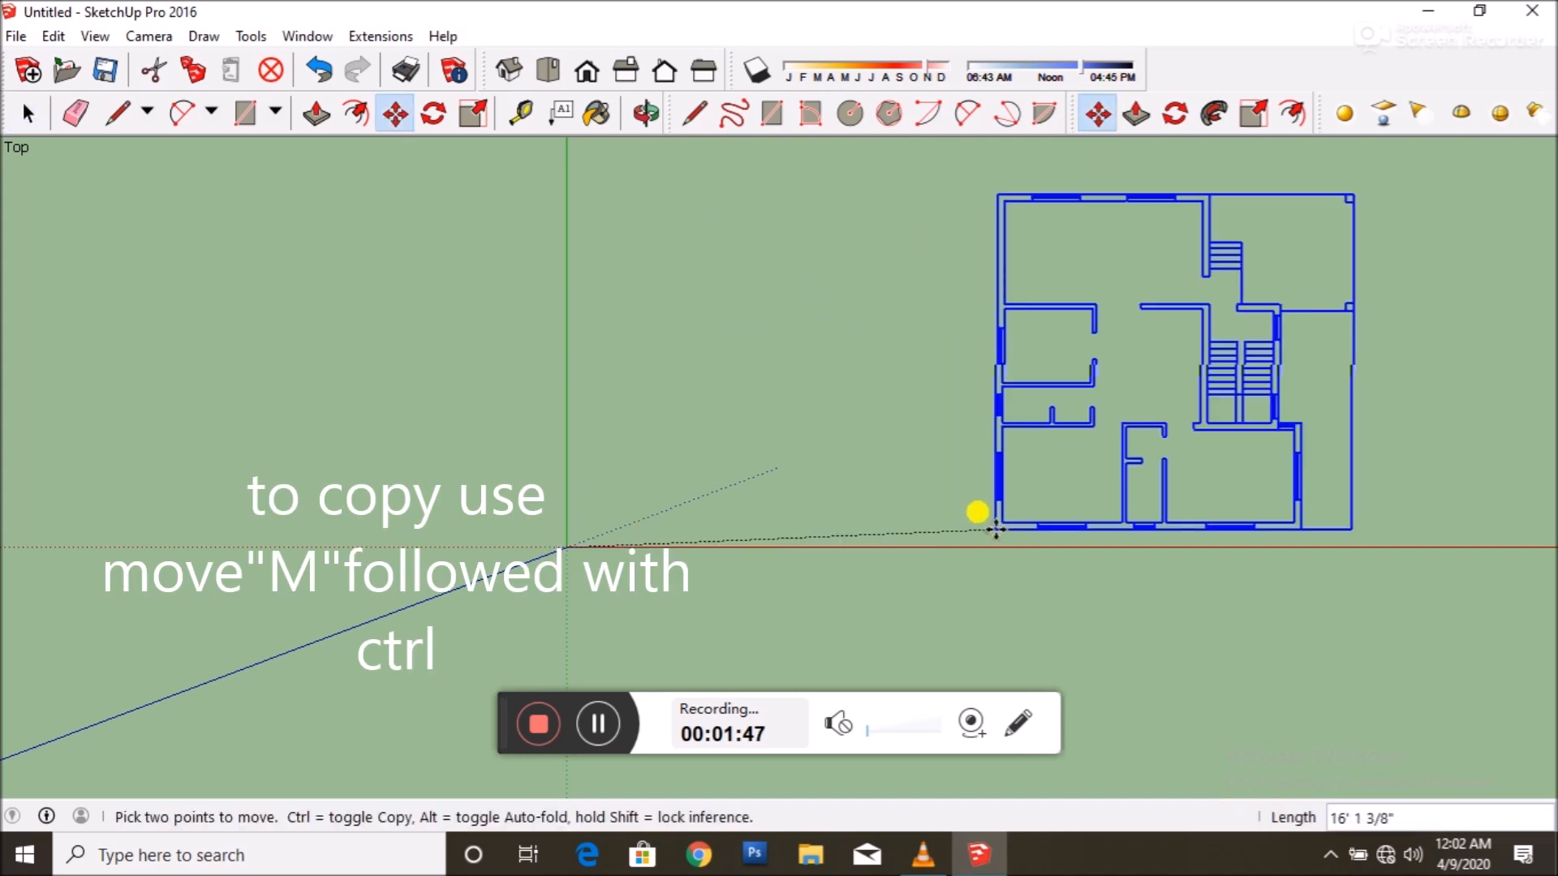
key(ctrl)
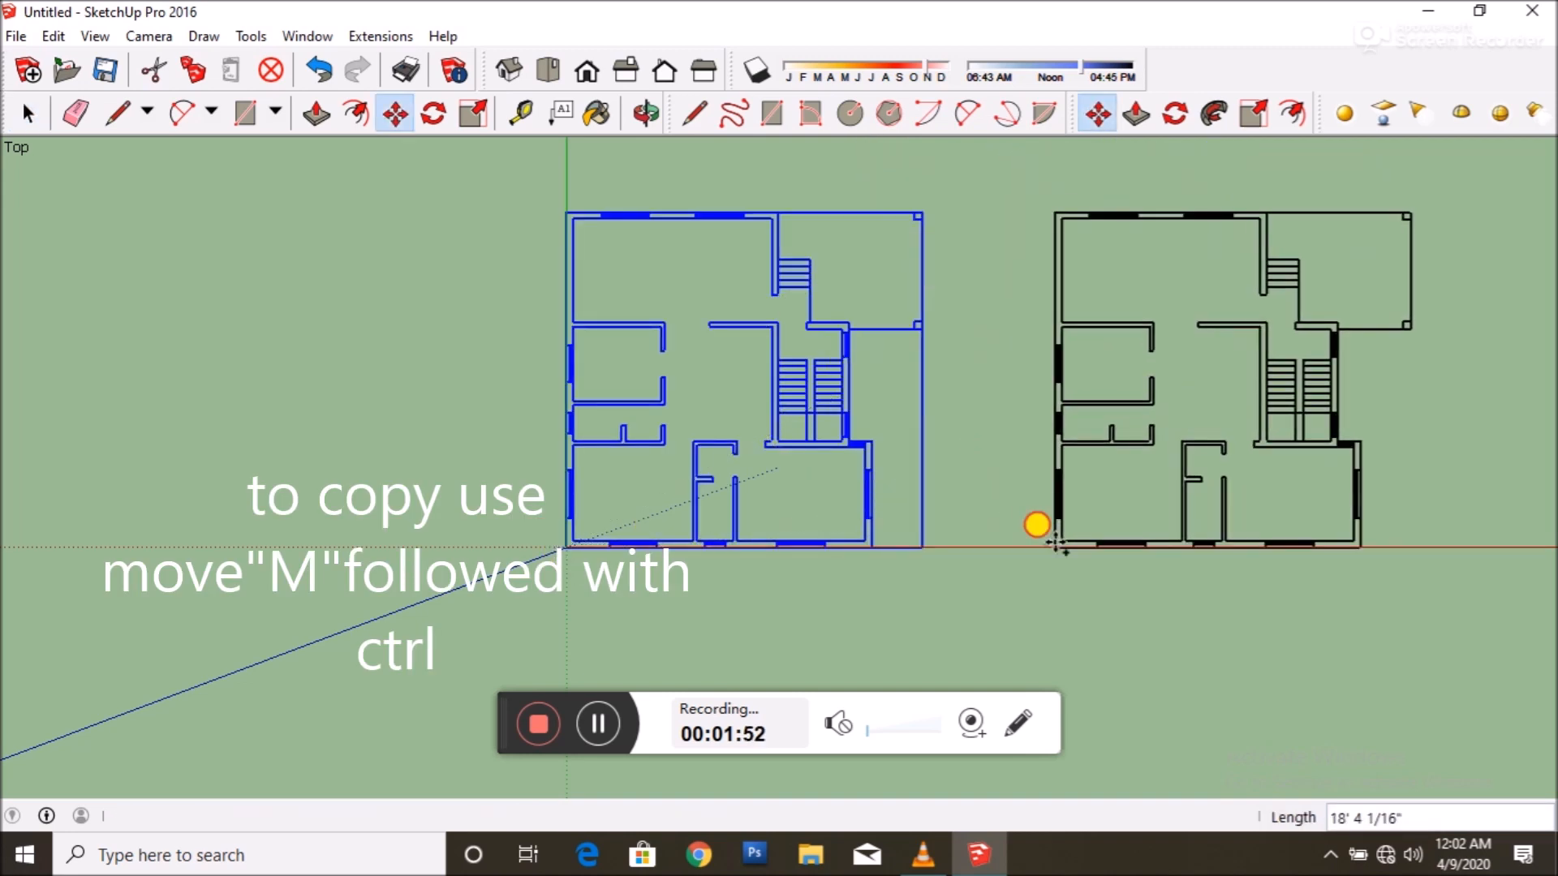
click(1054, 546)
click(28, 113)
- Measure the outer wall at the window nearest the origin with the Tape Measure and resize the model to 10' for that distance
scroll(667, 529, up, 2)
scroll(667, 529, up, 4)
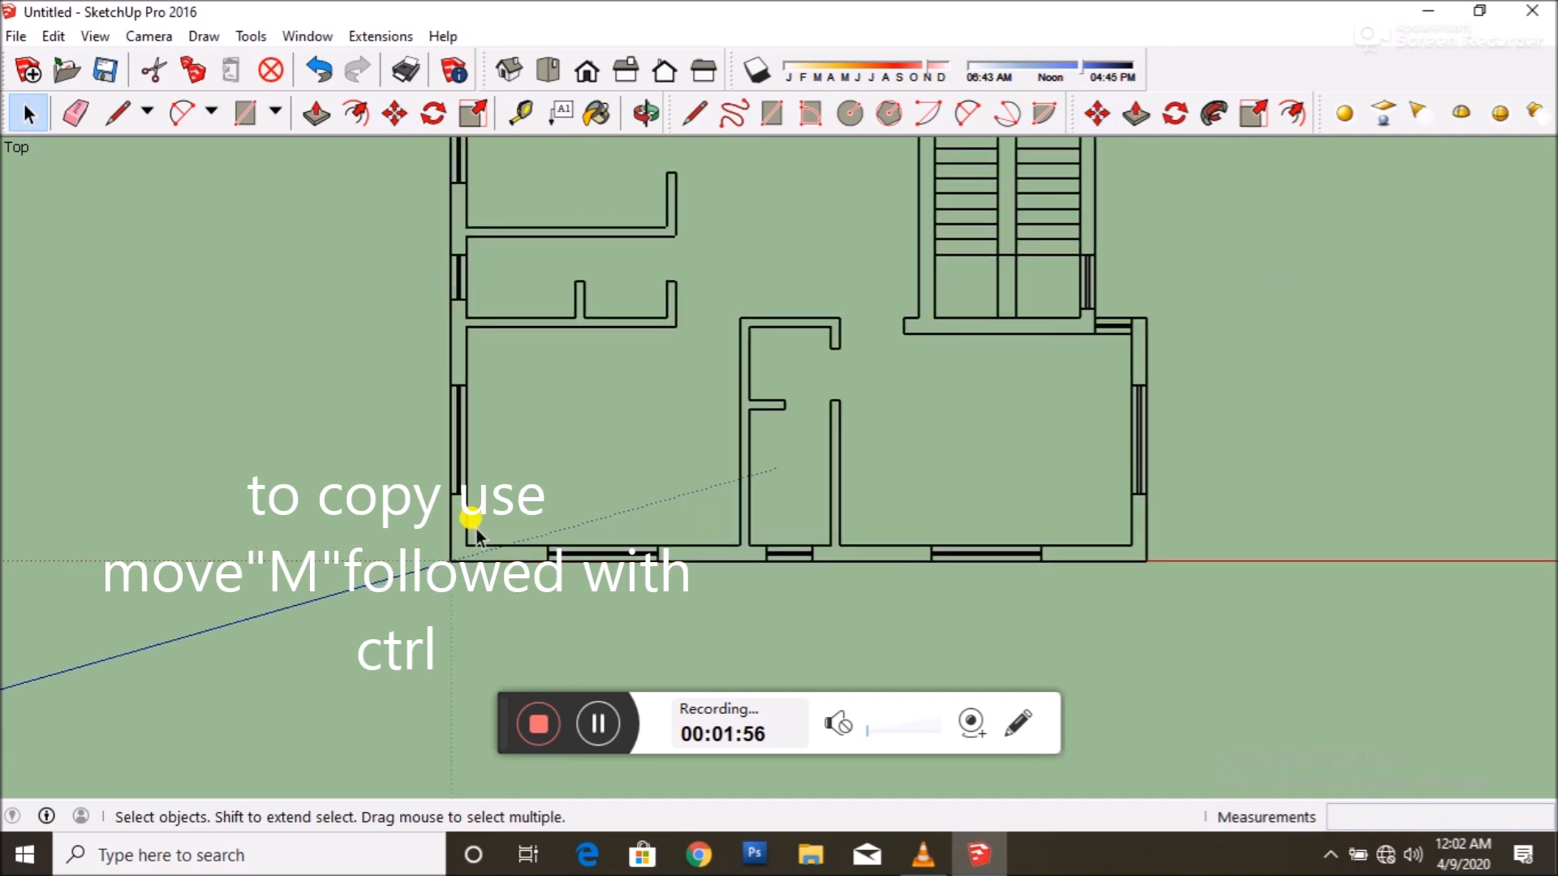
click(520, 113)
scroll(568, 535, up, 5)
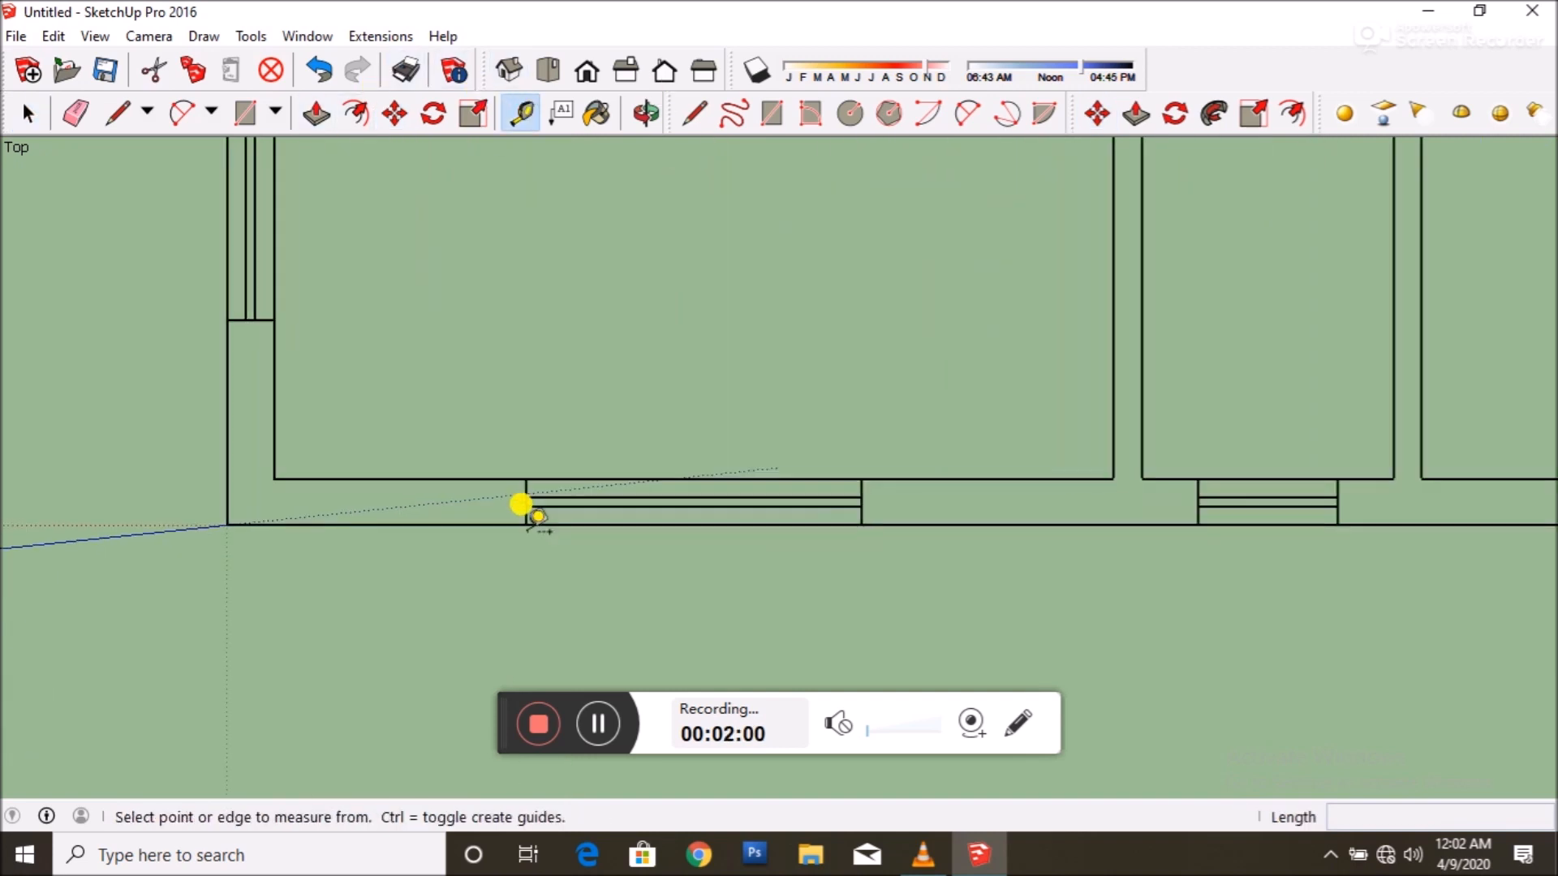
click(525, 525)
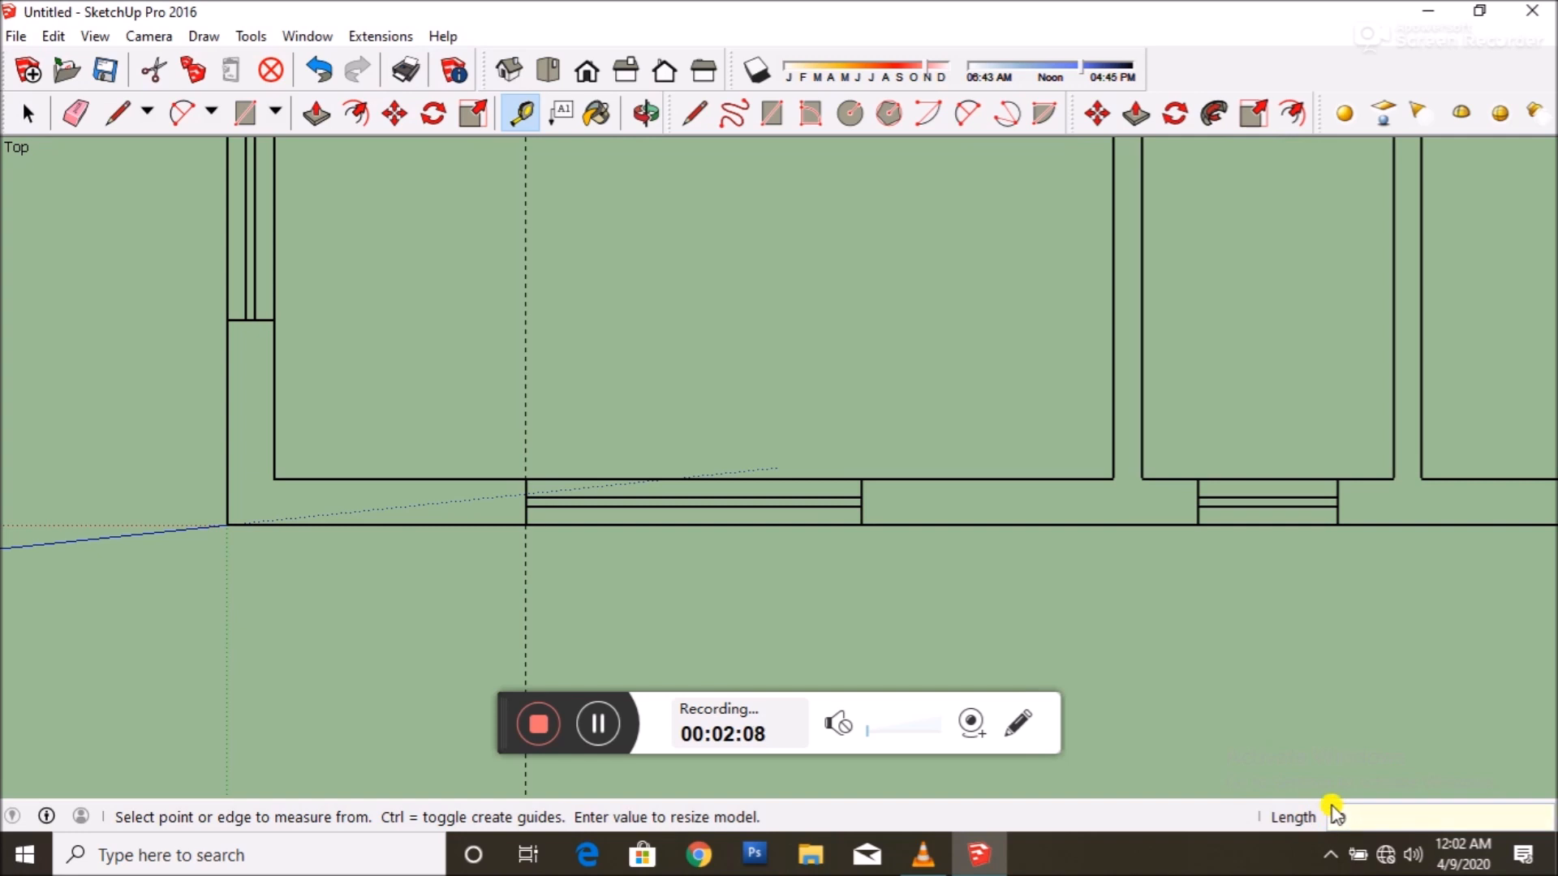
key(Return)
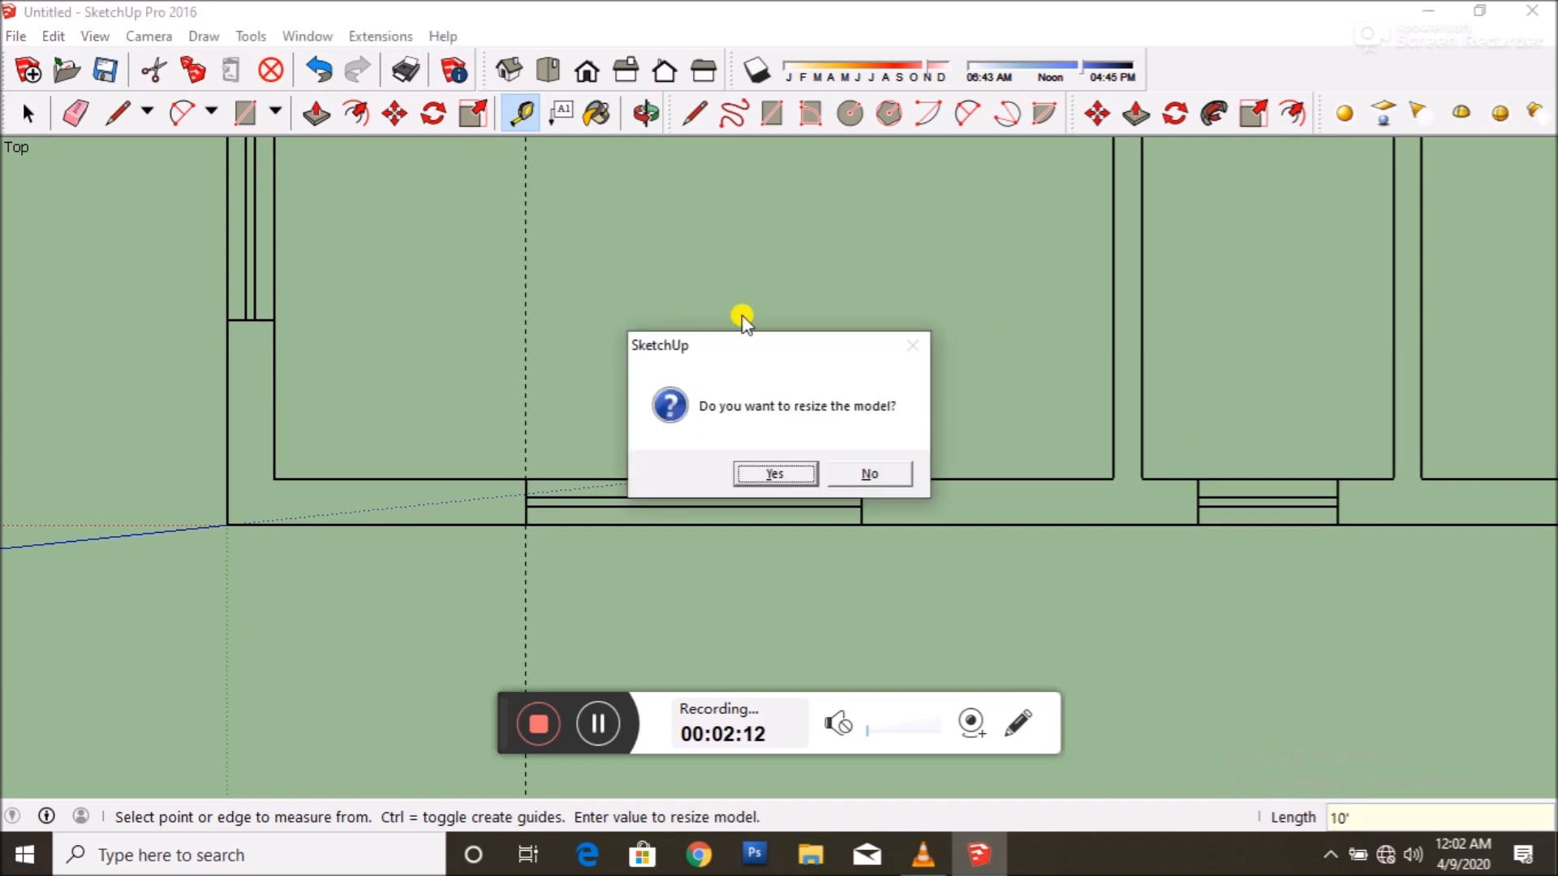
click(774, 473)
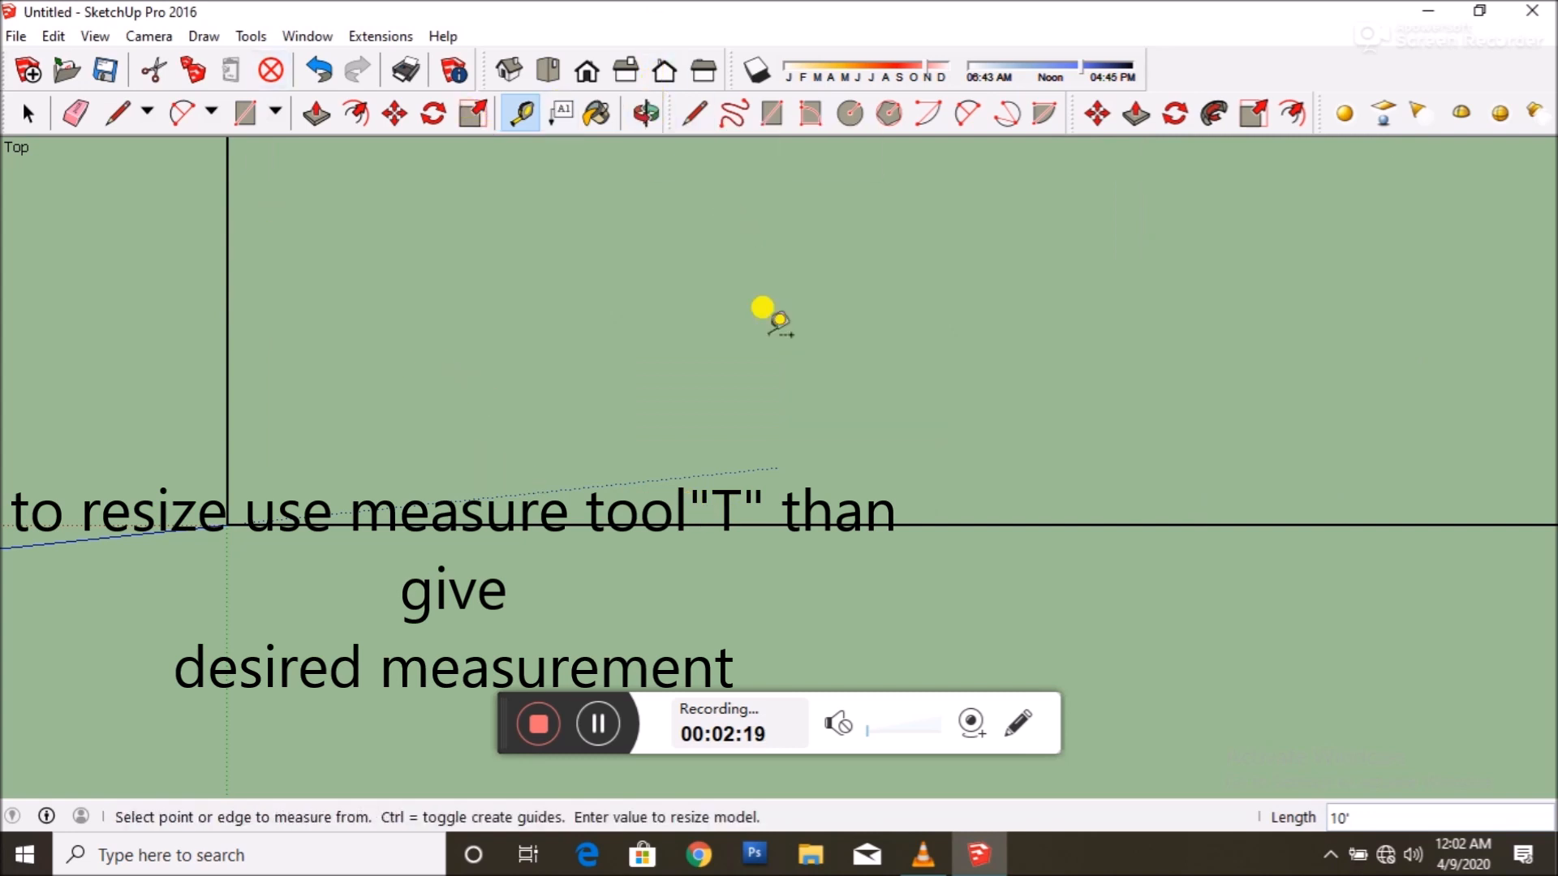
scroll(736, 351, down, 10)
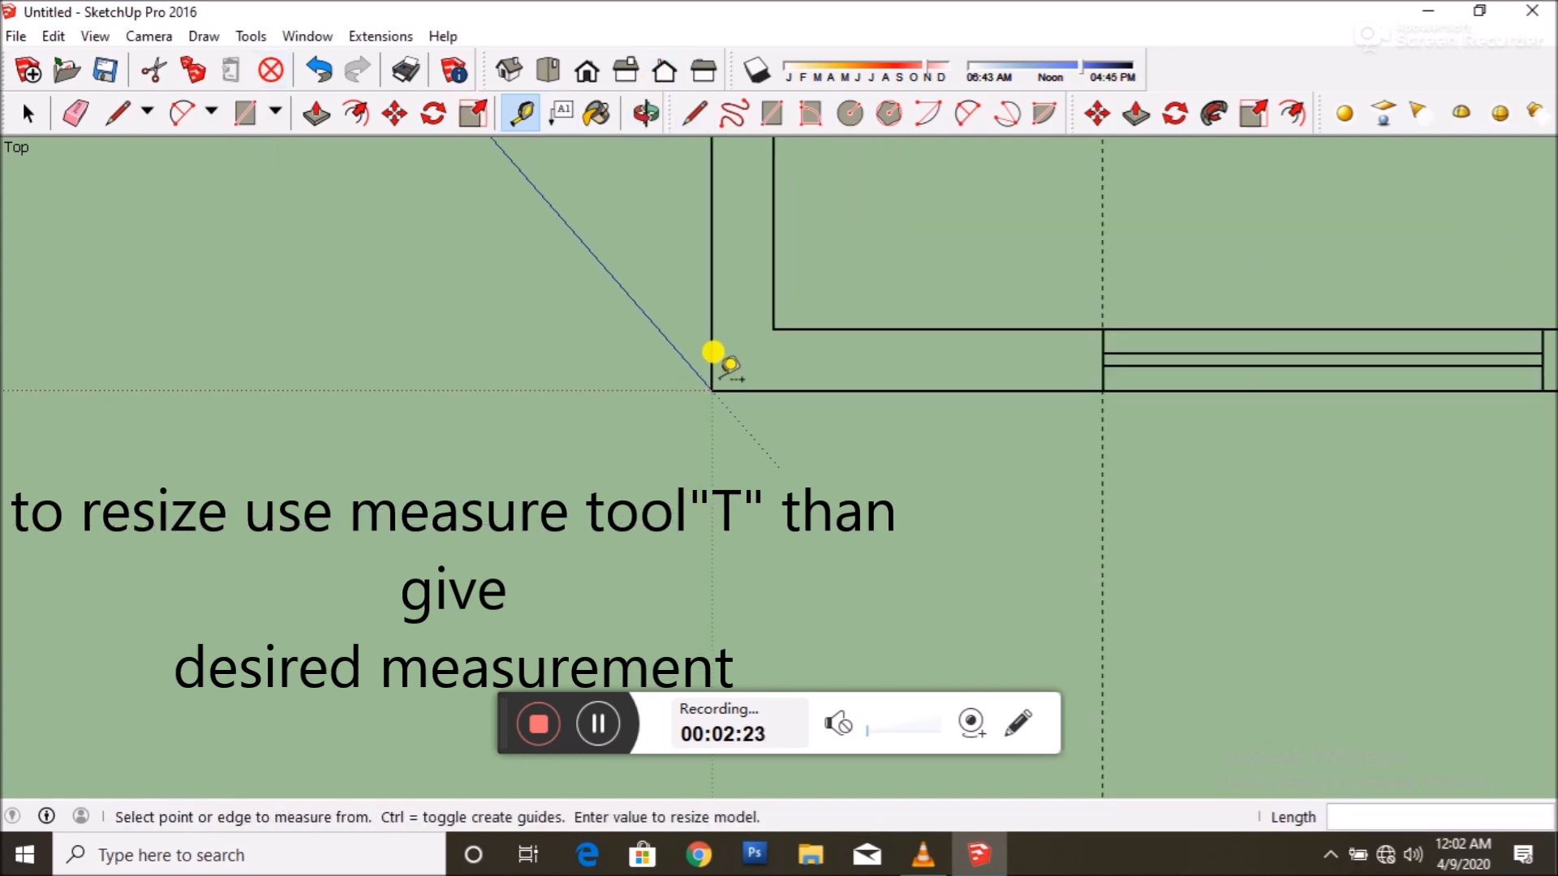
click(395, 113)
scroll(799, 359, down, 4)
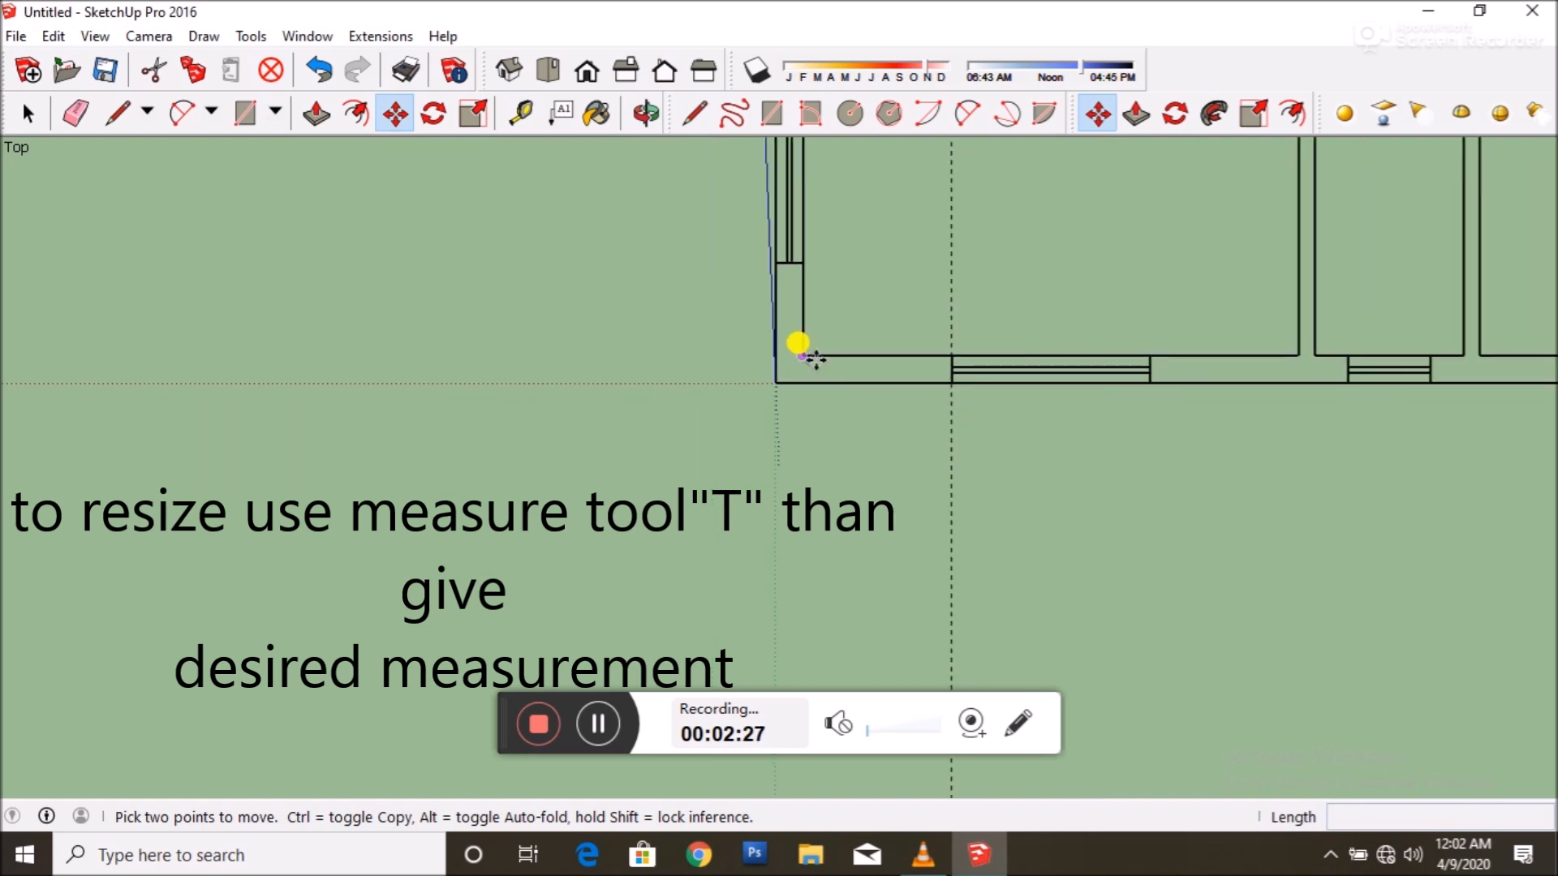
scroll(984, 298, down, 5)
scroll(755, 441, down, 6)
scroll(779, 422, up, 4)
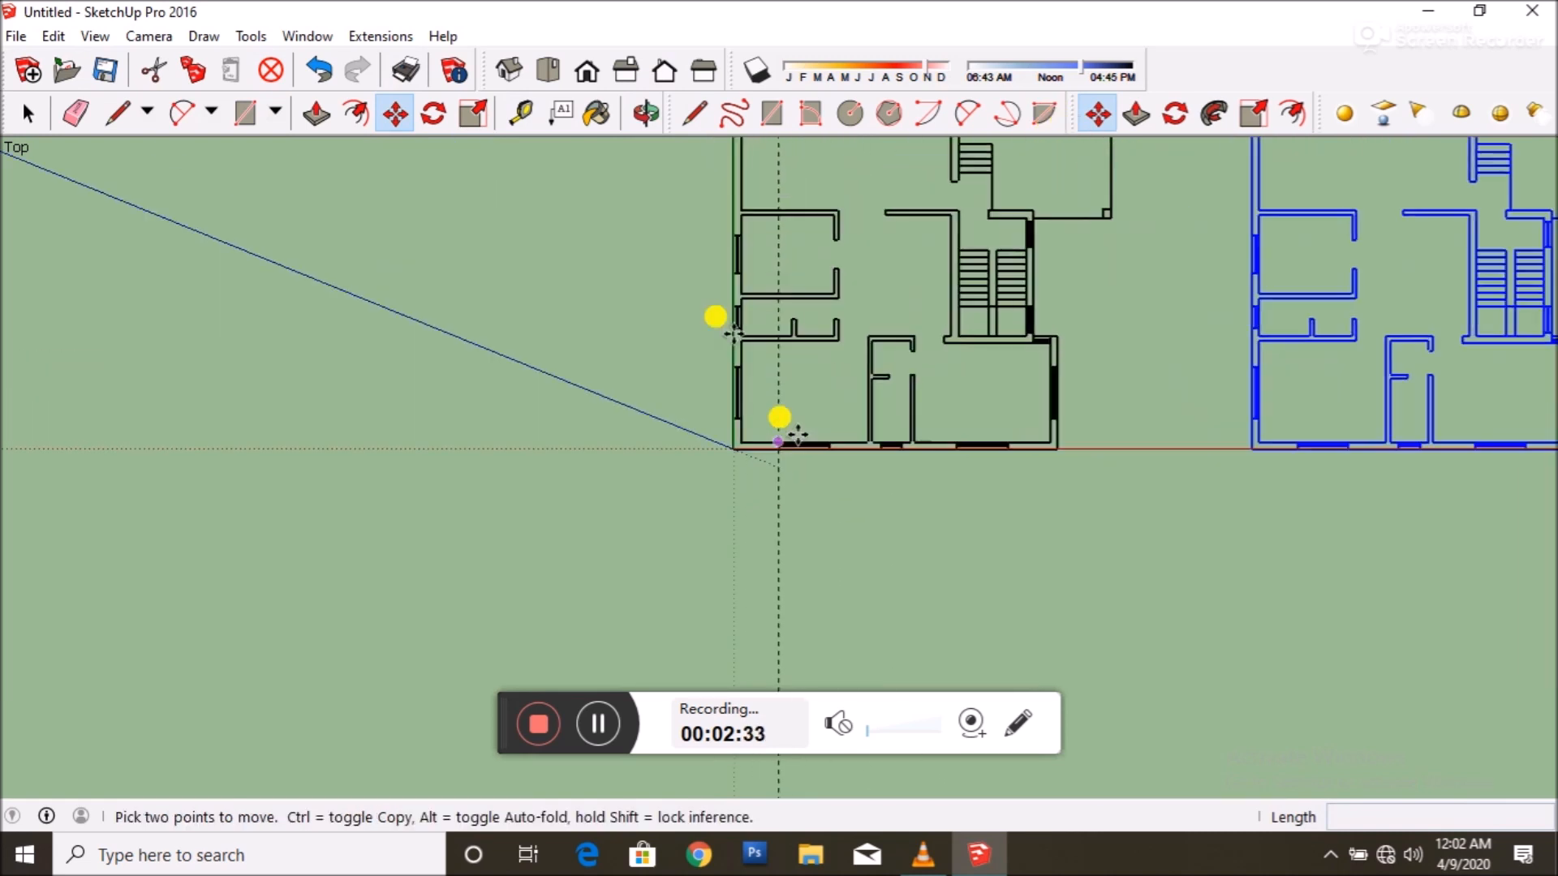
- Measure the outer wall's thickness at the front window nearest the origin with the Tape Measure and resize the model to 10" for that distance
click(525, 111)
scroll(835, 441, up, 3)
scroll(811, 389, up, 2)
click(800, 360)
click(797, 362)
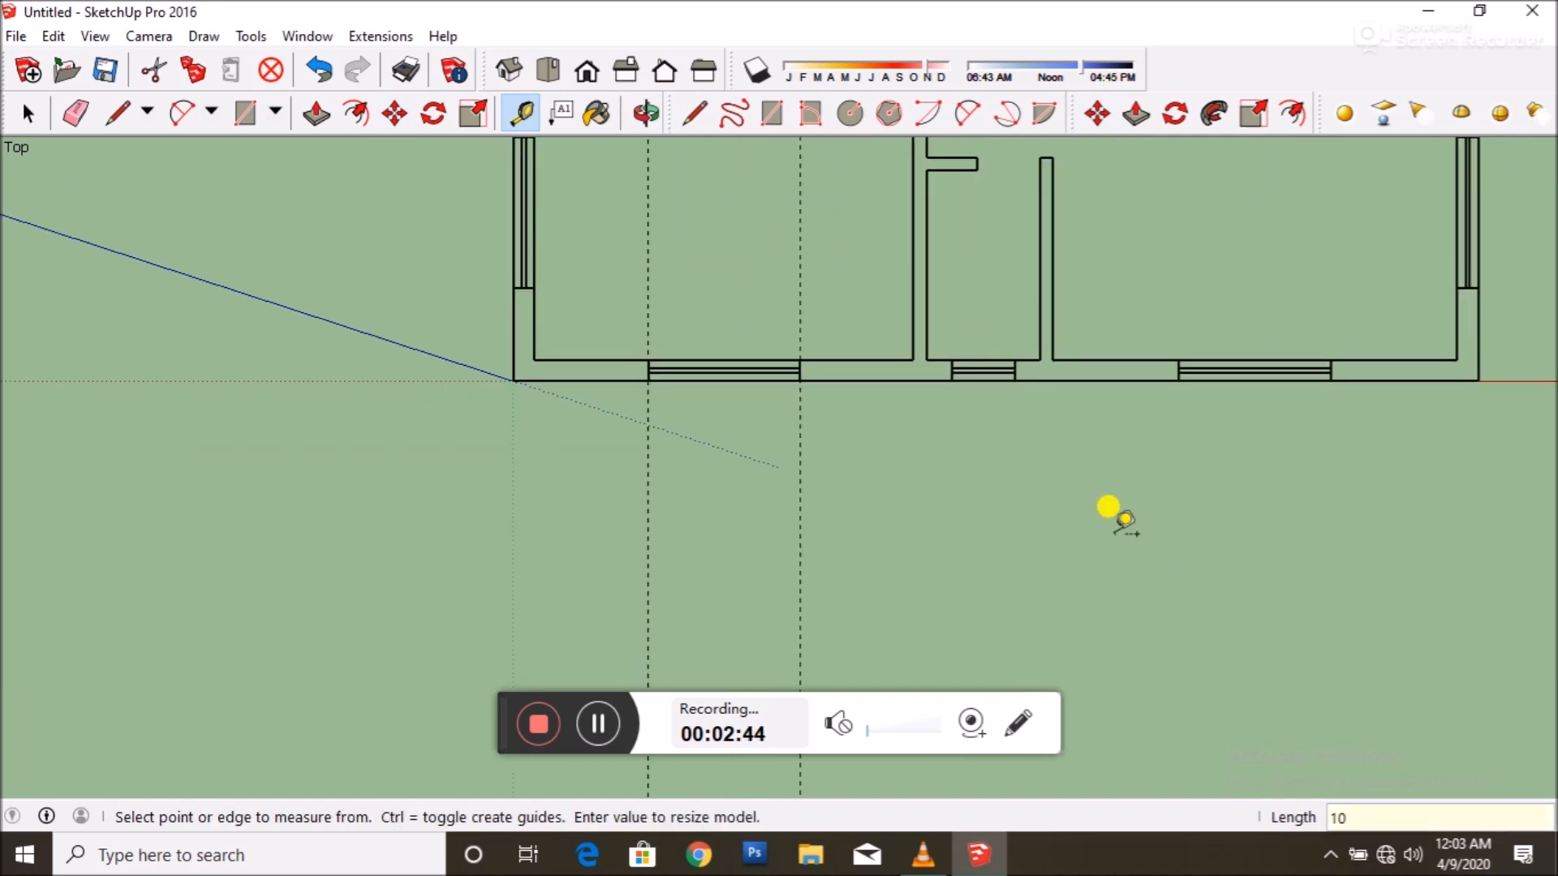
key(Return)
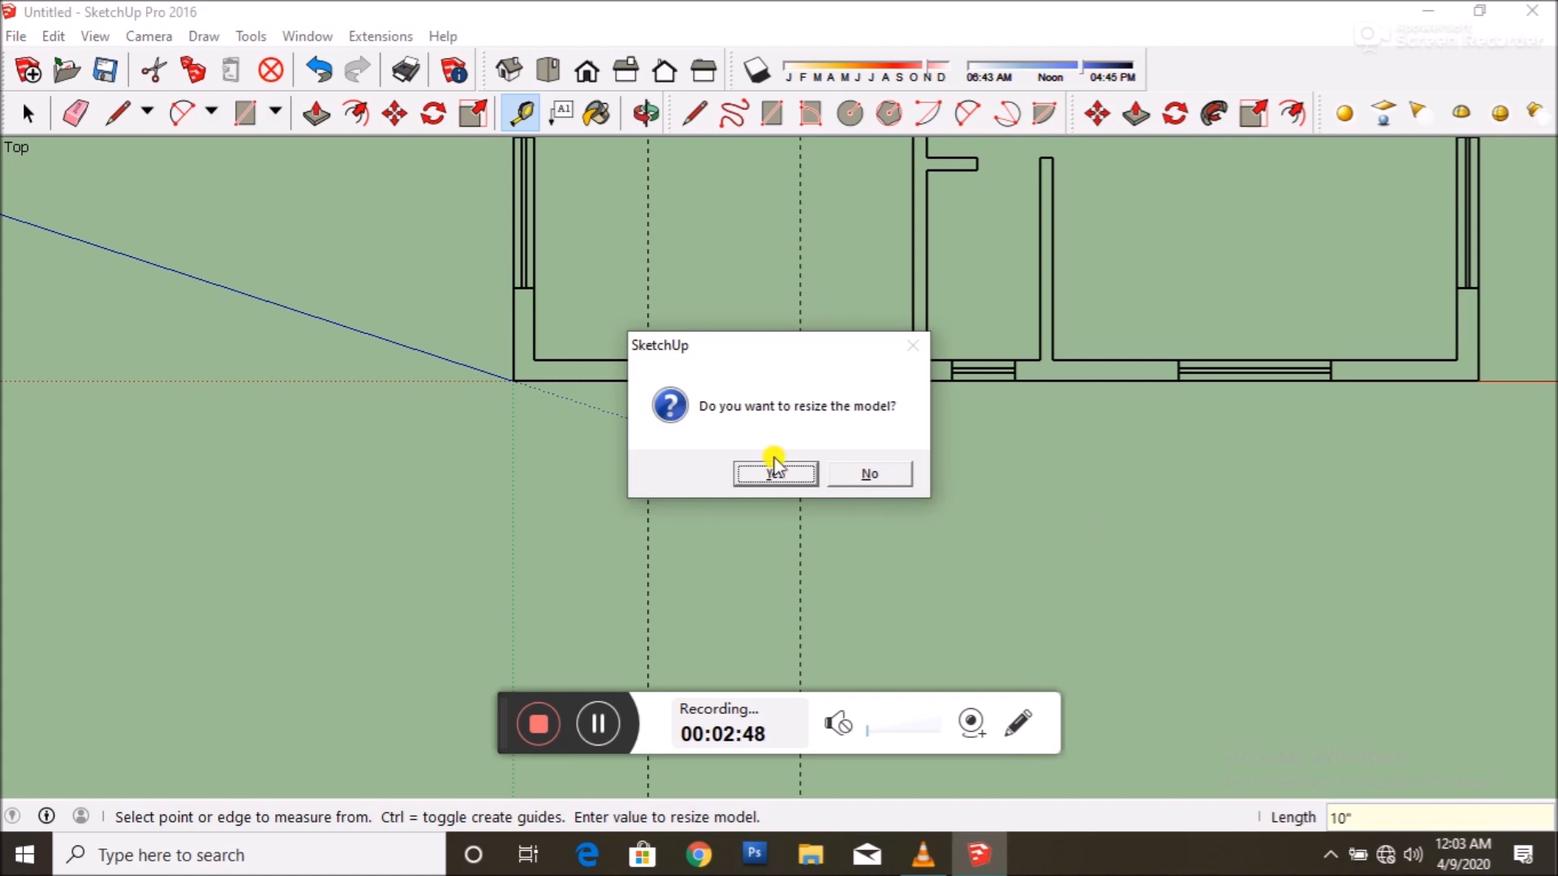
click(769, 464)
scroll(546, 424, up, 6)
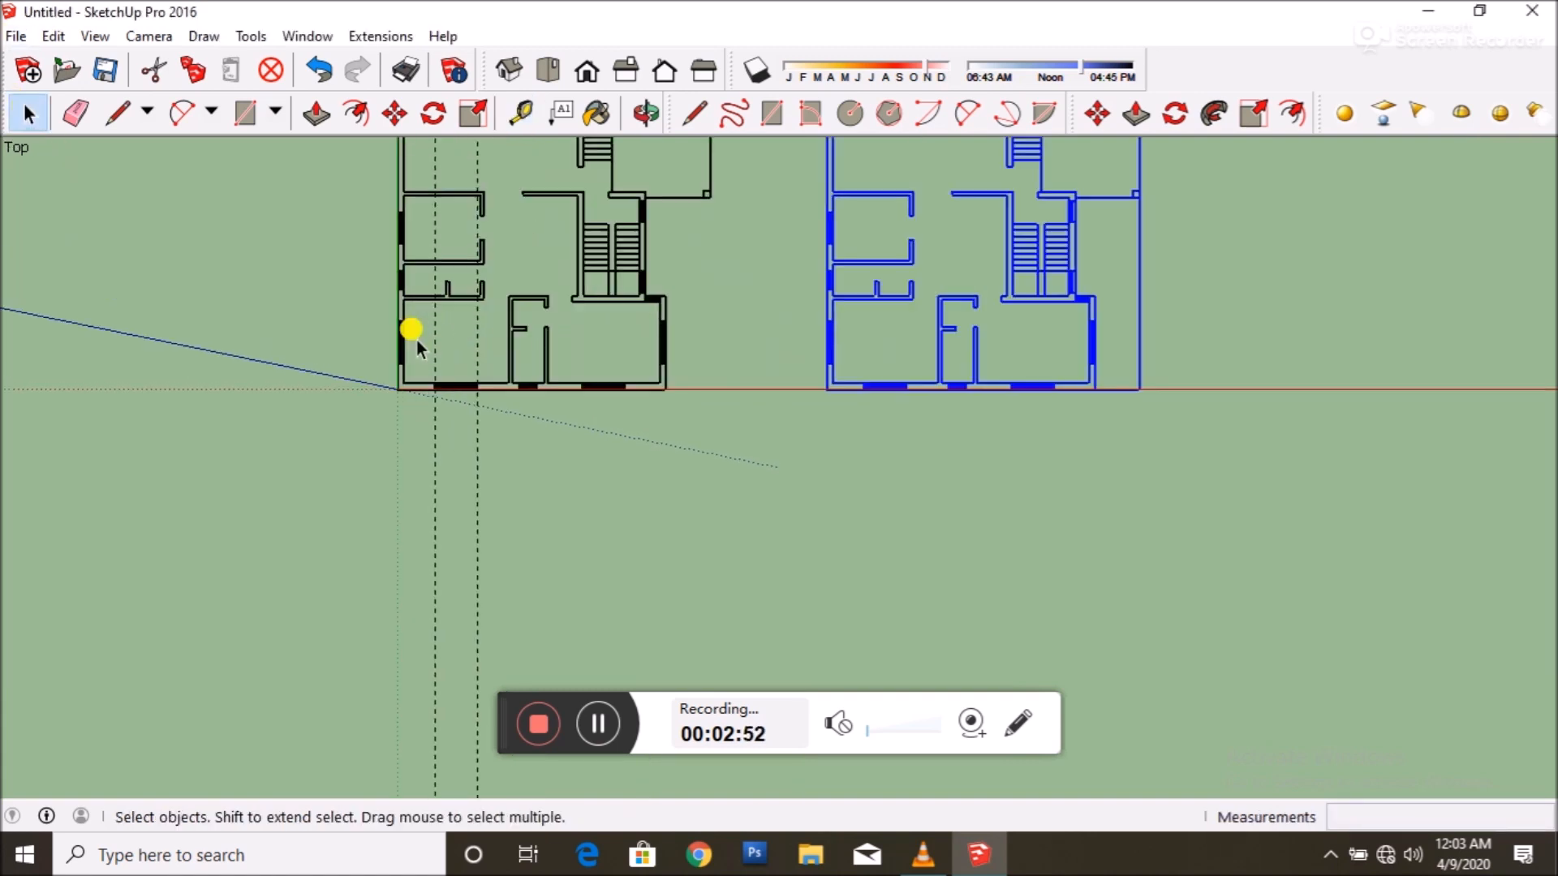
- Measure the front wall's thickness at the small middle window with the Tape Measure
scroll(571, 397, up, 8)
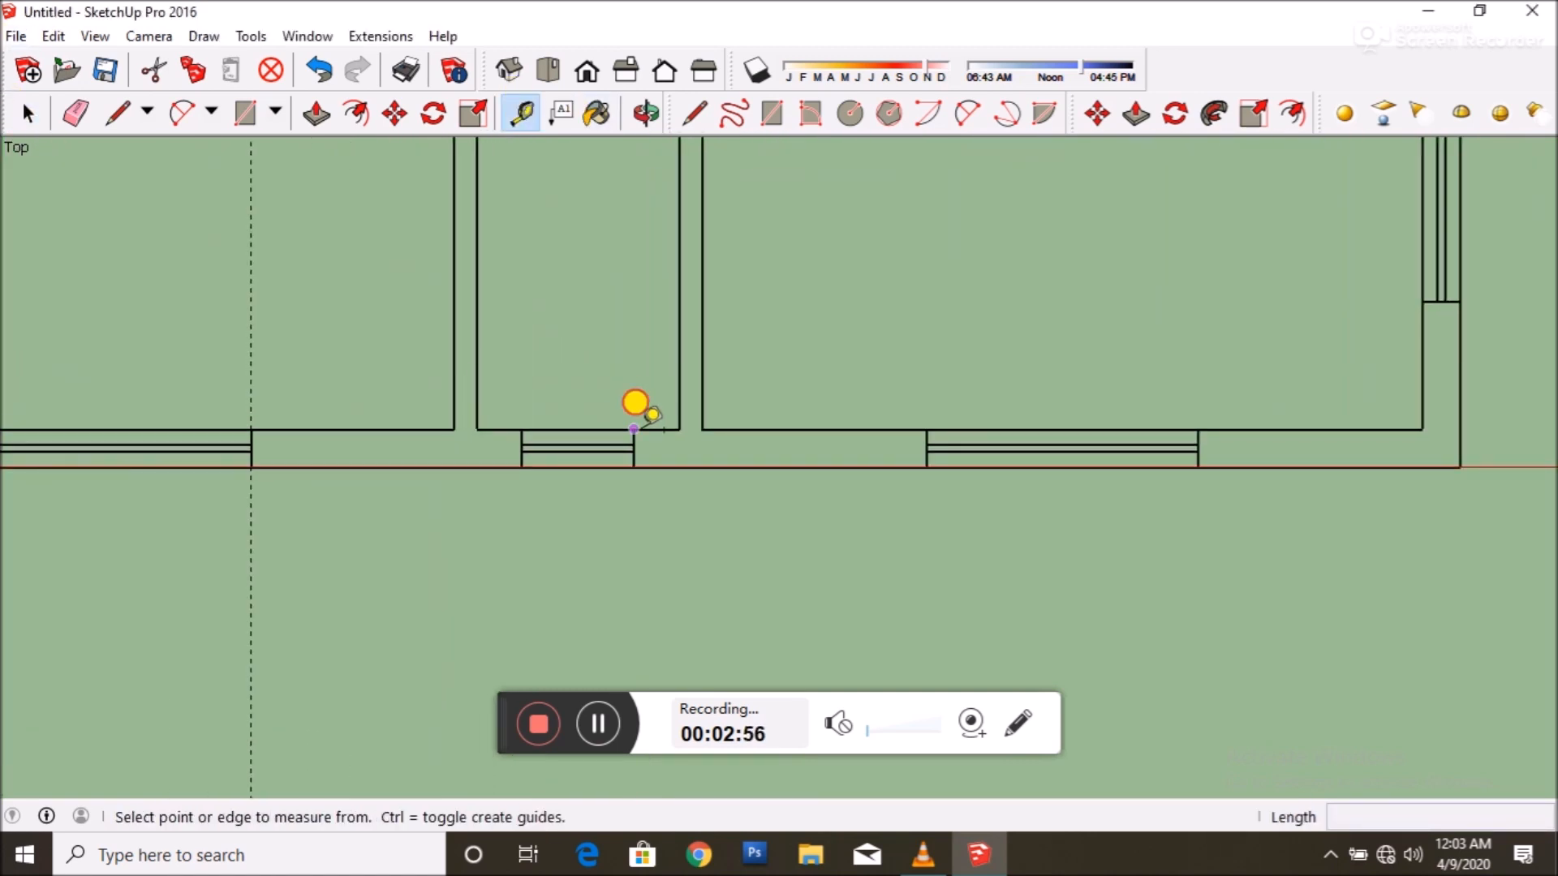
click(634, 430)
click(634, 466)
scroll(1028, 626, down, 6)
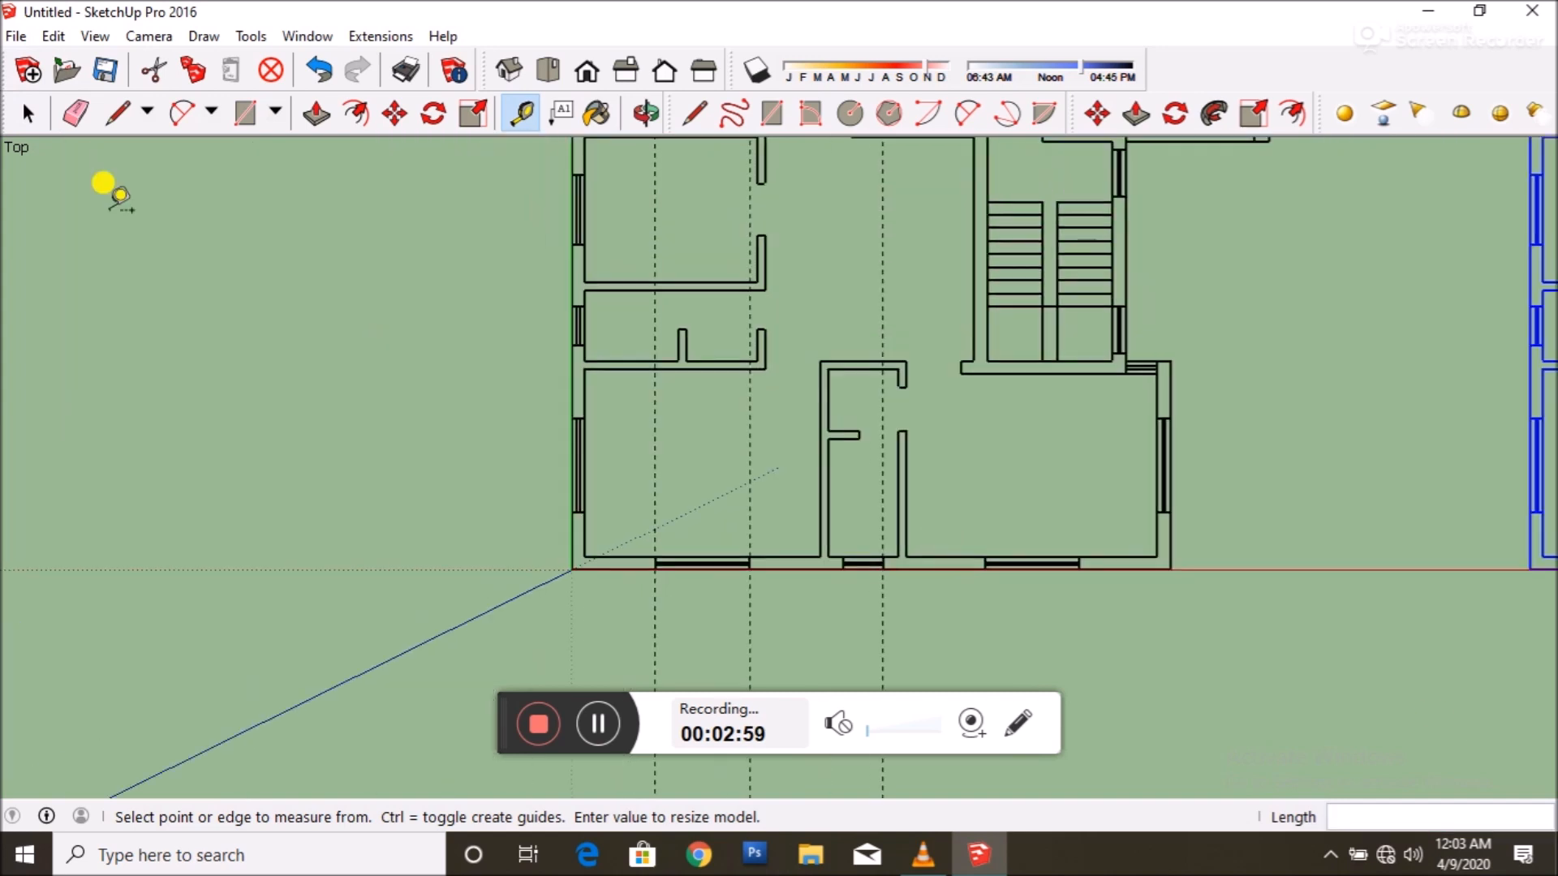
- Open the floor plan group at the origin for editing
click(27, 114)
scroll(730, 373, down, 2)
click(730, 374)
scroll(817, 400, up, 2)
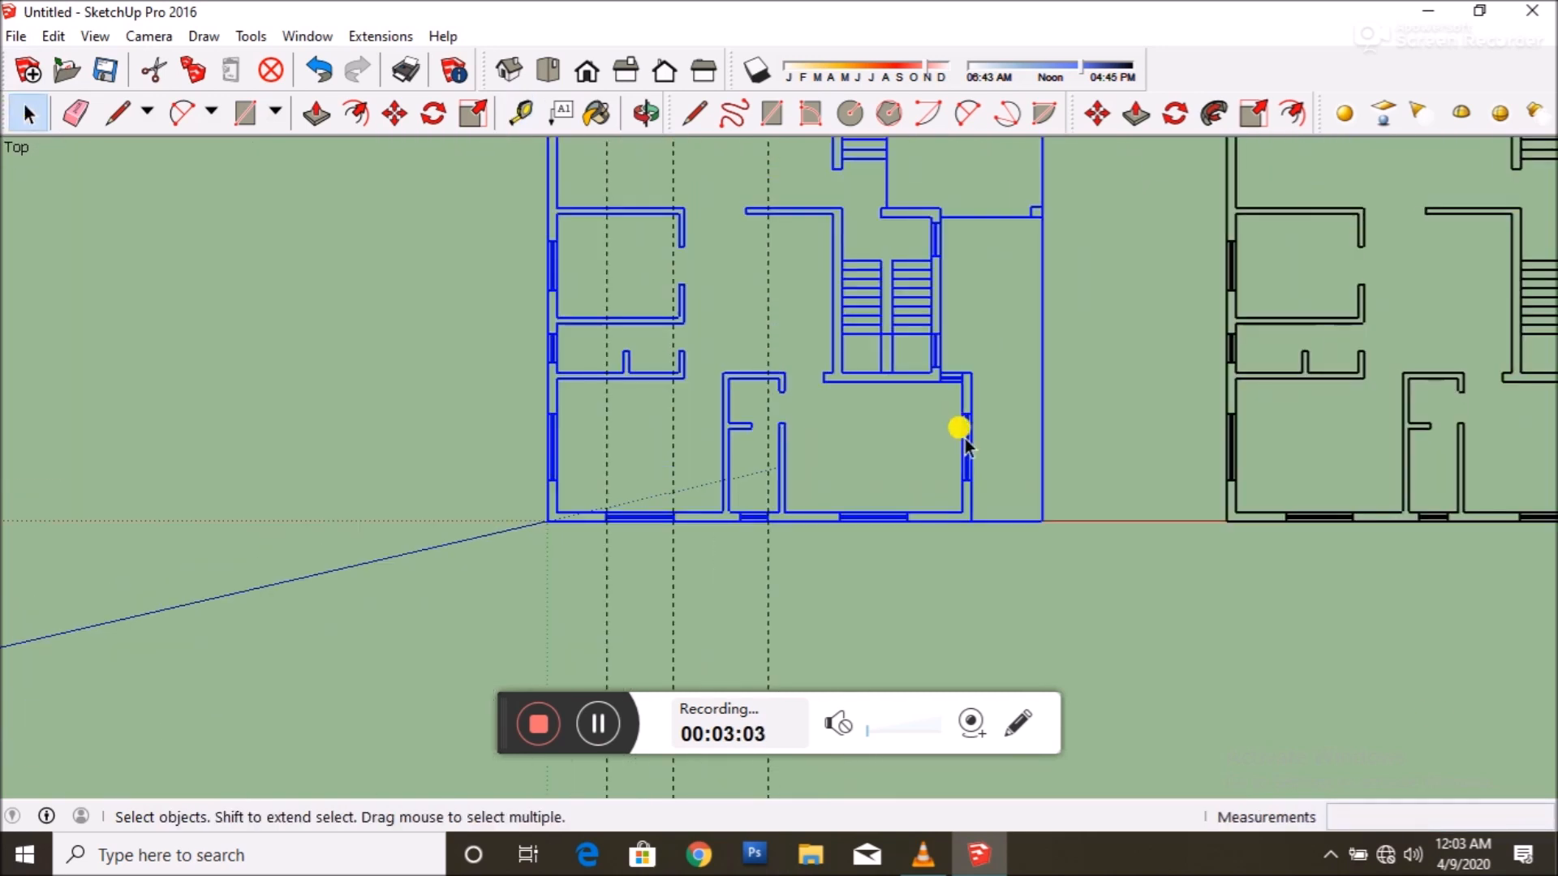
double_click(957, 424)
scroll(630, 540, up, 4)
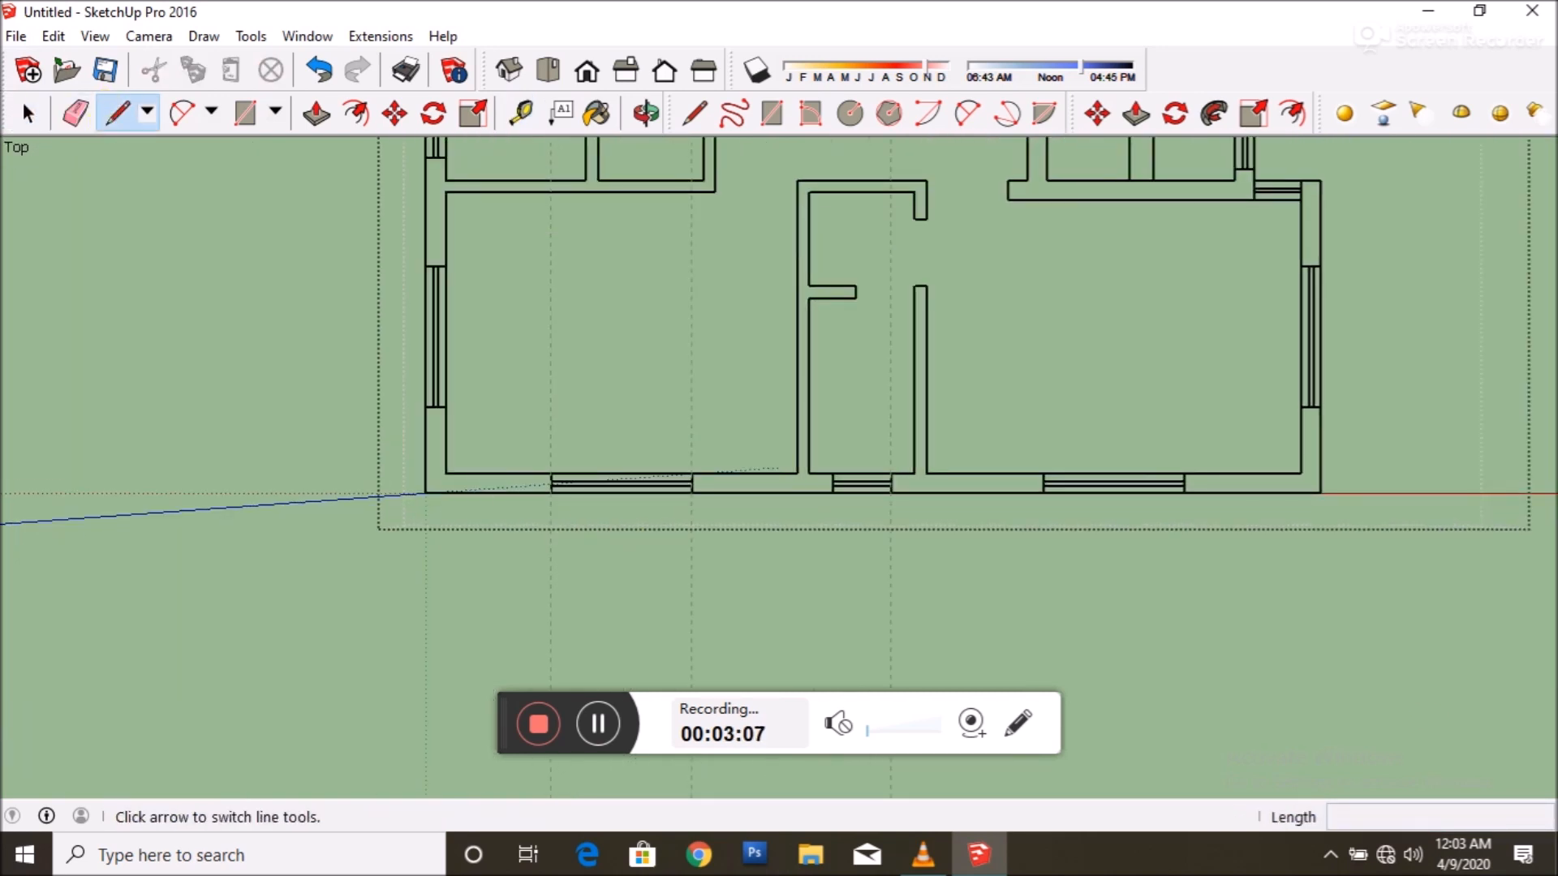
- Draw a 10" line across the side wall at the lower end of the window nearest the origin and select the corner wall face
scroll(434, 446, up, 4)
click(414, 354)
click(459, 353)
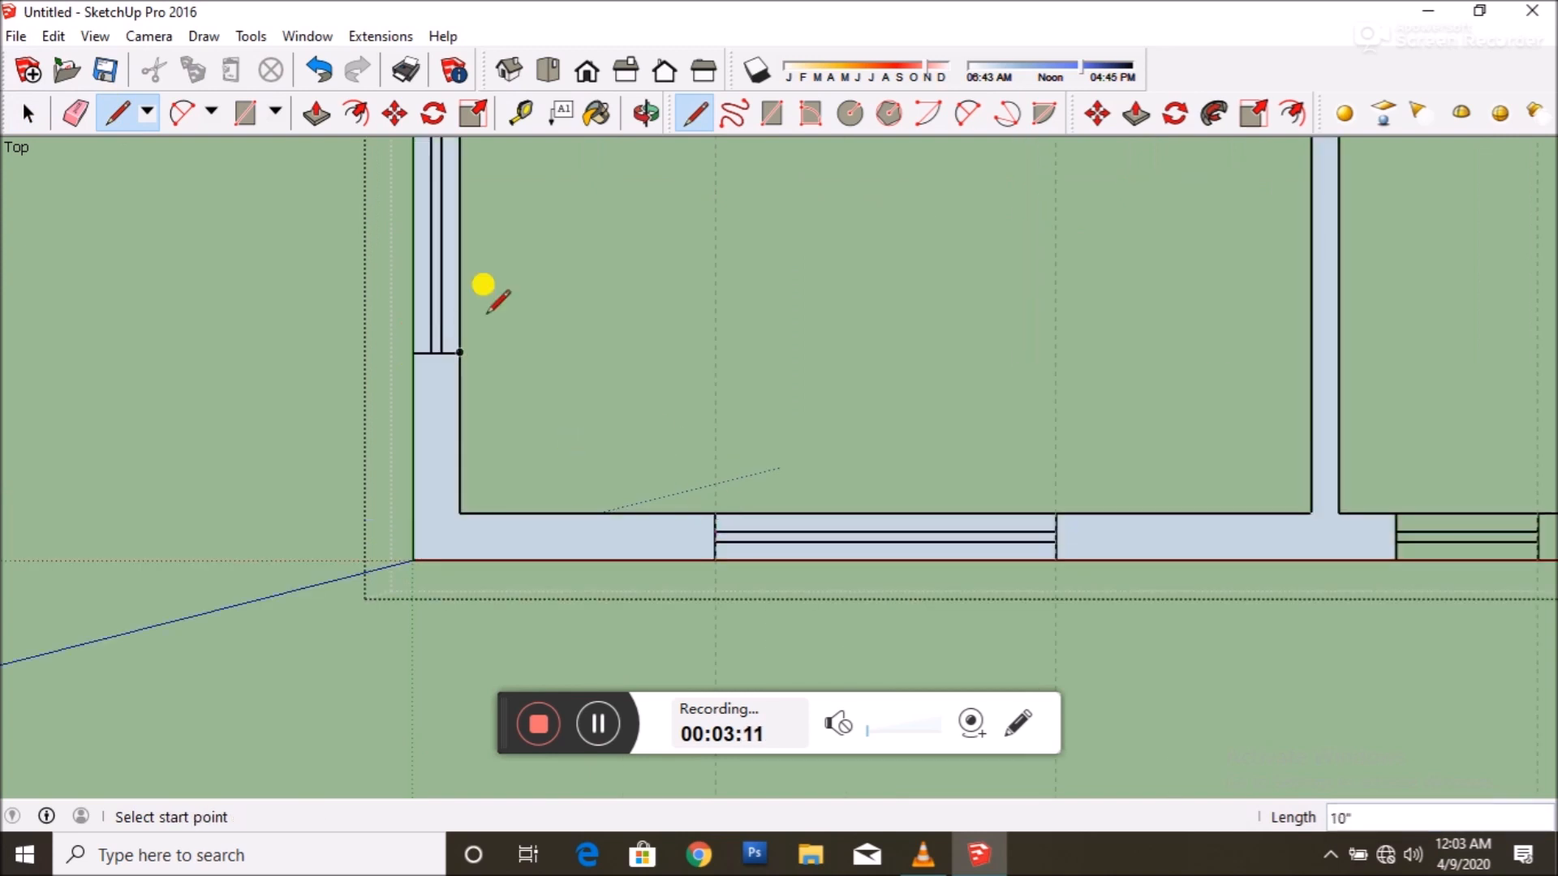
scroll(474, 406, down, 3)
key(space)
click(478, 473)
scroll(486, 479, down, 2)
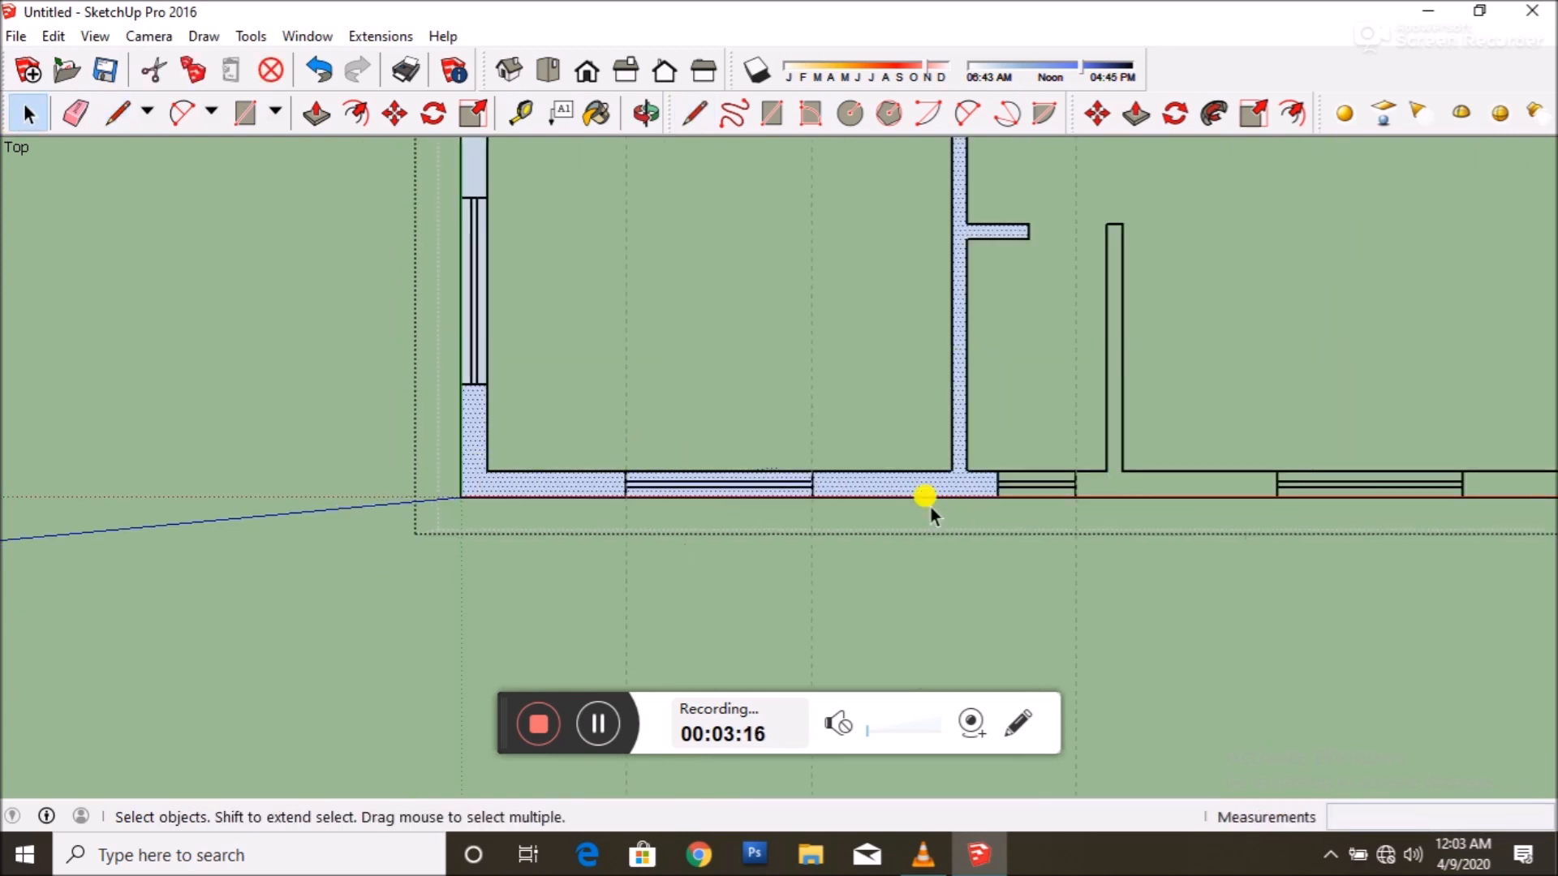
- Separate the corner wall surface with a line across the front wall at the nearest window, and select the face beside the side window
click(118, 113)
scroll(617, 438, up, 3)
click(603, 424)
click(603, 480)
scroll(966, 450, down, 3)
scroll(769, 292, up, 2)
click(27, 113)
scroll(622, 510, down, 2)
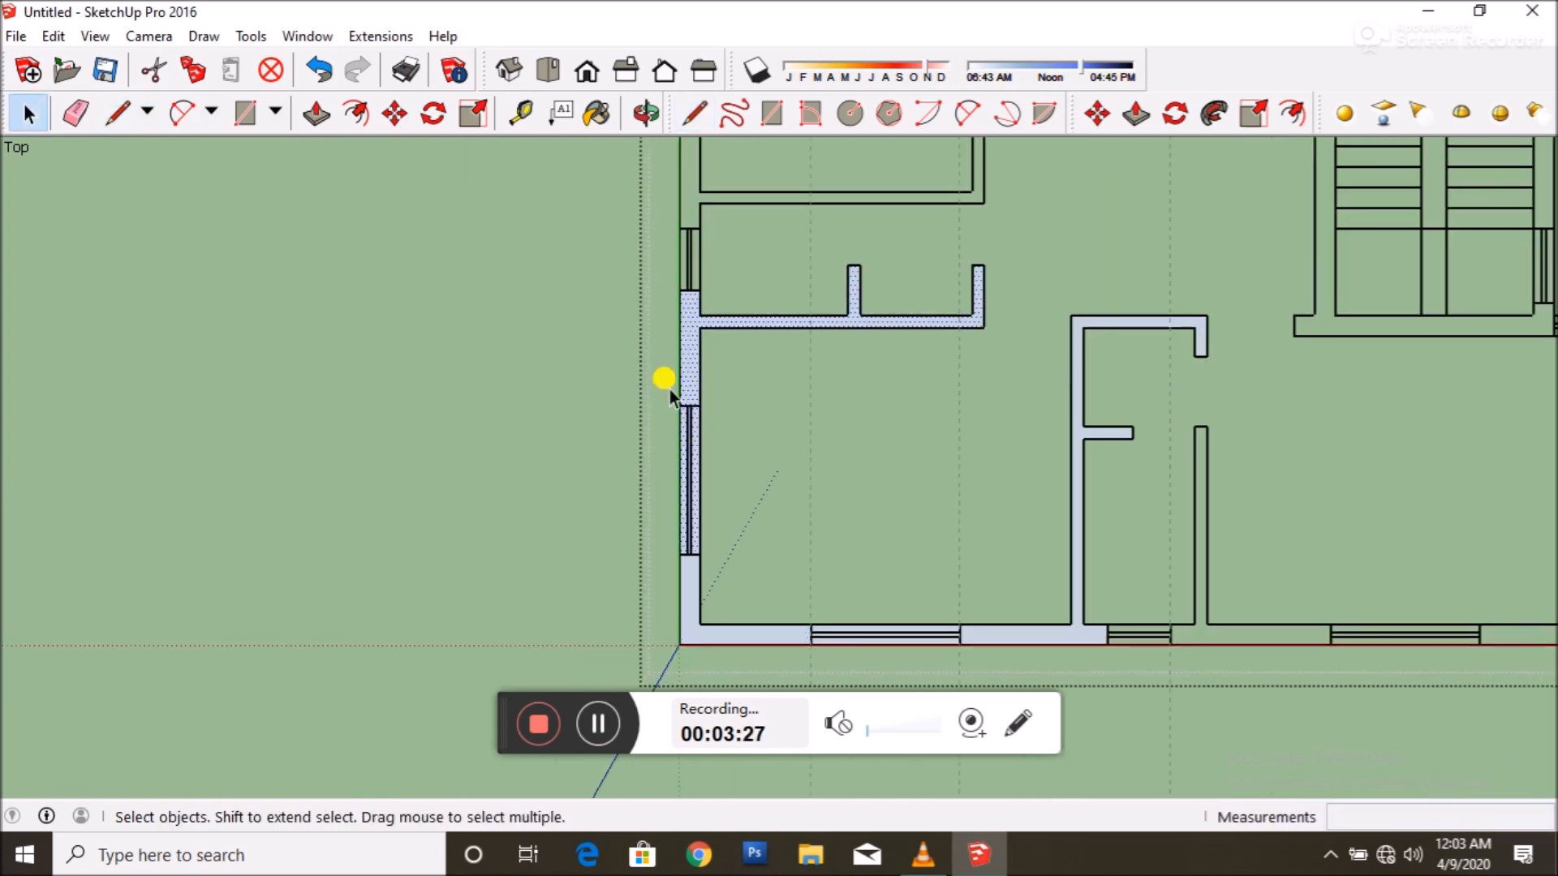
- Draw a 10" line across the side wall at the upper end of its first window and close the next partition's open end
click(116, 112)
scroll(675, 362, up, 3)
click(691, 455)
click(734, 455)
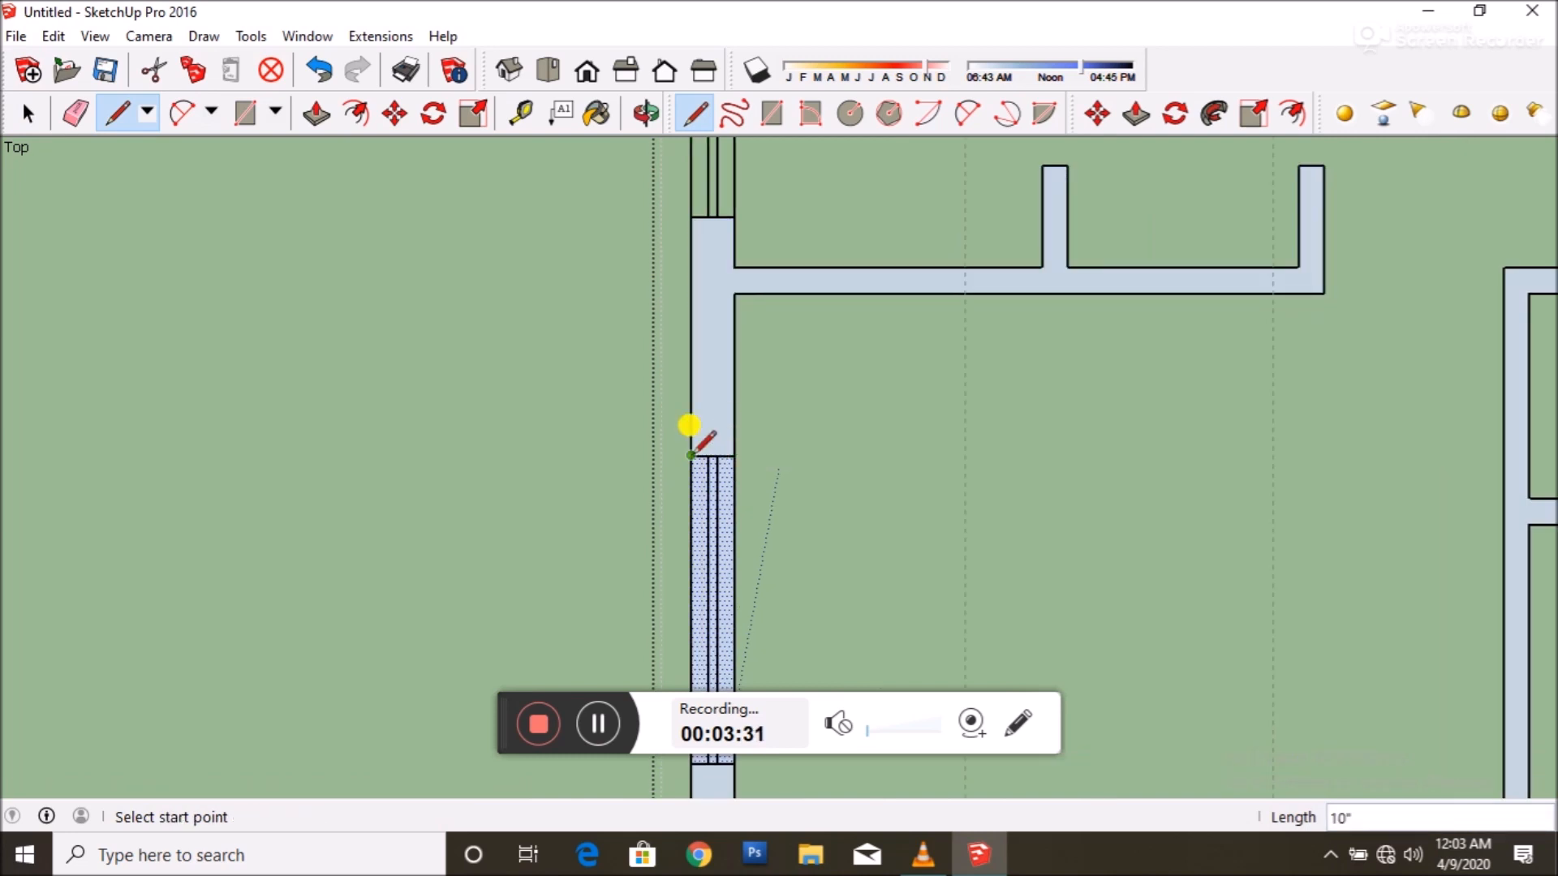
scroll(689, 438, down, 3)
scroll(933, 203, up, 4)
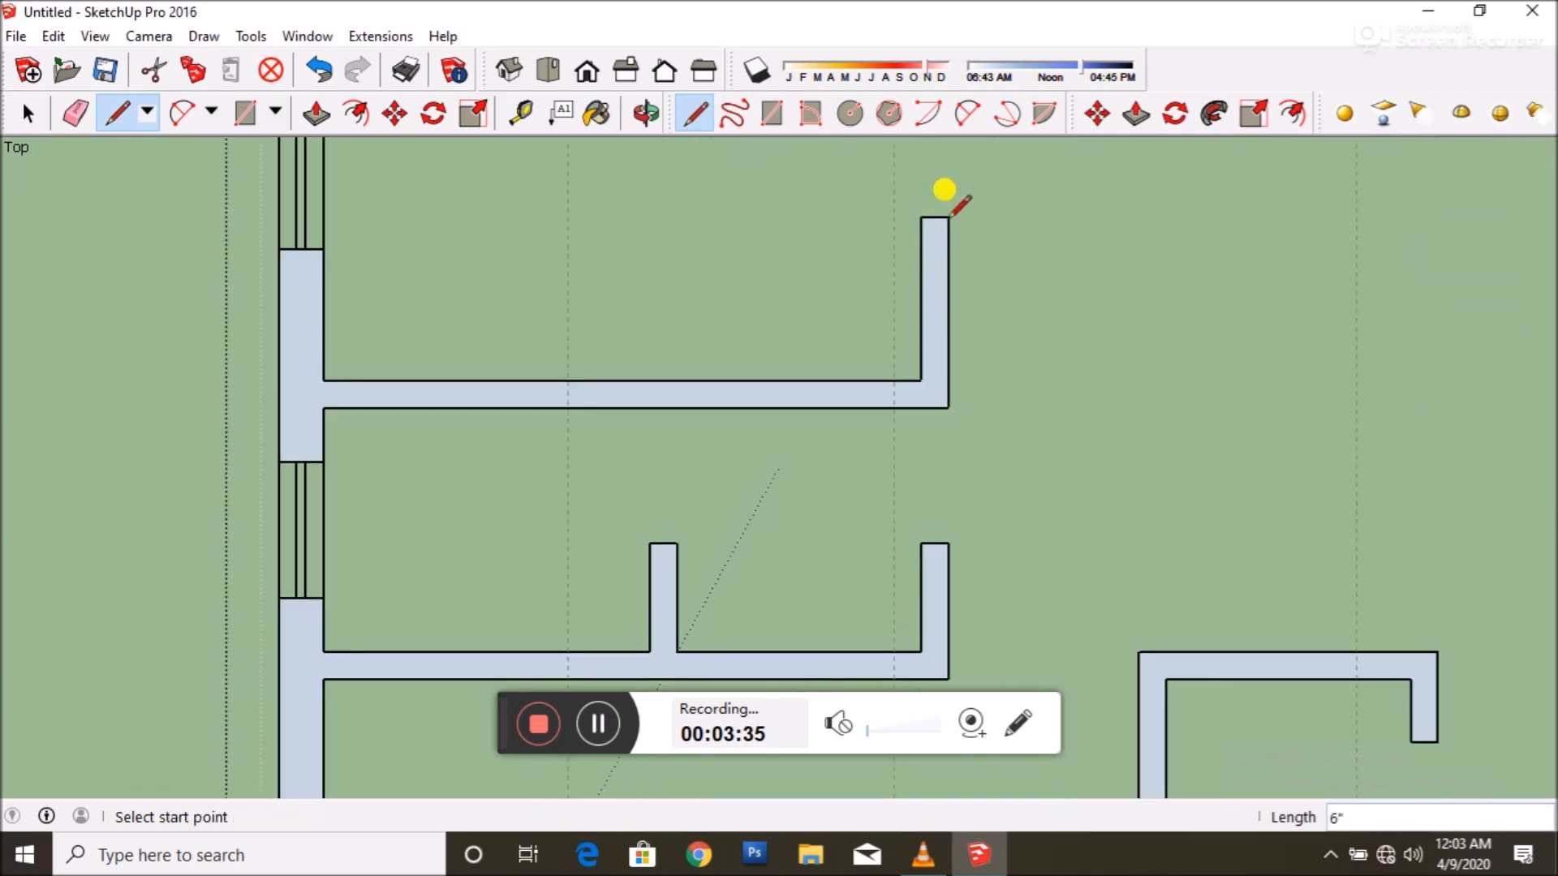
- Draw a 6" line closing the wall end at the doorway of the upper side room
scroll(799, 381, down, 6)
scroll(839, 253, up, 5)
click(809, 355)
click(834, 355)
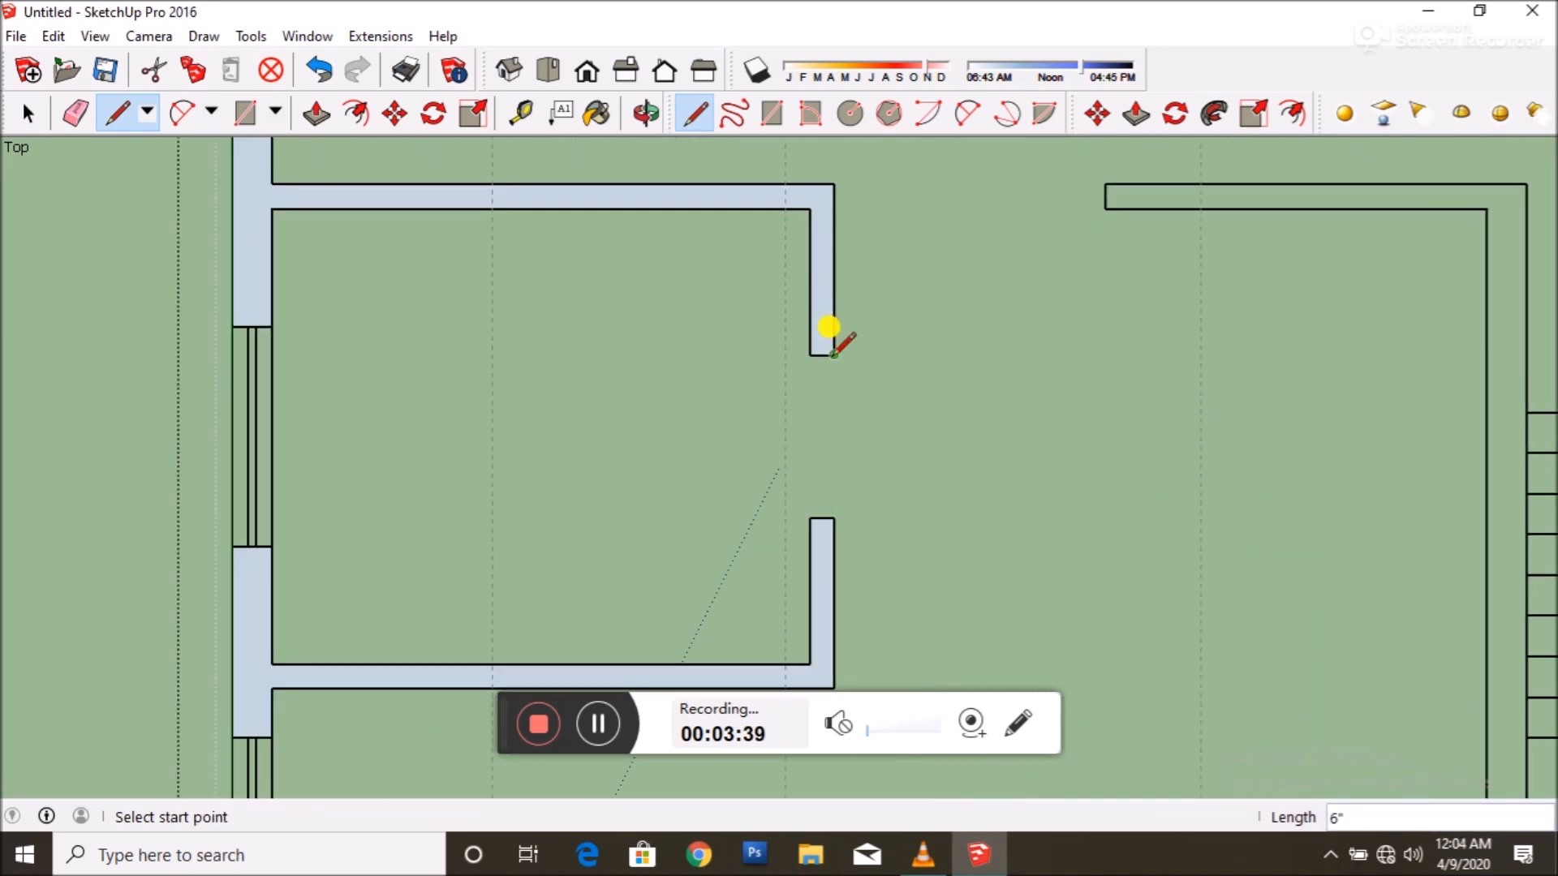
- Draw lines across the rear wall at the ends of its two windows to make the corner and middle wall surfaces
scroll(799, 422, down, 3)
scroll(759, 179, up, 5)
scroll(763, 199, up, 4)
click(758, 198)
scroll(737, 327, down, 4)
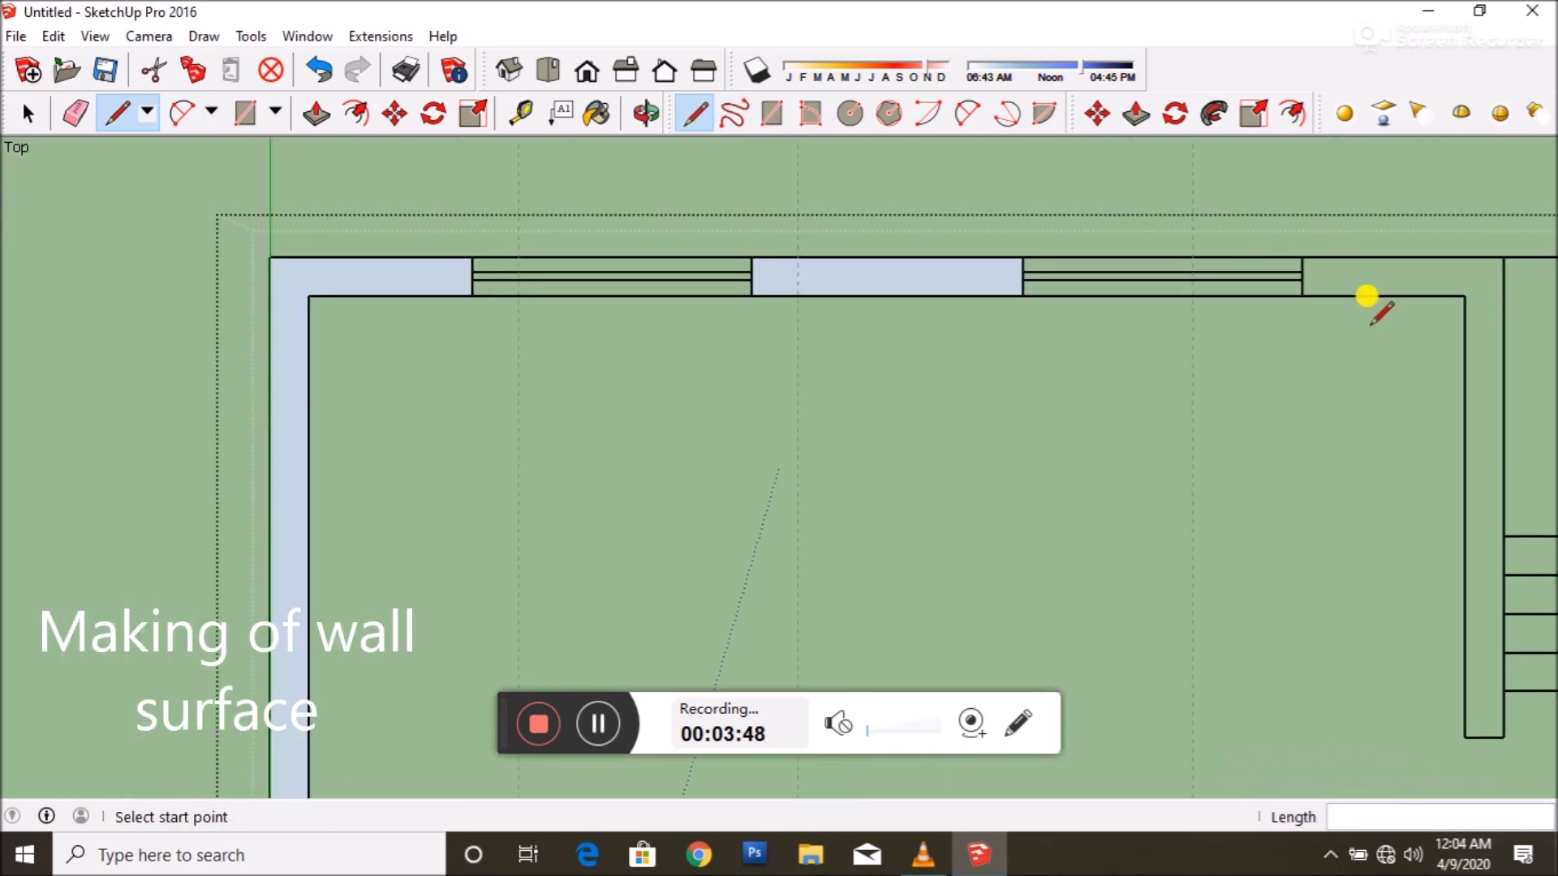
scroll(1353, 344, up, 2)
click(1278, 256)
scroll(1092, 268, down, 4)
scroll(1114, 284, up, 2)
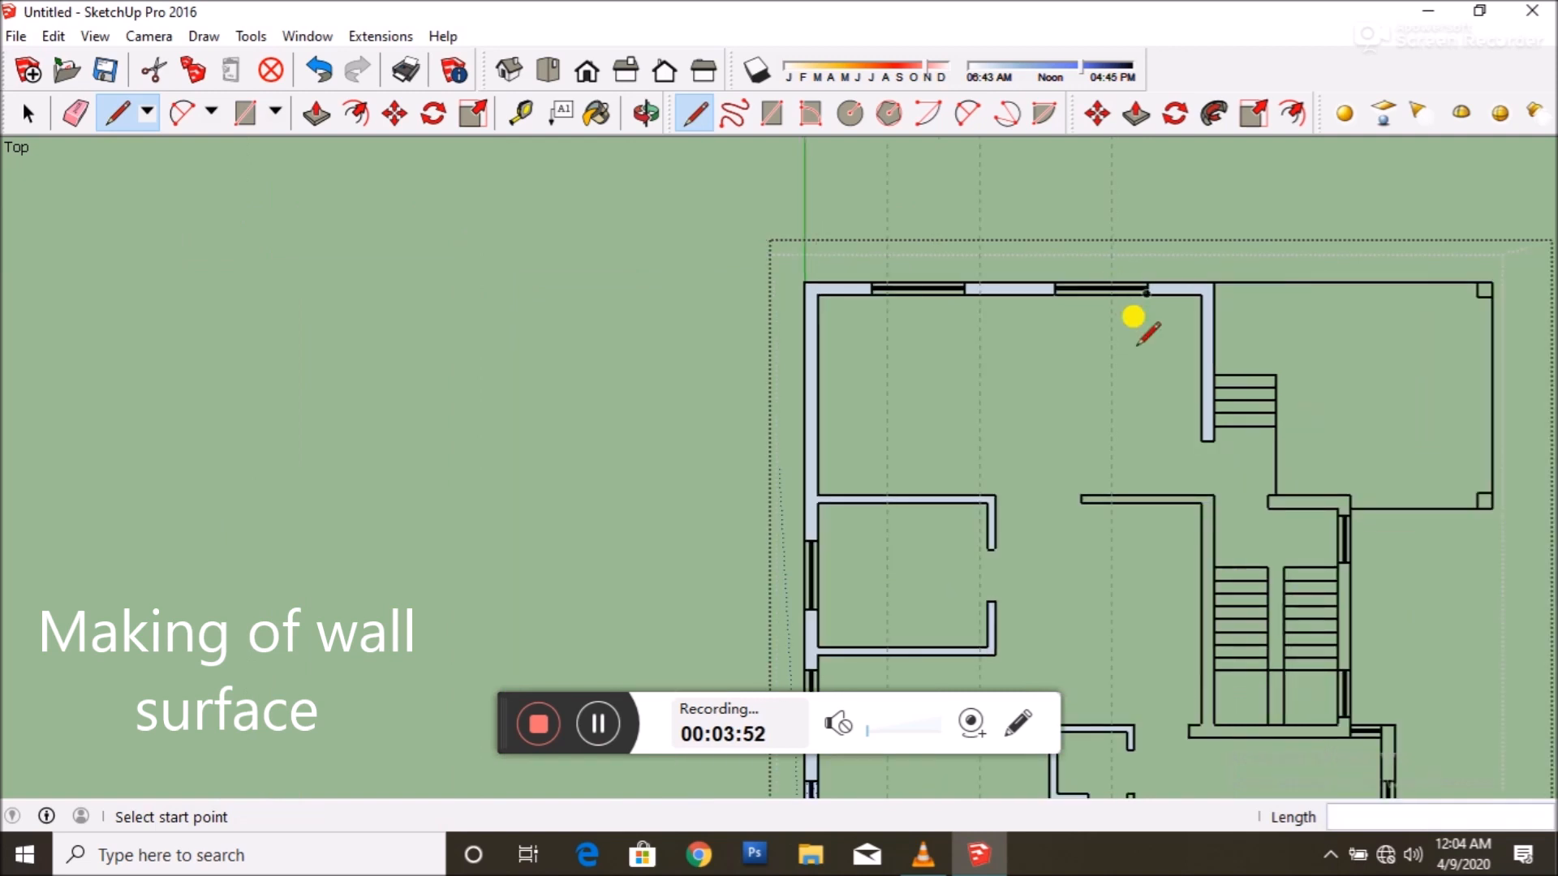
- Draw lines closing the partition and the wall outline around the staircase to create their surfaces
scroll(1176, 591, up, 3)
click(1185, 338)
scroll(1199, 591, down, 4)
scroll(1144, 590, up, 3)
click(1142, 597)
scroll(1053, 588, down, 2)
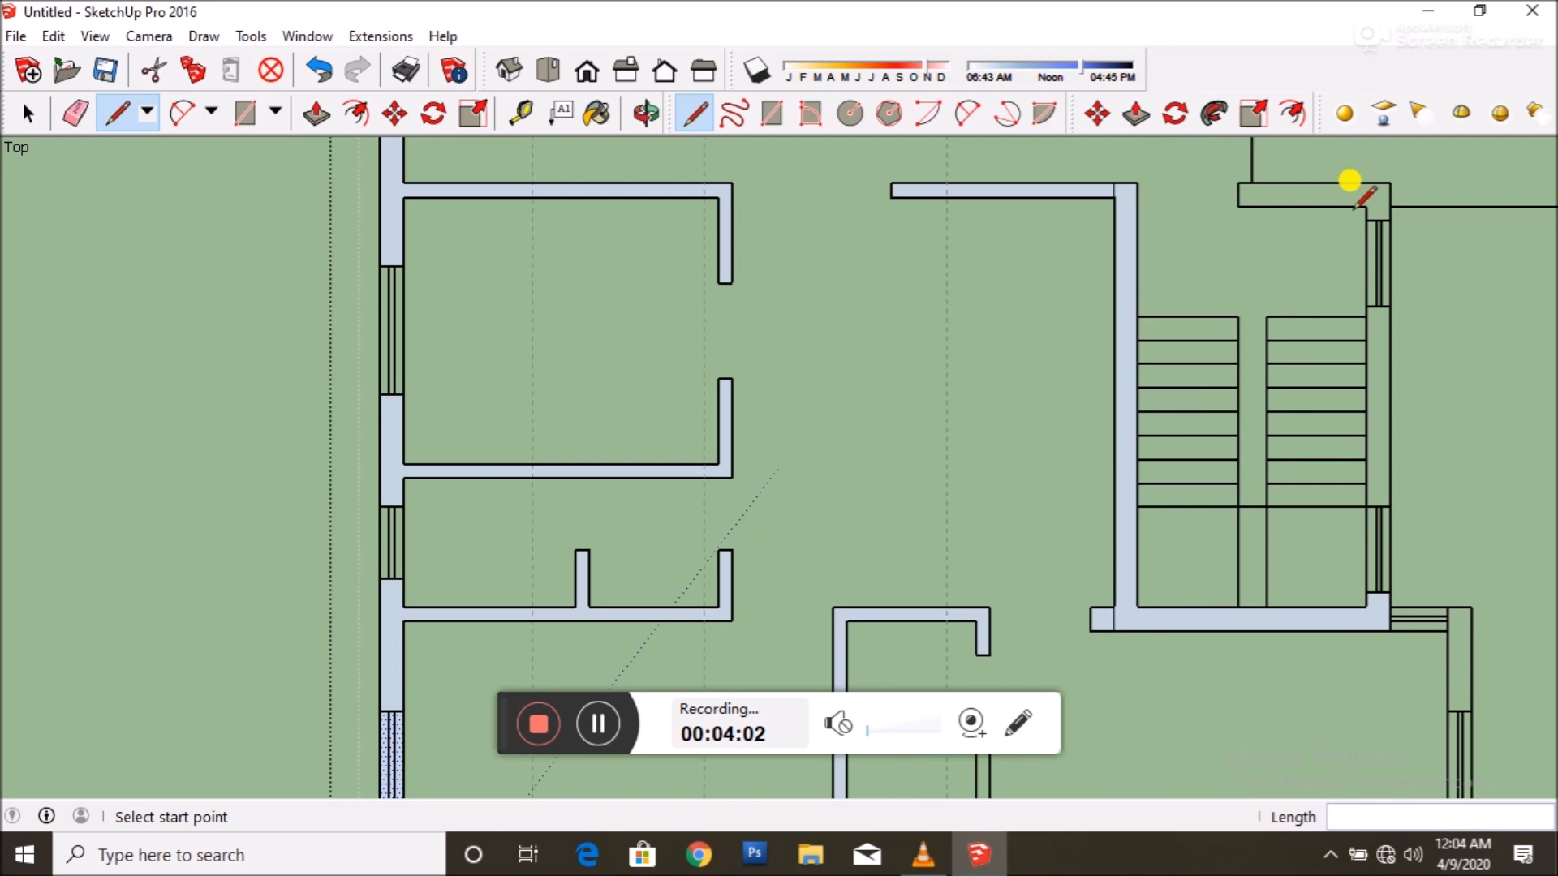
- Draw lines closing the wall beside the stair entrance and across the outer stair wall at its upper window
click(1237, 183)
click(1387, 273)
scroll(1363, 243, down, 2)
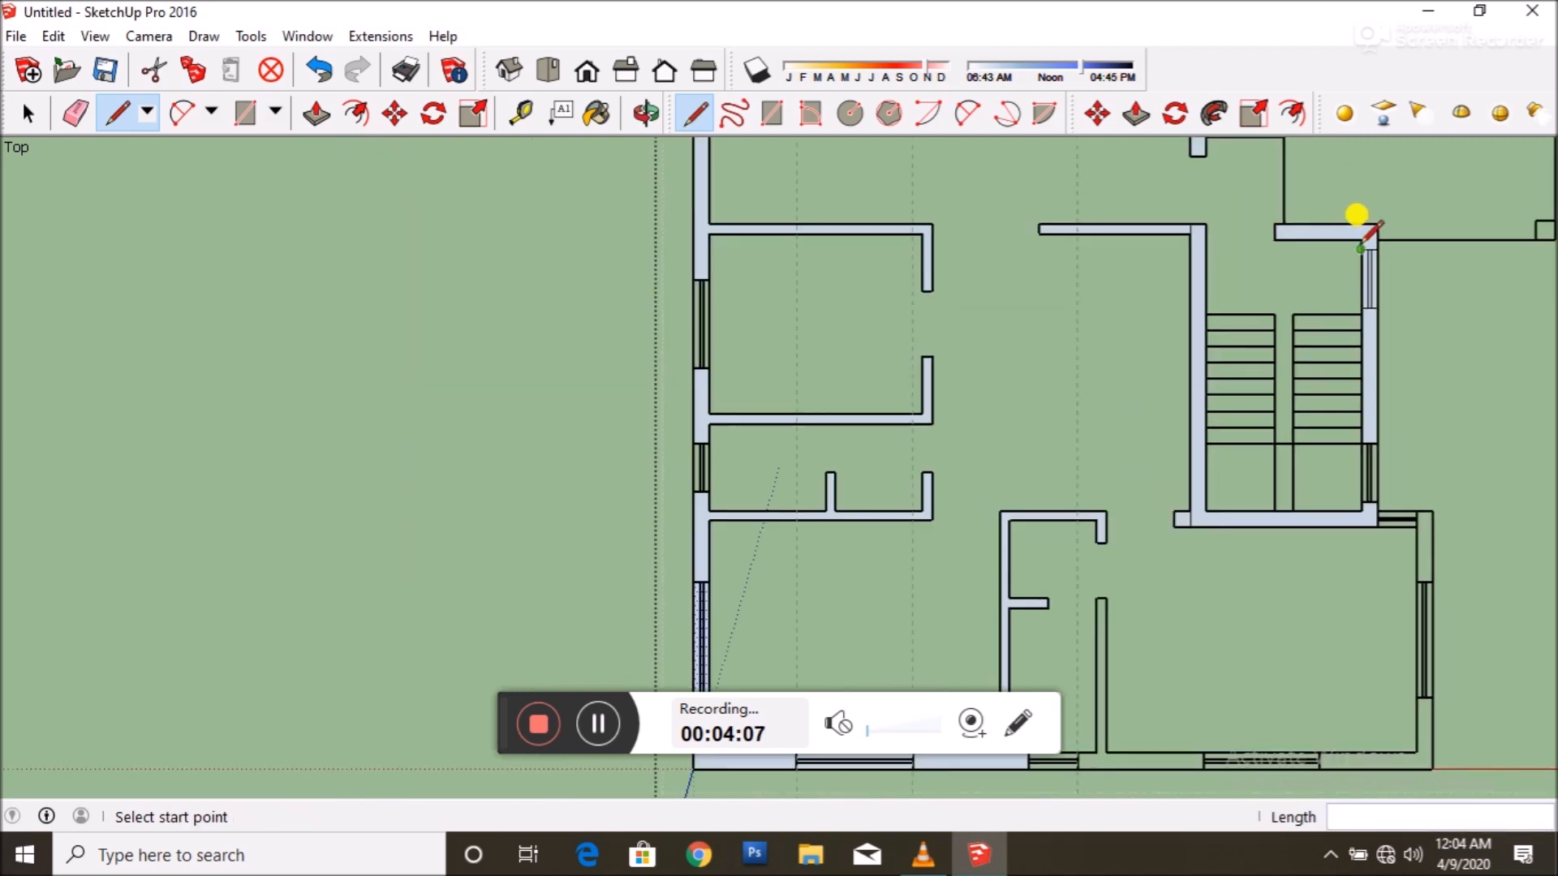
scroll(1352, 230, up, 4)
click(1387, 260)
scroll(1253, 280, down, 3)
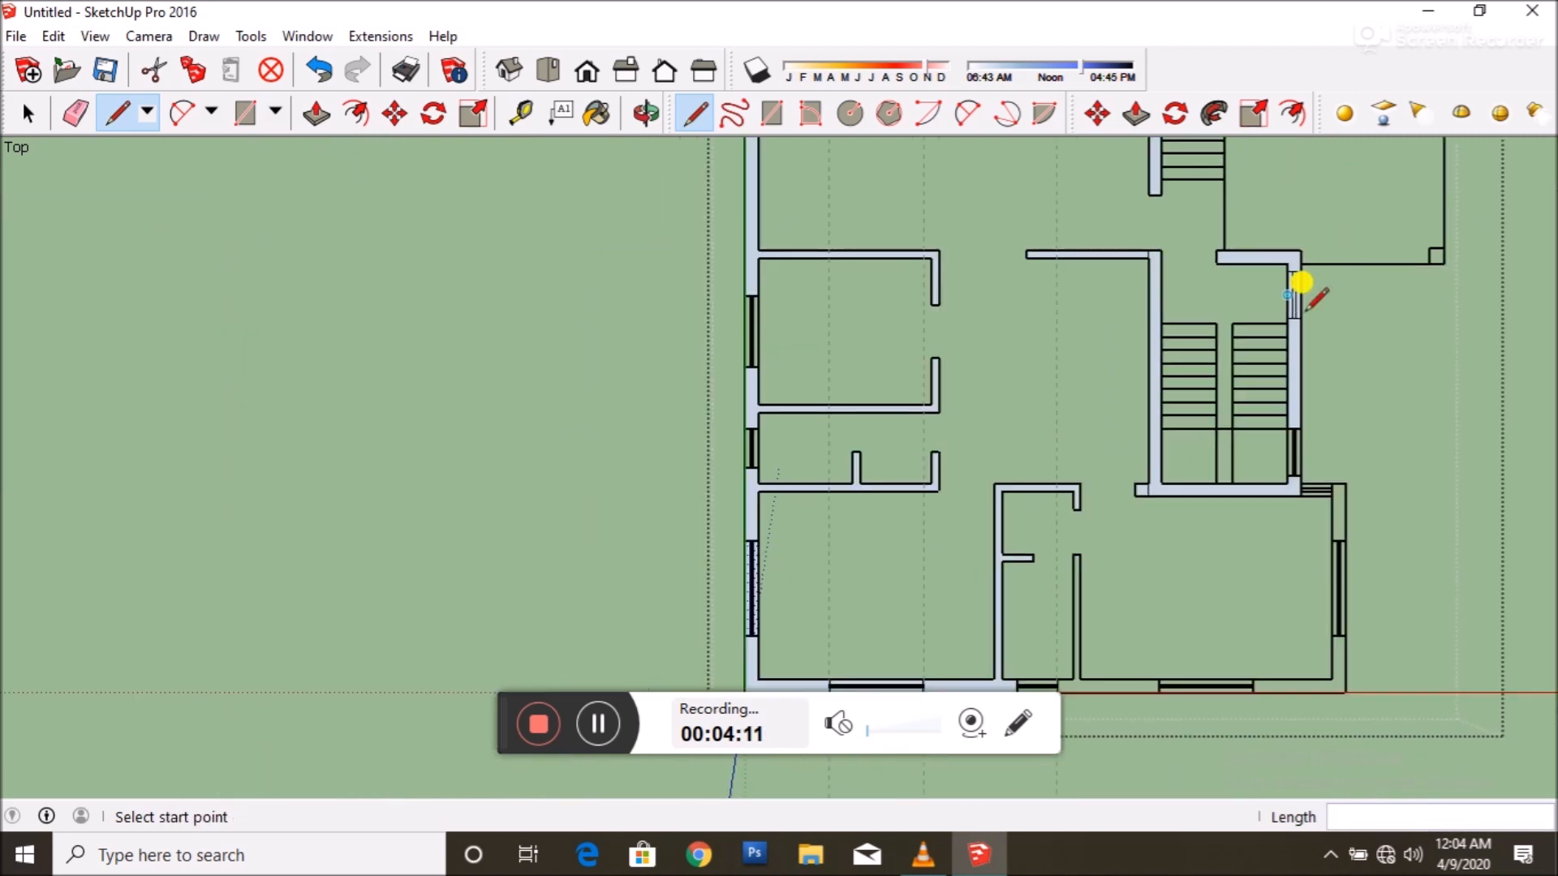
- Draw a 10" line across the wall at the end of the small window below the stairs and select the adjoining wall face
scroll(1331, 459, up, 4)
click(1300, 459)
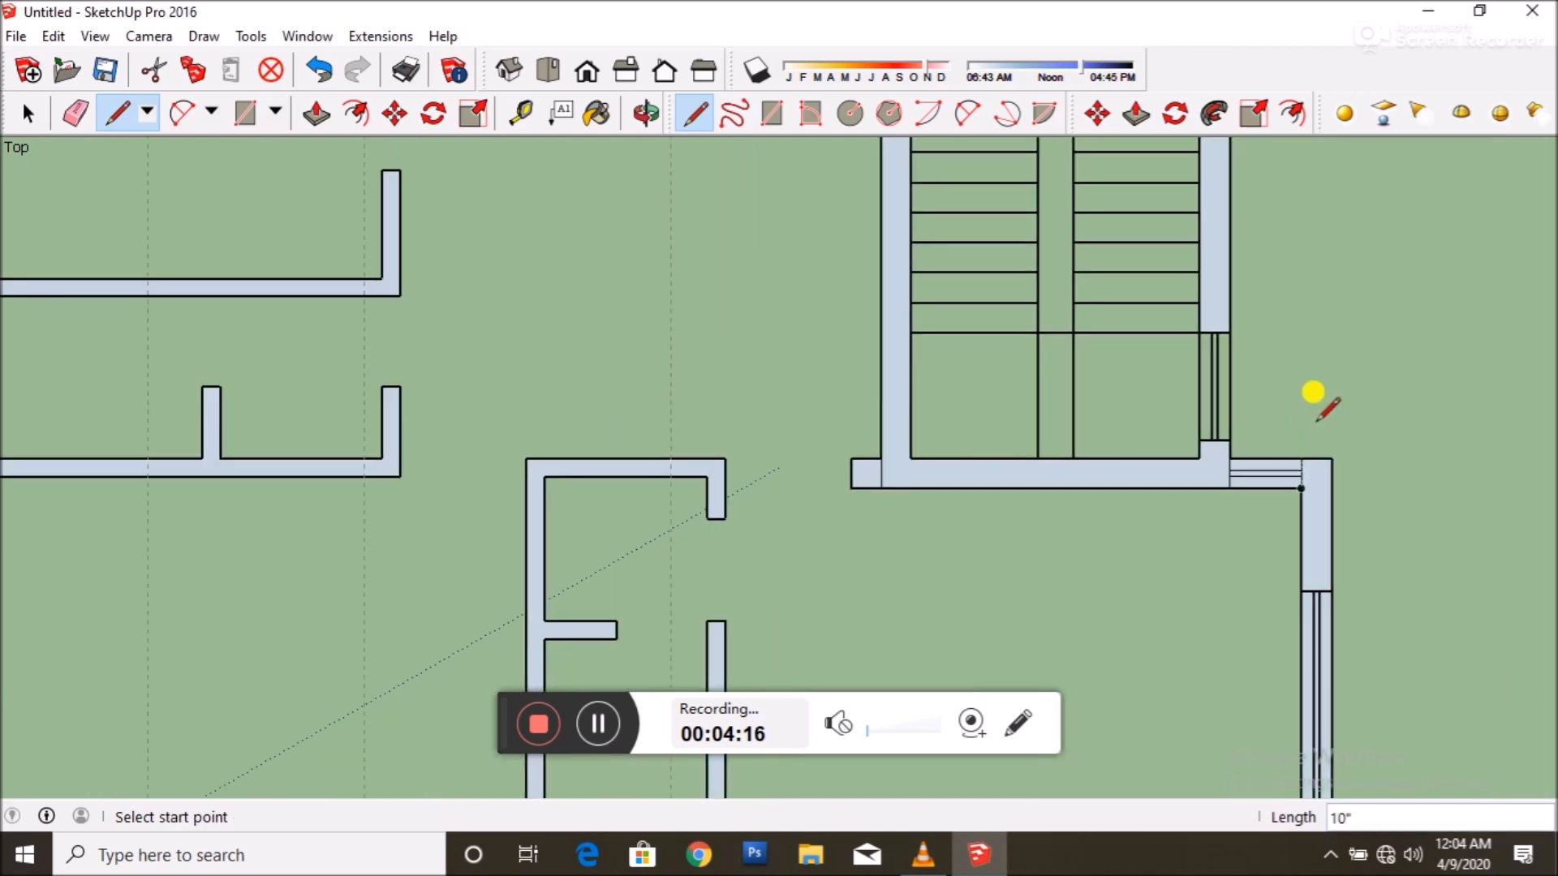
key(space)
click(1319, 512)
scroll(1298, 483, down, 2)
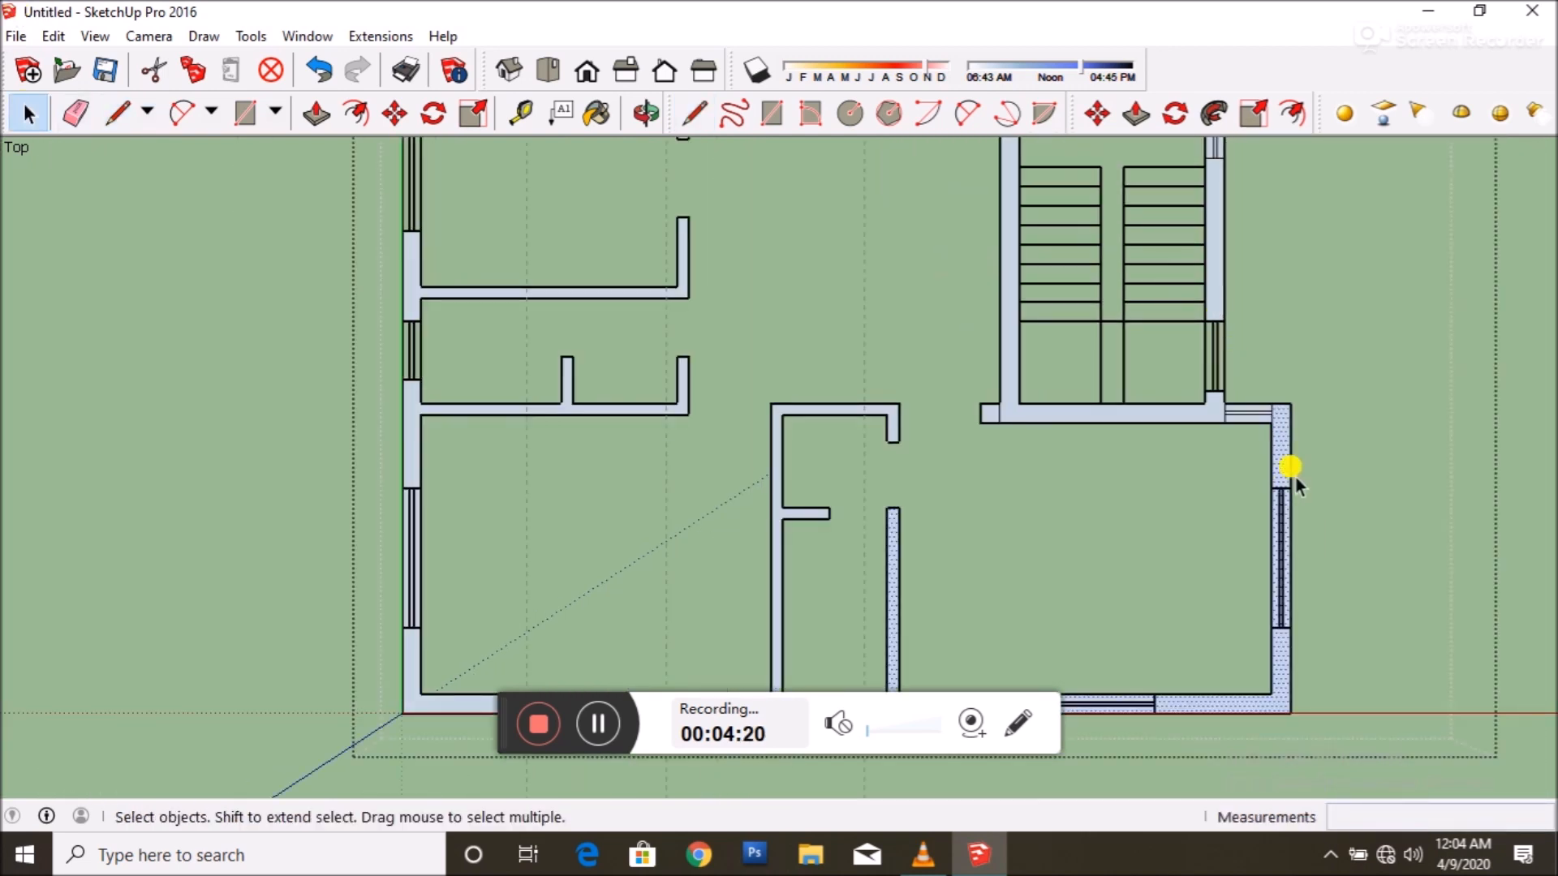
- Draw 10" lines across the far side wall of the front room at the ends of its window
click(121, 116)
scroll(1387, 560, up, 2)
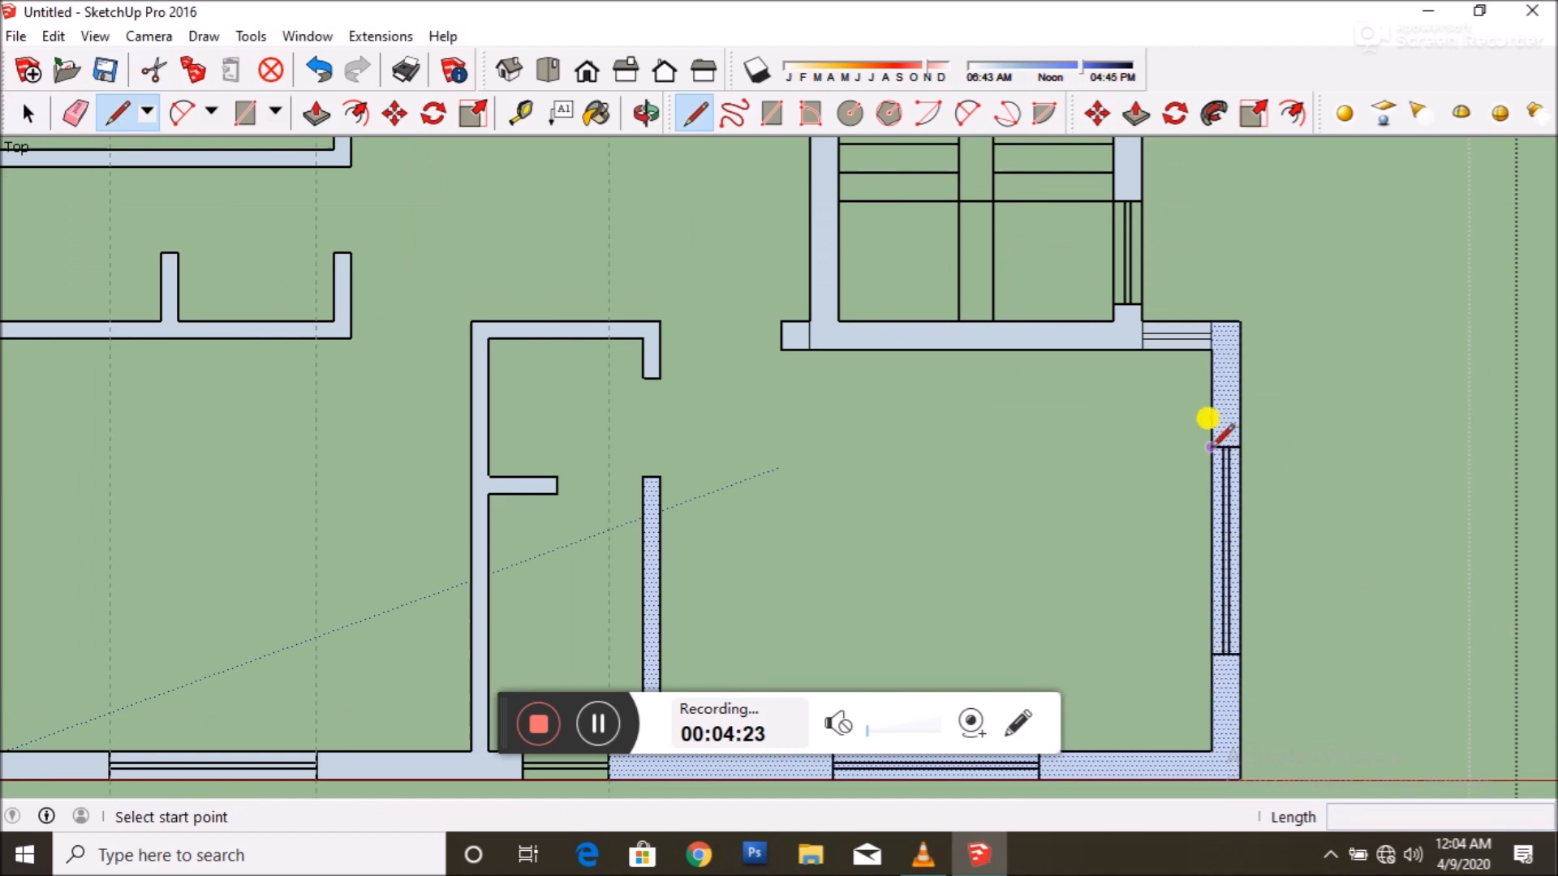
scroll(1241, 415, down, 1)
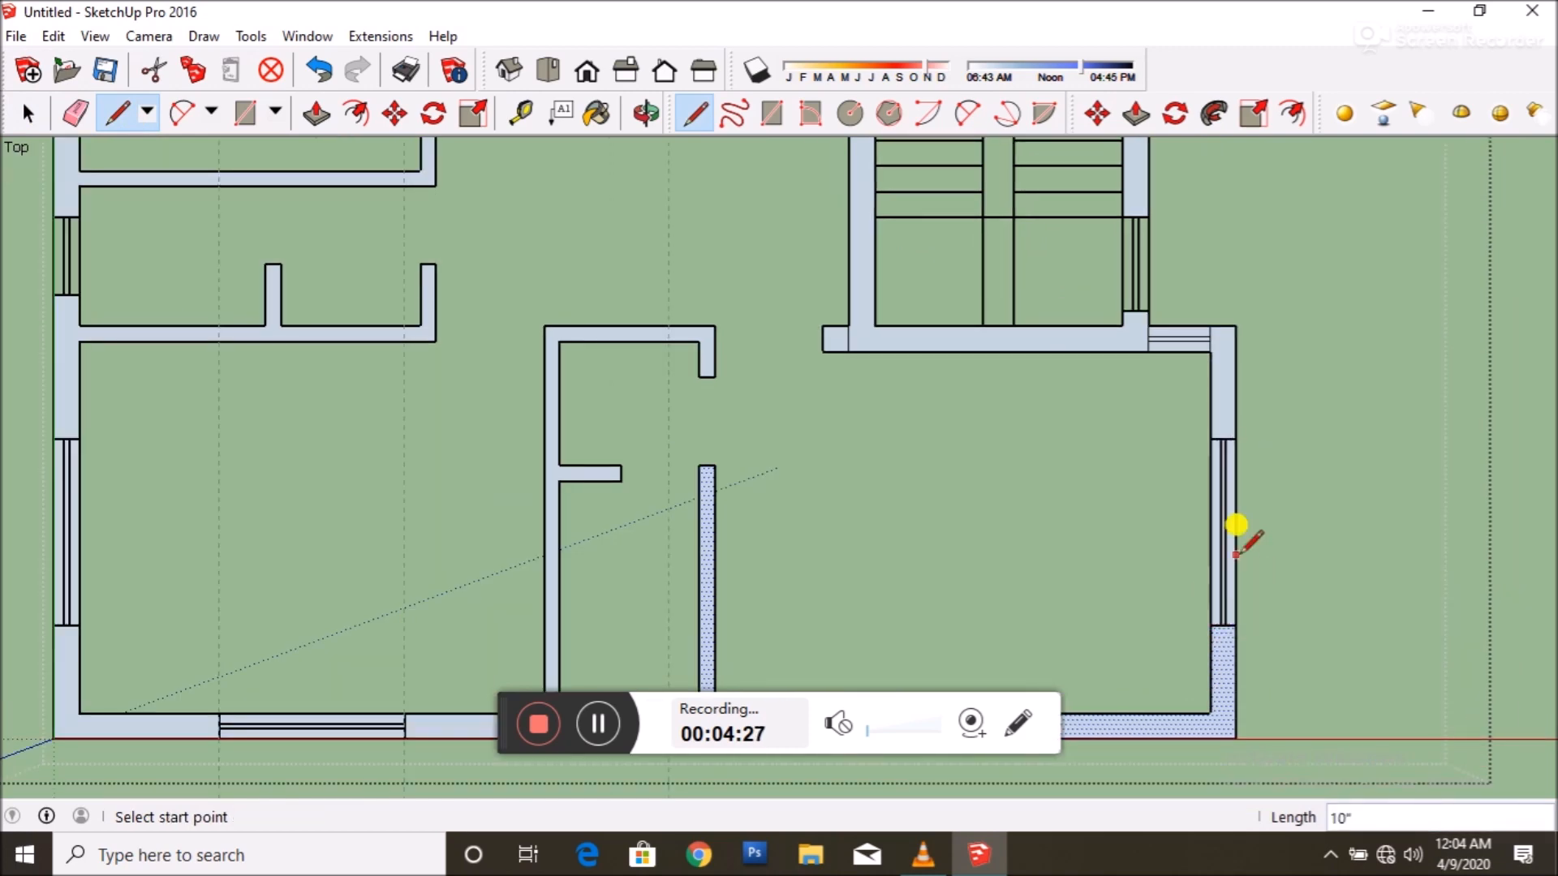
- Draw lines across the front wall at both ends of the window farthest from the origin
scroll(1217, 536, down, 3)
scroll(1136, 538, up, 5)
click(1038, 482)
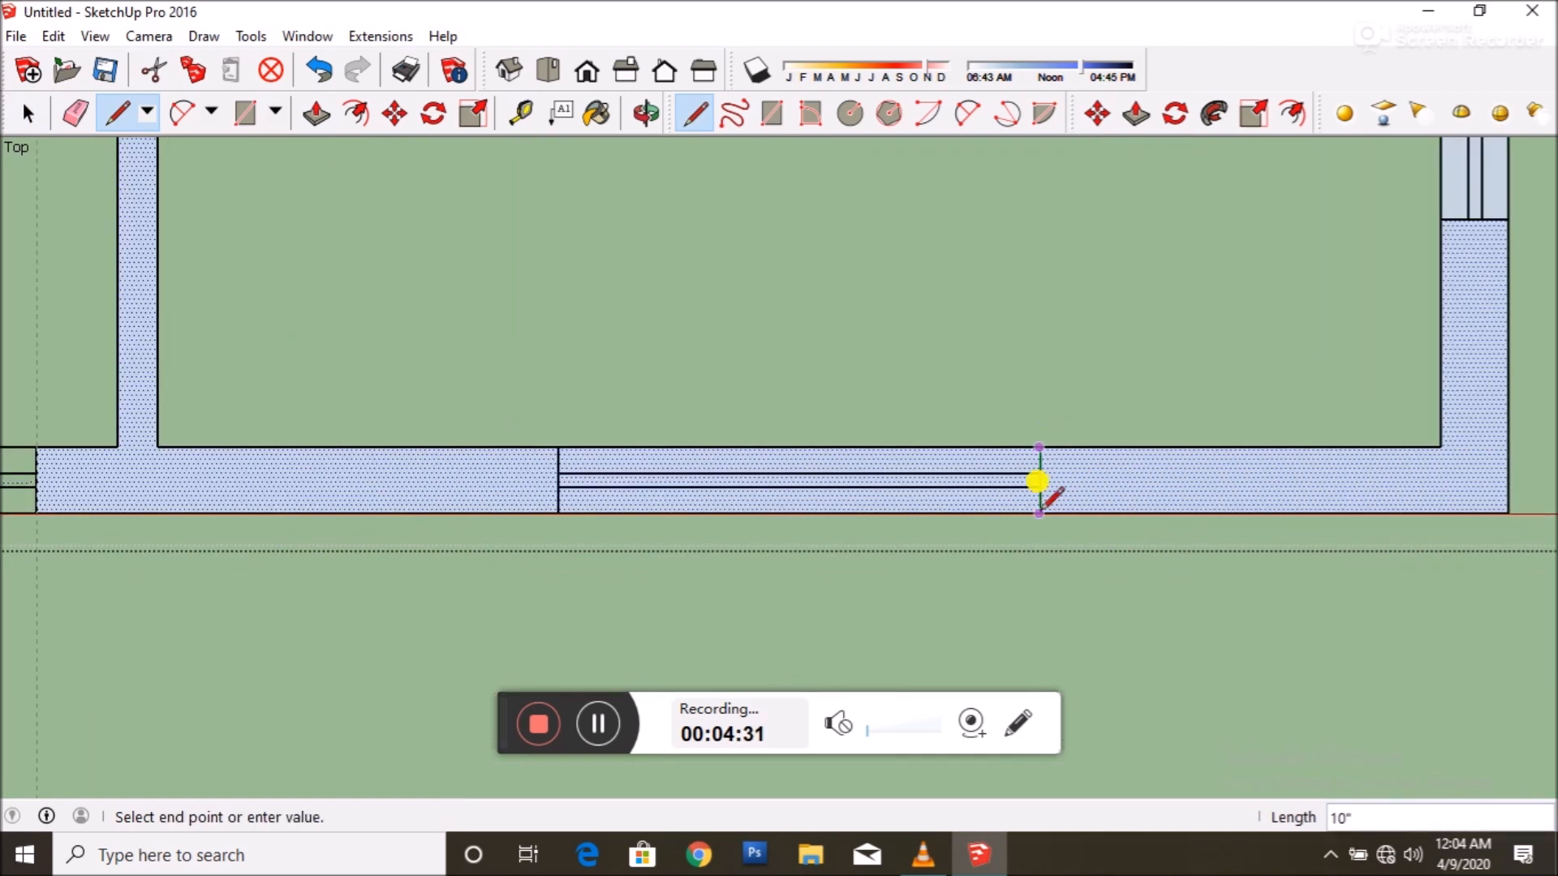
click(1039, 512)
click(558, 511)
scroll(1105, 456, down, 3)
scroll(154, 232, down, 2)
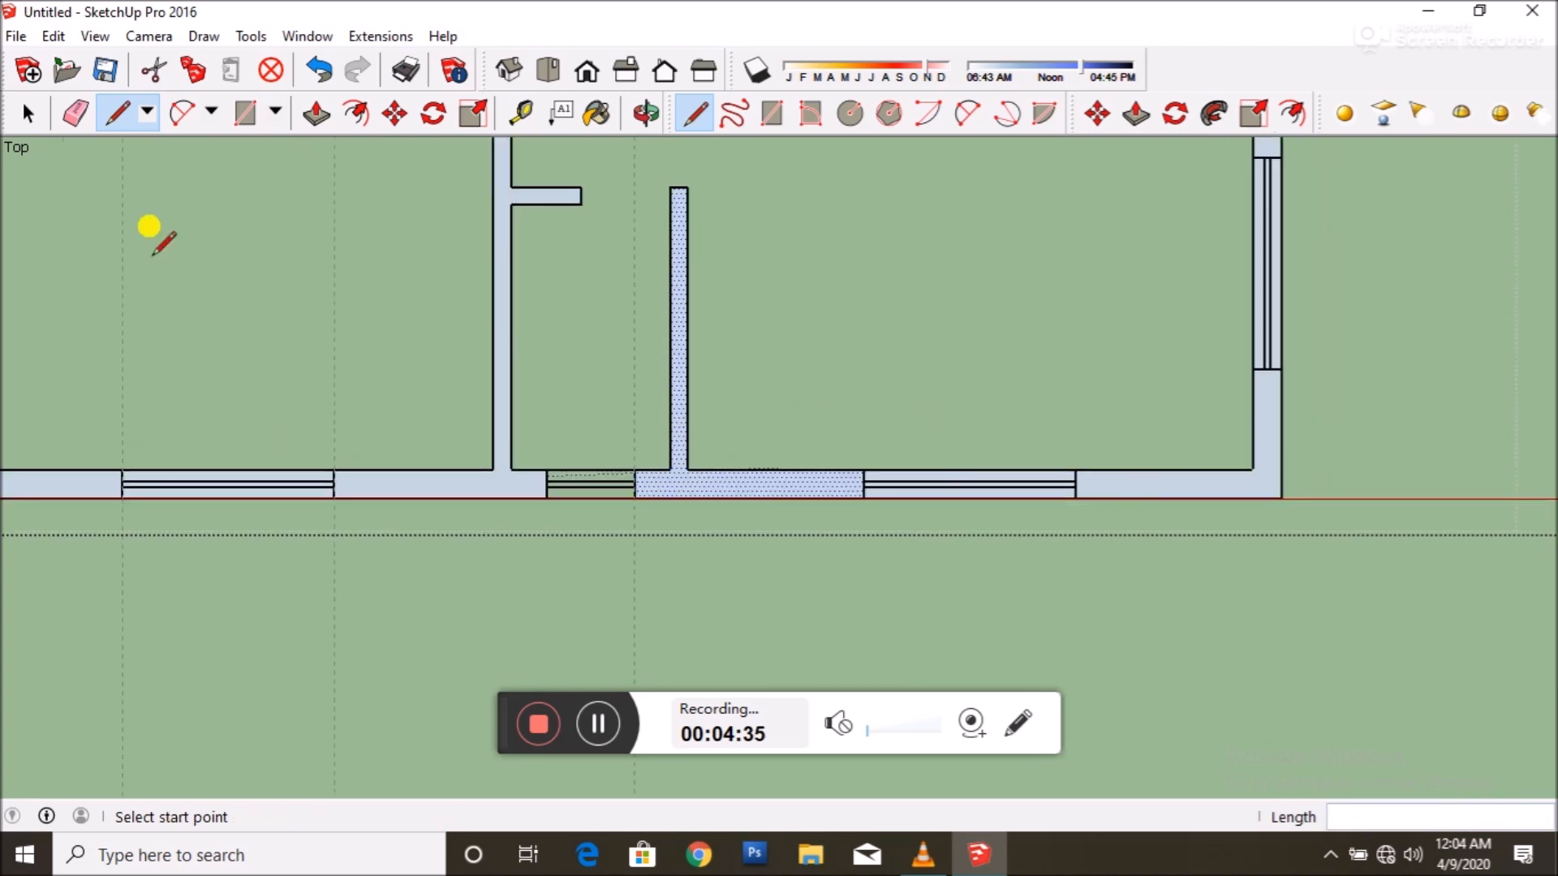
- Select the corner wall surface at the origin and add the adjoining front wall and partition surface with its edges
key(space)
scroll(748, 421, down, 2)
scroll(665, 463, up, 3)
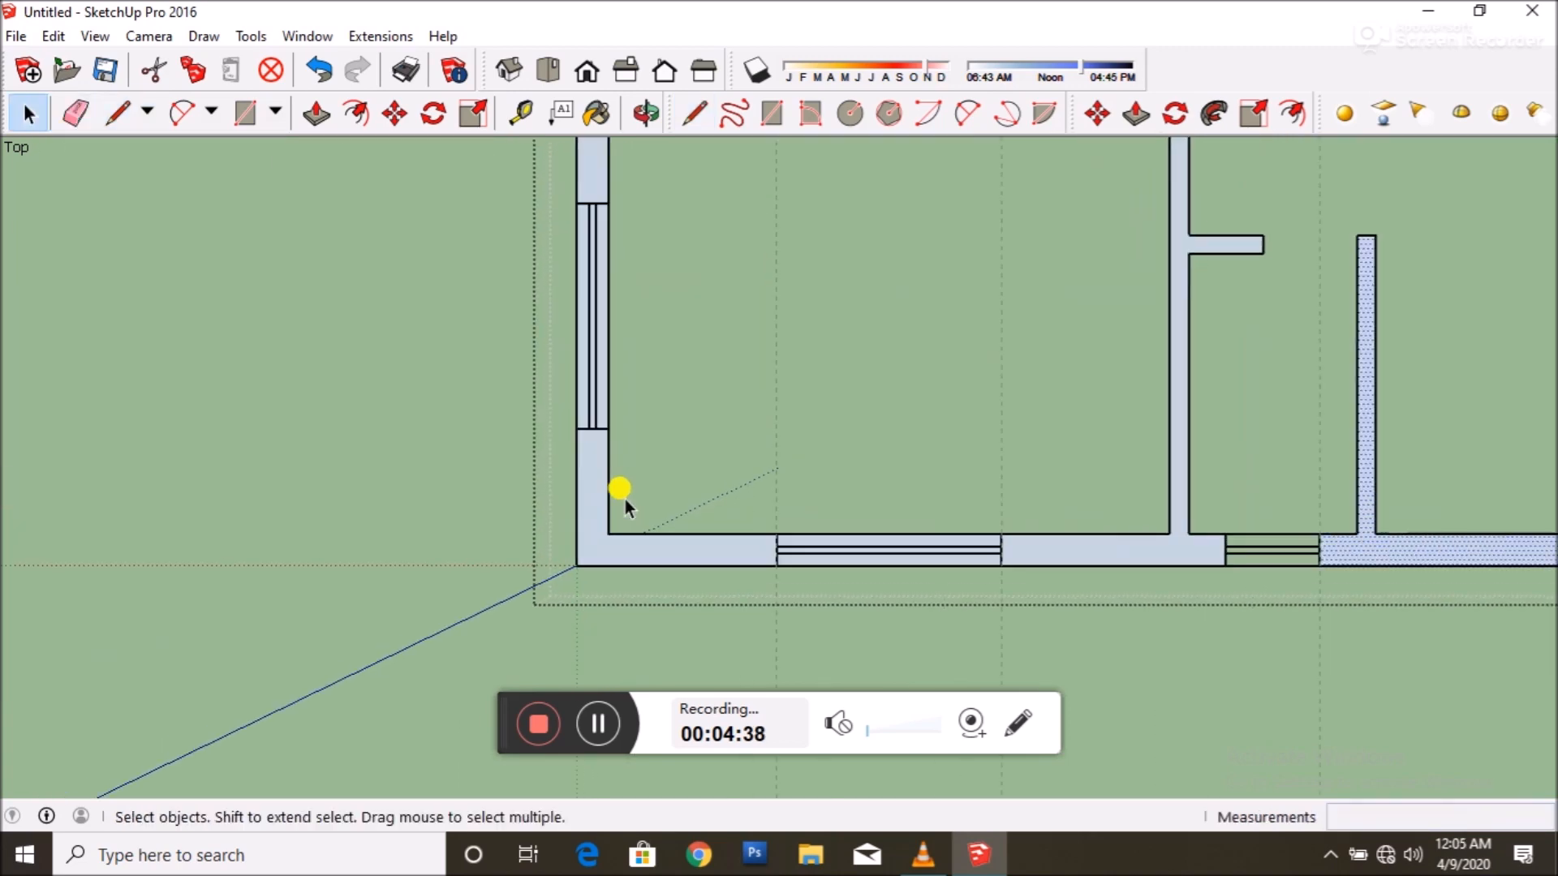
click(582, 468)
scroll(653, 498, down, 3)
scroll(945, 531, up, 3)
shift+double_click(932, 514)
scroll(782, 586, down, 2)
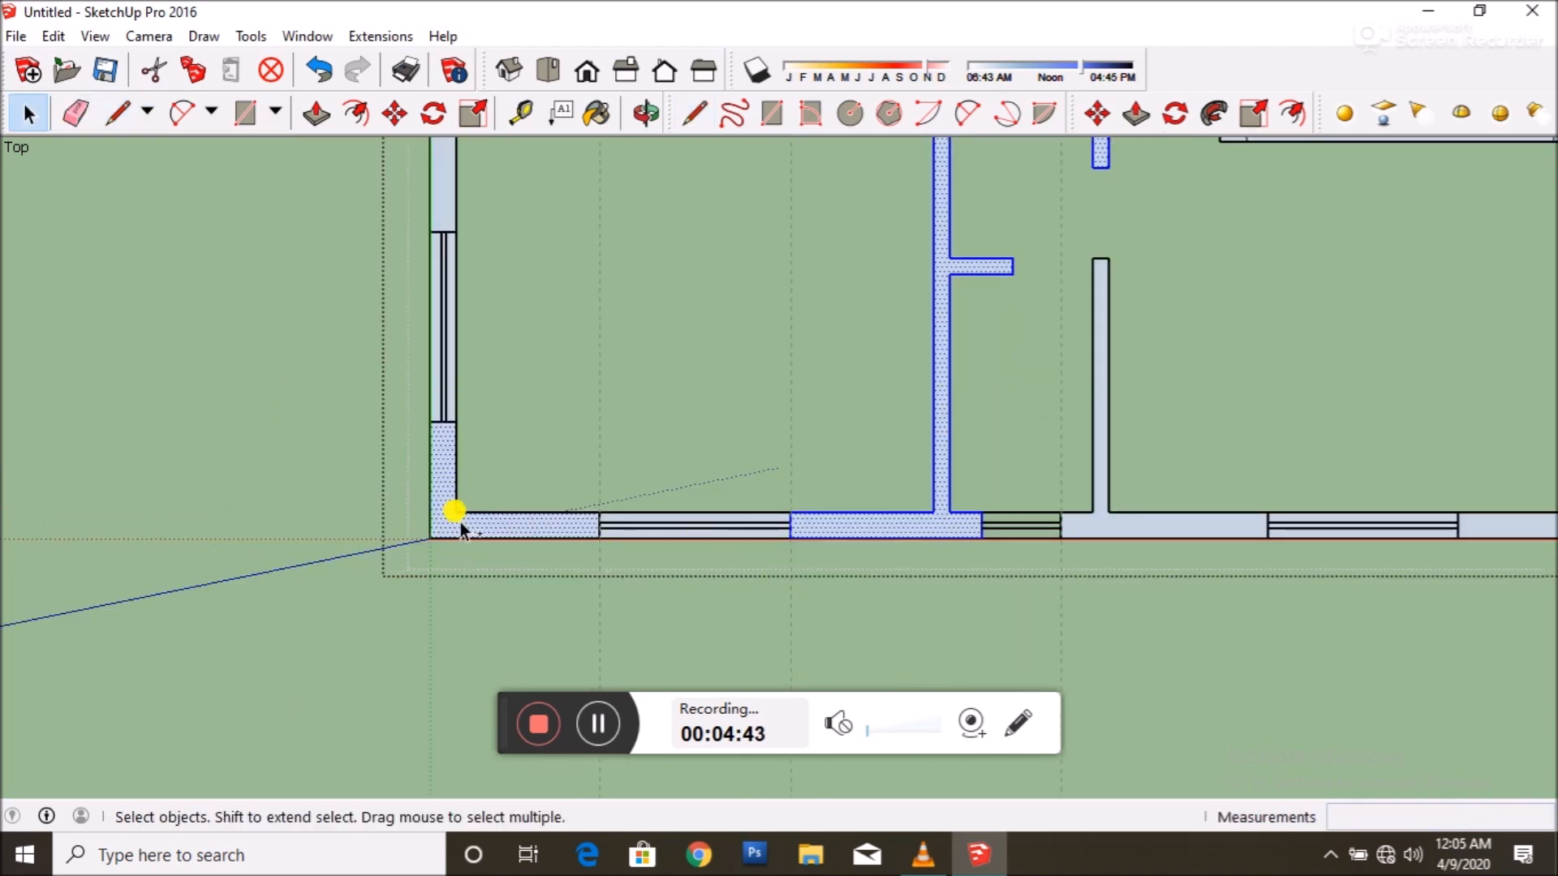
- Add the remaining front wall, far side wall and stairwell wall surfaces to the selection
shift+double_click(1104, 523)
scroll(757, 528, down, 3)
scroll(1265, 550, up, 3)
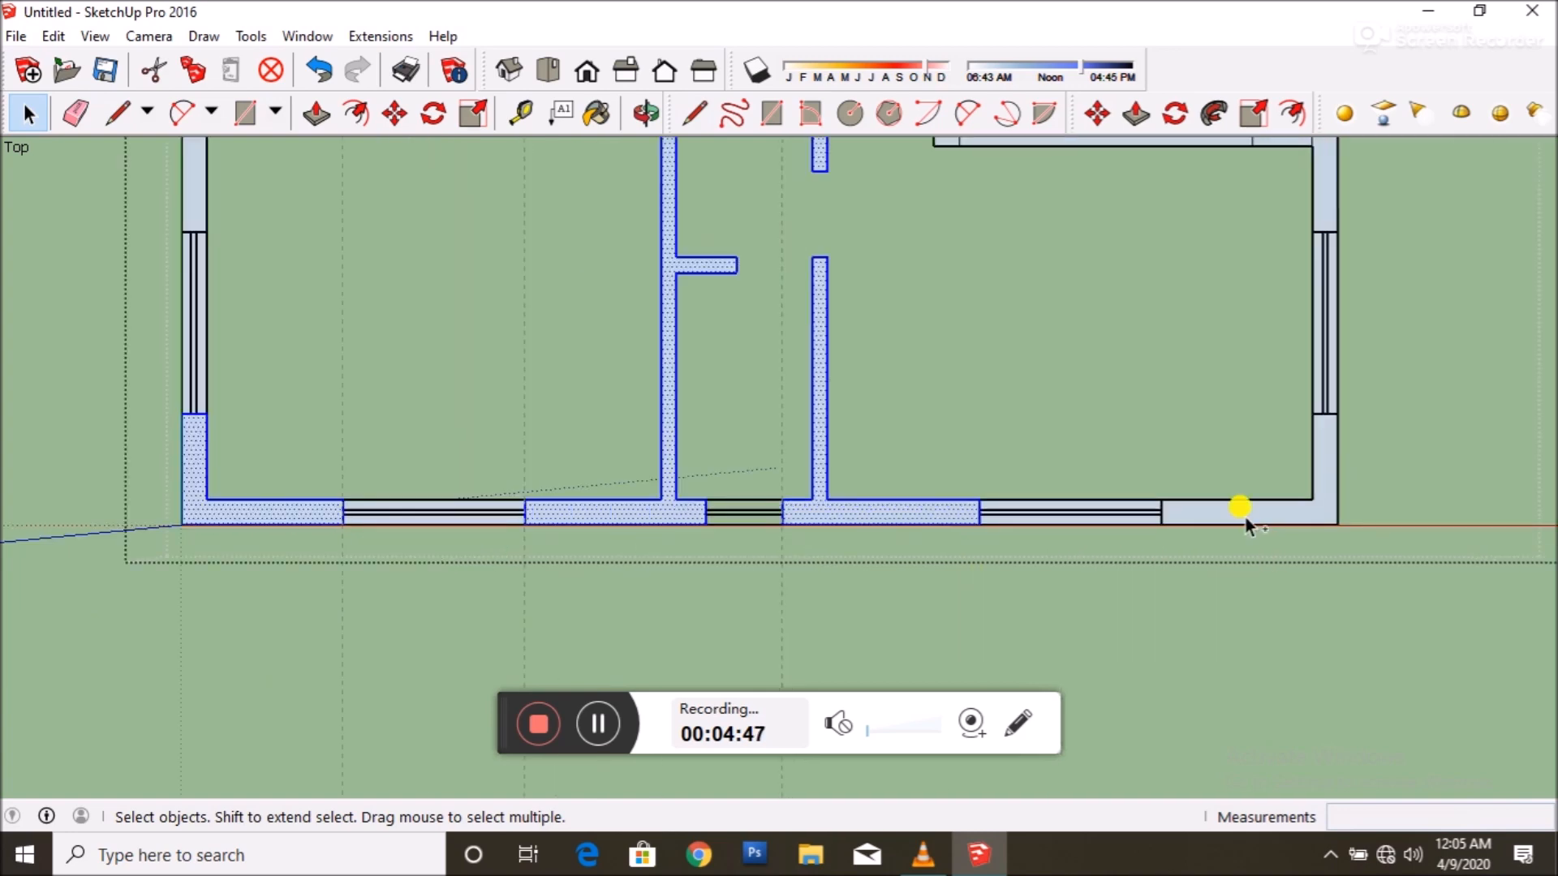
scroll(1120, 563, down, 3)
scroll(1198, 357, up, 4)
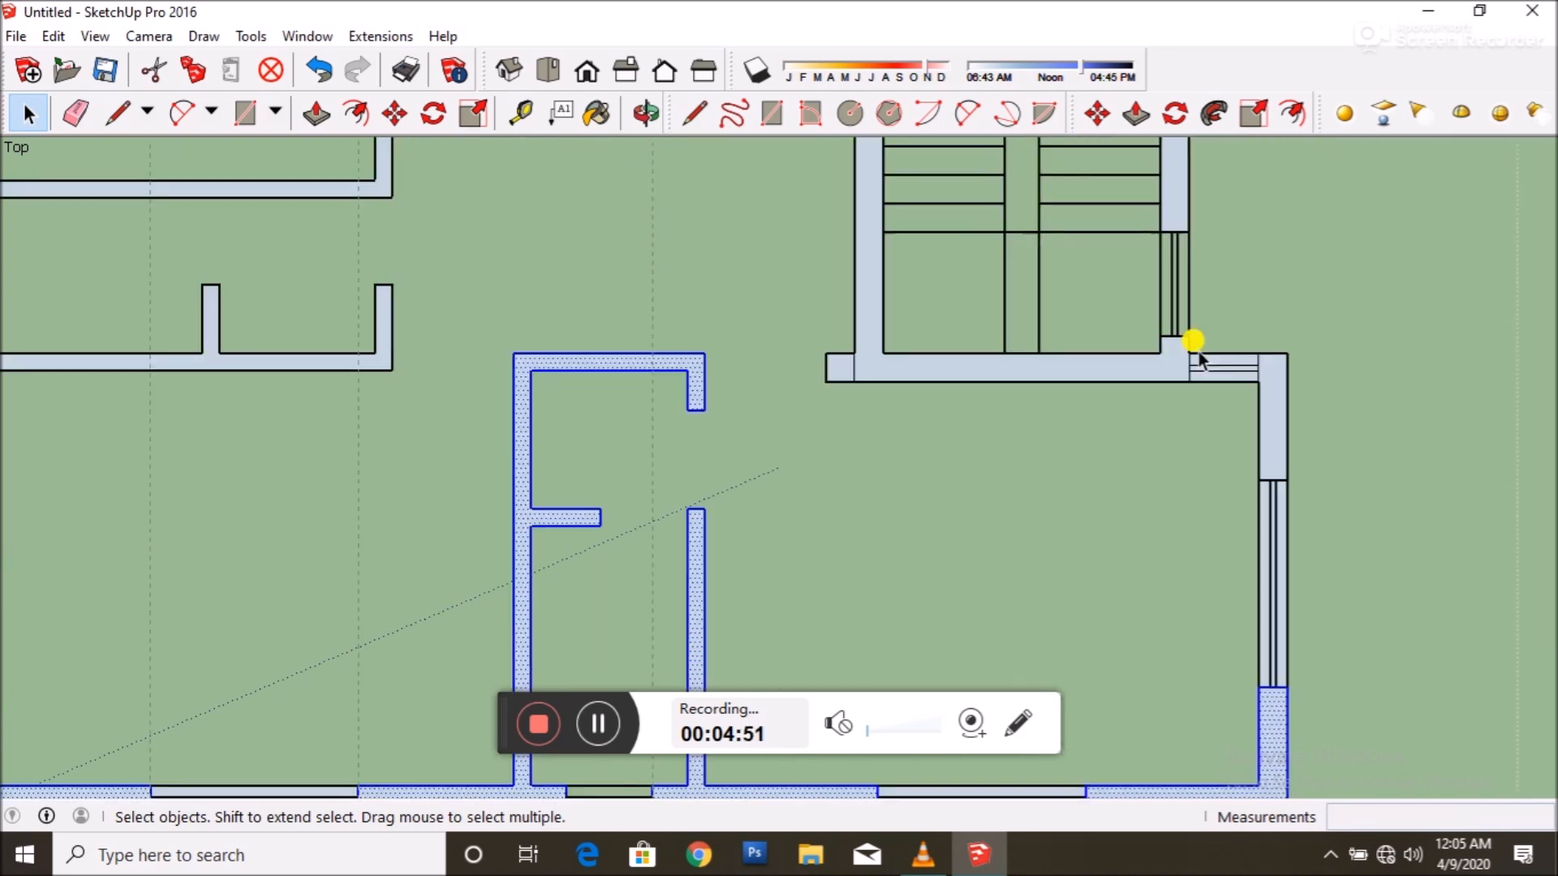
scroll(1092, 375, down, 3)
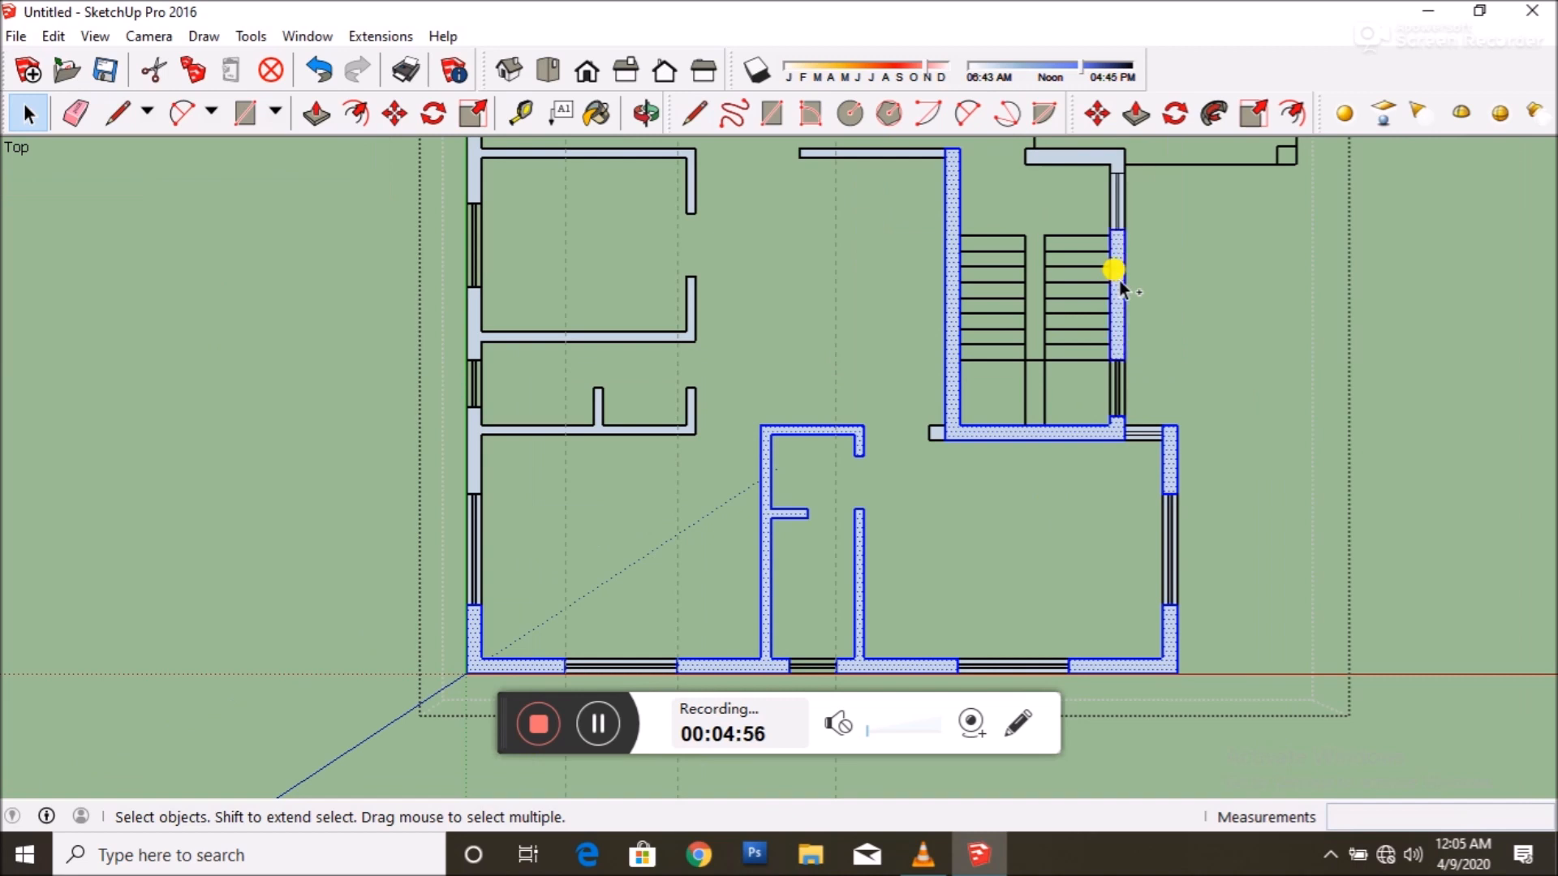
- Remove the stairwell wall surface from the selection and add the partition extending from its upper corner
scroll(1135, 324, down, 3)
scroll(1125, 268, up, 3)
shift+click(991, 464)
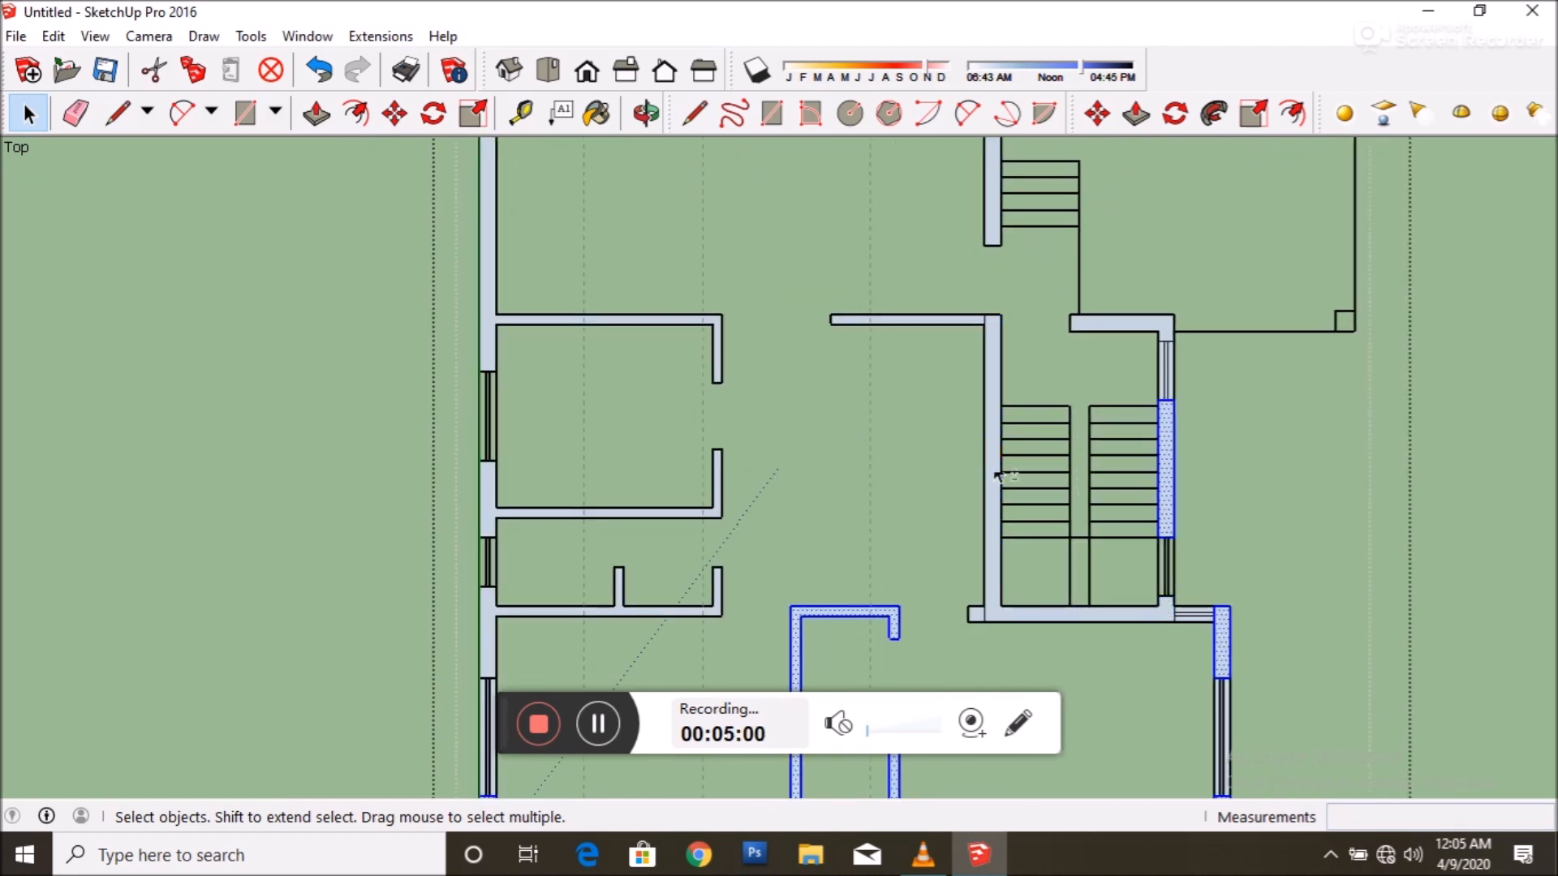
scroll(926, 319, up, 4)
shift+click(941, 324)
scroll(1188, 349, down, 4)
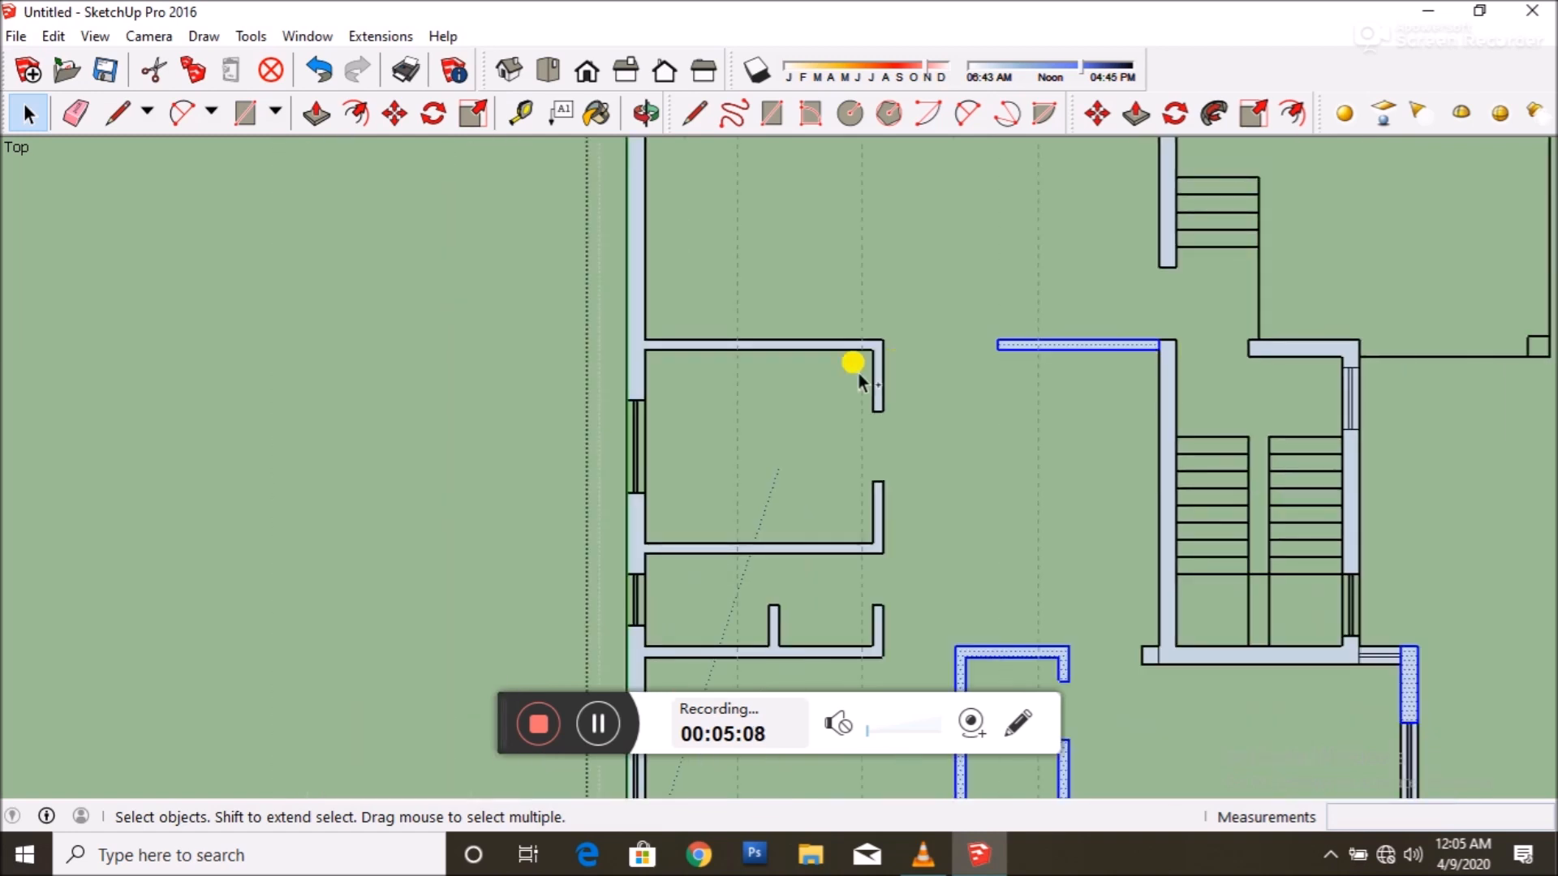
- Add the short wall stub beside the stairs and the side wall surfaces with the upper room's partitions to the selection
scroll(1122, 296, down, 1)
scroll(1135, 589, up, 4)
shift+click(1137, 590)
scroll(1142, 585, down, 3)
scroll(613, 415, up, 2)
shift+click(613, 415)
scroll(806, 482, down, 2)
scroll(700, 251, up, 2)
shift+click(694, 253)
scroll(863, 545, down, 3)
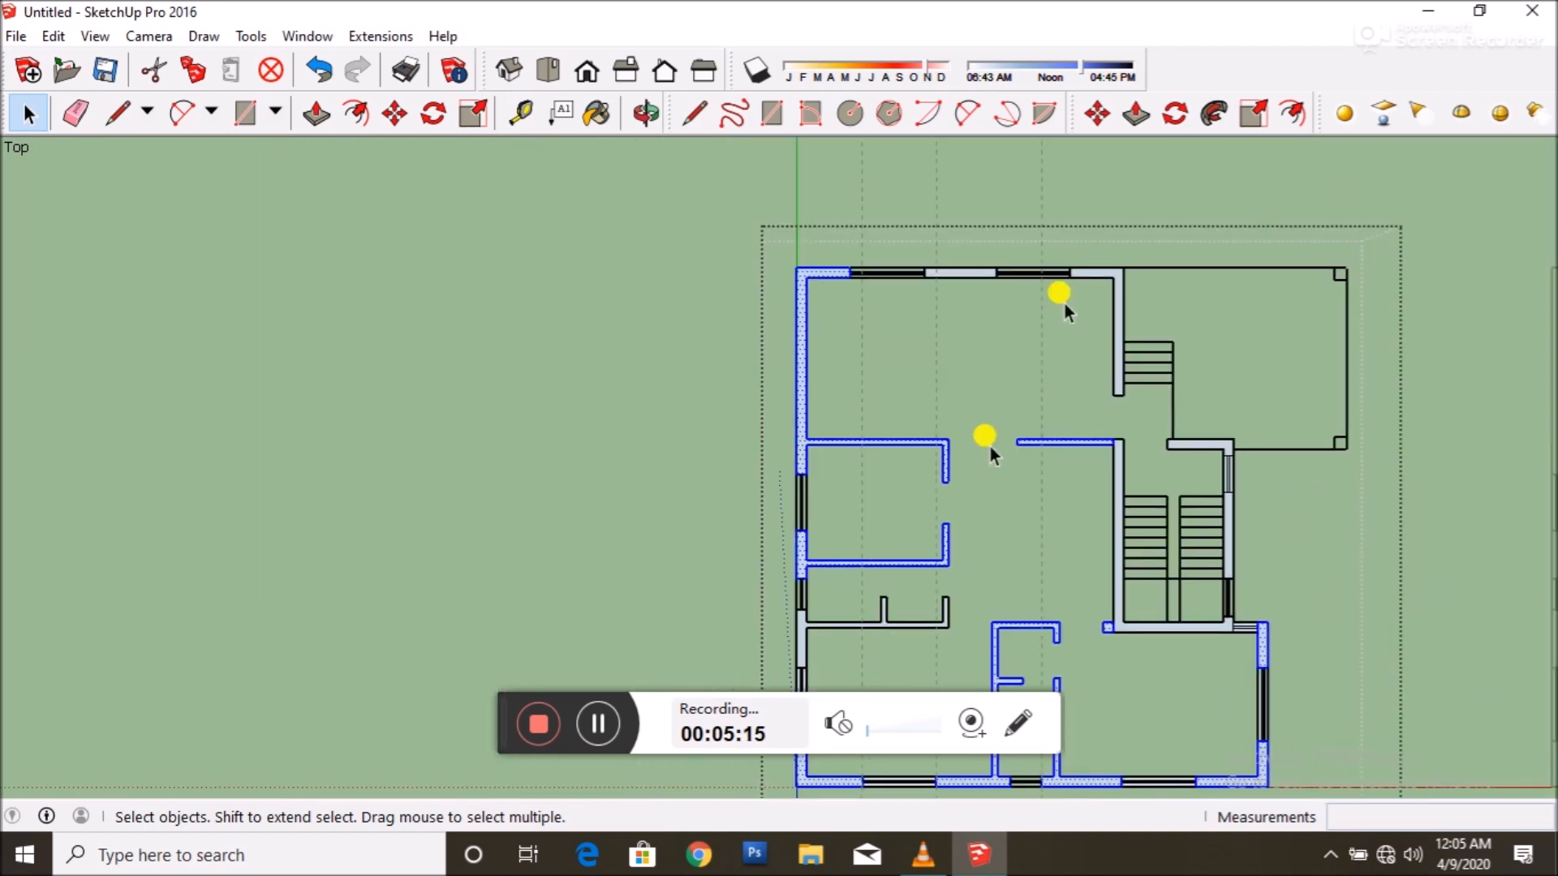
- Add the middle and far rear wall surfaces to the selection
scroll(941, 268, up, 4)
shift+click(914, 330)
scroll(914, 330, down, 1)
shift+click(1260, 326)
scroll(942, 237, down, 1)
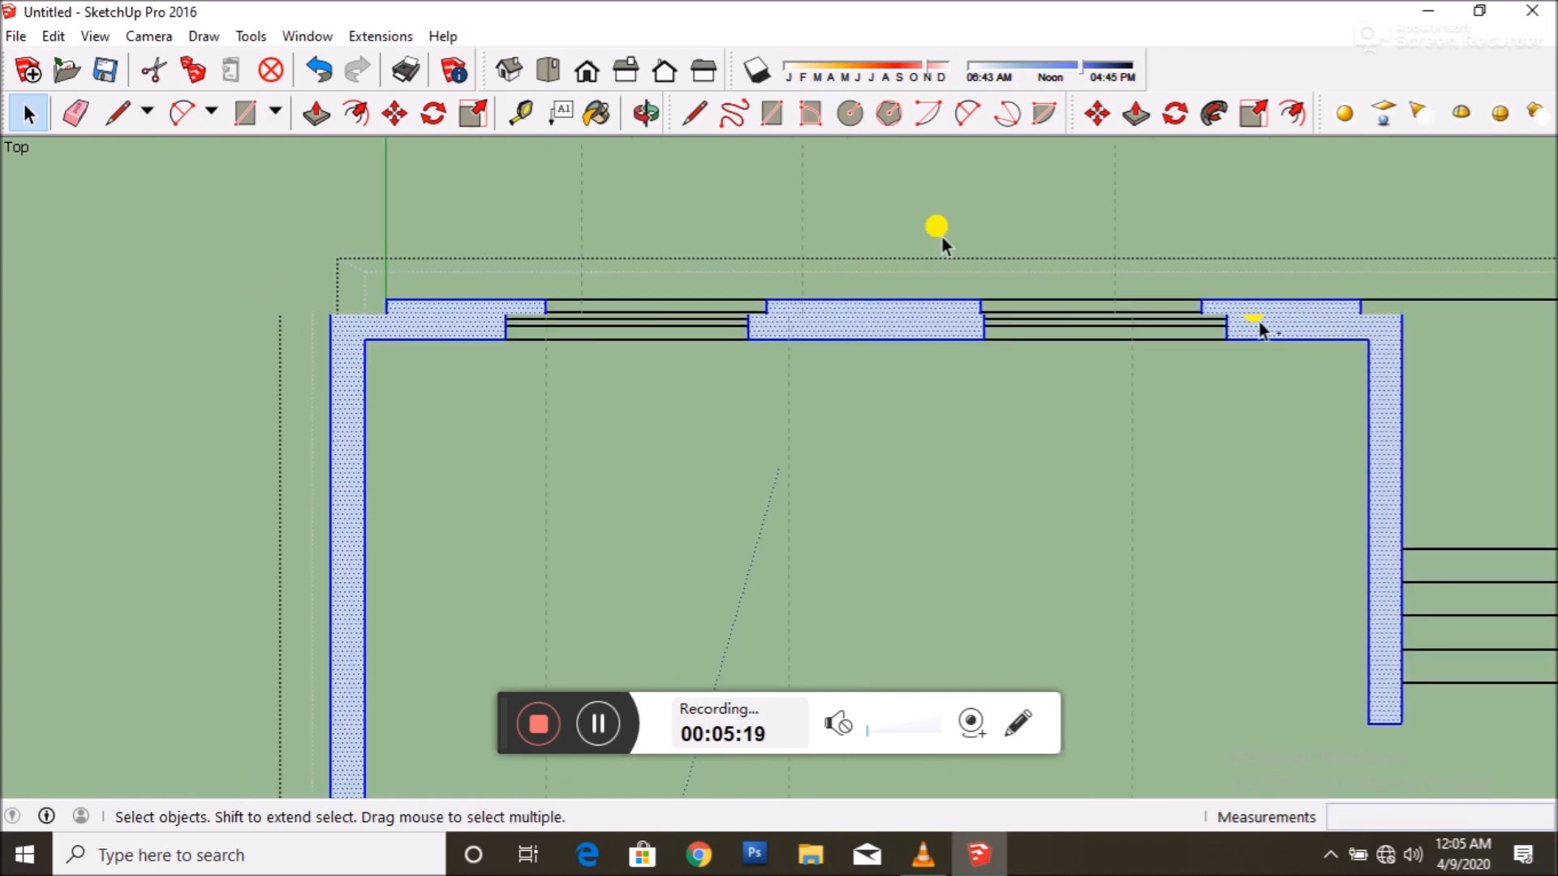
scroll(942, 237, down, 3)
scroll(1103, 254, down, 1)
scroll(1055, 268, down, 1)
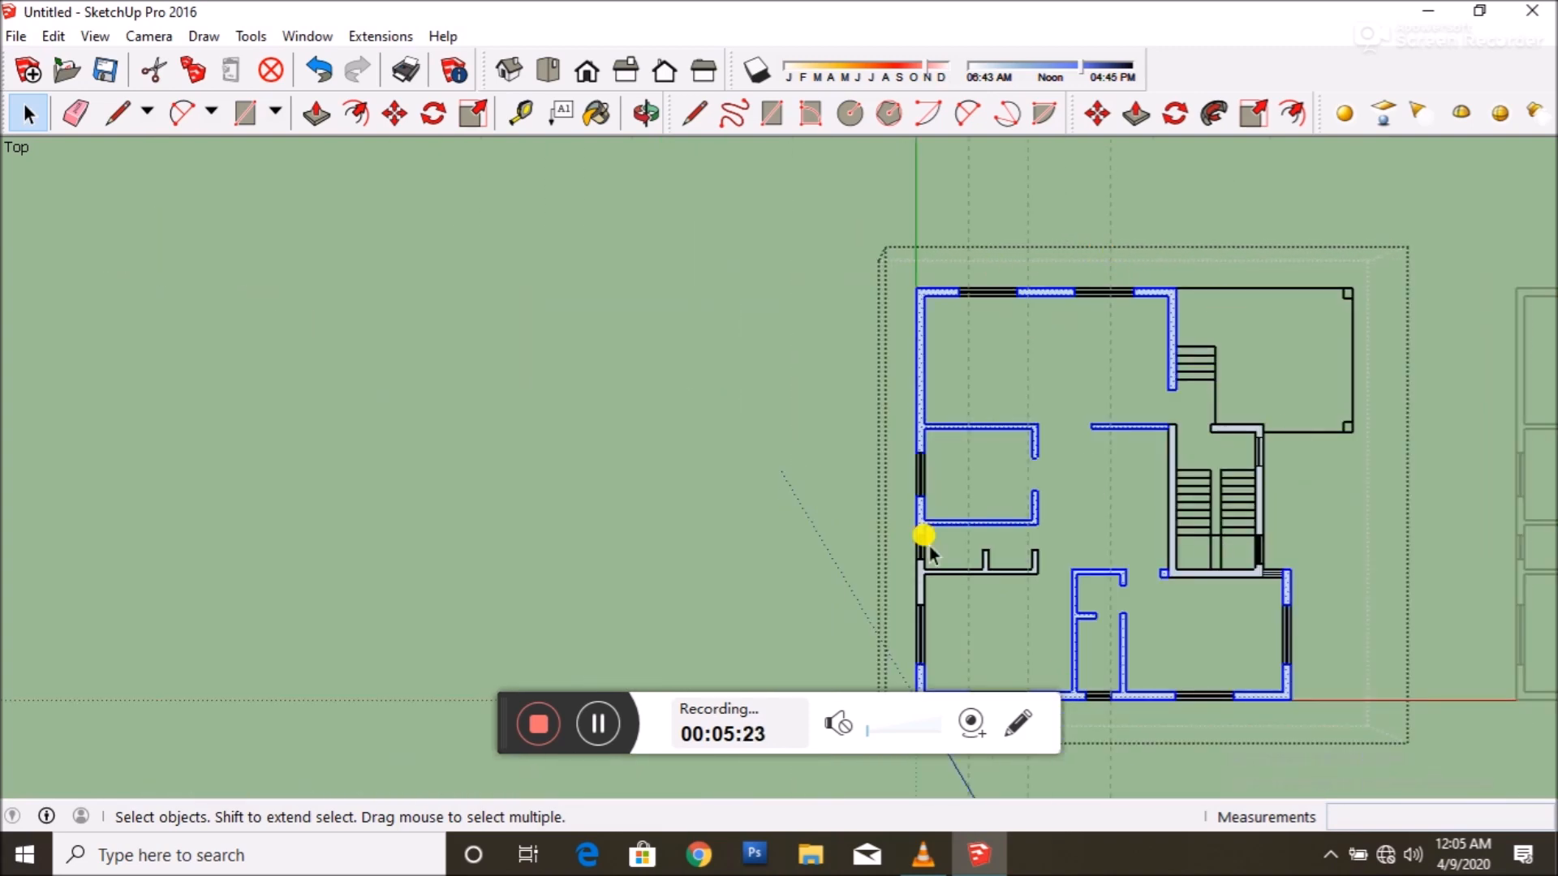
- Add the side wall surface between the two lower windows, with its partitions, to the selection
scroll(925, 552, up, 3)
shift+click(917, 570)
scroll(903, 562, down, 2)
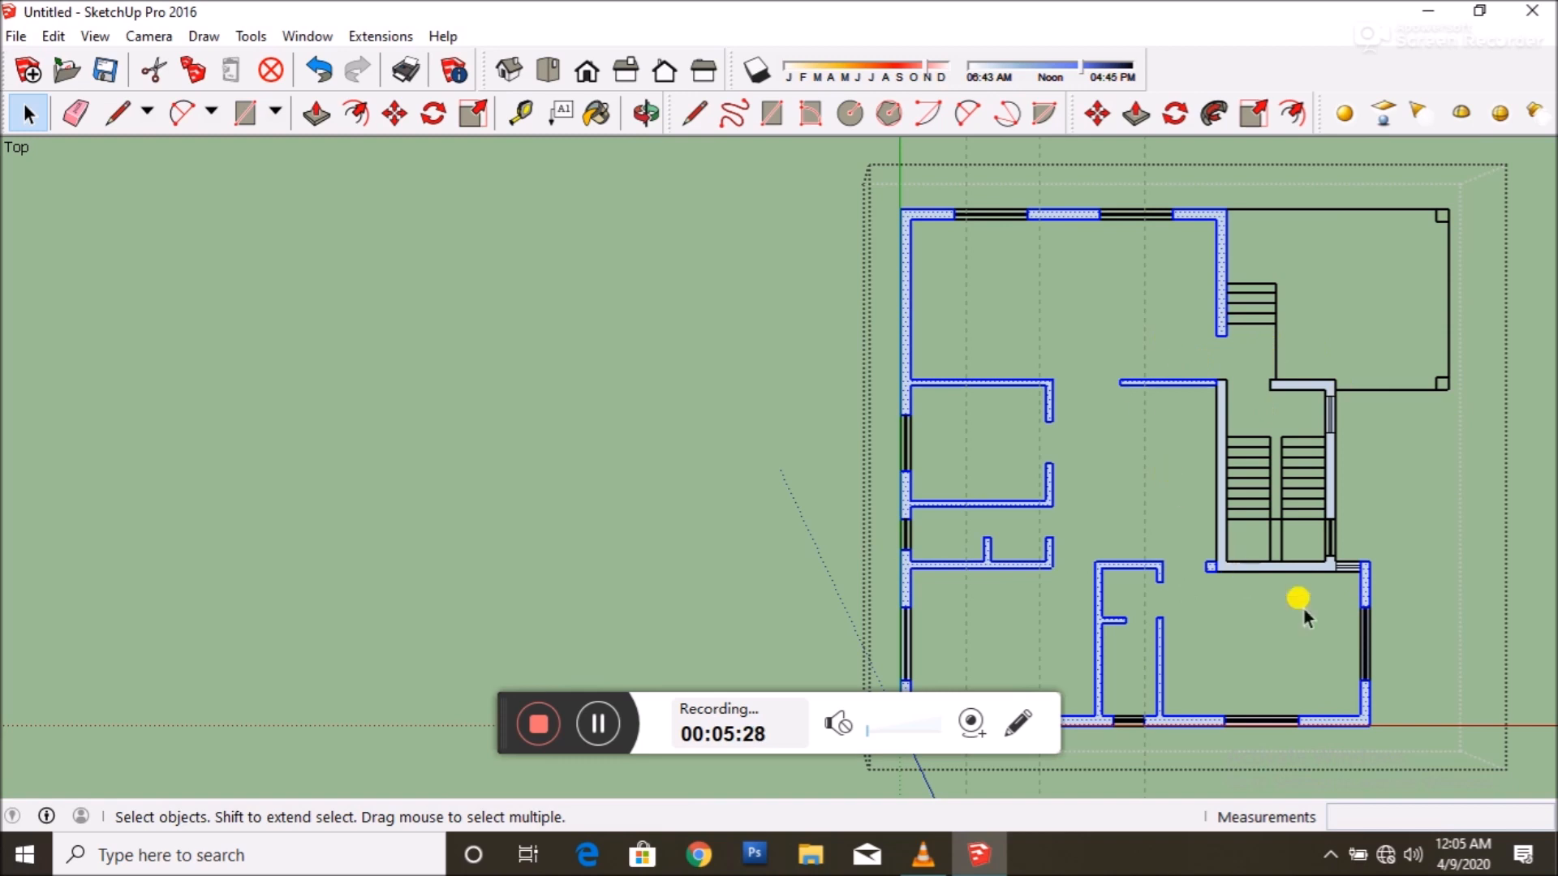
- Make a group from the selected room walls and a separate group from the stairwell wall surfaces
right_click(1190, 214)
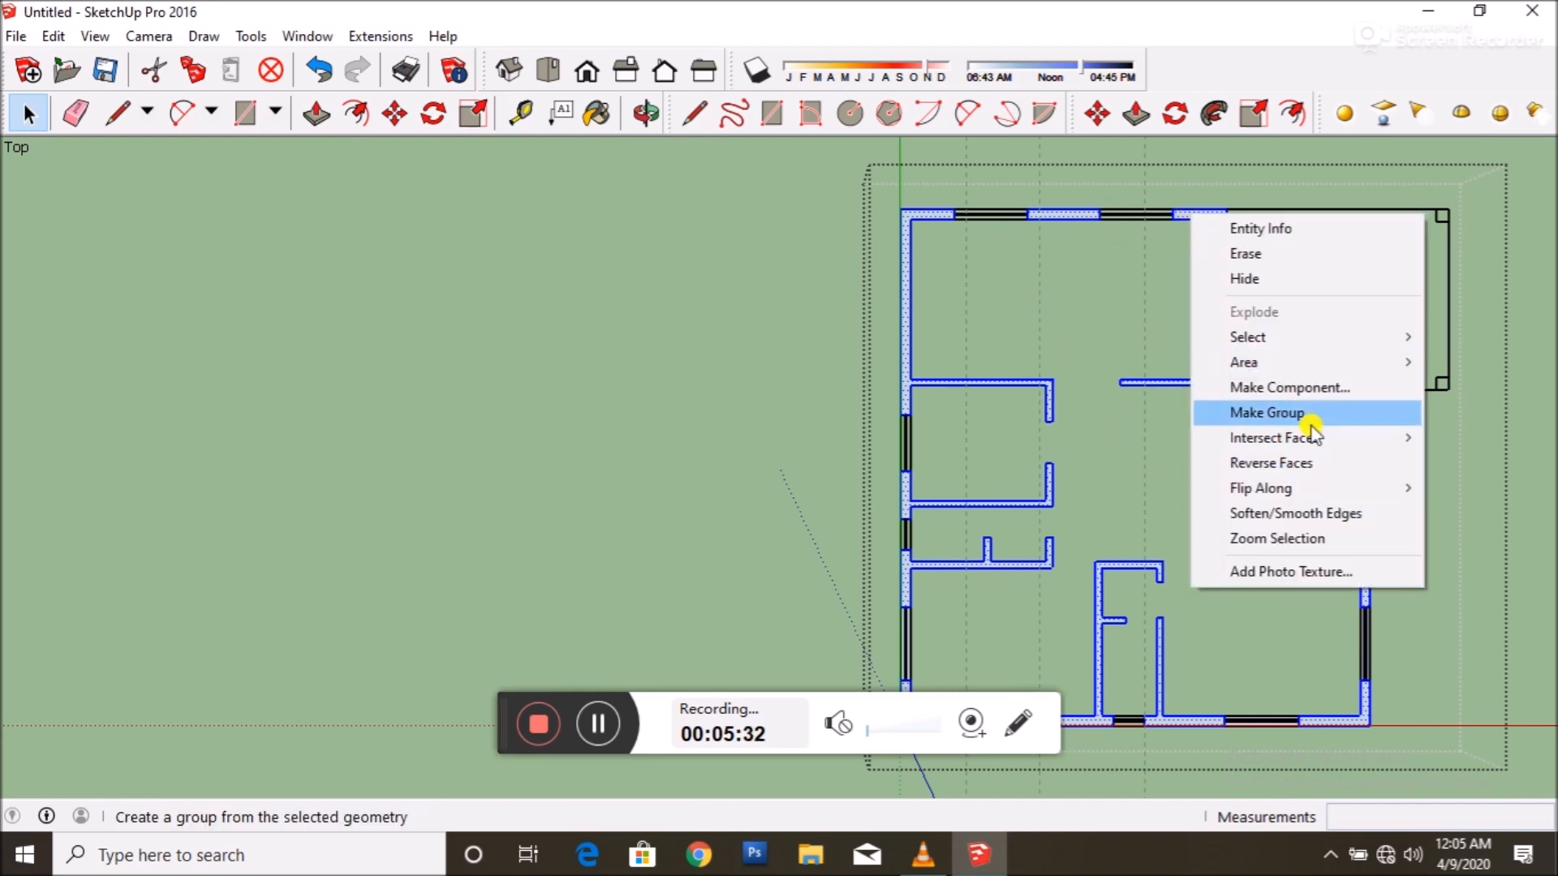
click(1287, 411)
click(1213, 424)
scroll(1209, 424, up, 5)
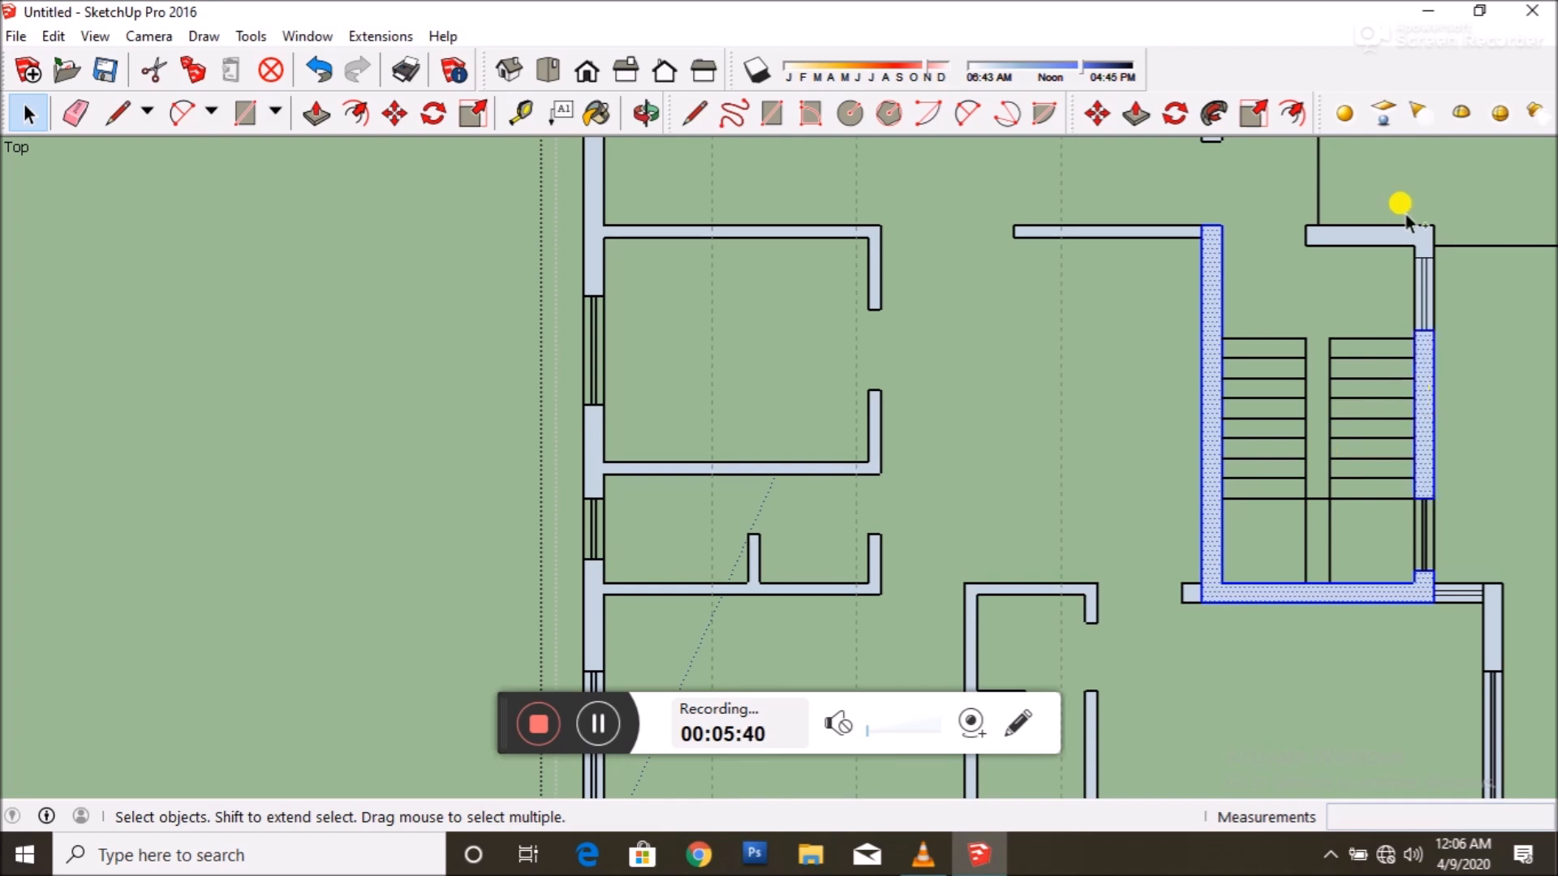
right_click(1419, 250)
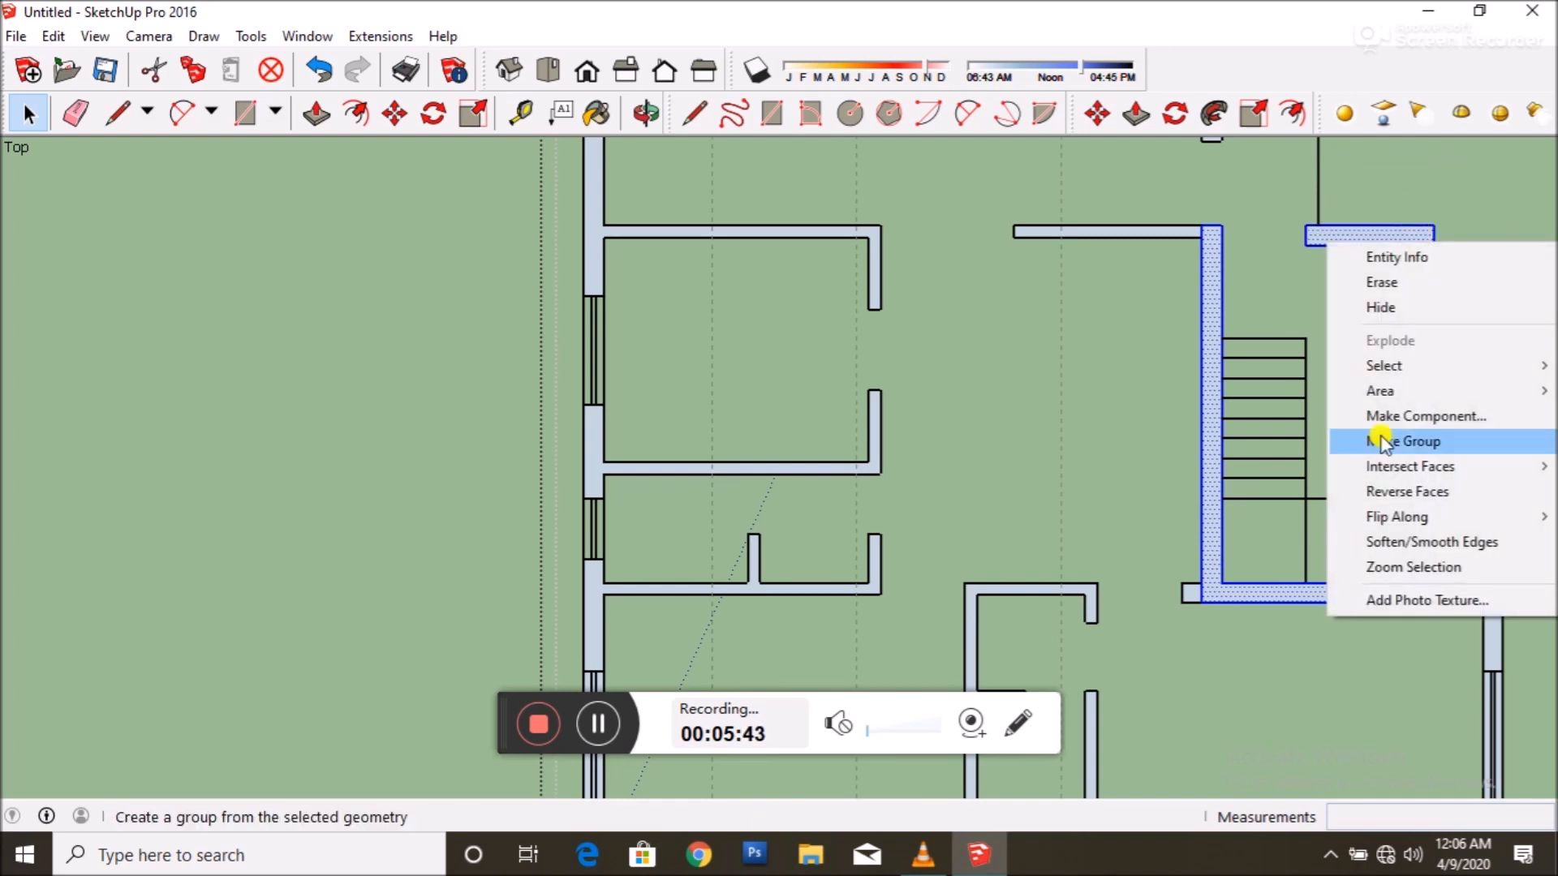
click(1435, 438)
- Open the room wall group and extrude the corner wall at the large room, with its attached partition, by 10'
scroll(1147, 365, down, 6)
scroll(951, 213, up, 5)
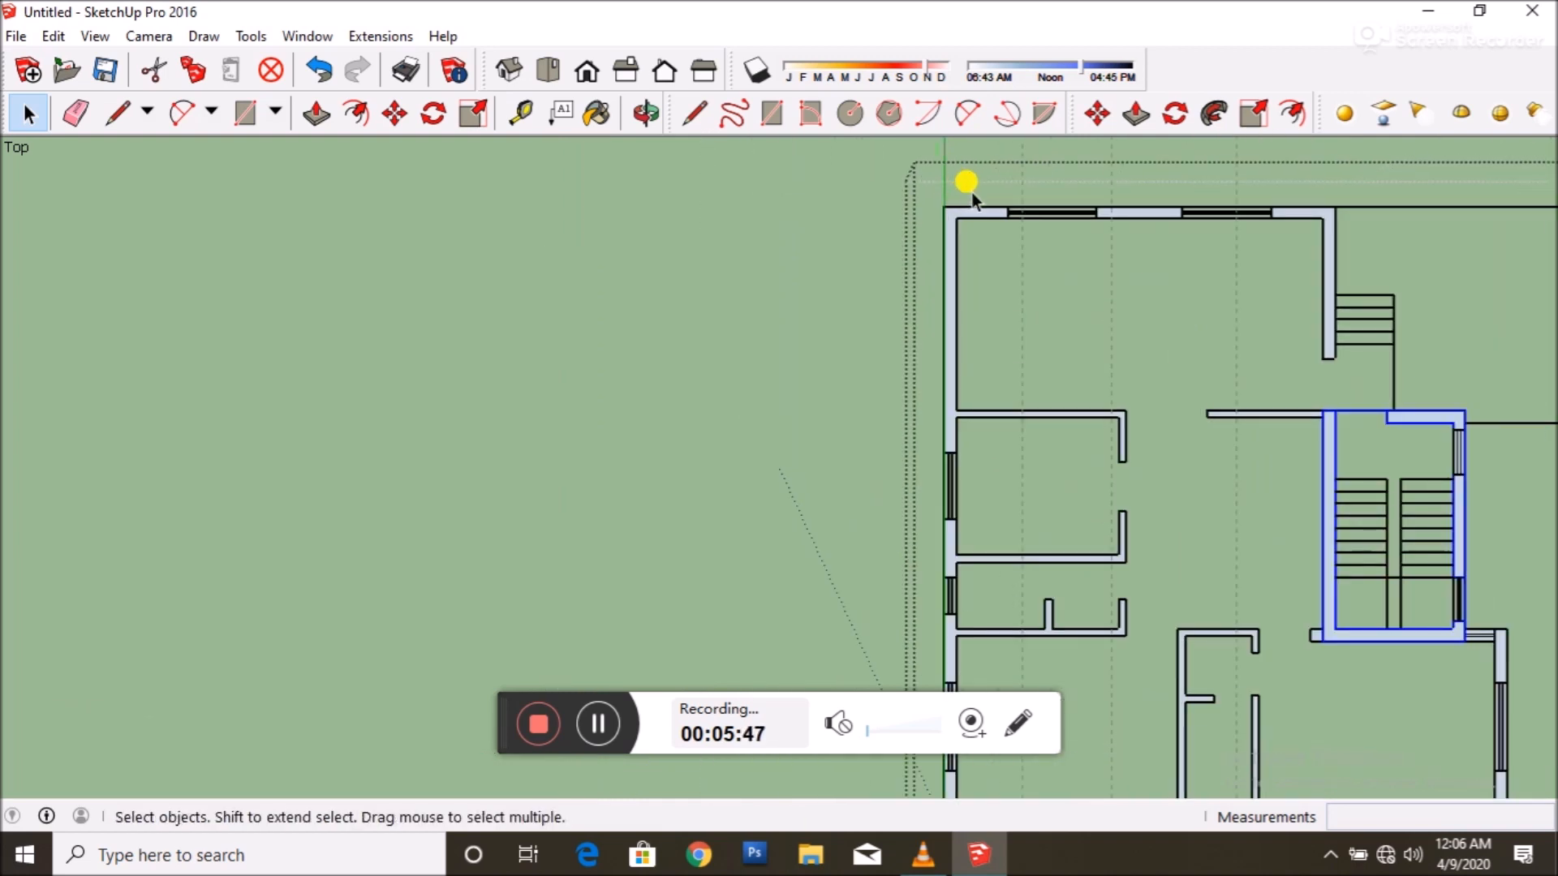
click(950, 212)
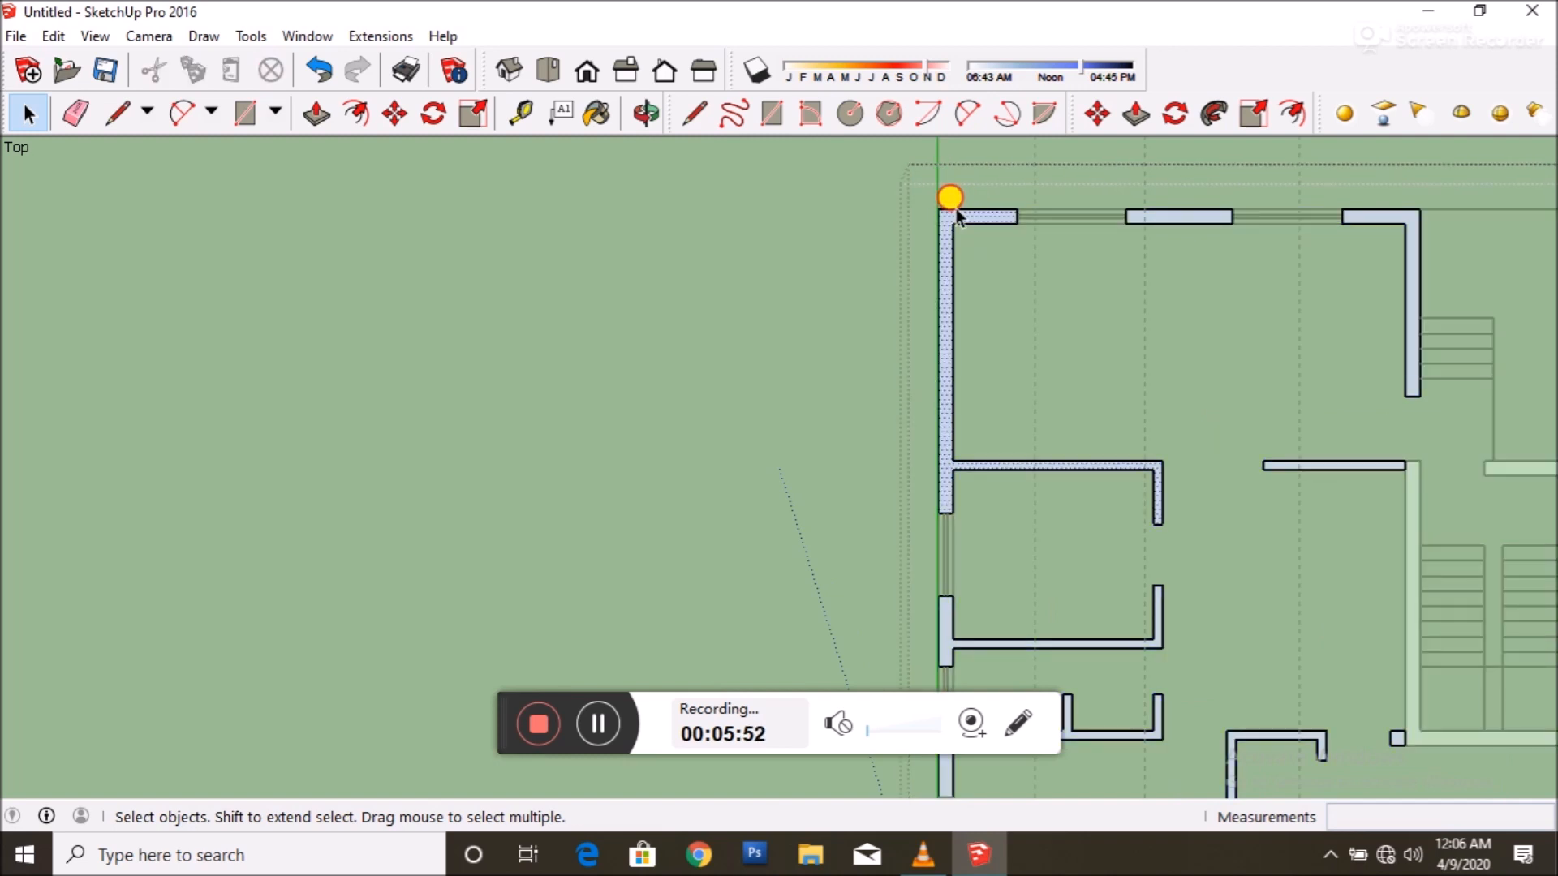
click(319, 120)
scroll(878, 195, up, 4)
click(1022, 235)
scroll(999, 280, down, 5)
scroll(998, 283, down, 3)
middle_drag(998, 379, 1127, 163)
middle_drag(957, 417, 1048, 289)
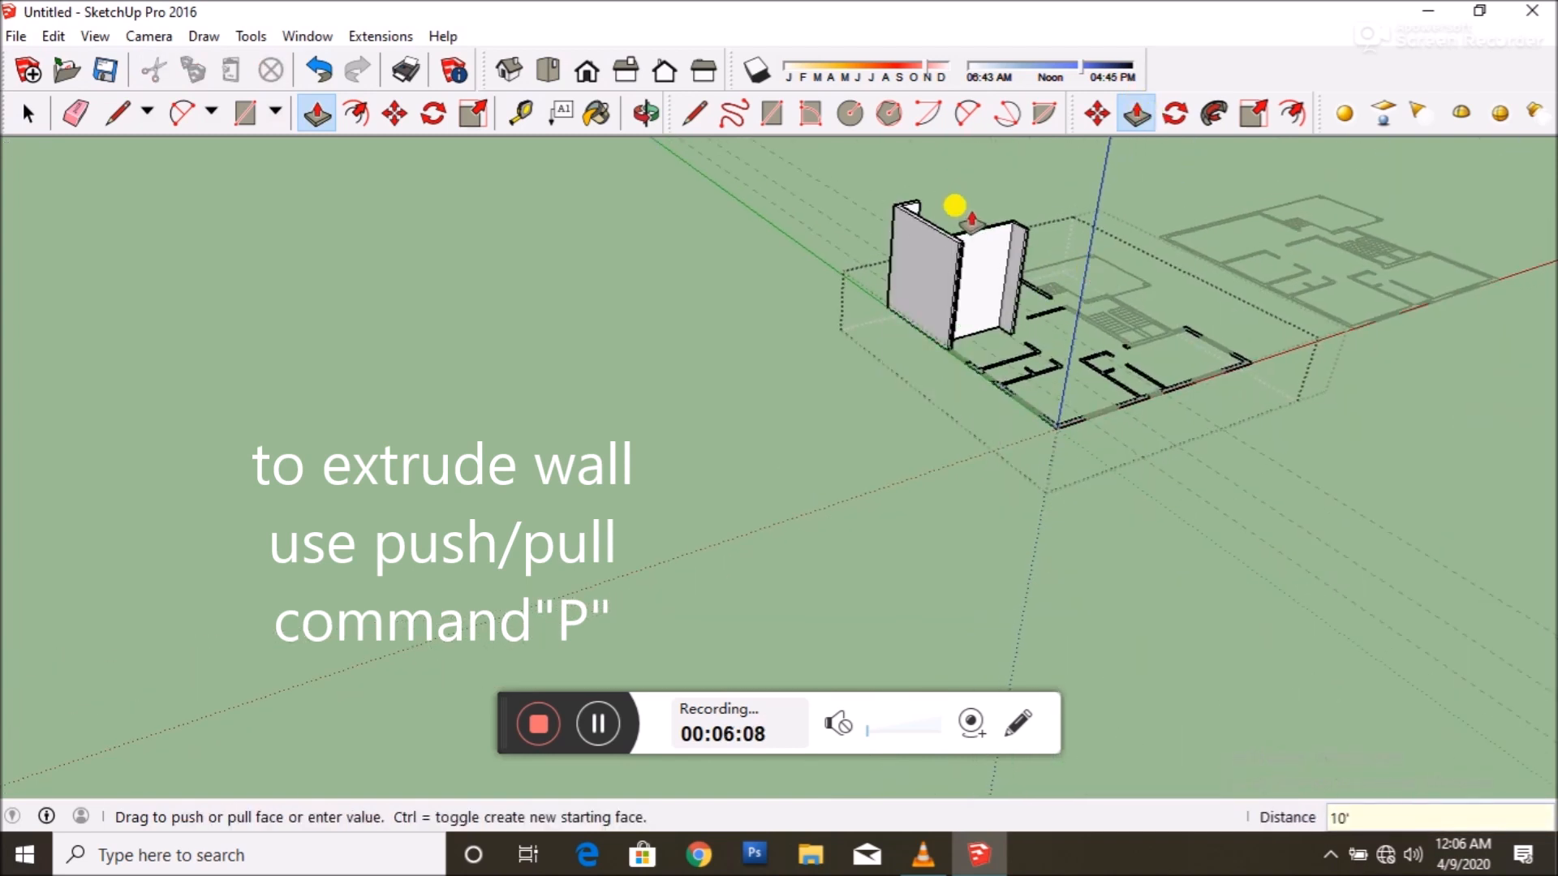
key(Return)
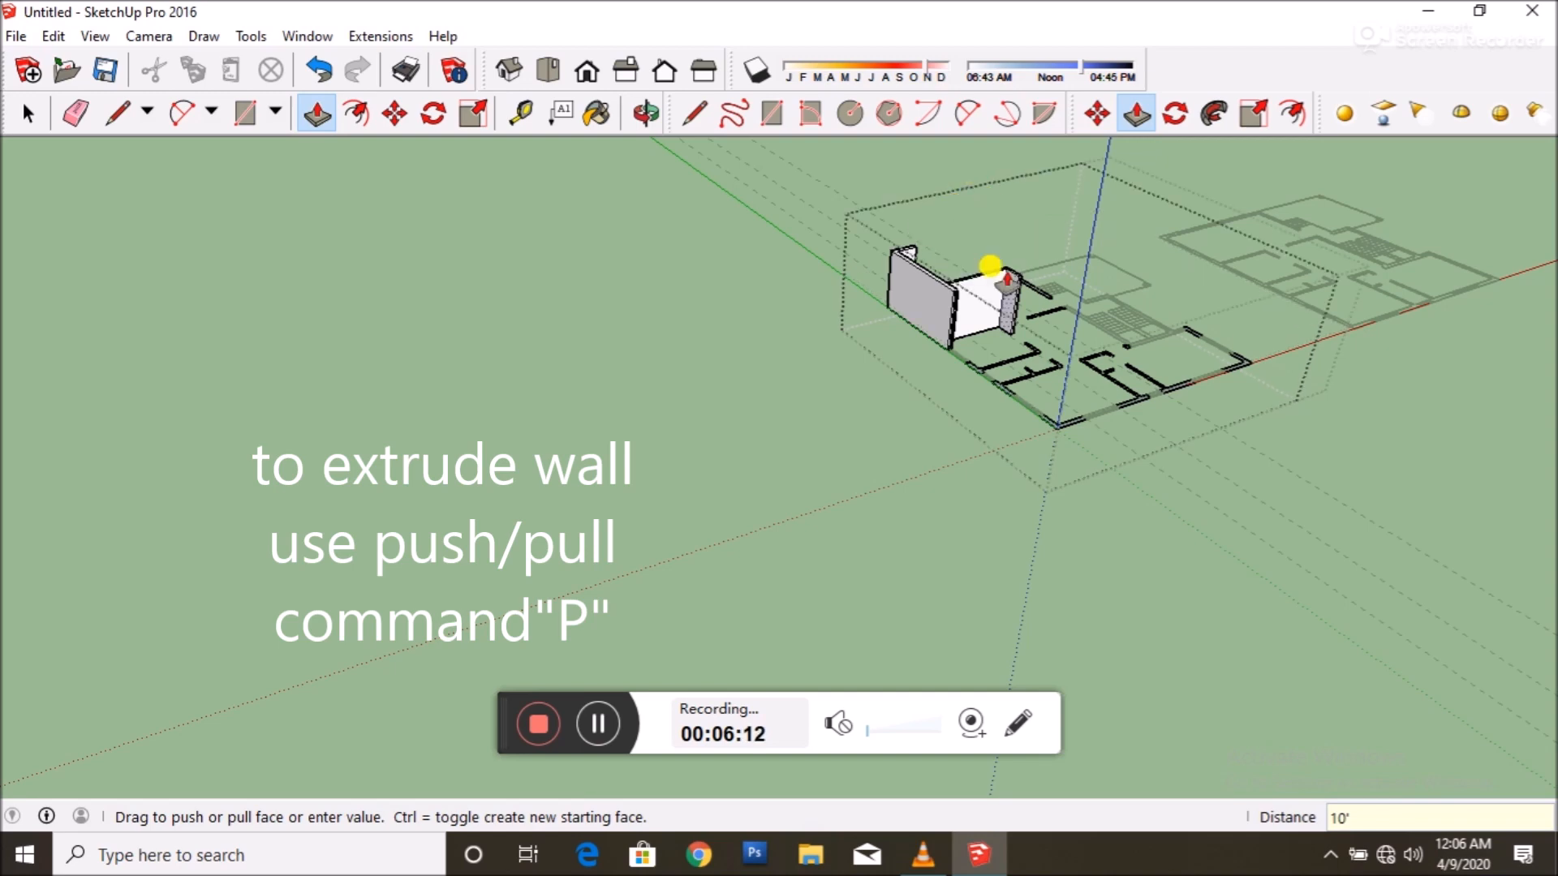
scroll(989, 267, up, 5)
double_click(915, 426)
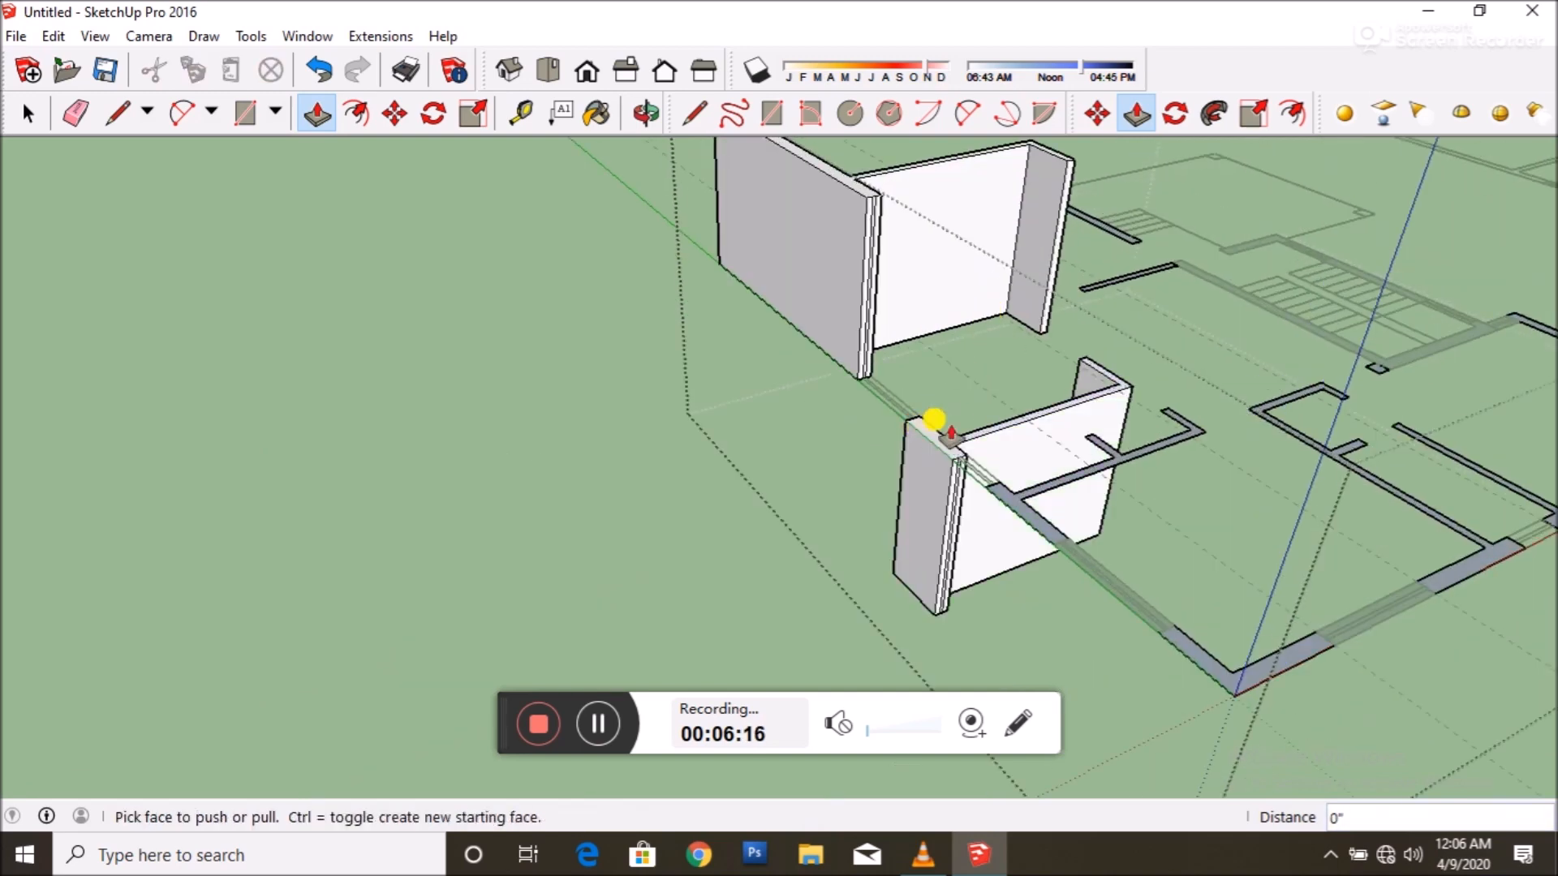
key(ctrl+z)
- Extrude the other side wall sections, the corner at the origin and the adjoining front section with its partition to the first wall's 10' height
scroll(934, 421, up, 3)
click(915, 430)
scroll(909, 408, down, 1)
scroll(910, 405, down, 3)
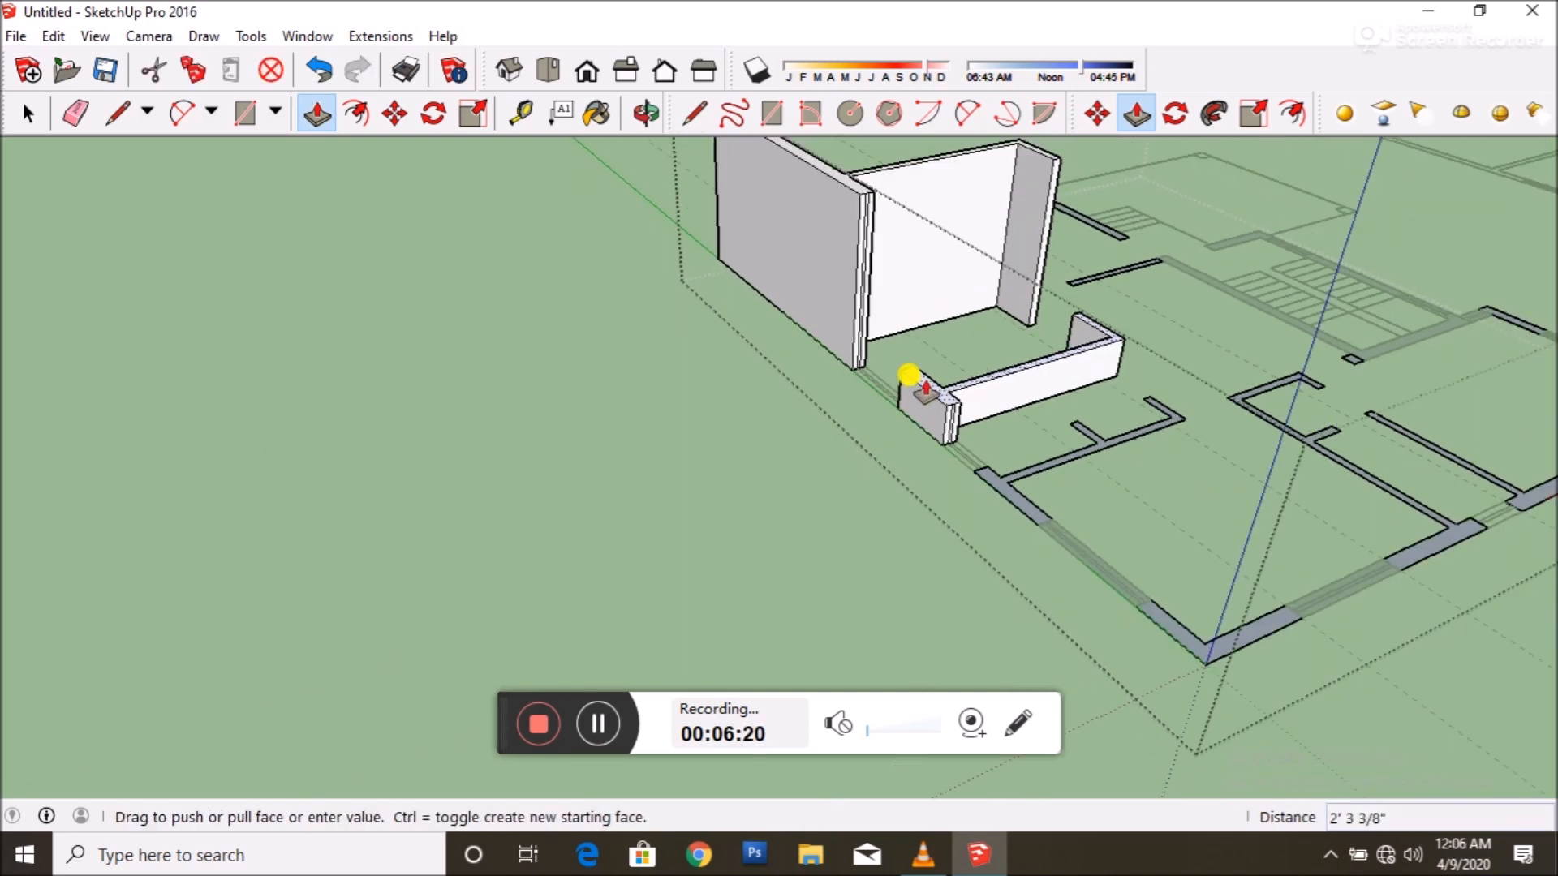
click(855, 225)
click(972, 459)
click(938, 278)
click(1105, 567)
click(1338, 510)
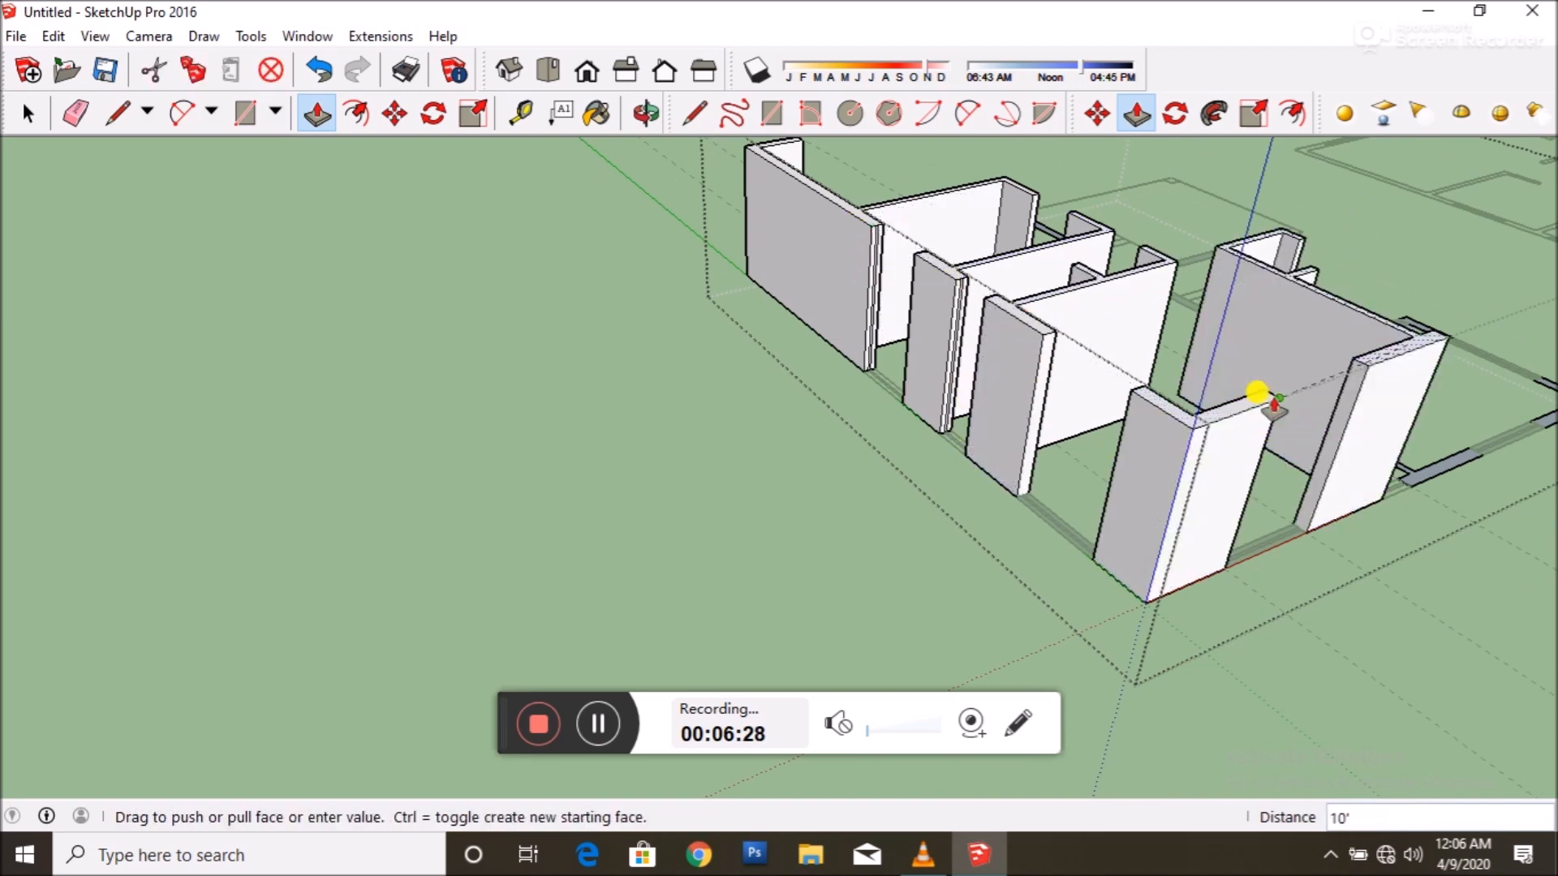
click(1271, 403)
- Extrude the remaining front wall section with its partition and the far front corner wall by 10'
scroll(1000, 443, down, 5)
middle_drag(1124, 470, 1133, 648)
scroll(1136, 646, up, 5)
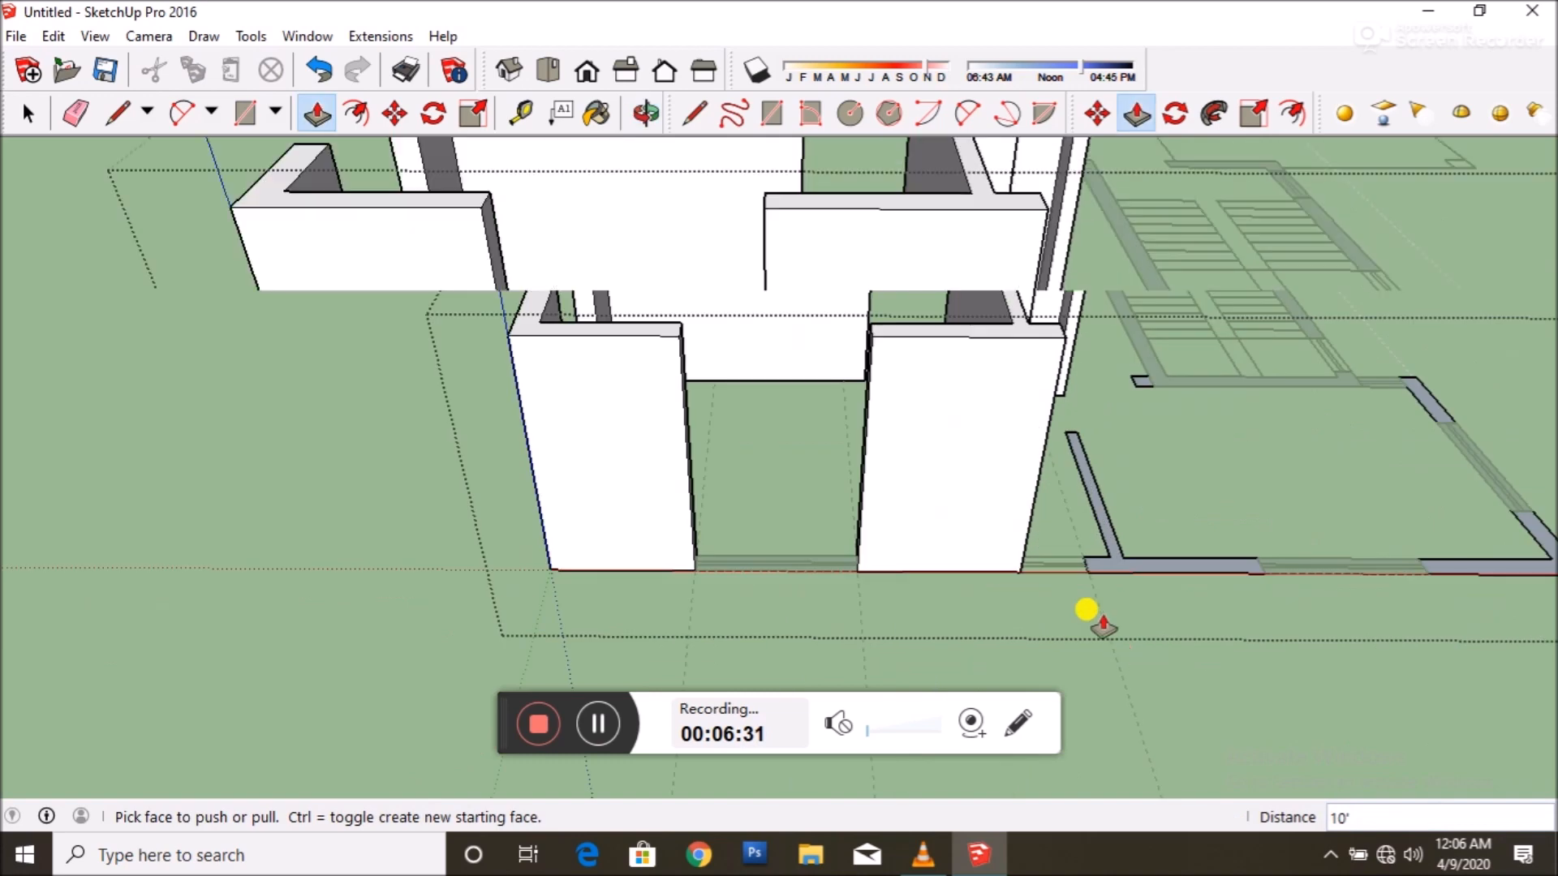
click(1098, 545)
click(1039, 211)
scroll(813, 392, down, 1)
scroll(841, 407, down, 3)
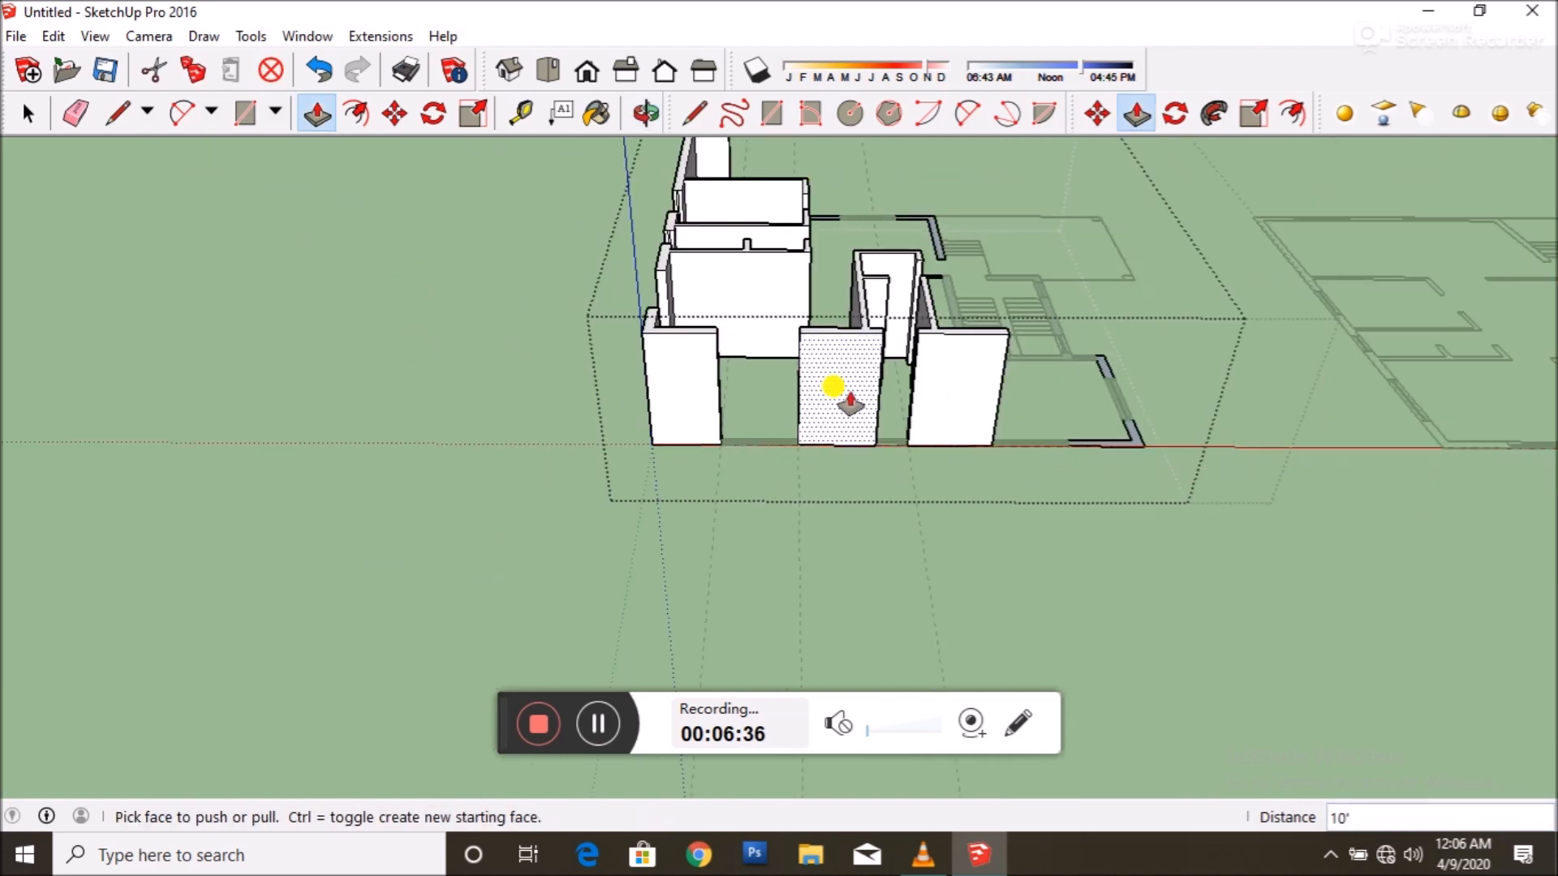
scroll(974, 456, up, 7)
double_click(1146, 528)
scroll(995, 548, down, 6)
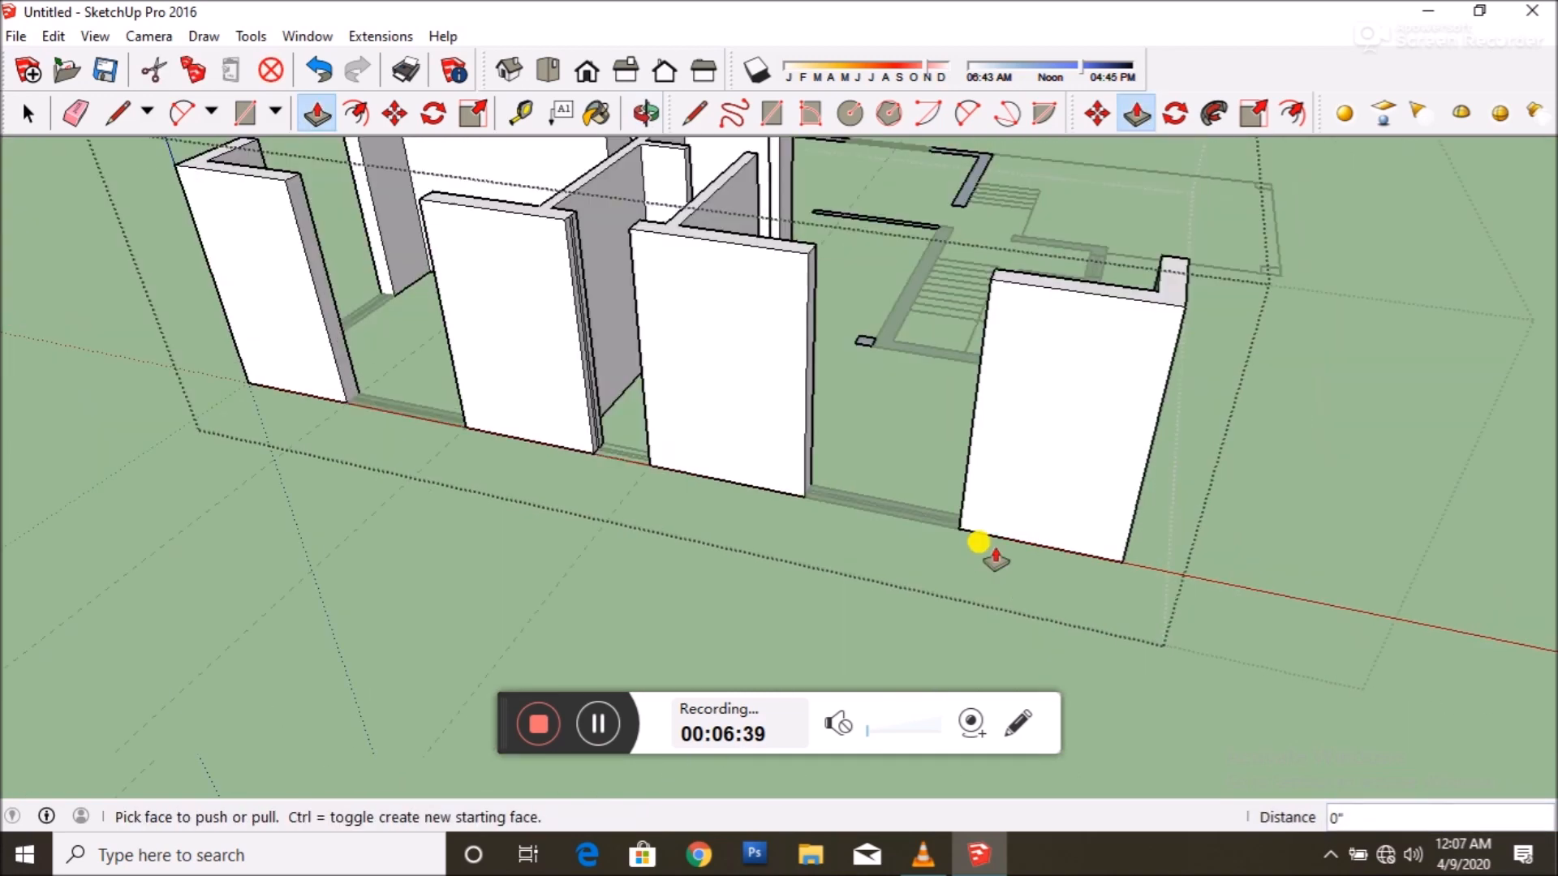
- Extrude the short side wall section past the front corner and the small wall stub beside the stairs by 10'
middle_drag(1006, 530, 658, 541)
scroll(856, 602, up, 4)
scroll(845, 595, down, 2)
middle_drag(834, 592, 412, 584)
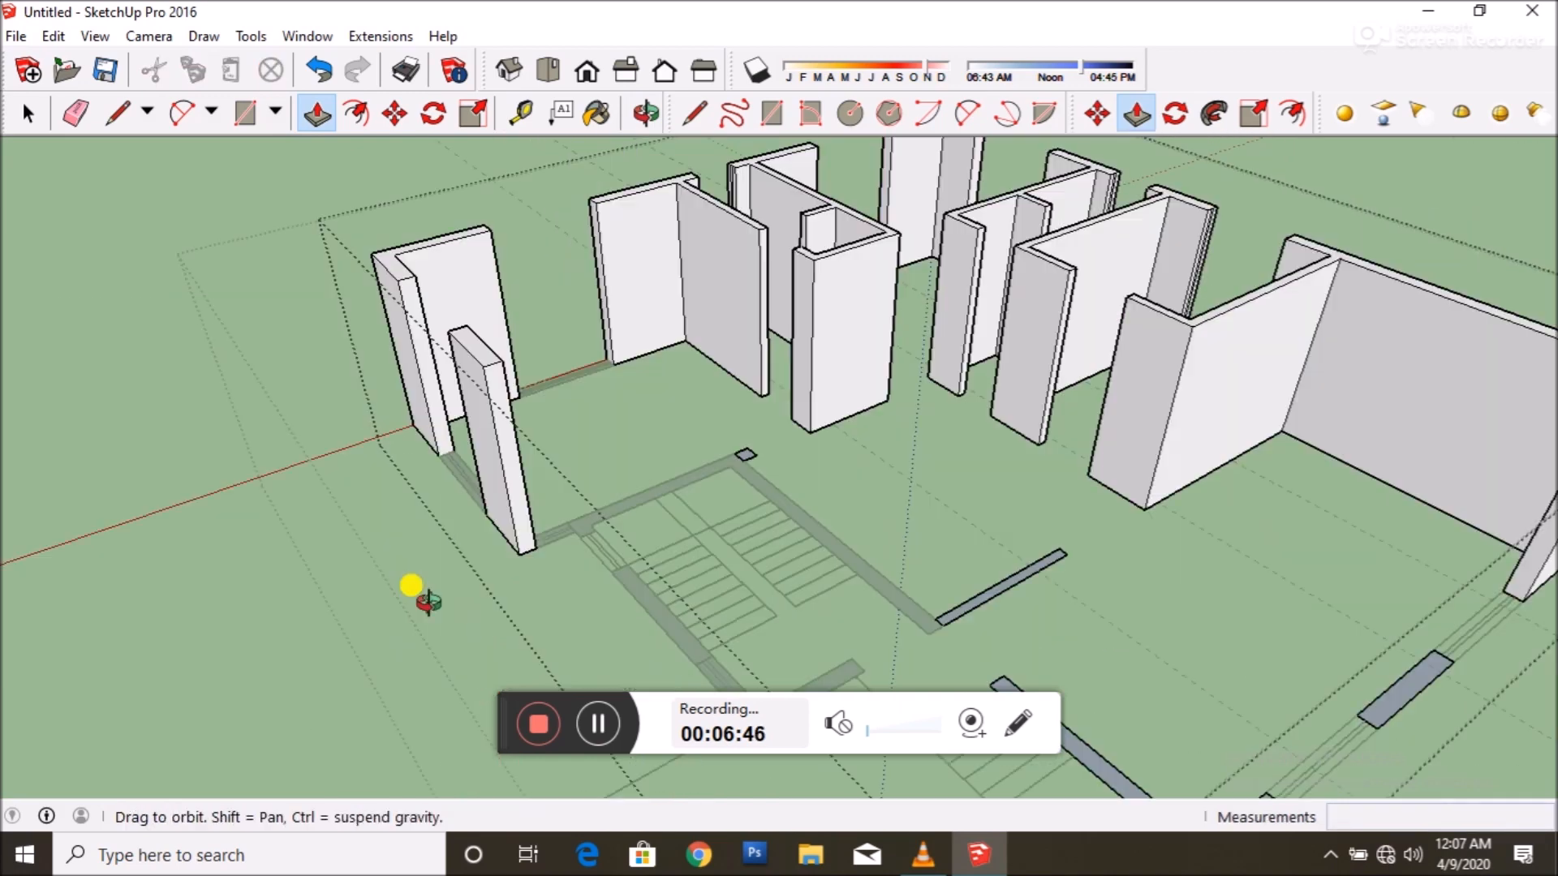
scroll(730, 446, up, 2)
double_click(734, 451)
scroll(751, 445, down, 5)
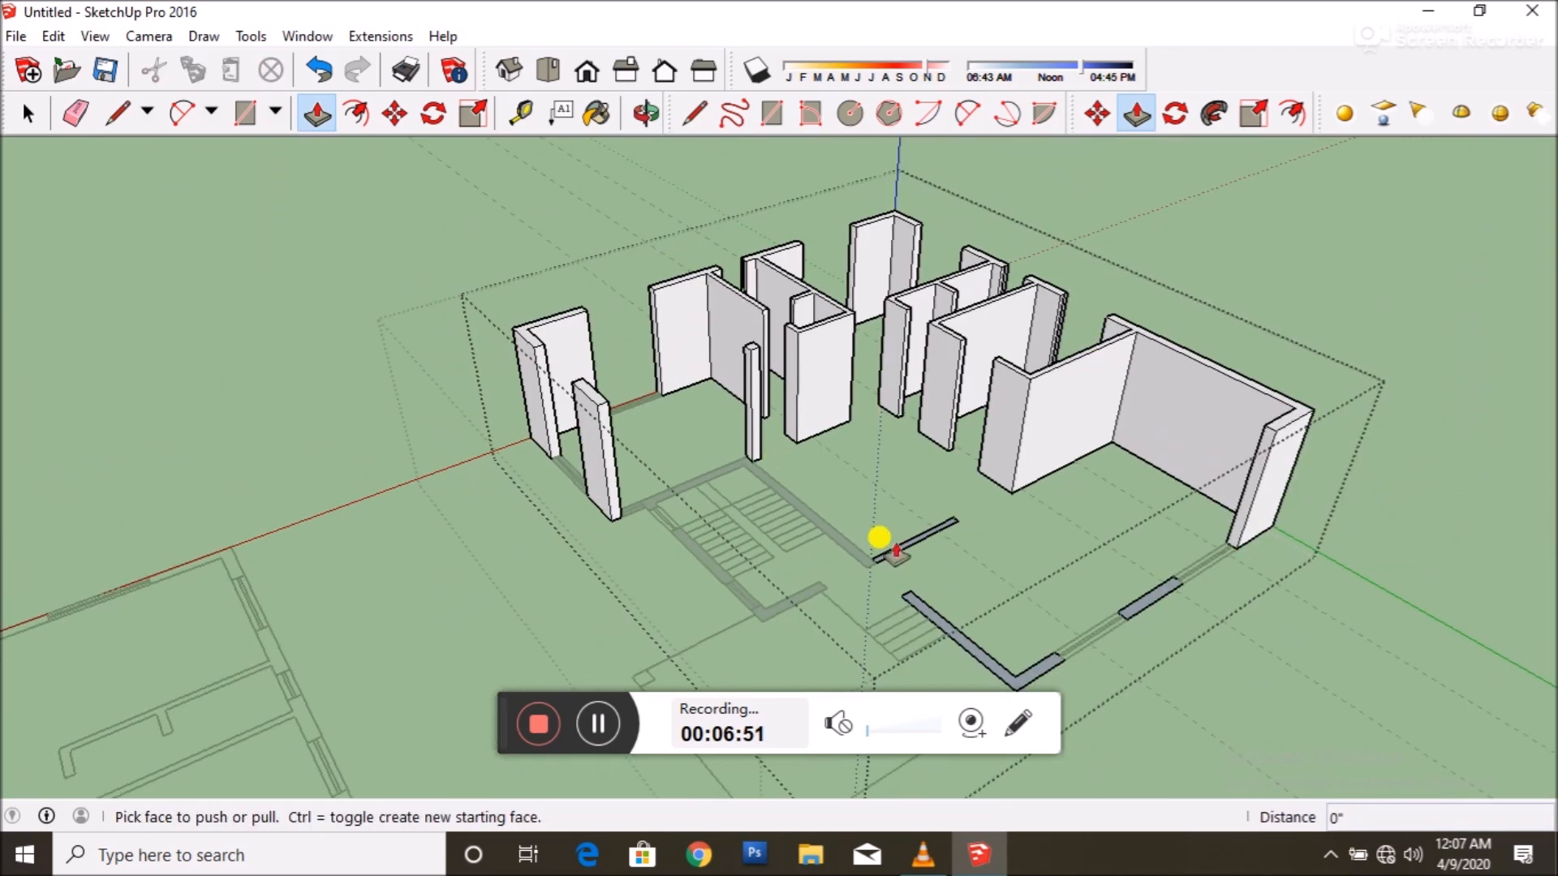
- Extrude the straight partition by the stairwell, the corner wall beside the entrance steps and the rear section between the windows by 10'
scroll(879, 537, up, 3)
double_click(886, 545)
scroll(835, 441, down, 3)
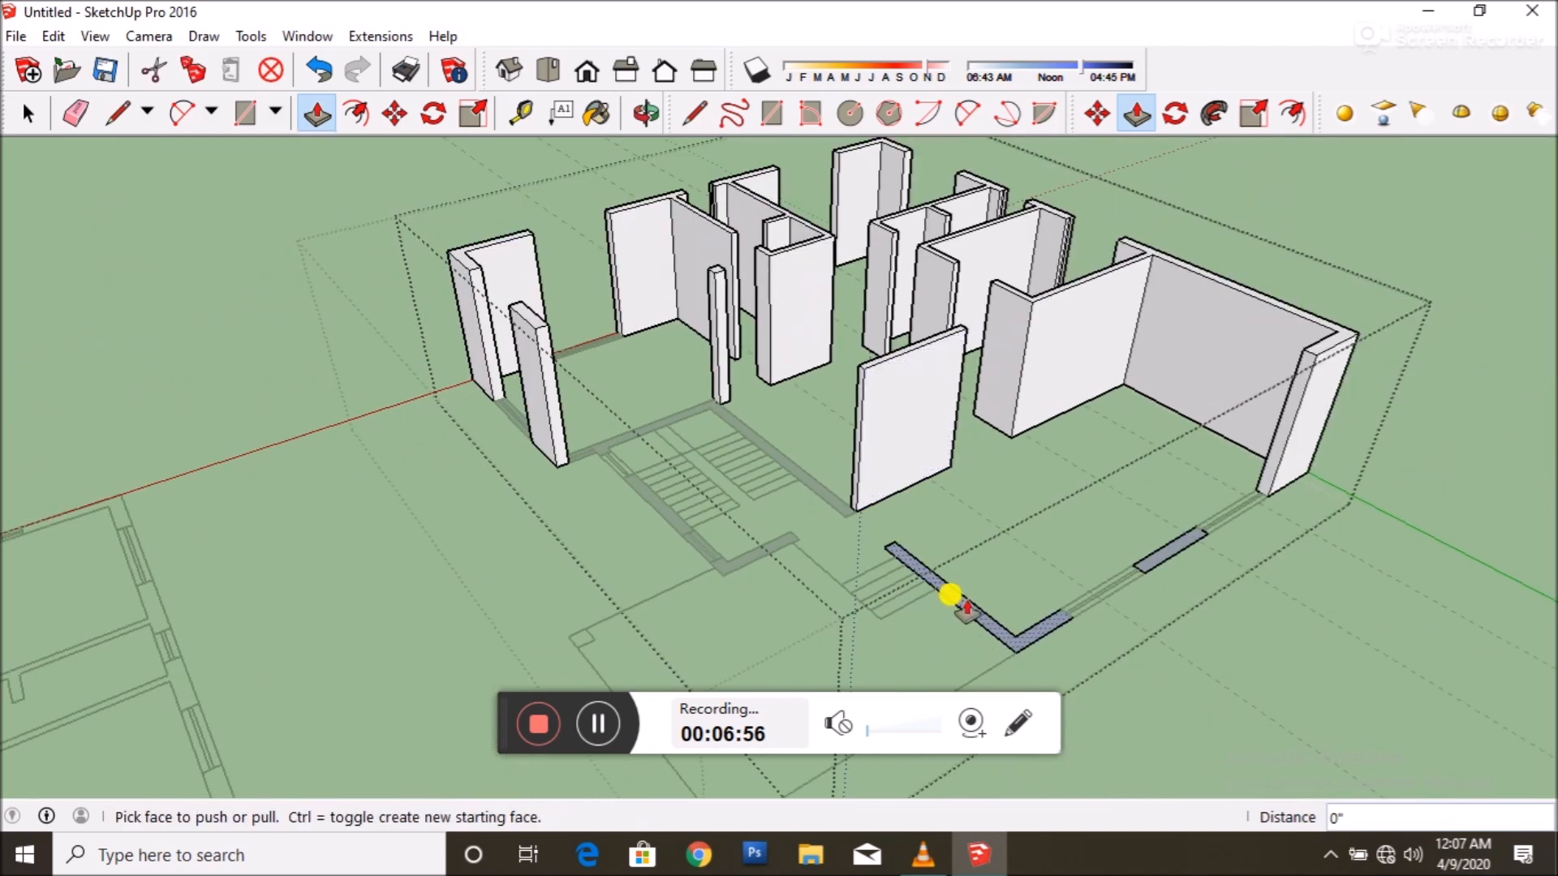
double_click(951, 596)
double_click(1154, 542)
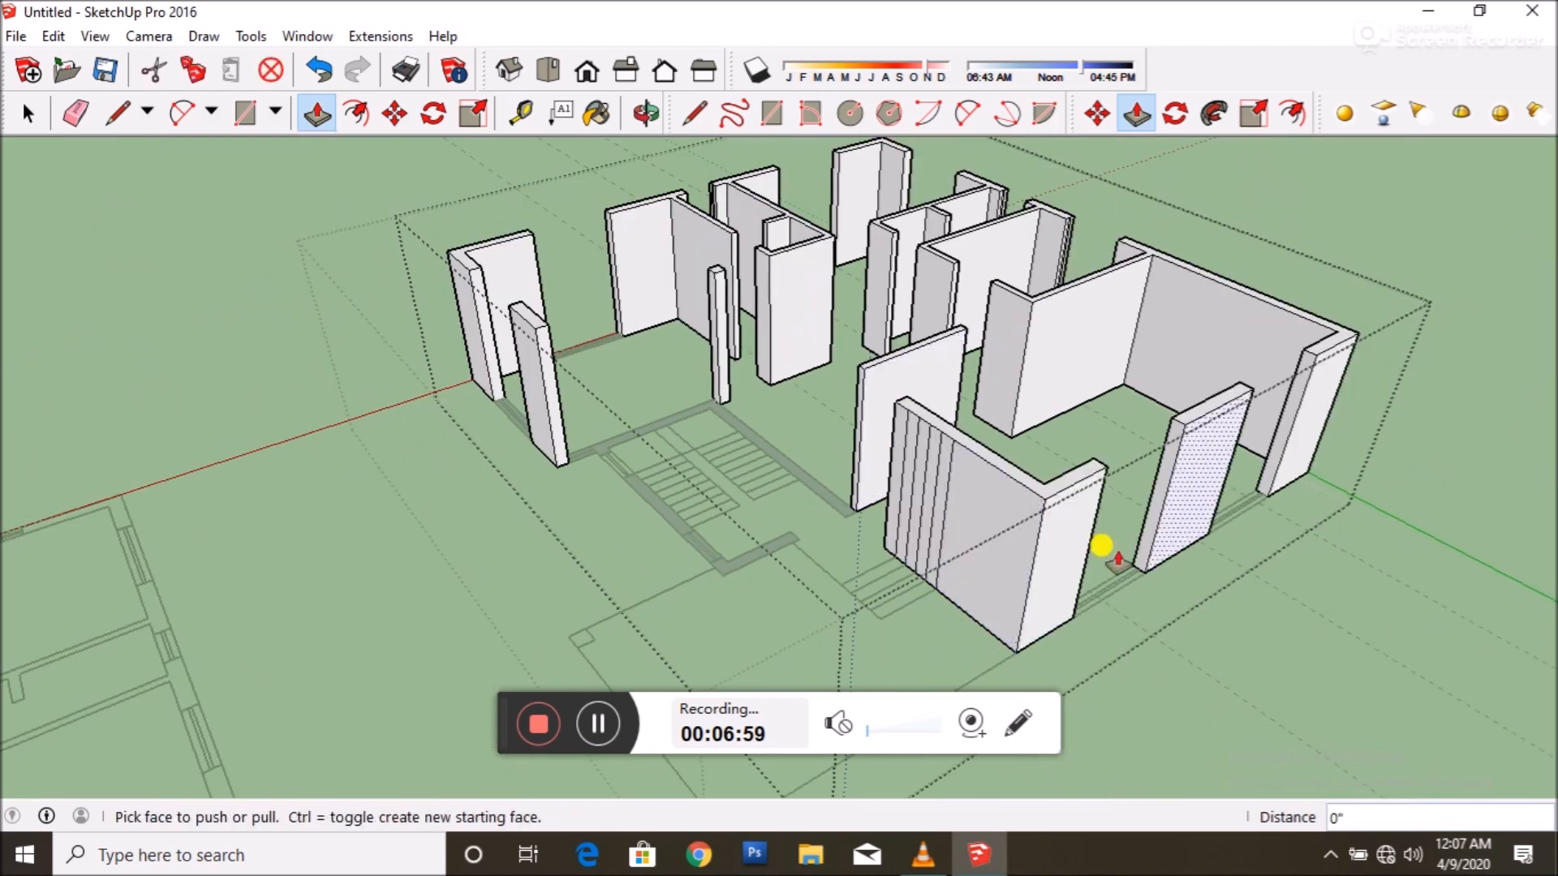
scroll(1103, 546, down, 3)
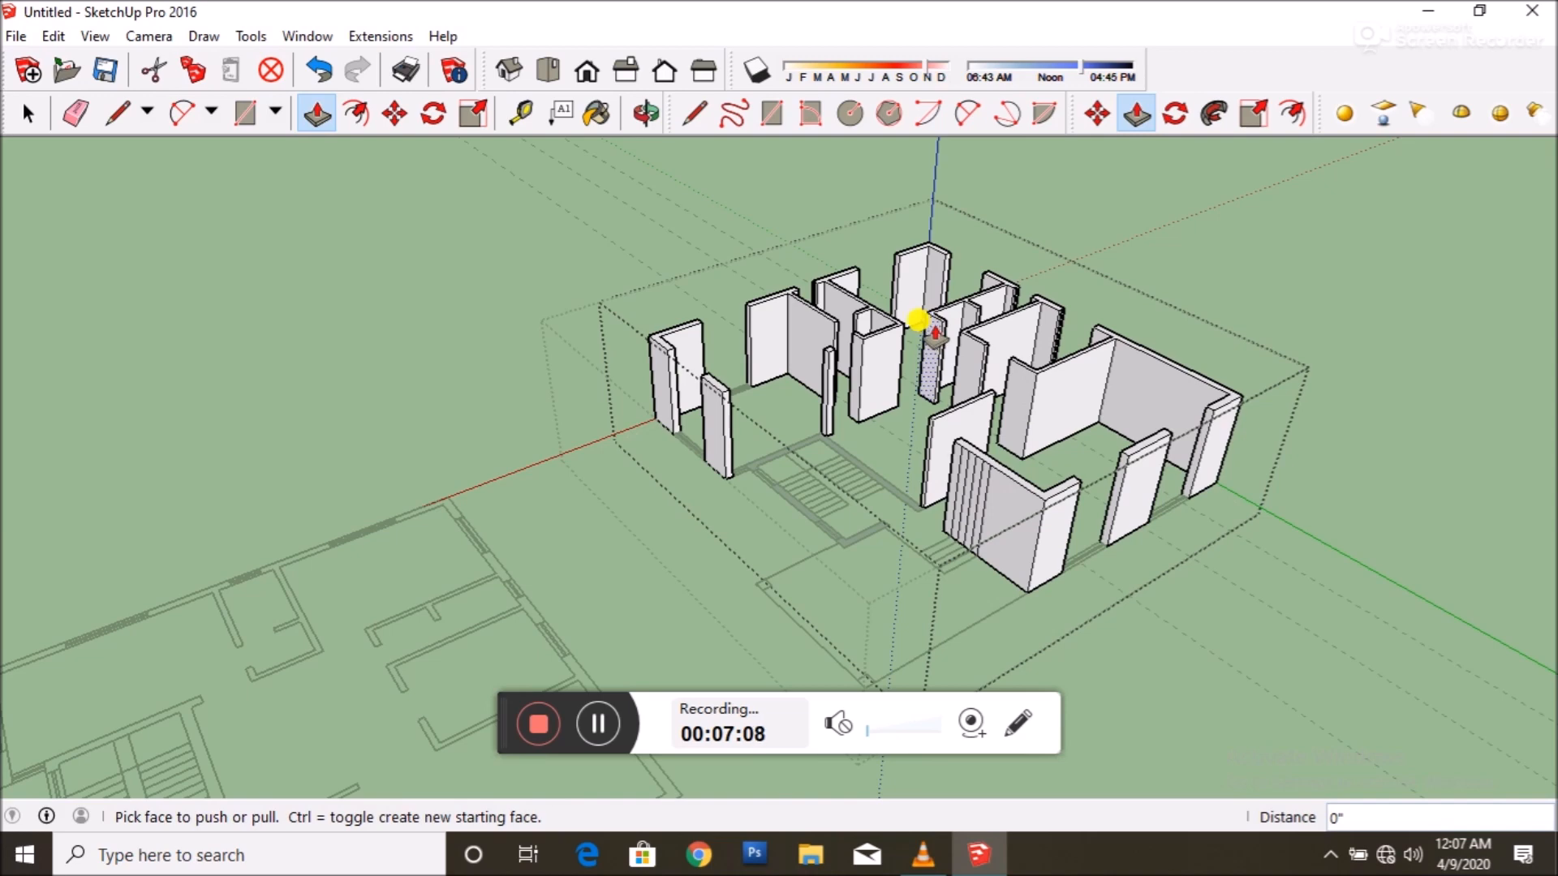
- Switch to editing the stairwell wall group and extrude its long L-shaped wall by 28' 10"
key(space)
scroll(685, 452, up, 6)
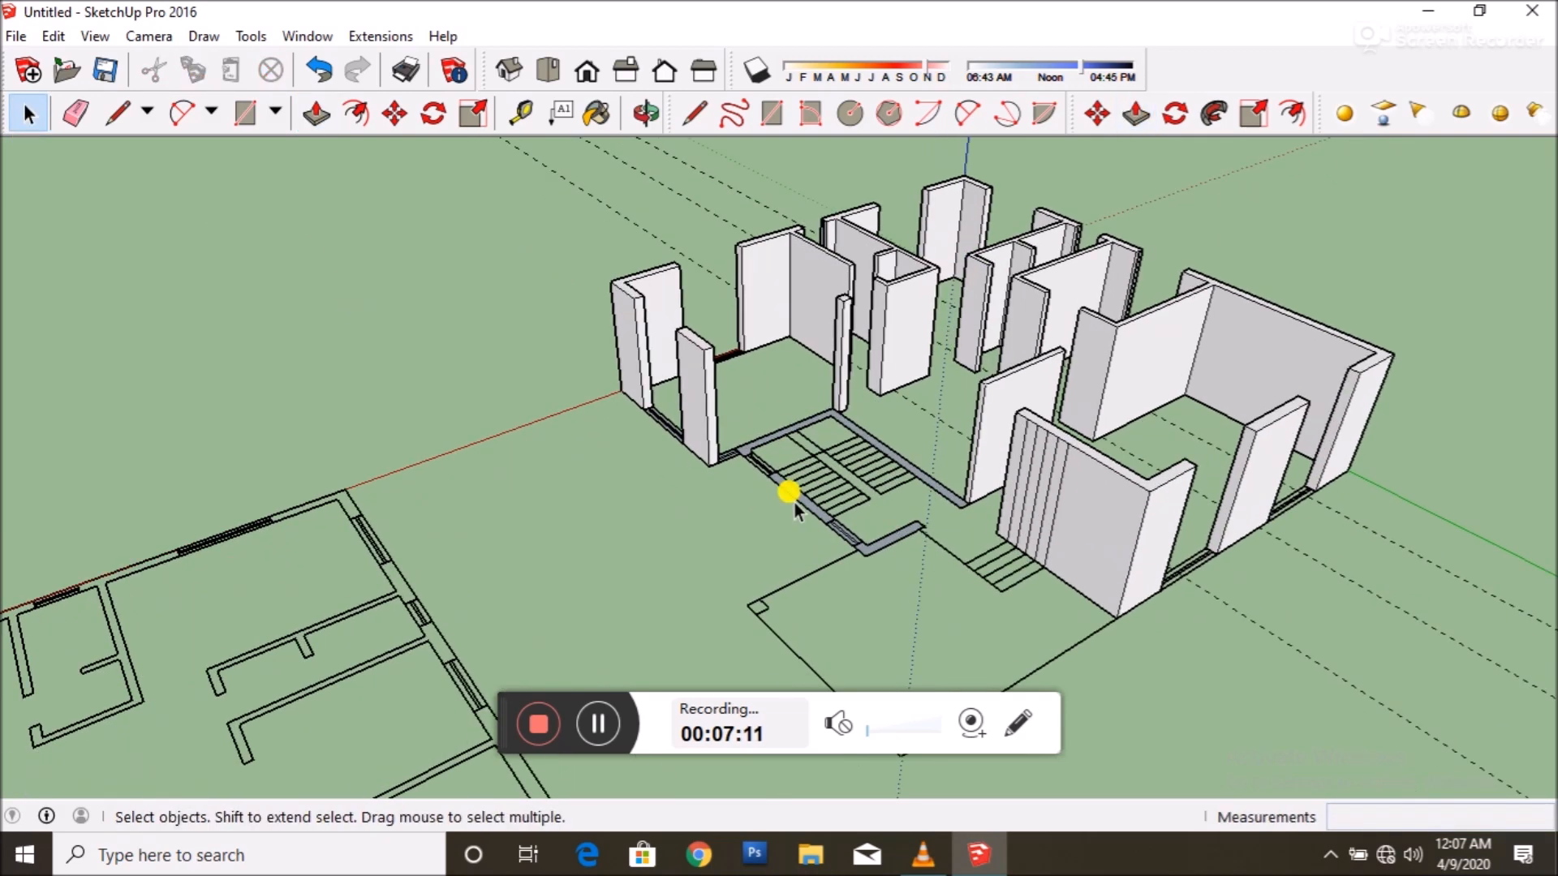
double_click(770, 417)
double_click(773, 420)
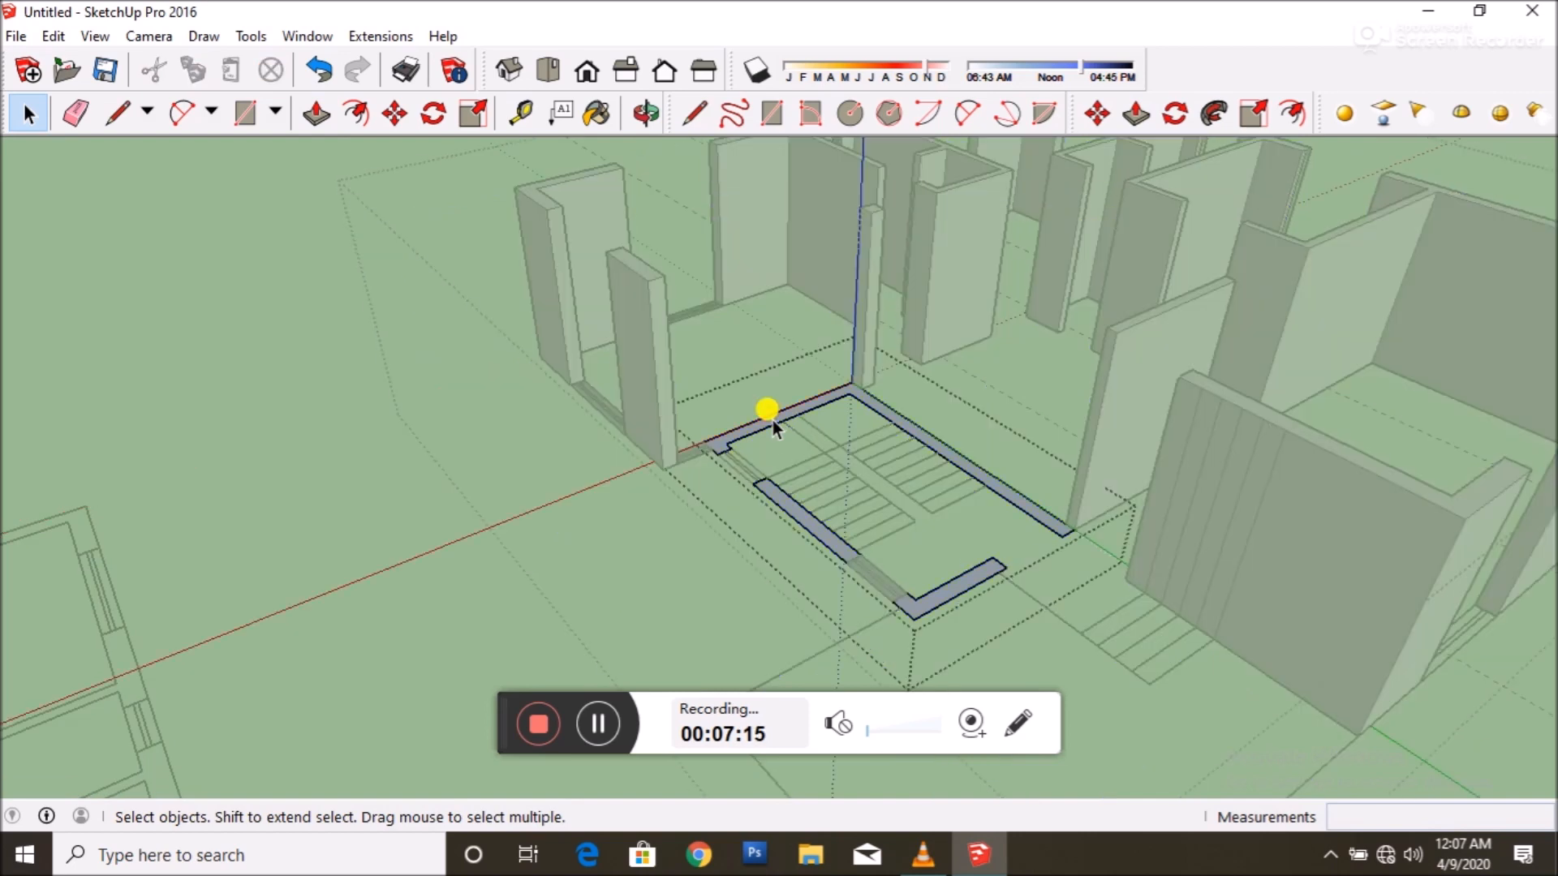
scroll(777, 430, up, 3)
click(956, 466)
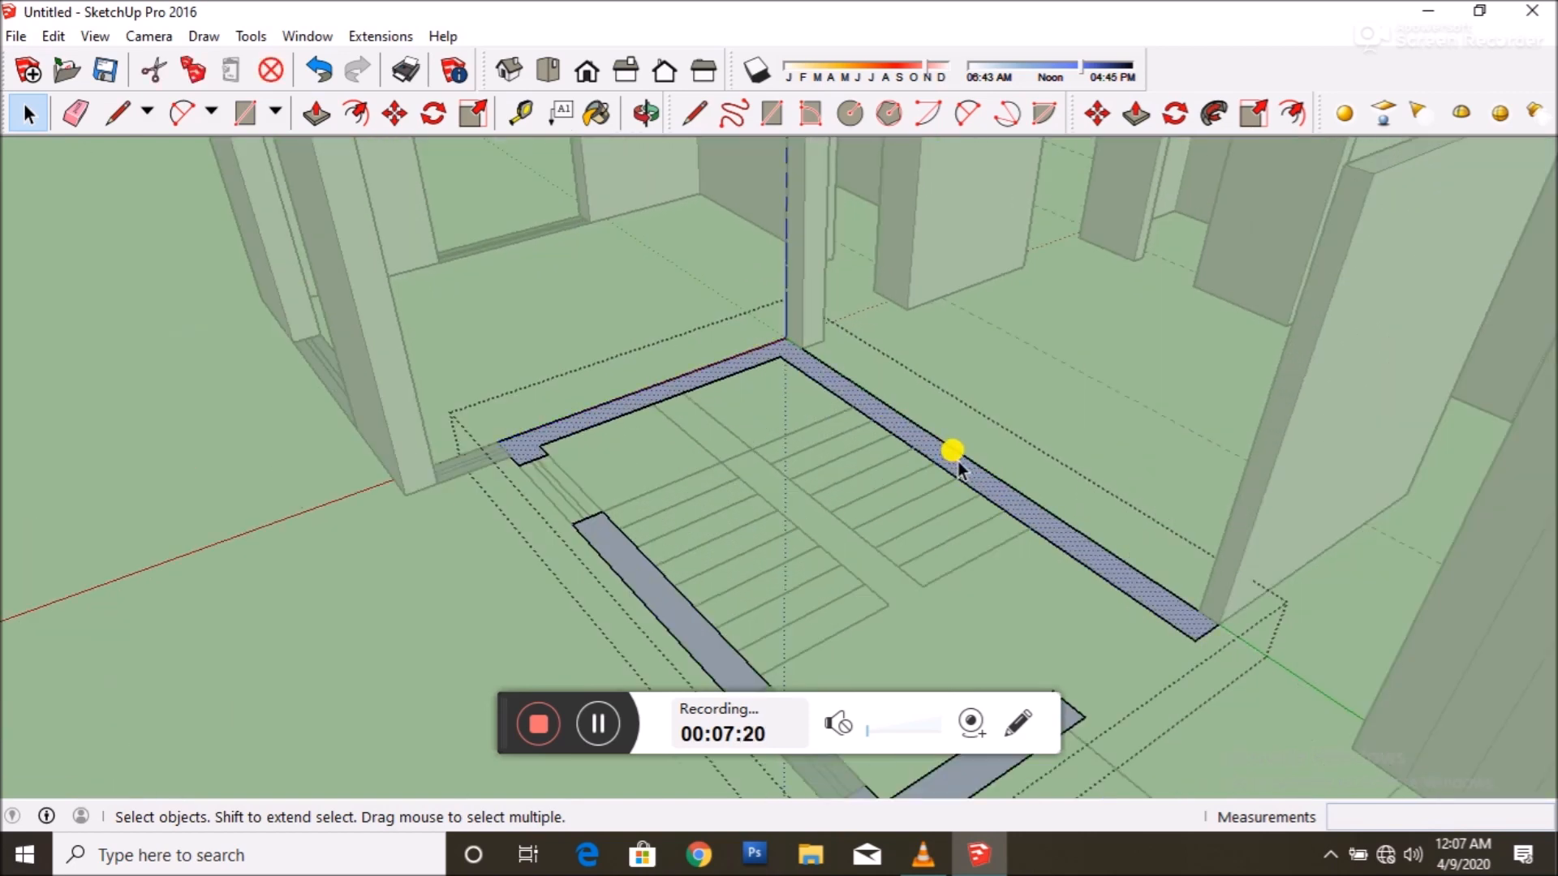
click(323, 124)
click(859, 396)
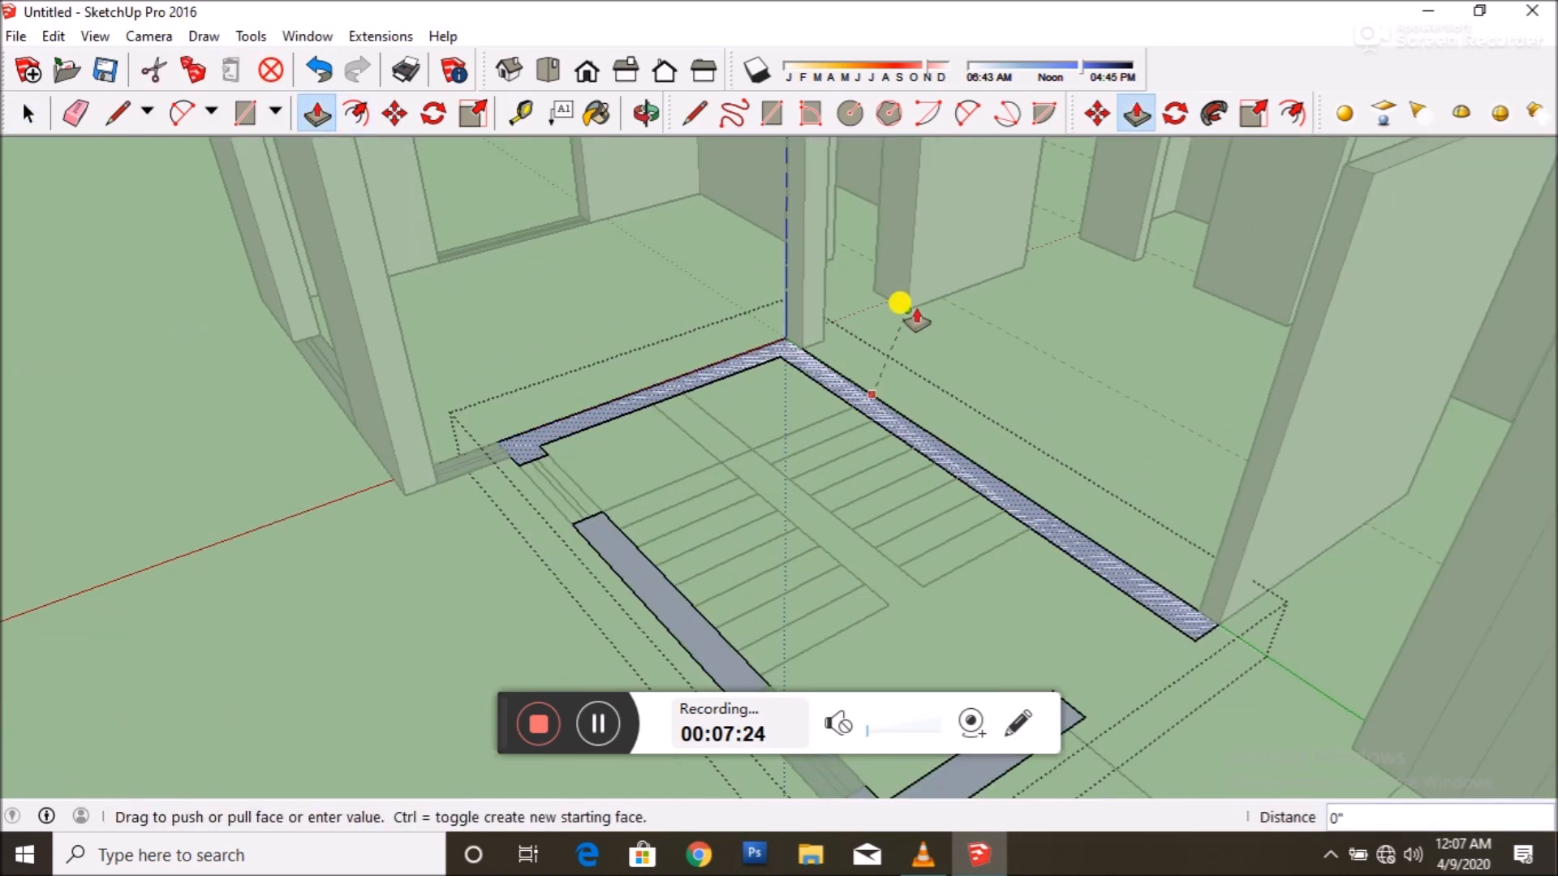
scroll(973, 236, down, 4)
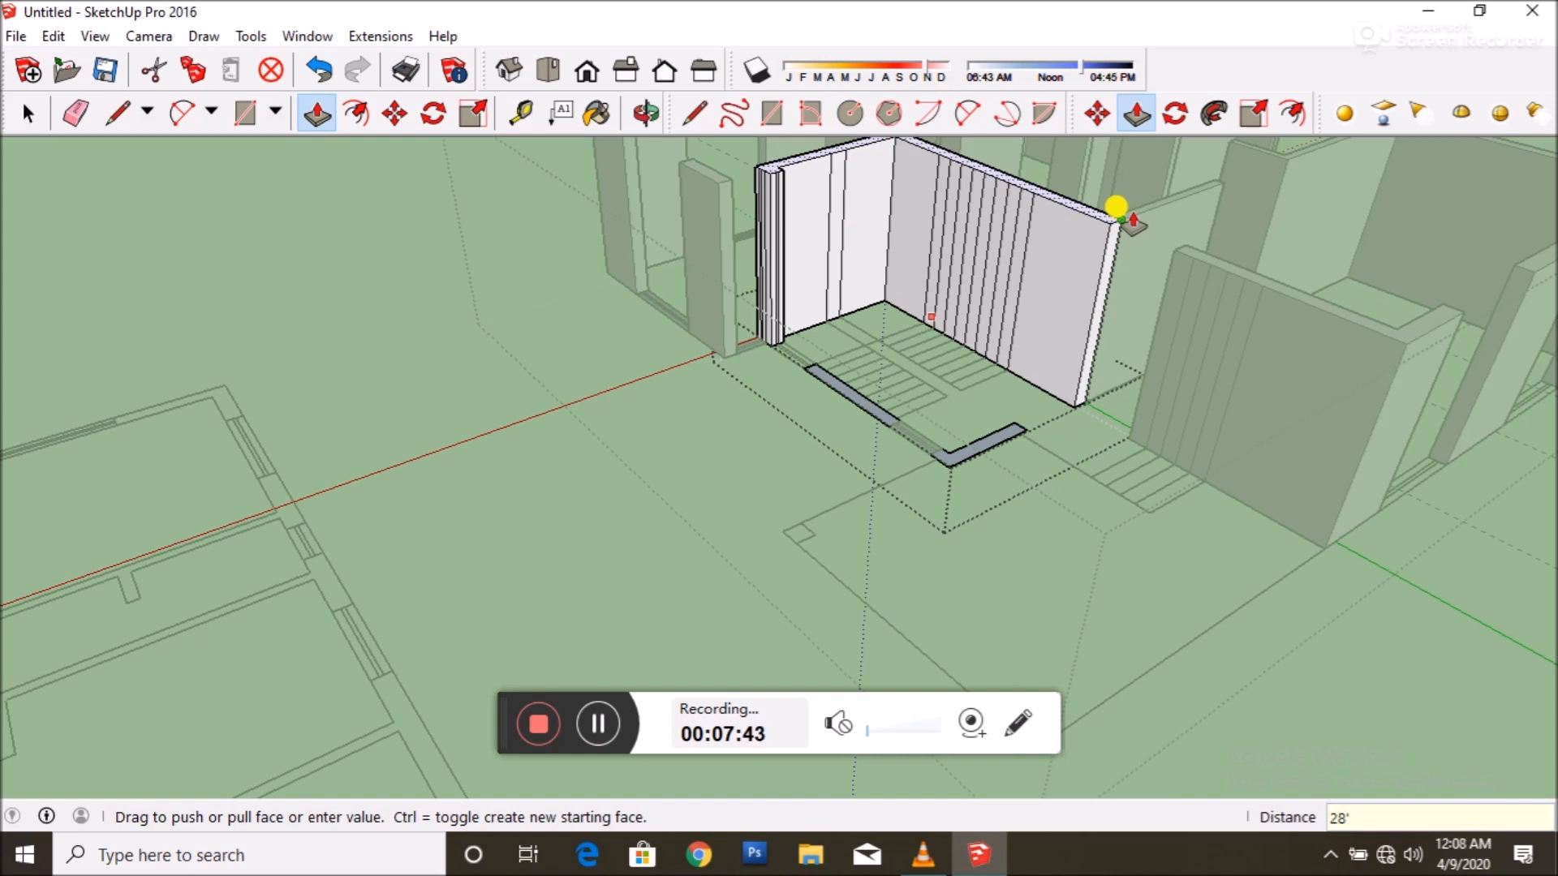
click(1116, 207)
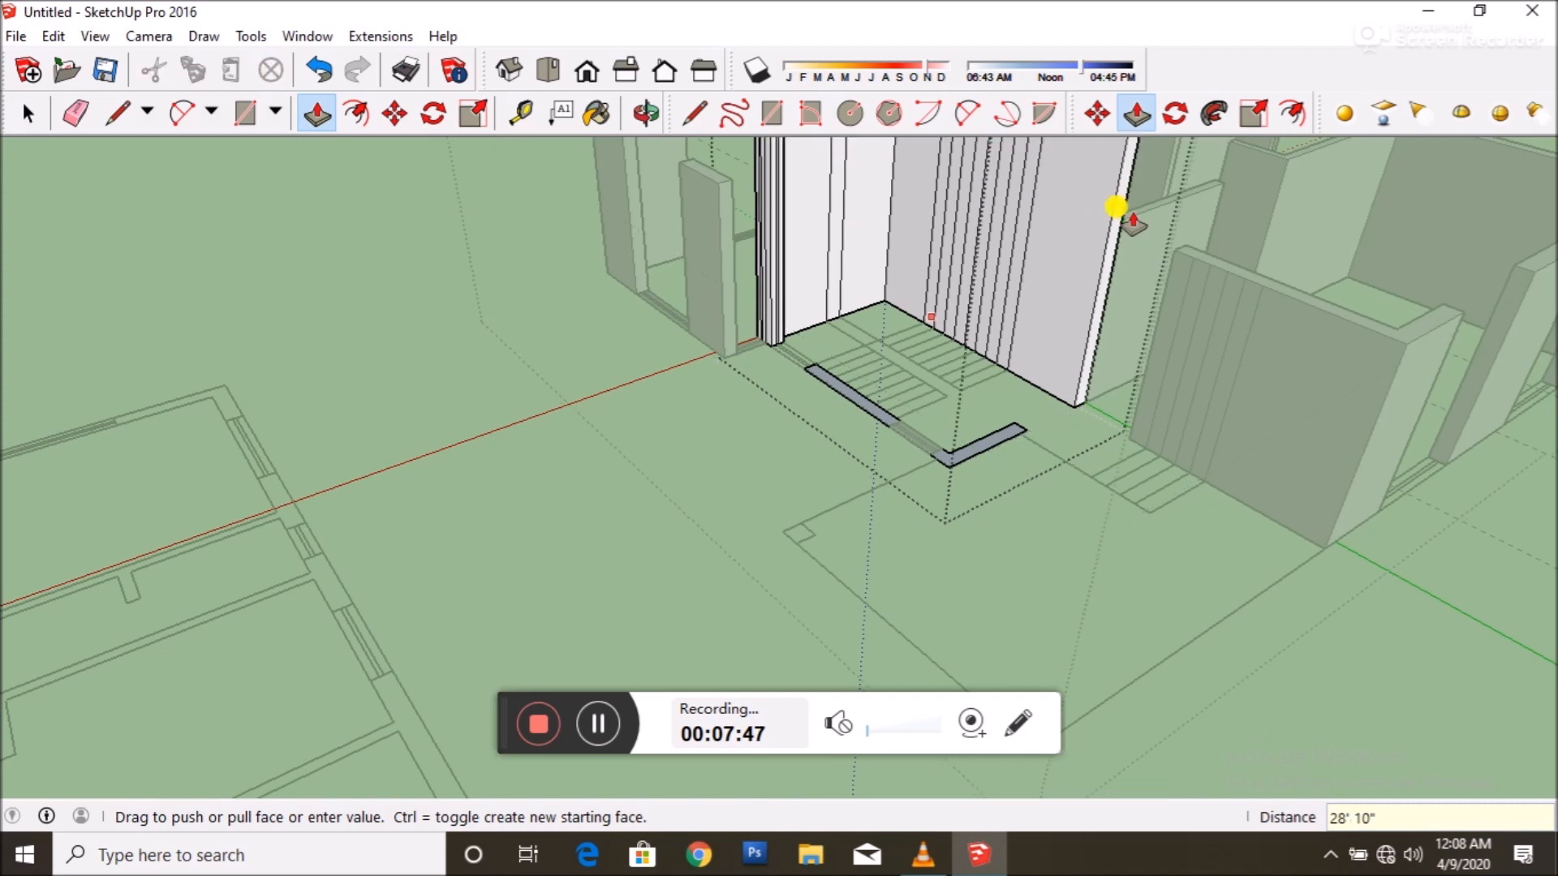
scroll(966, 427, down, 3)
scroll(963, 447, up, 3)
double_click(962, 447)
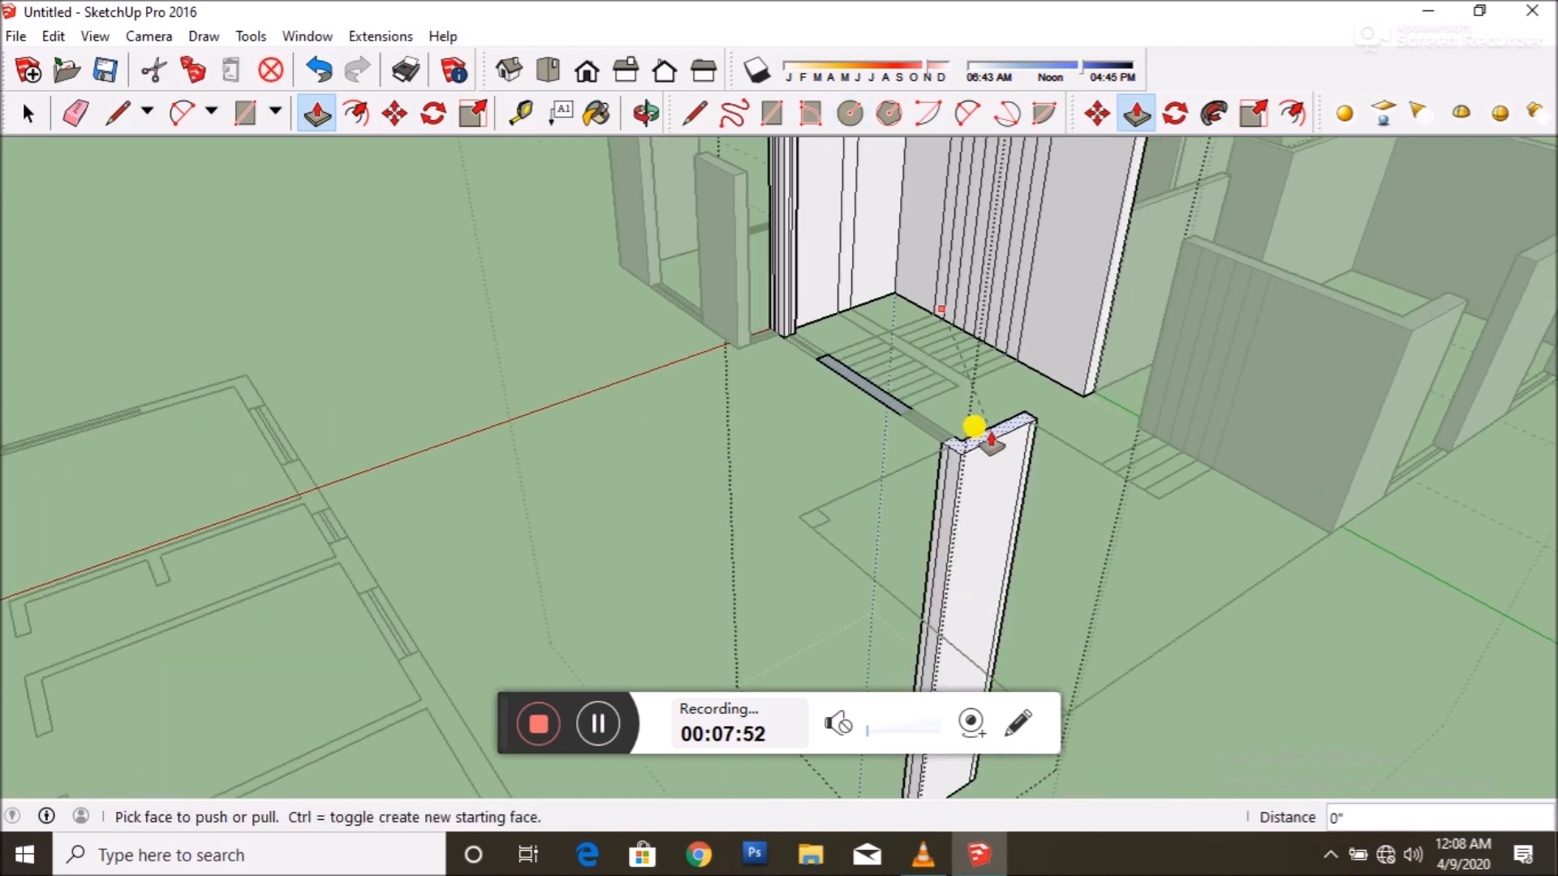
key(ctrl+z)
- Extrude the stairwell's short L-shaped corner wall up to the height of the tall stairwell wall
click(964, 434)
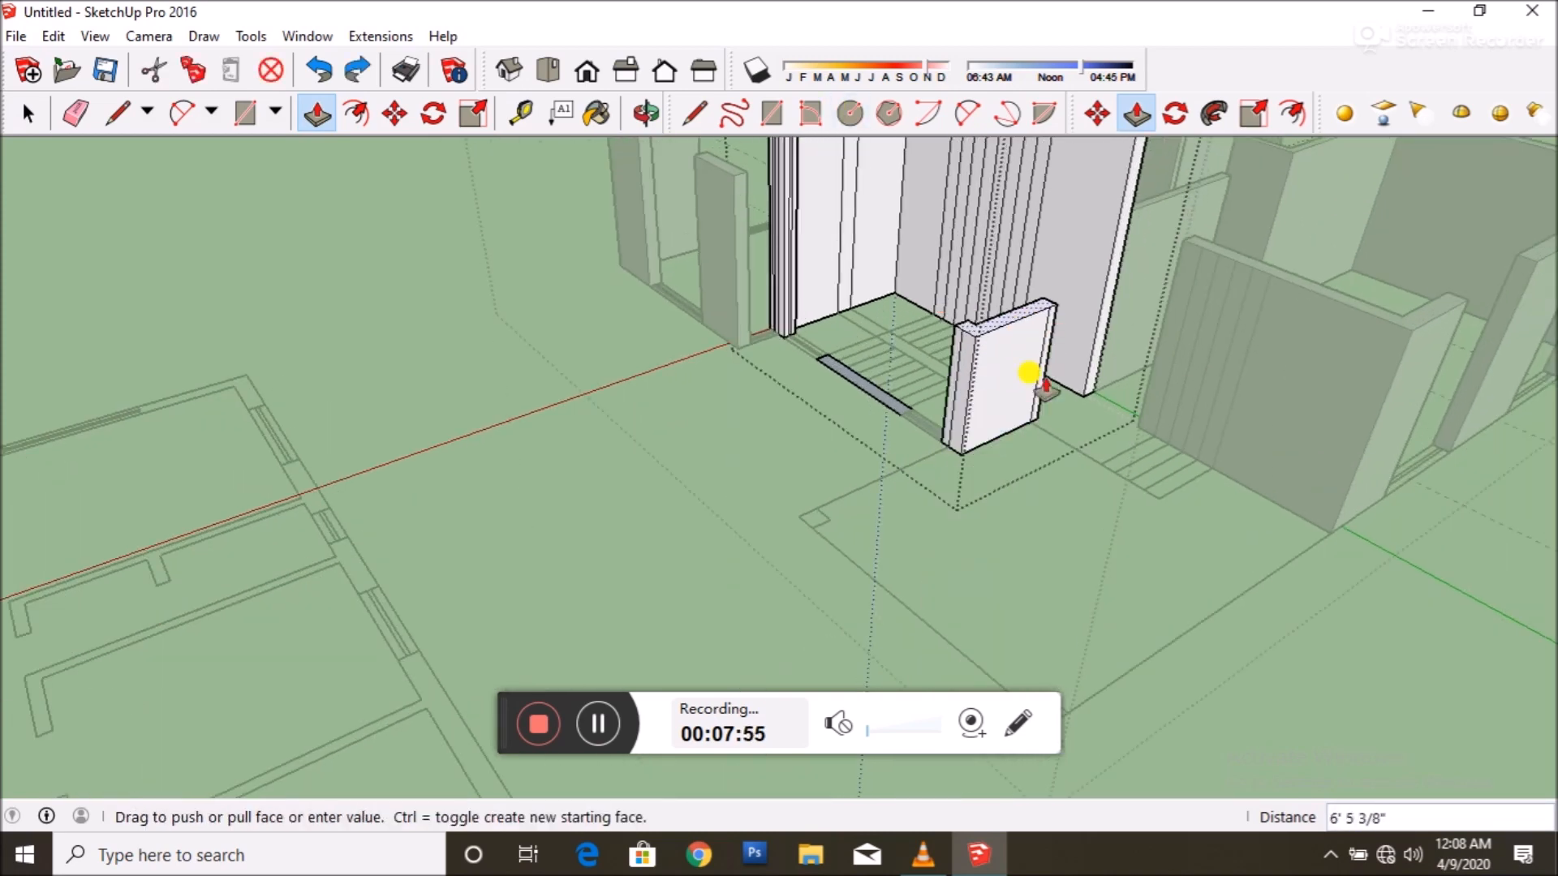
scroll(1036, 336, down, 3)
scroll(1031, 378, down, 2)
click(1077, 198)
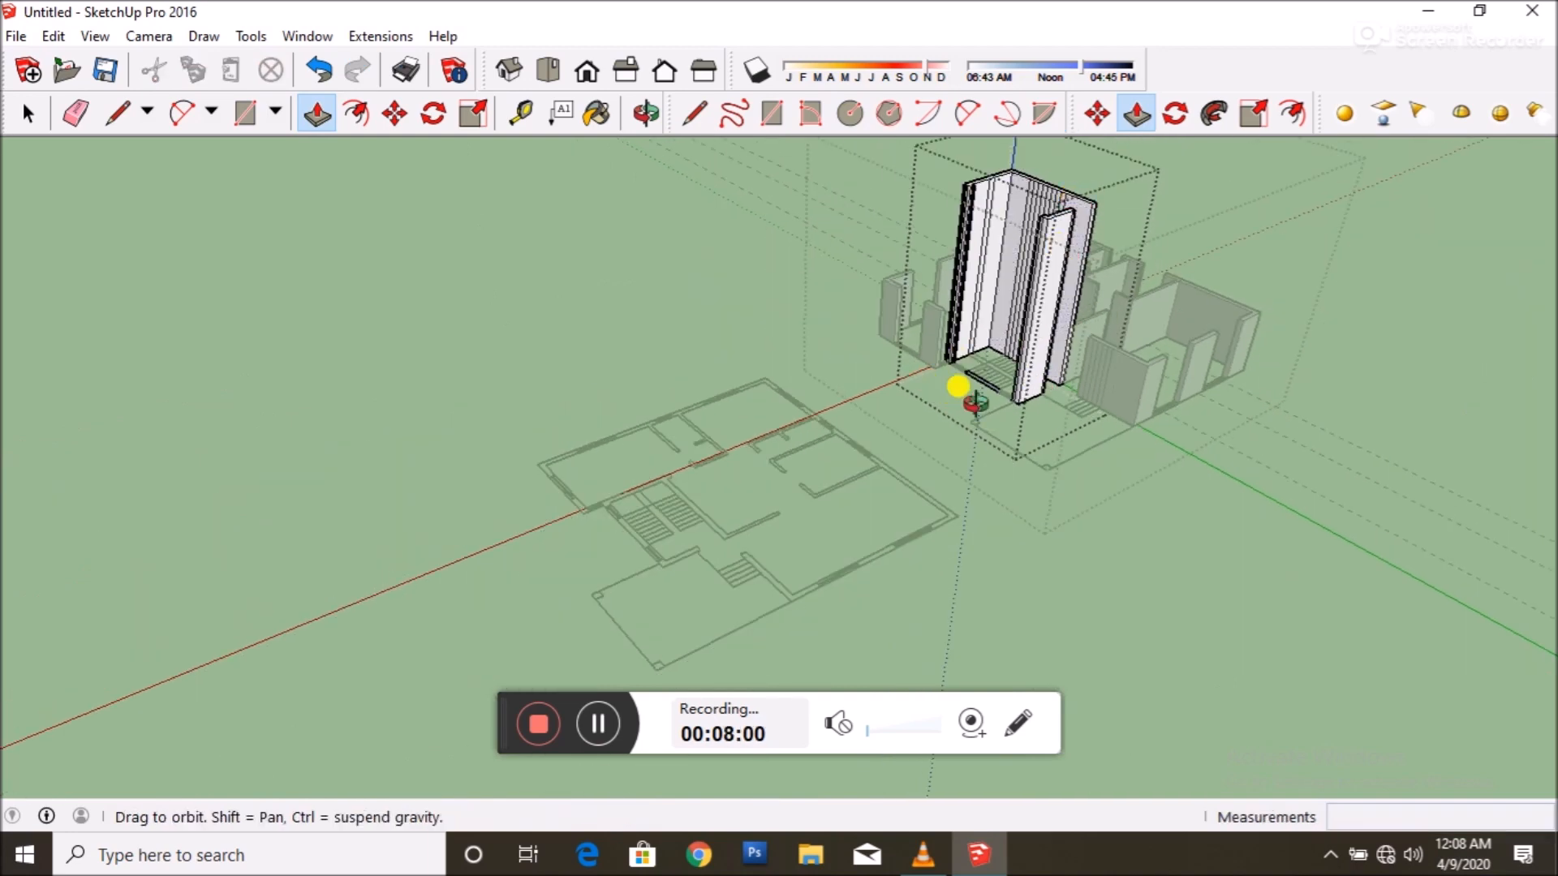
- Extrude the stairwell wall section between the two windows by 28' 10"
middle_drag(932, 382, 891, 287)
scroll(891, 286, up, 3)
click(914, 400)
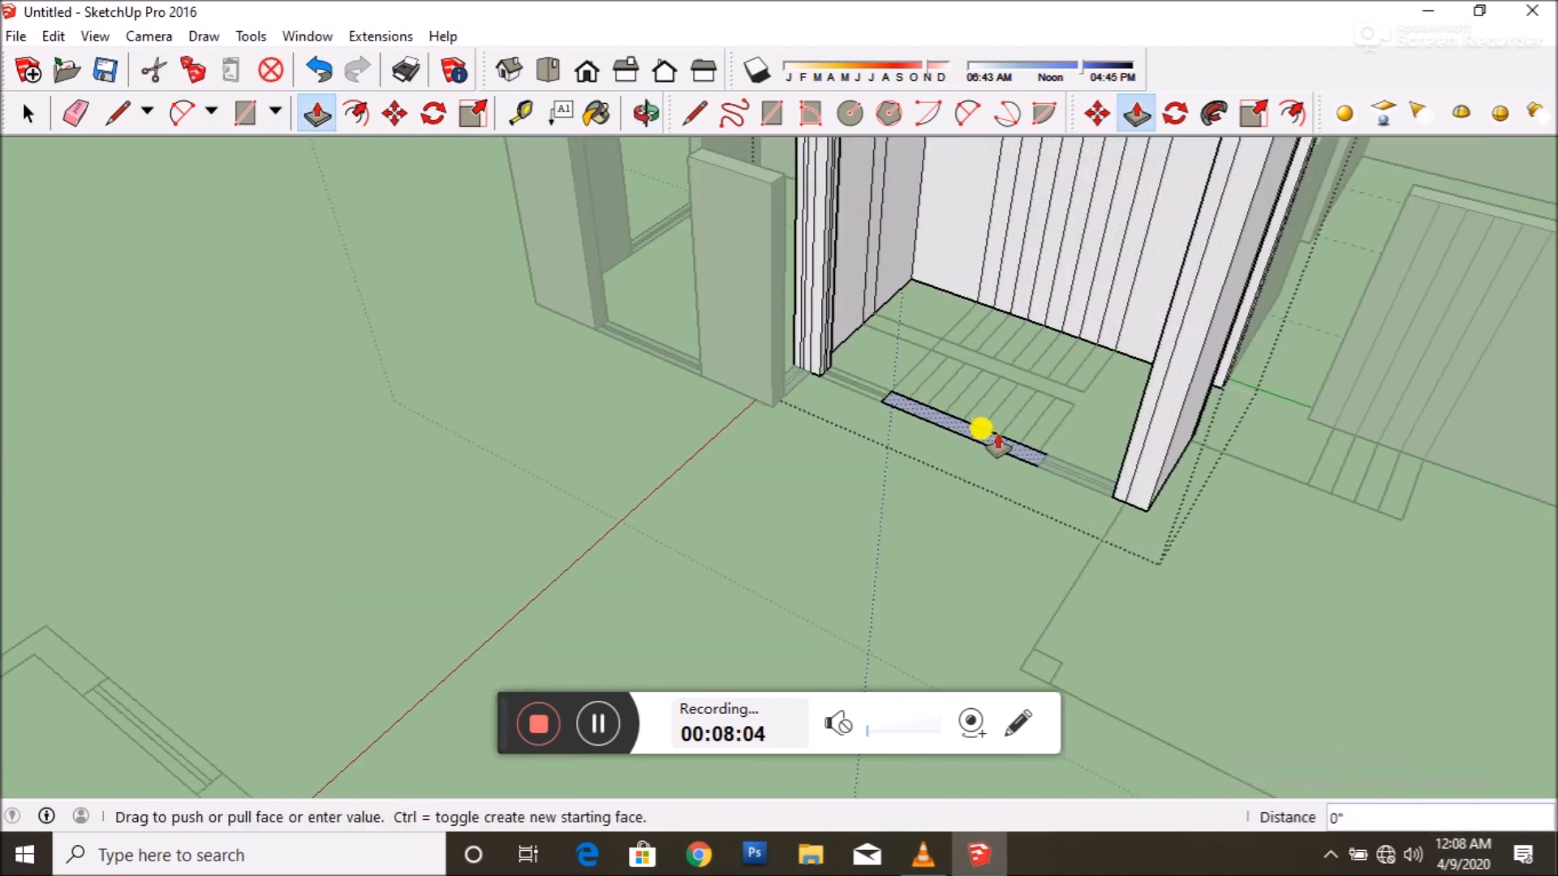
scroll(984, 427, down, 3)
click(1098, 195)
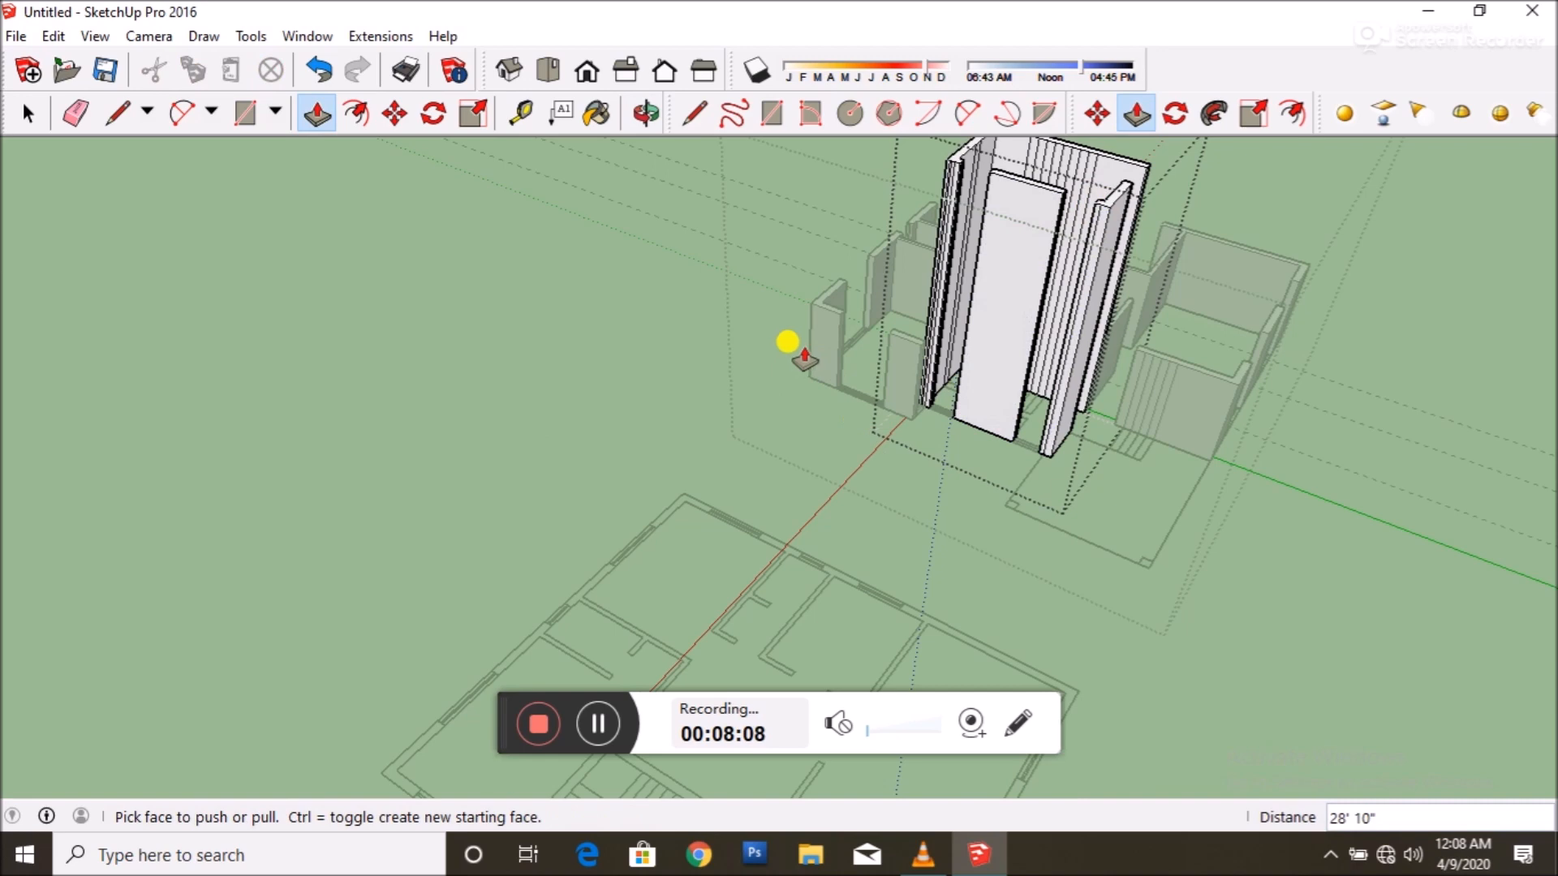
- Leave the stairwell wall group and examine the extruded exterior walls around the side window gaps
middle_drag(497, 330, 803, 422)
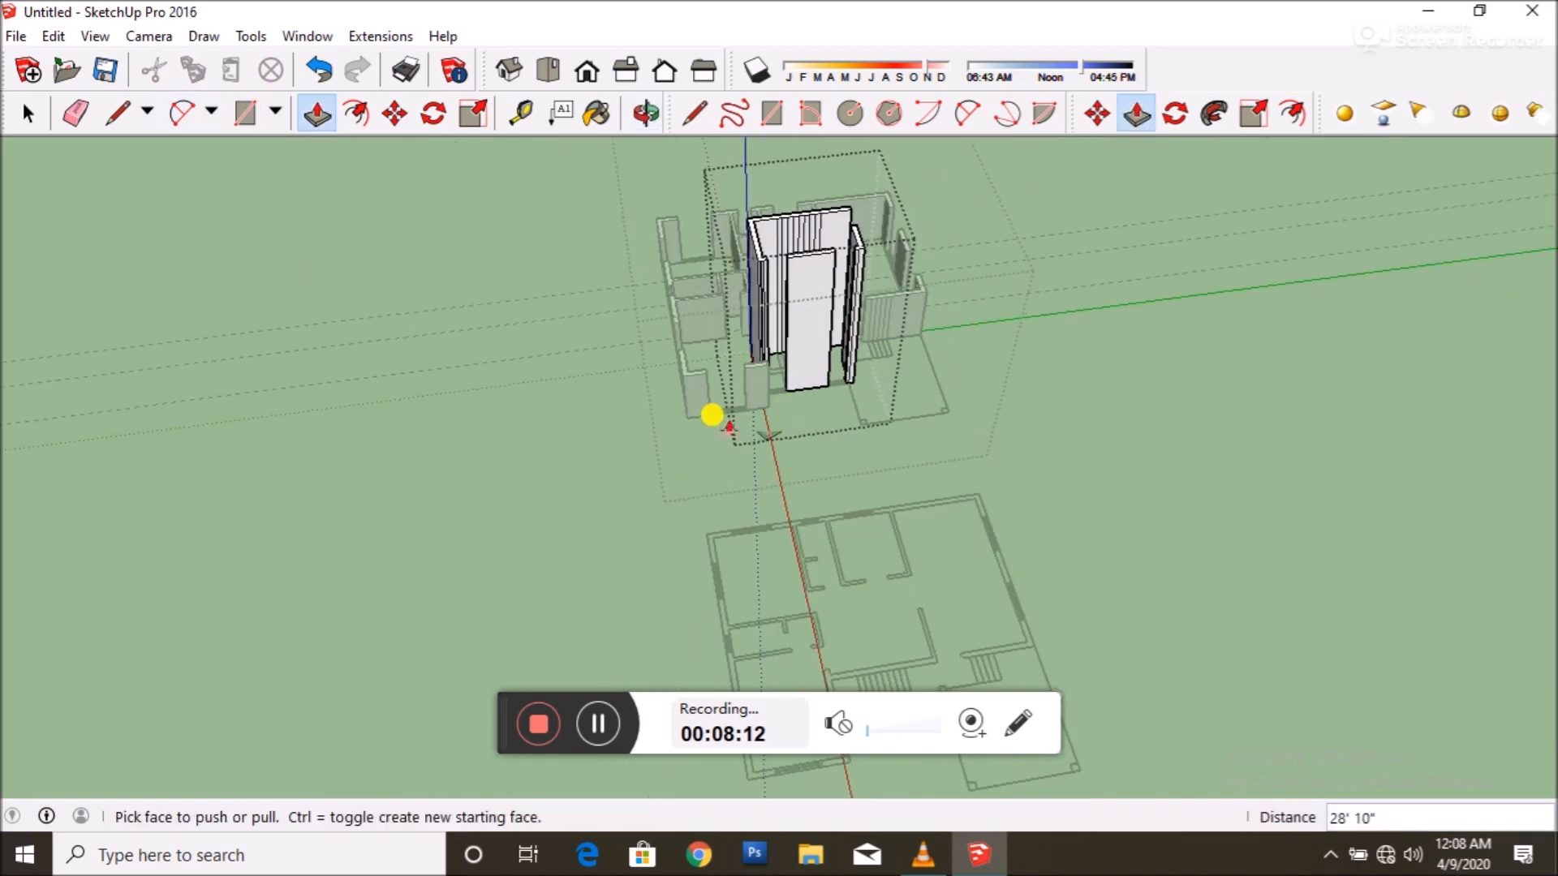
click(28, 114)
middle_drag(306, 267, 730, 324)
middle_drag(866, 396, 946, 397)
scroll(958, 396, down, 2)
scroll(597, 497, up, 8)
middle_drag(746, 434, 892, 356)
scroll(752, 514, down, 3)
scroll(1001, 483, up, 4)
middle_drag(1001, 484, 821, 548)
scroll(928, 373, down, 3)
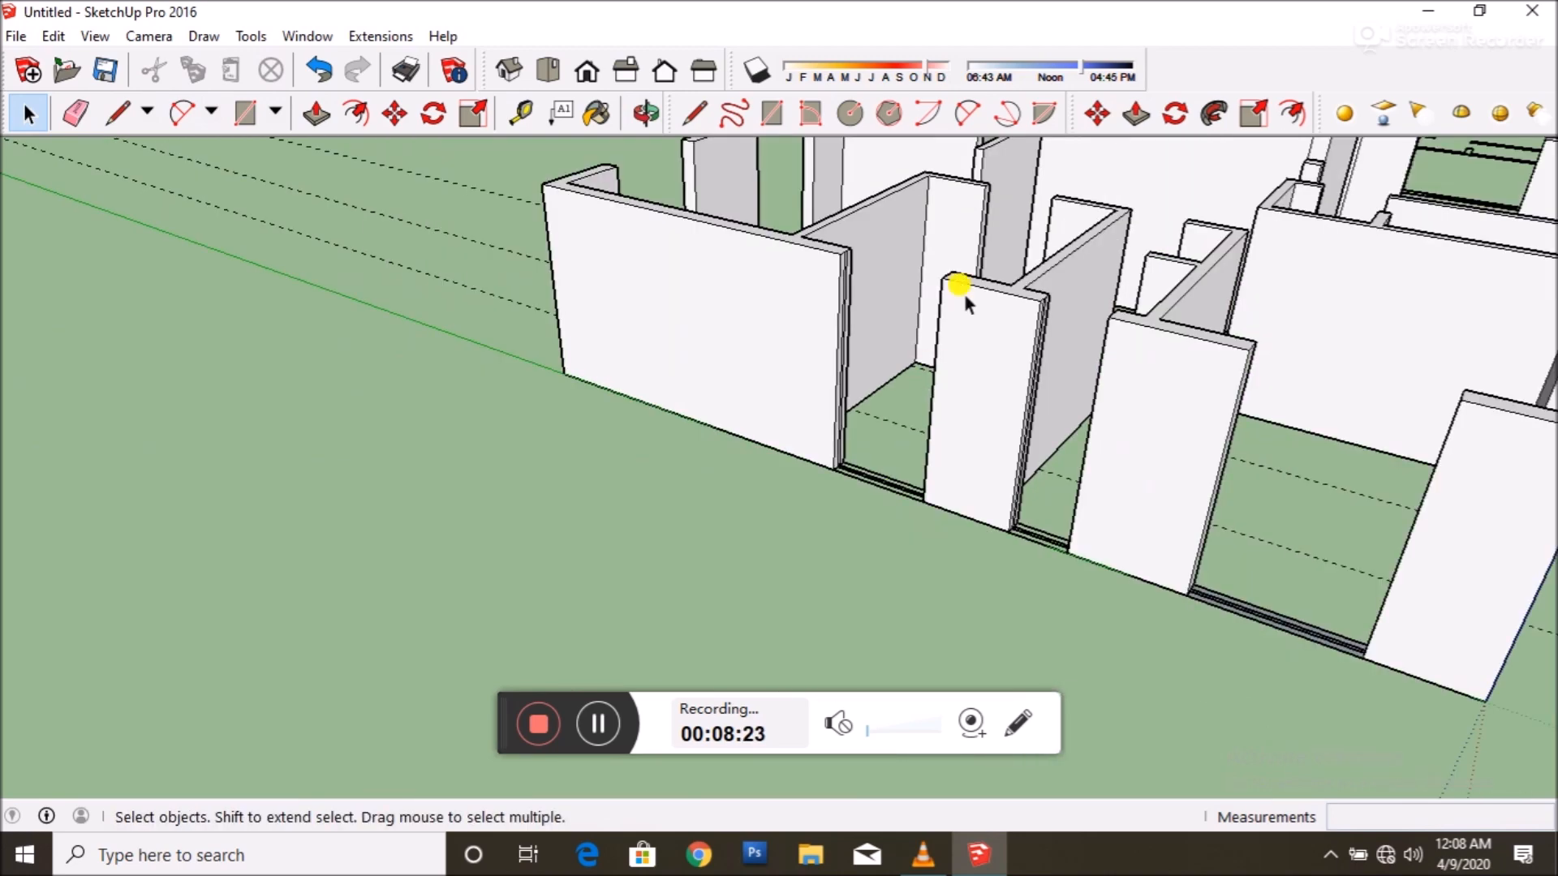
click(803, 371)
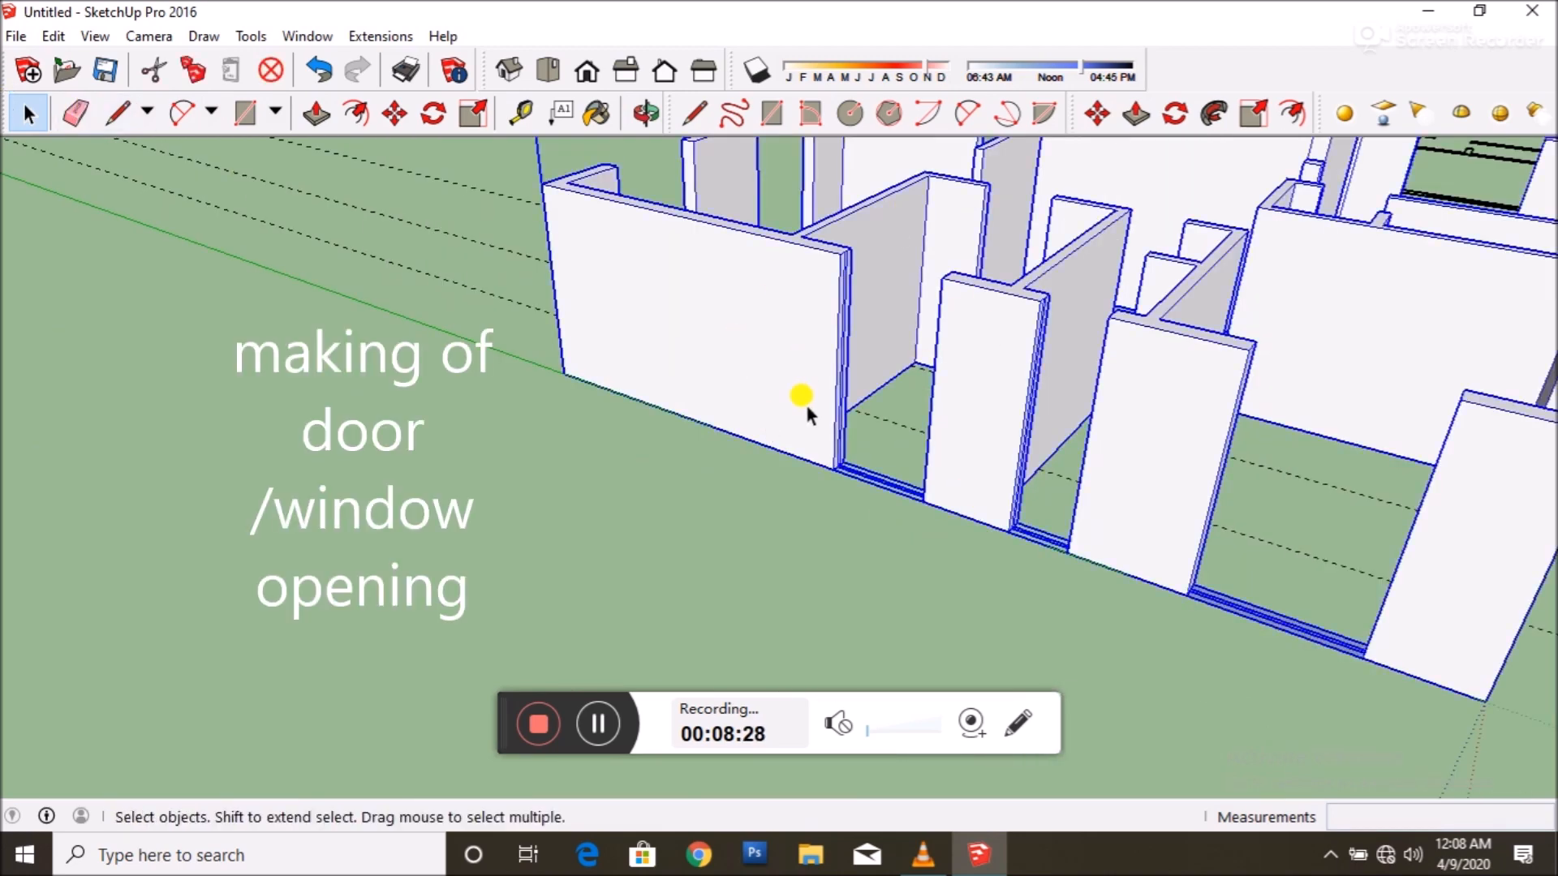
click(118, 114)
scroll(770, 466, up, 5)
scroll(759, 414, down, 2)
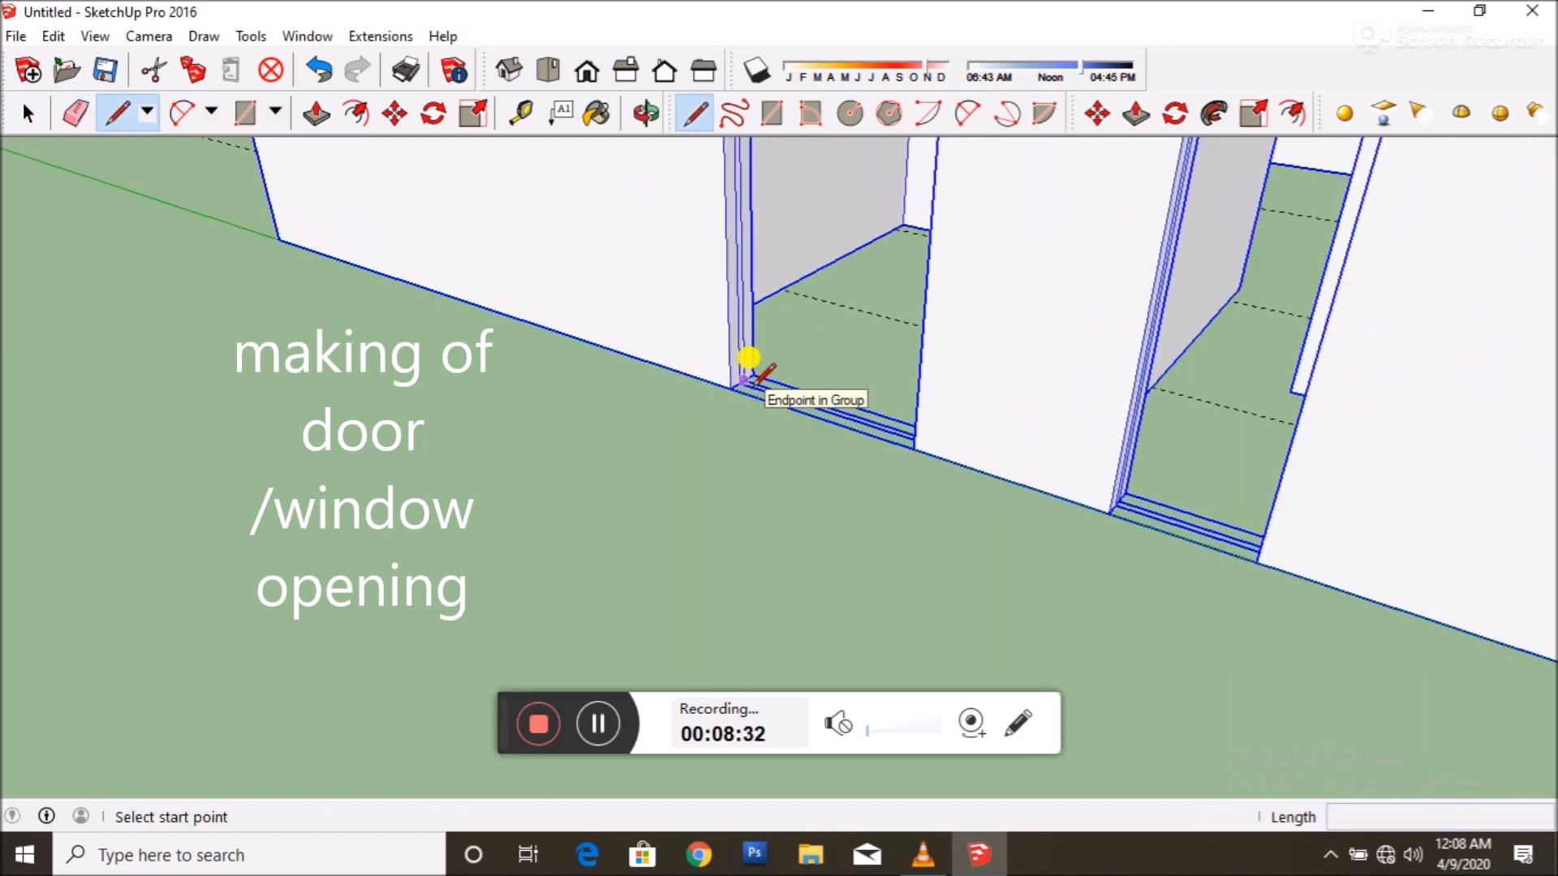
click(29, 109)
- Open the room wall group for editing and clear the selection of its walls
scroll(484, 364, down, 3)
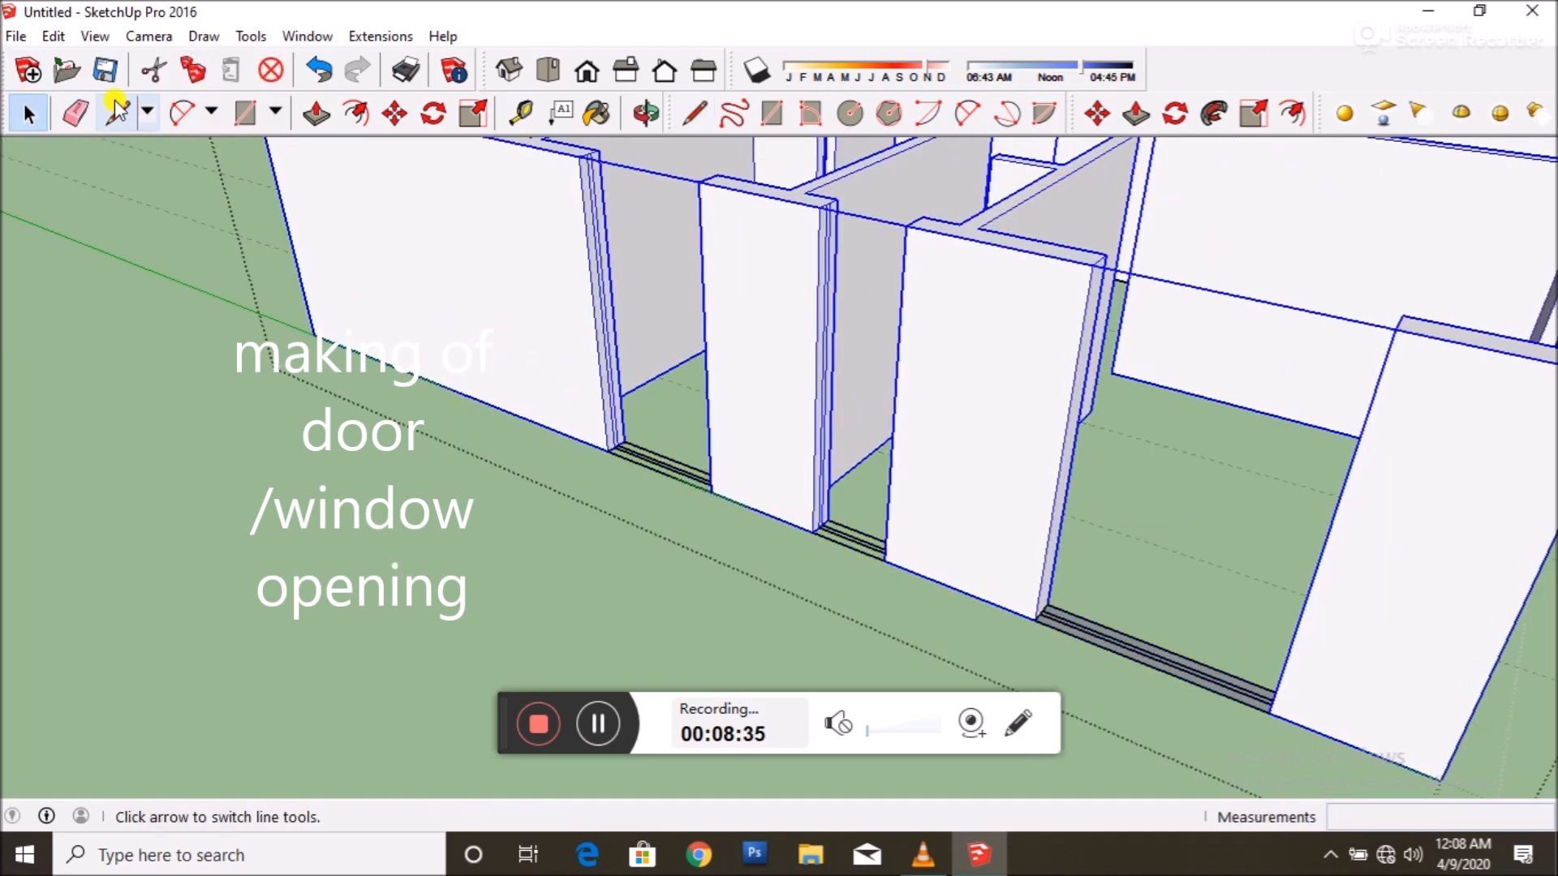
click(451, 227)
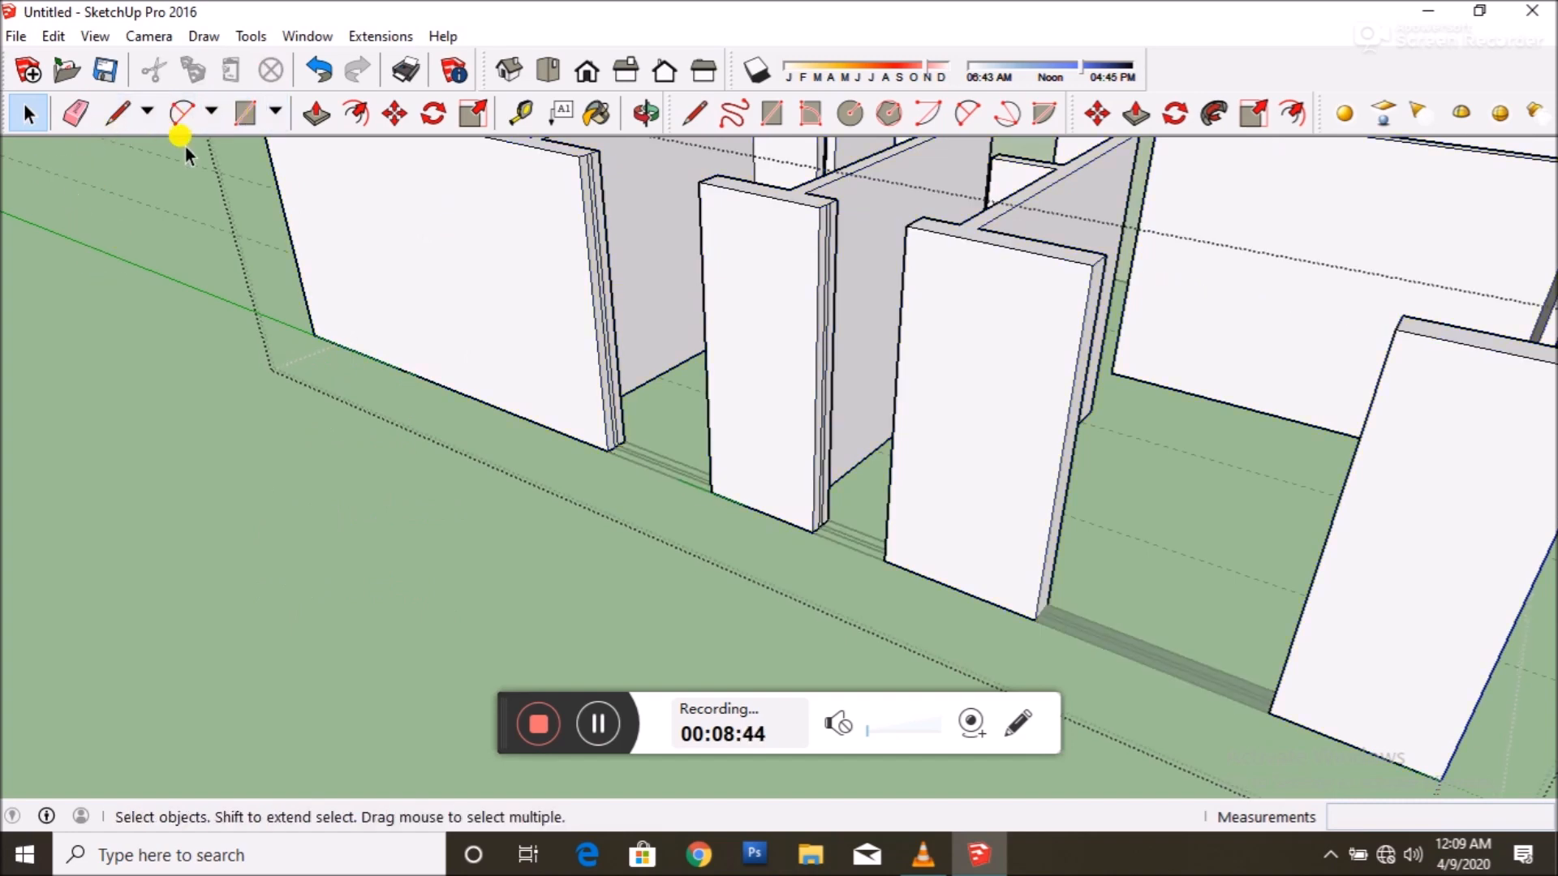
- Draw a 2'6" by 10" sill rectangle and a 3' by 10" lintel rectangle on the wall's end face beside the first window gap
click(239, 114)
scroll(625, 418, up, 5)
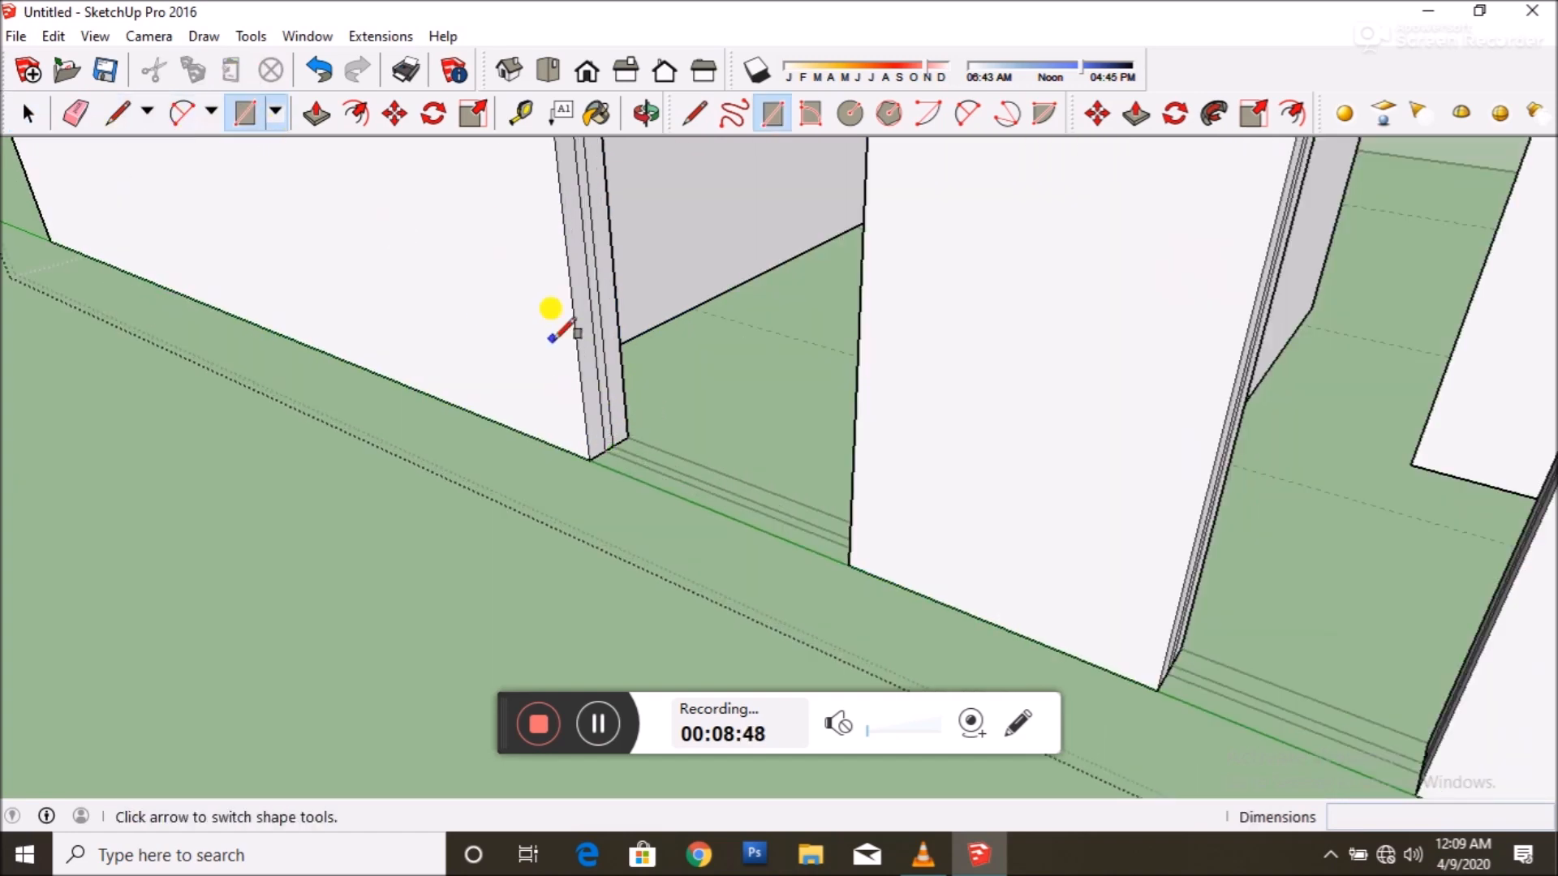
click(626, 437)
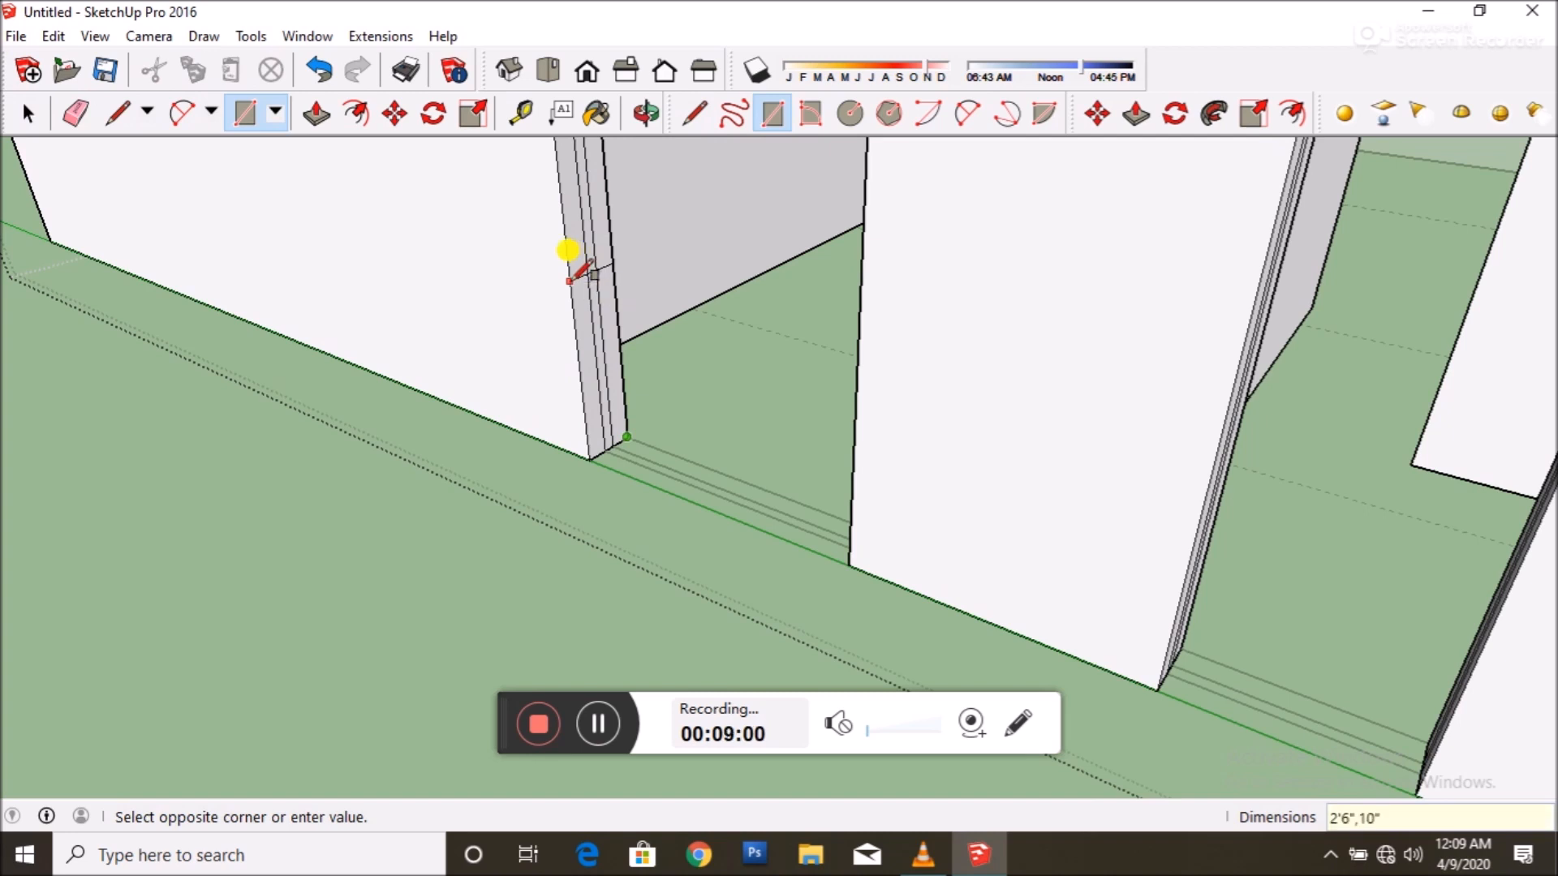
scroll(505, 442, down, 3)
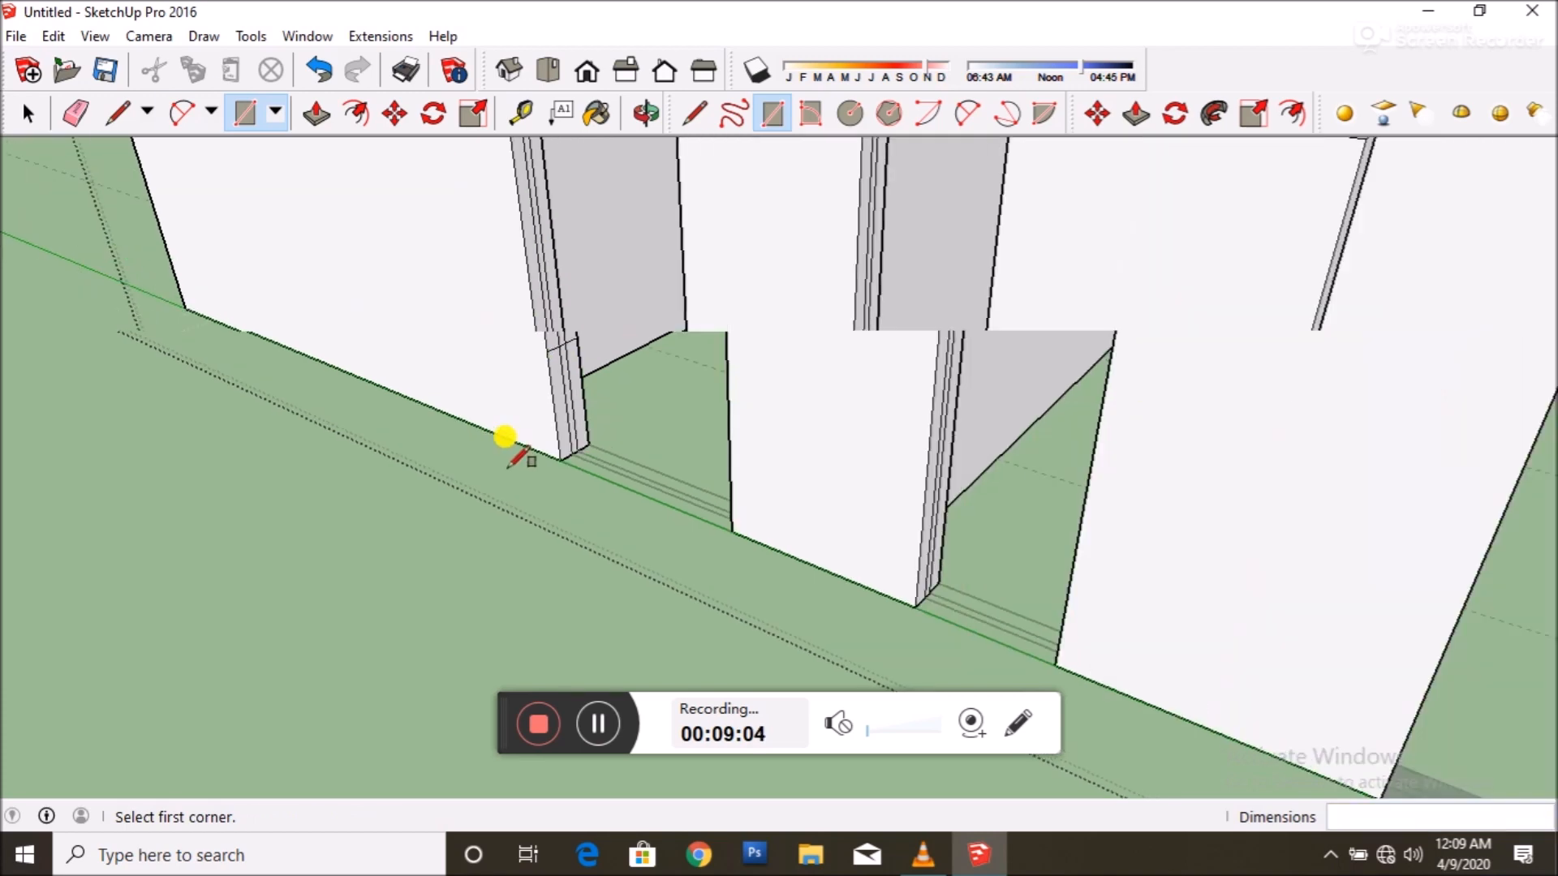
scroll(504, 173, up, 3)
click(500, 155)
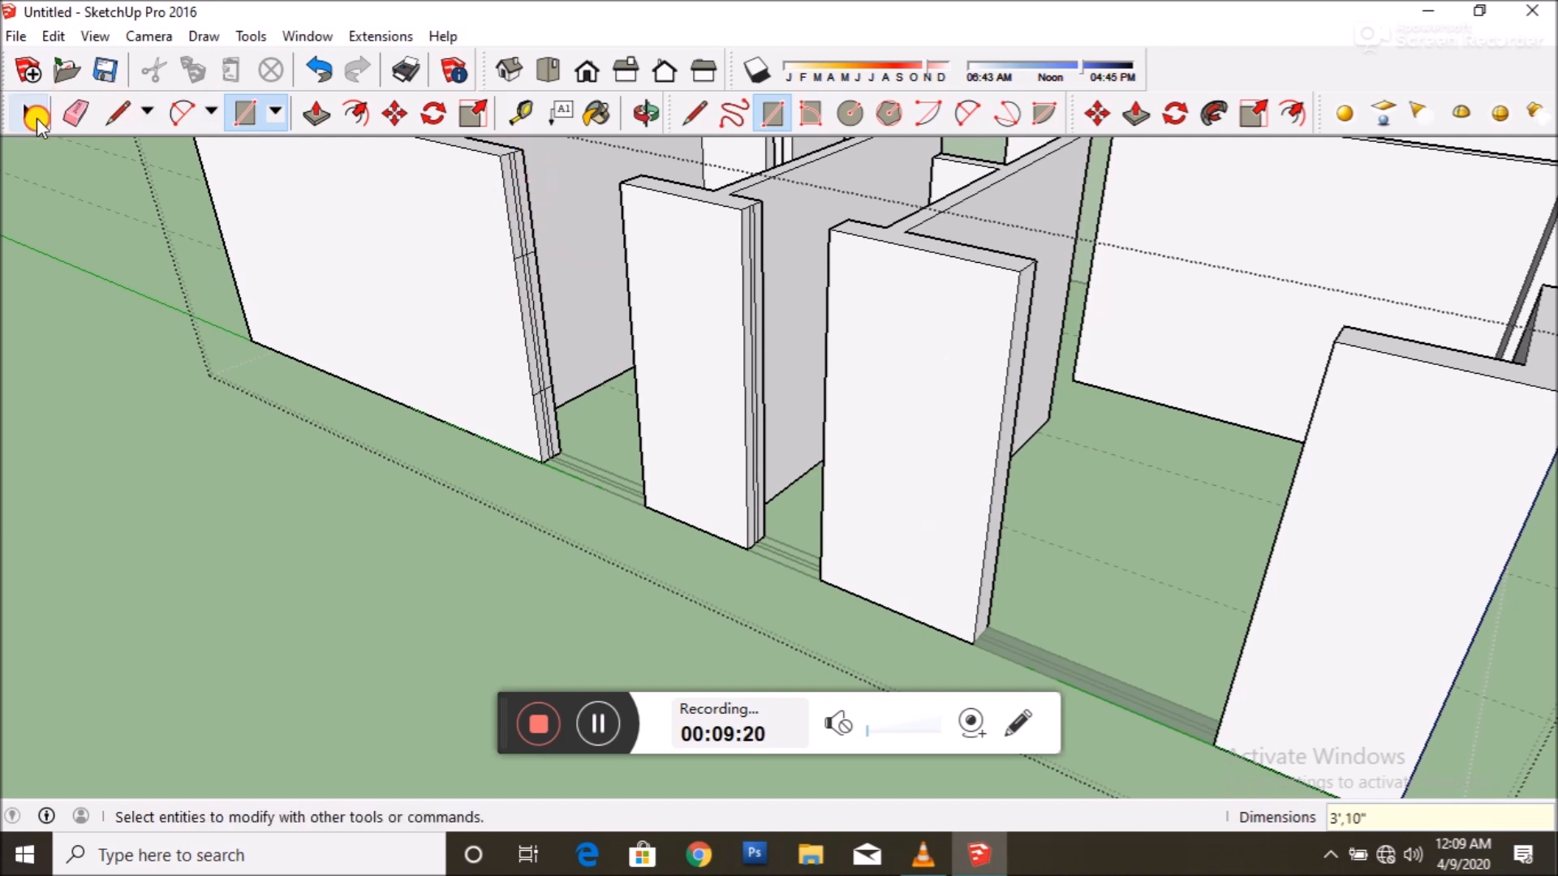
- Erase the leftover vertical lines inside the sill and lintel rectangles on the wall's end face
click(45, 119)
scroll(513, 207, down, 2)
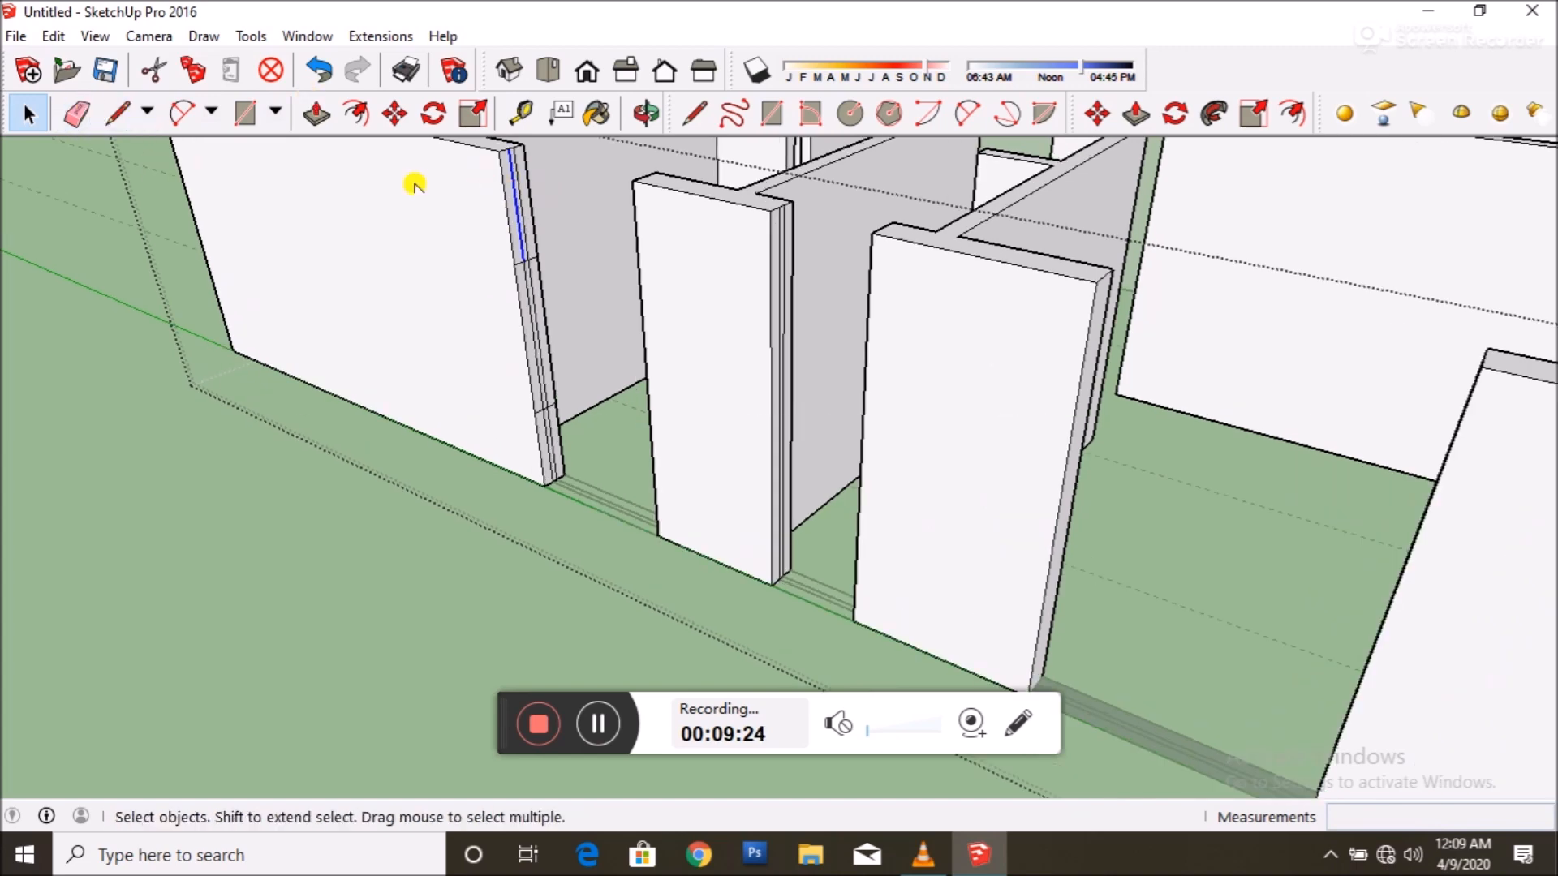
click(76, 114)
scroll(497, 199, up, 5)
scroll(531, 454, down, 3)
scroll(516, 497, up, 2)
drag(527, 498, 545, 503)
scroll(546, 544, down, 4)
- Select the lintel and sill faces on the wall end and make them one group
click(25, 116)
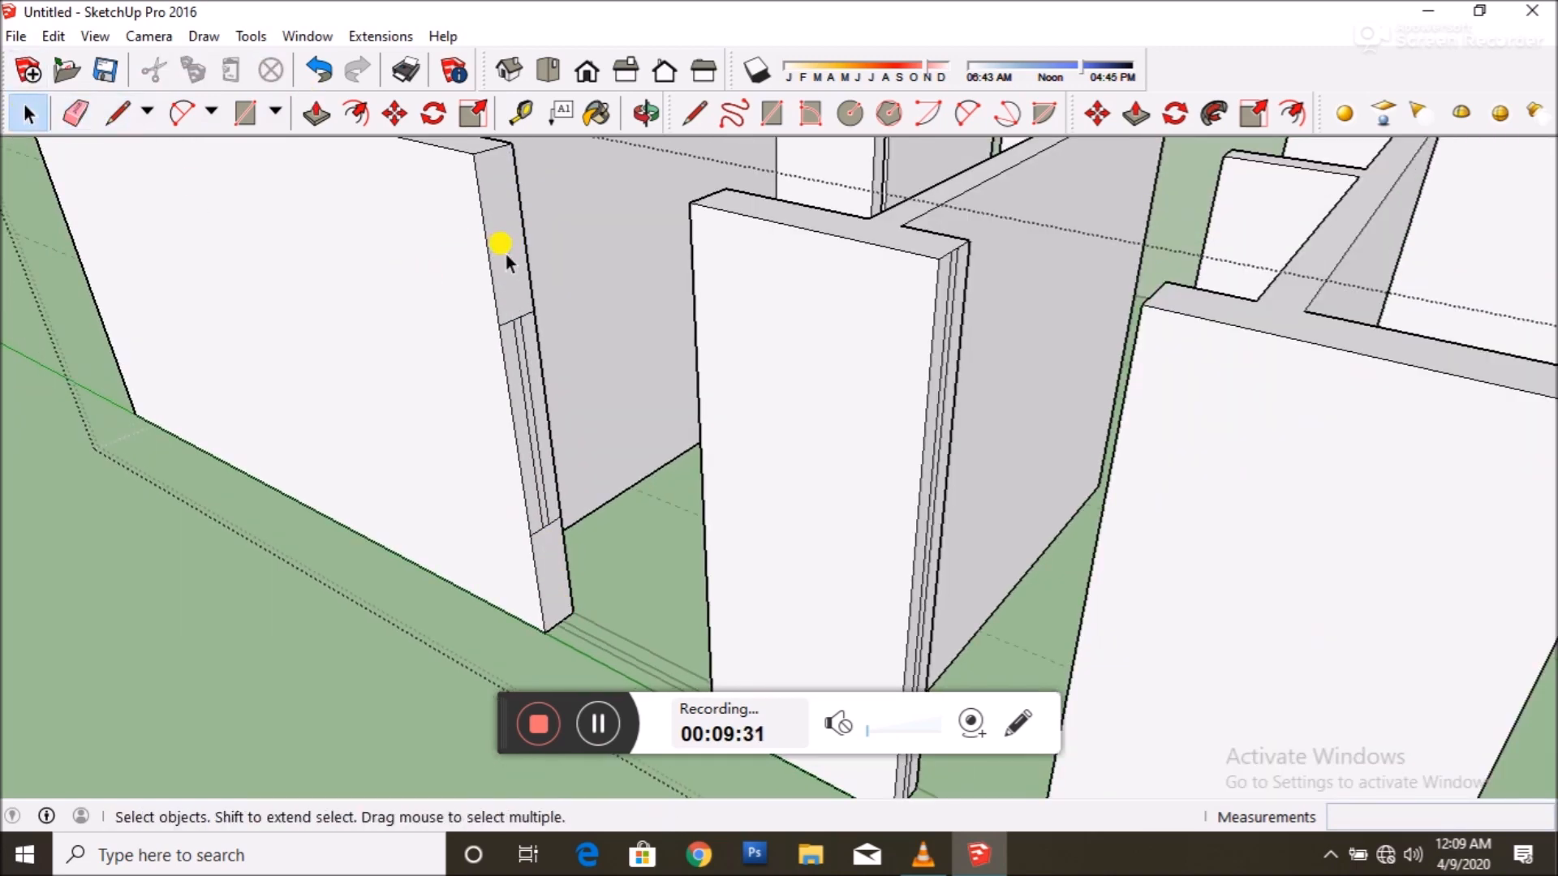
click(504, 255)
shift+click(553, 563)
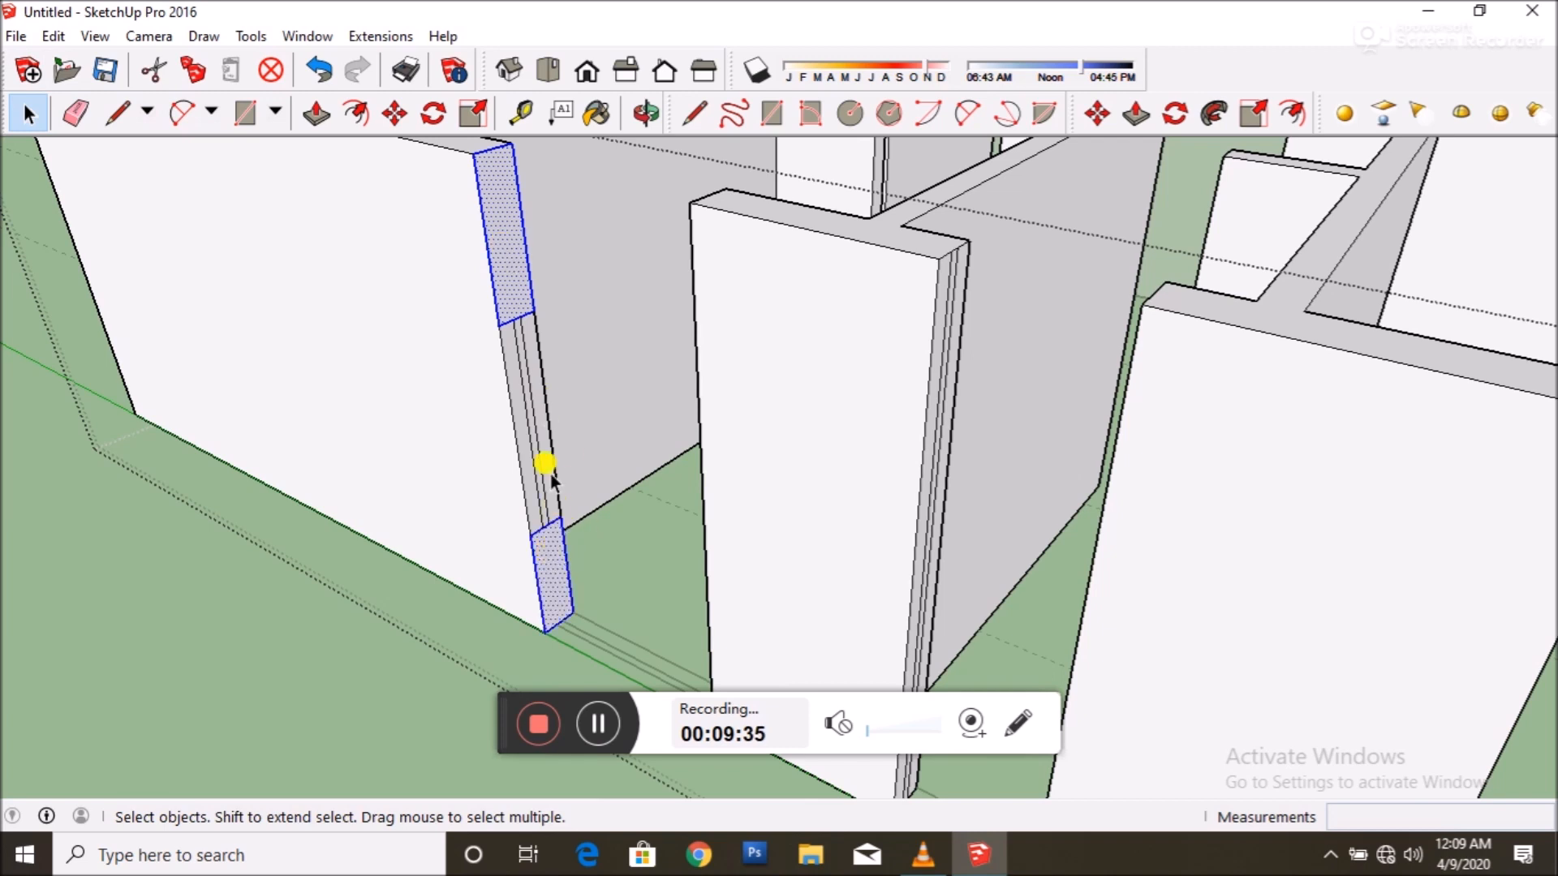
right_click(535, 253)
click(600, 453)
- Within the new group, extrude the lintel and sill faces 4' 6" across the window gap to the neighbouring wall, and leave the group
double_click(505, 281)
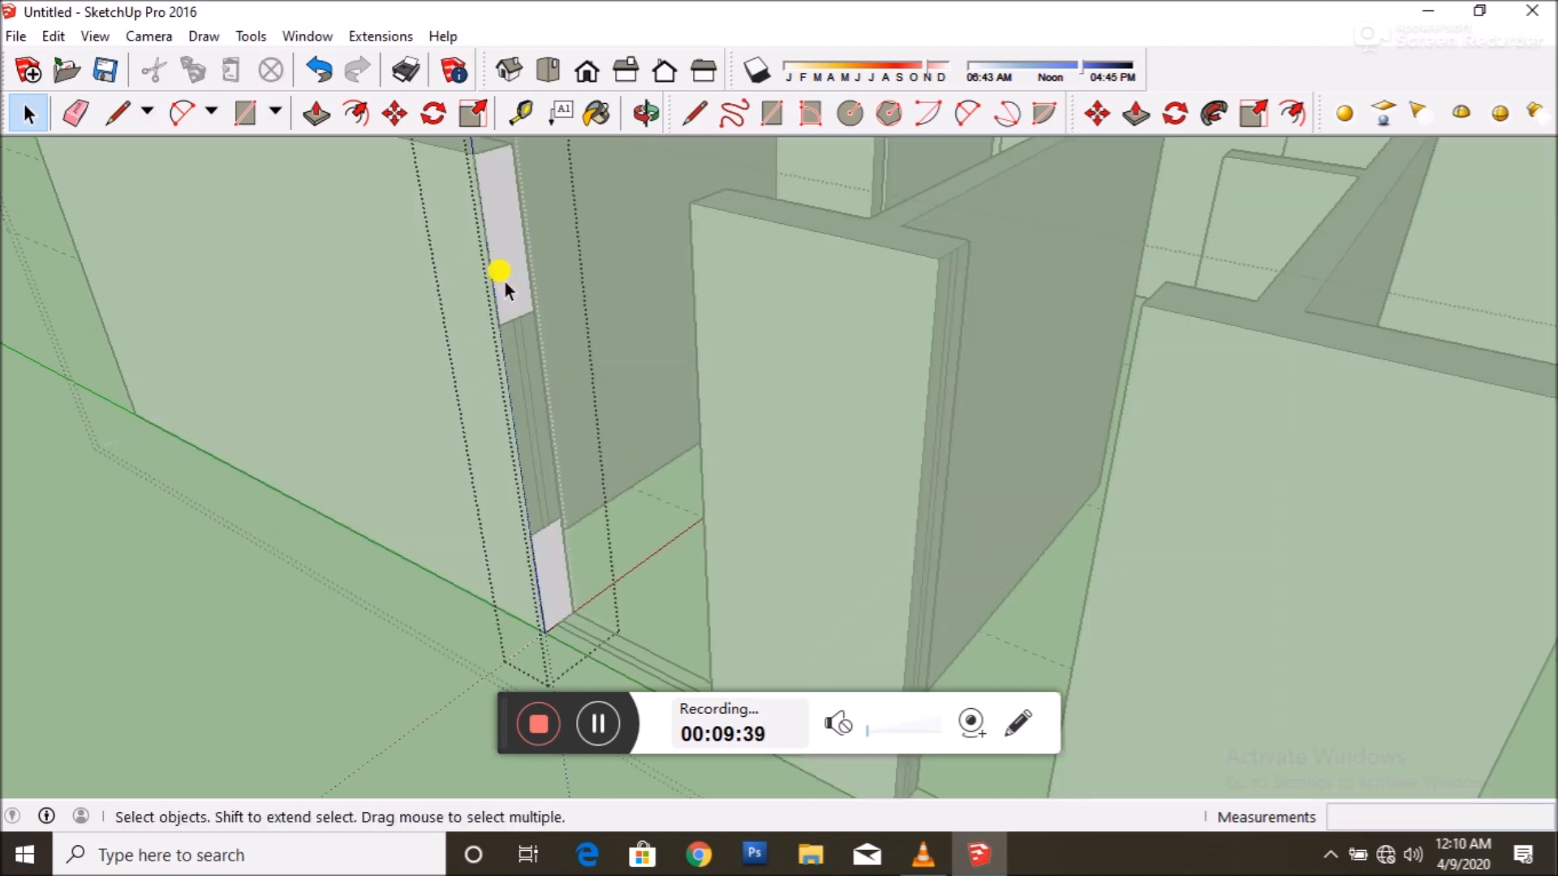
key(p)
drag(472, 154, 682, 202)
key(space)
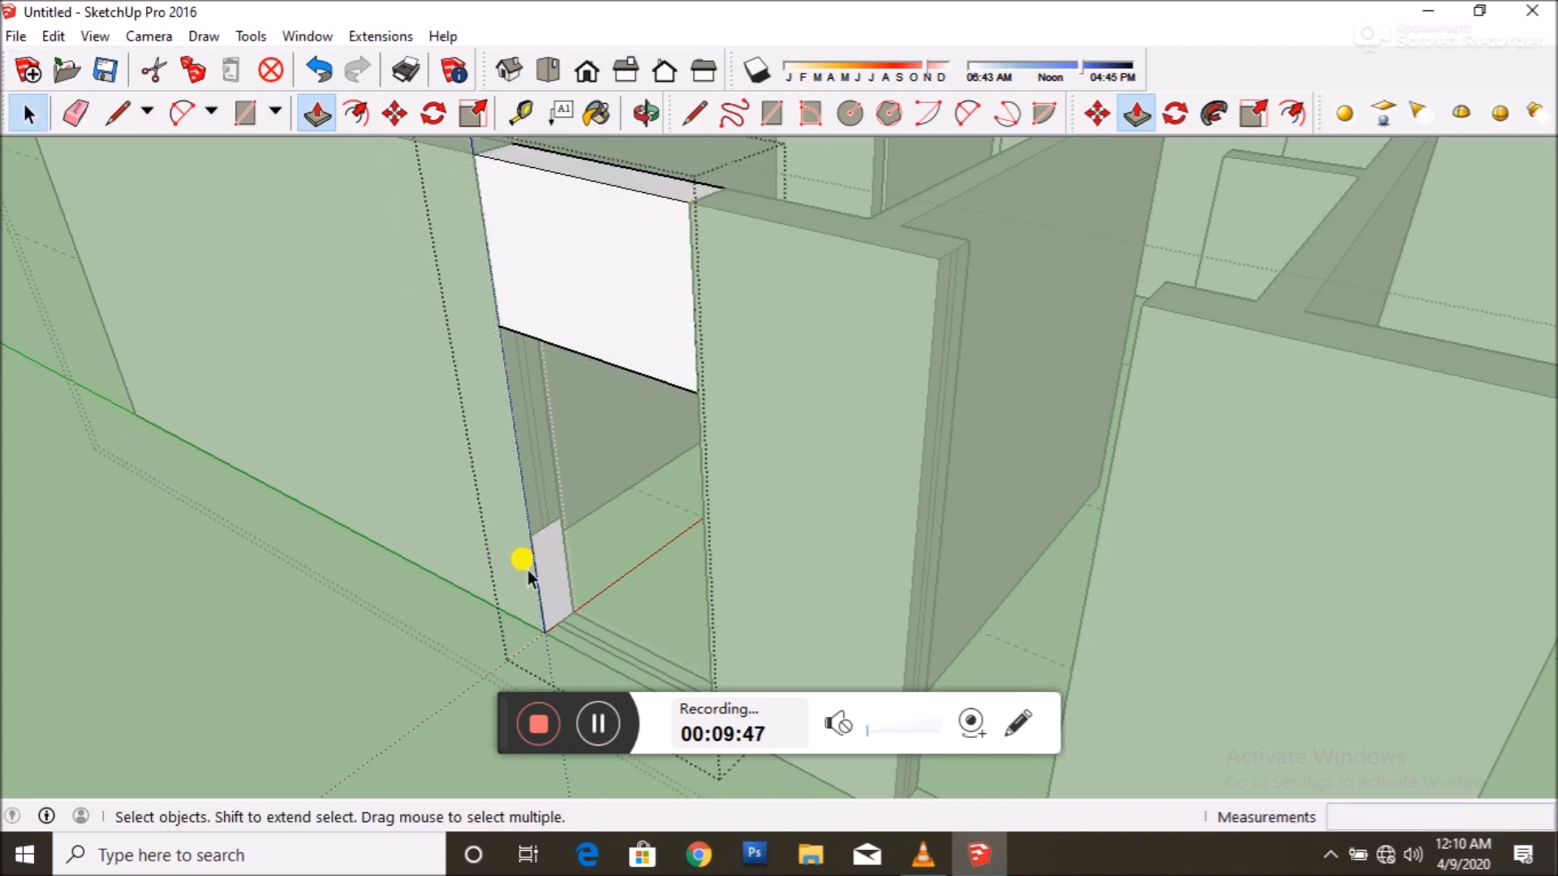
key(p)
click(531, 542)
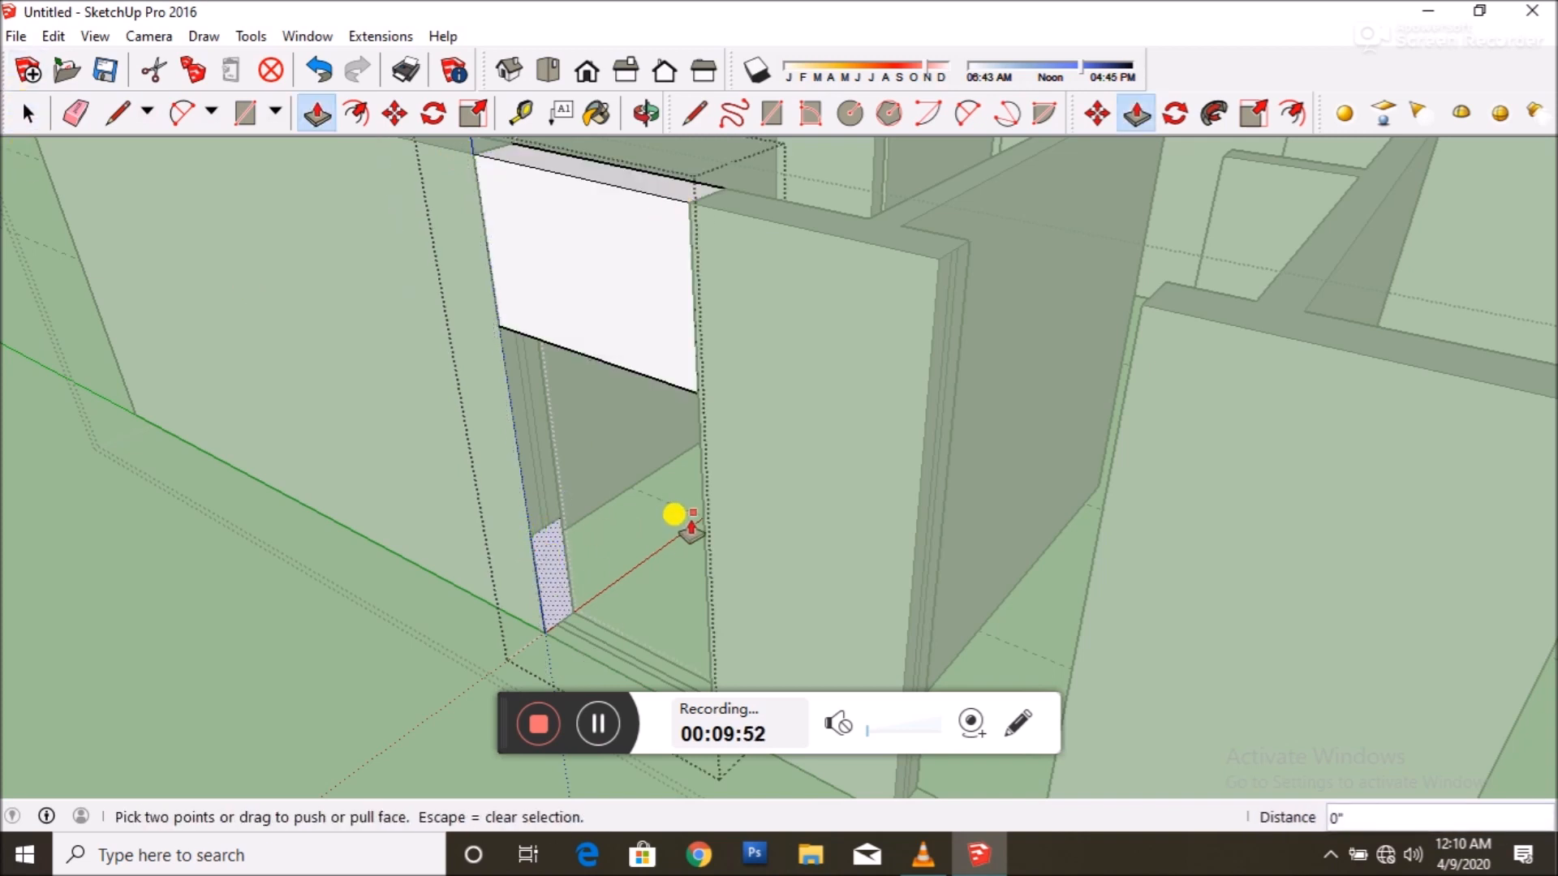
drag(560, 568, 691, 548)
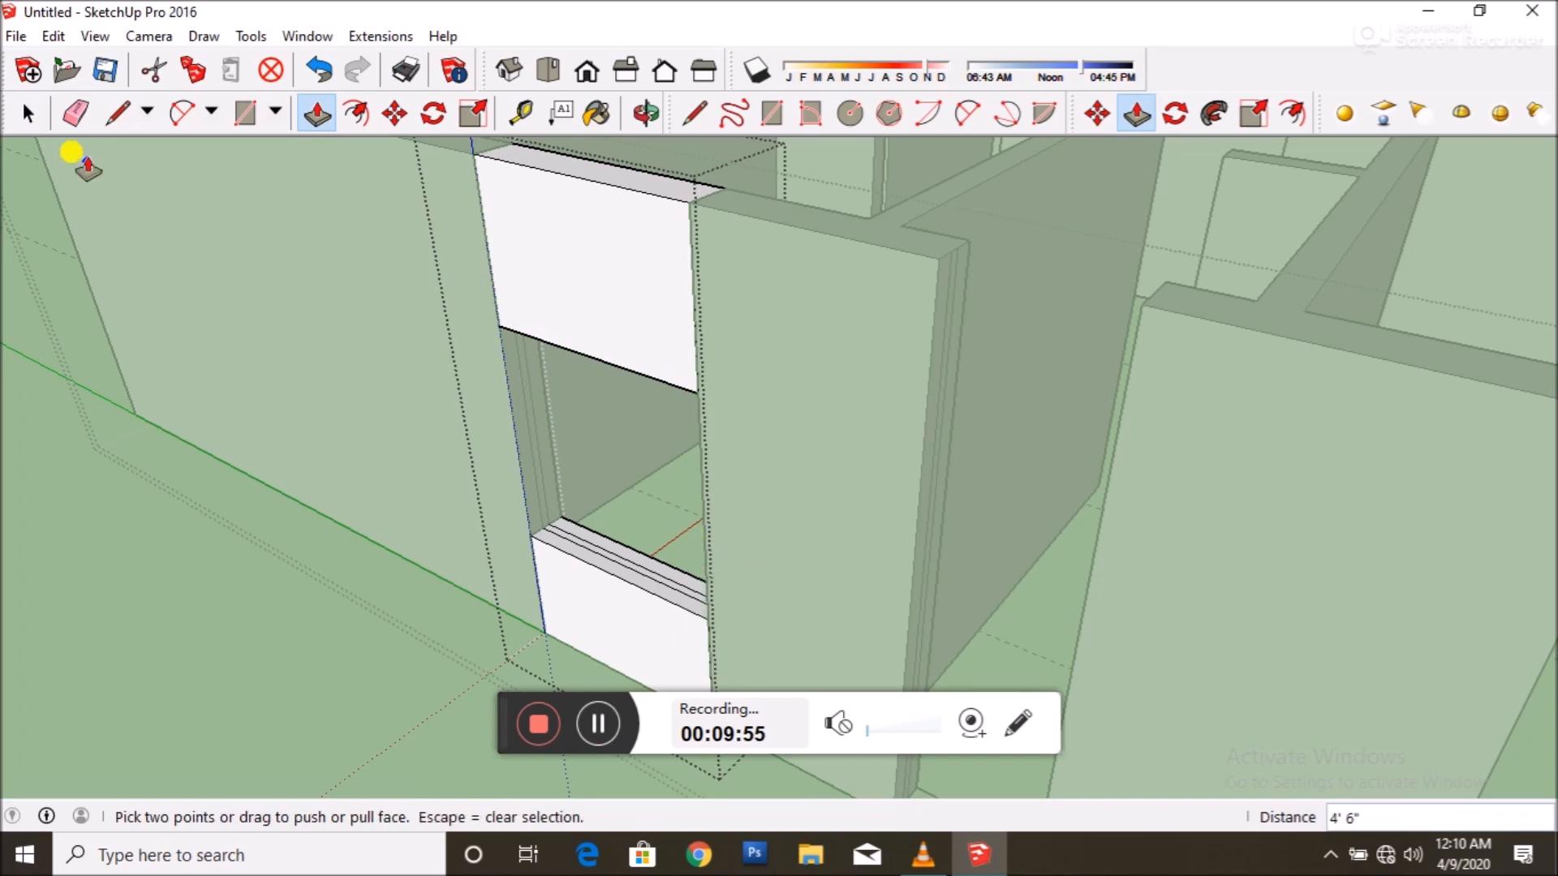
click(28, 112)
click(125, 498)
- Copy the sill-and-lintel group along the same exterior wall to the wider window gap near the corner
scroll(400, 567, down, 5)
middle_drag(586, 412, 786, 410)
click(753, 347)
scroll(762, 432, up, 3)
key(m)
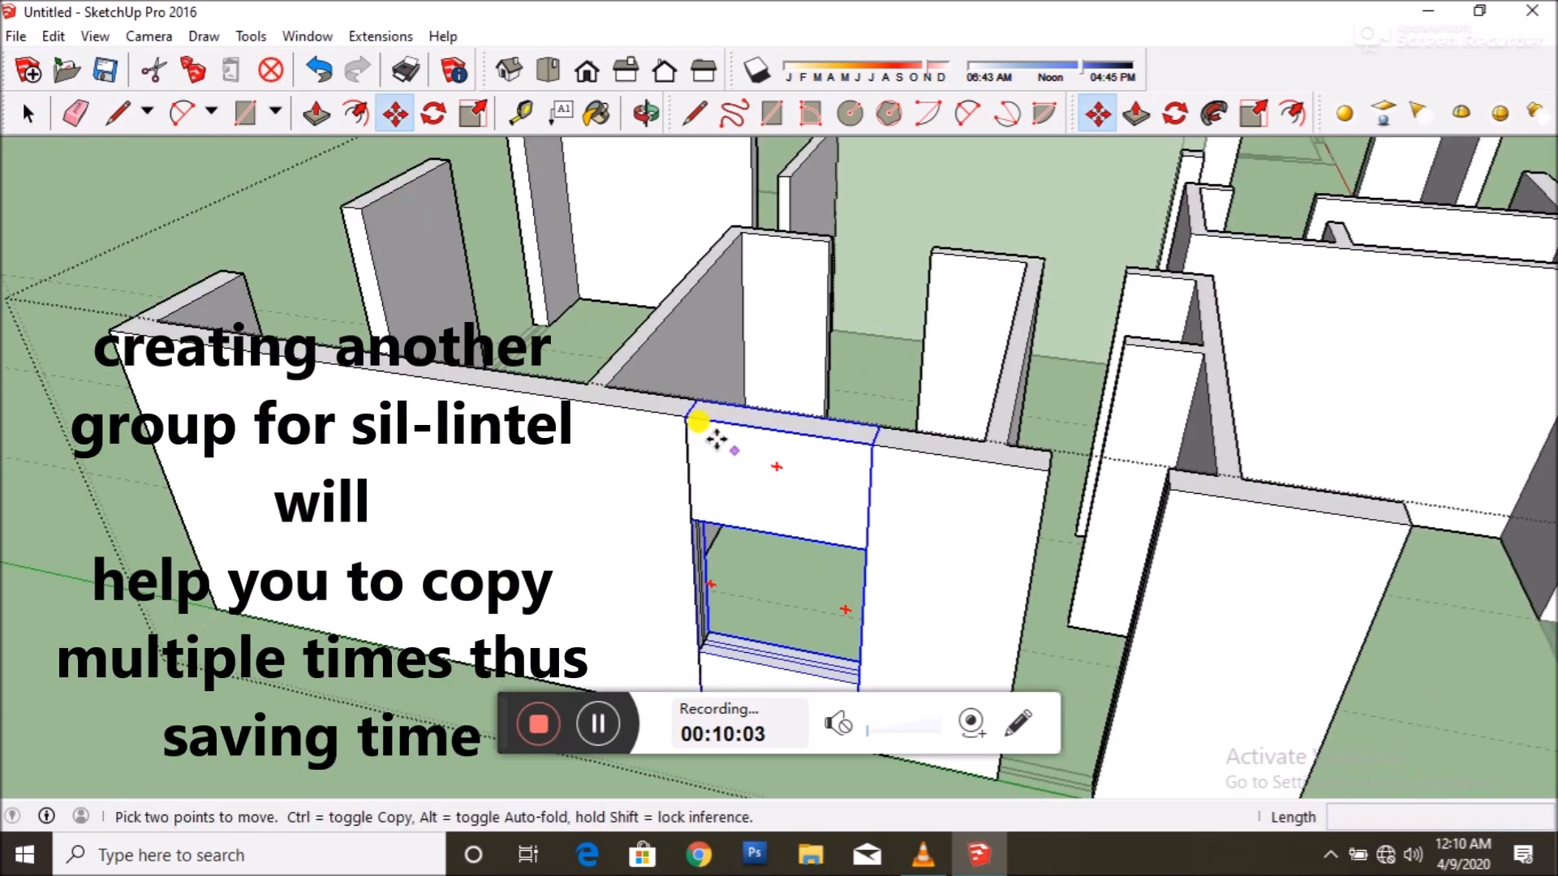
key(ctrl)
click(716, 439)
scroll(747, 320, down, 4)
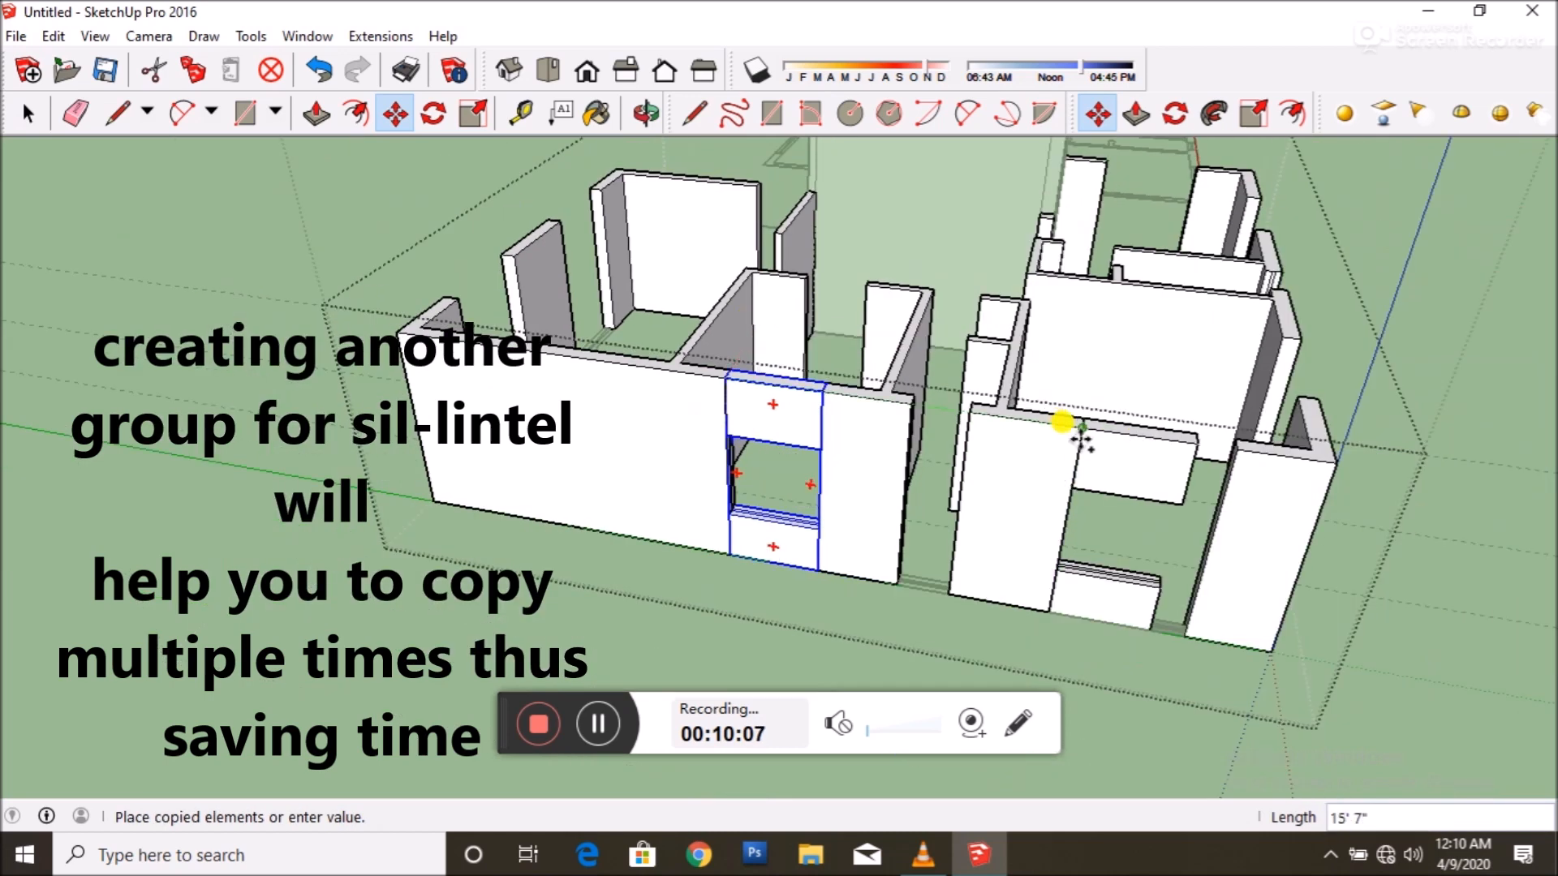
click(1128, 479)
- Scale the copied sill-and-lintel group lengthwise to fill the wider window gap, and leave the wall group
key(s)
scroll(1141, 547, down, 2)
scroll(1146, 547, up, 6)
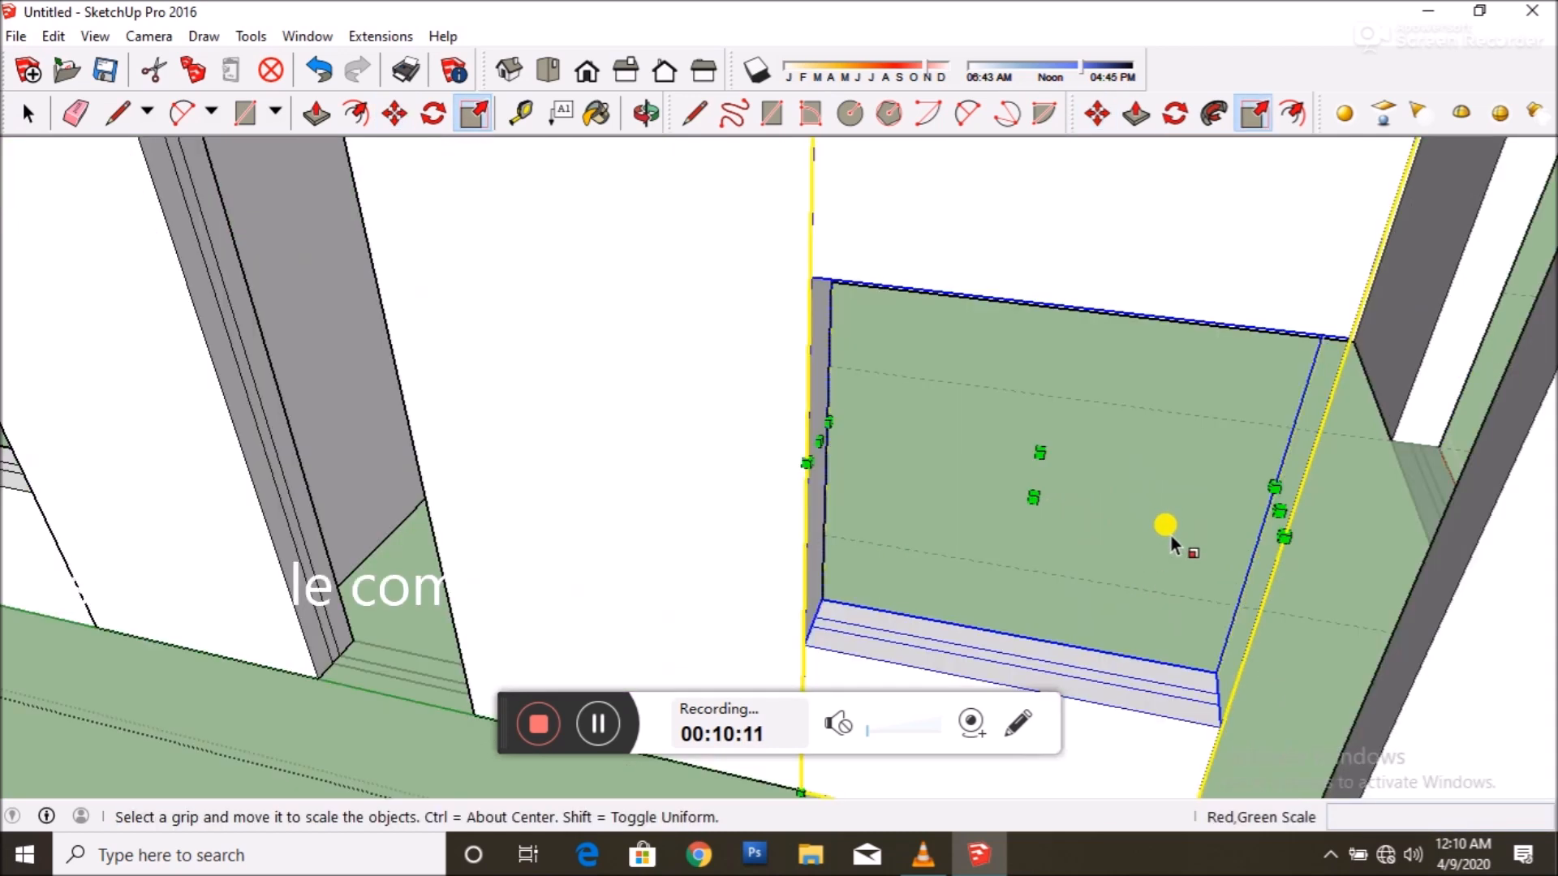
drag(1258, 492, 1460, 532)
scroll(1133, 497, down, 6)
middle_drag(1133, 497, 1029, 558)
click(26, 115)
click(370, 335)
- Reopen the room wall group and copy the wide sill-and-lintel group into the window gap of the opposite exterior wall
scroll(473, 329, down, 3)
middle_drag(707, 496, 463, 496)
scroll(559, 444, up, 2)
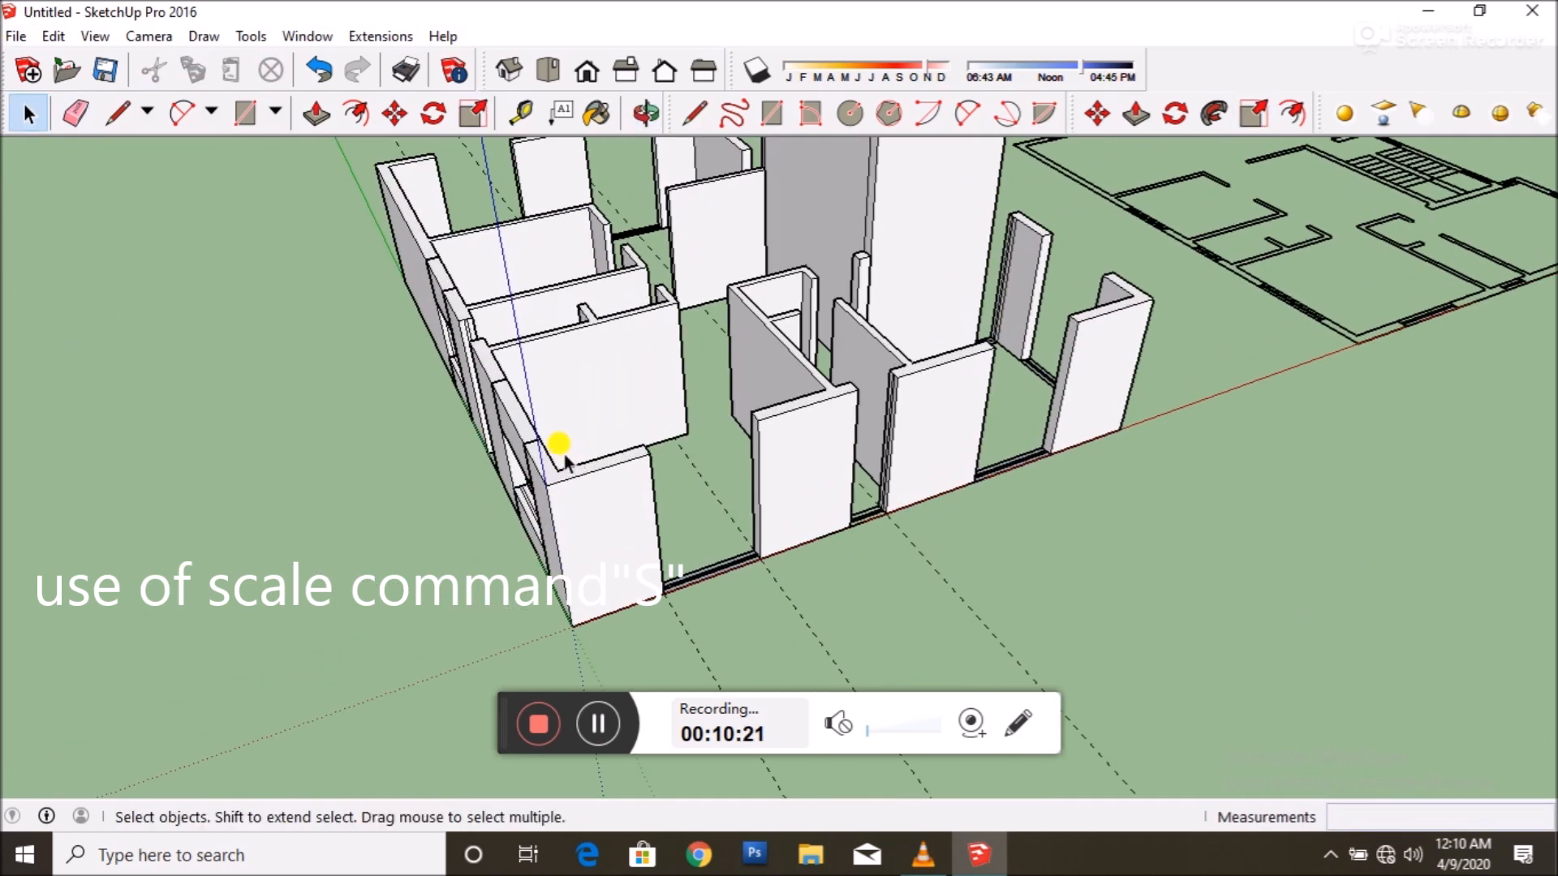
double_click(511, 406)
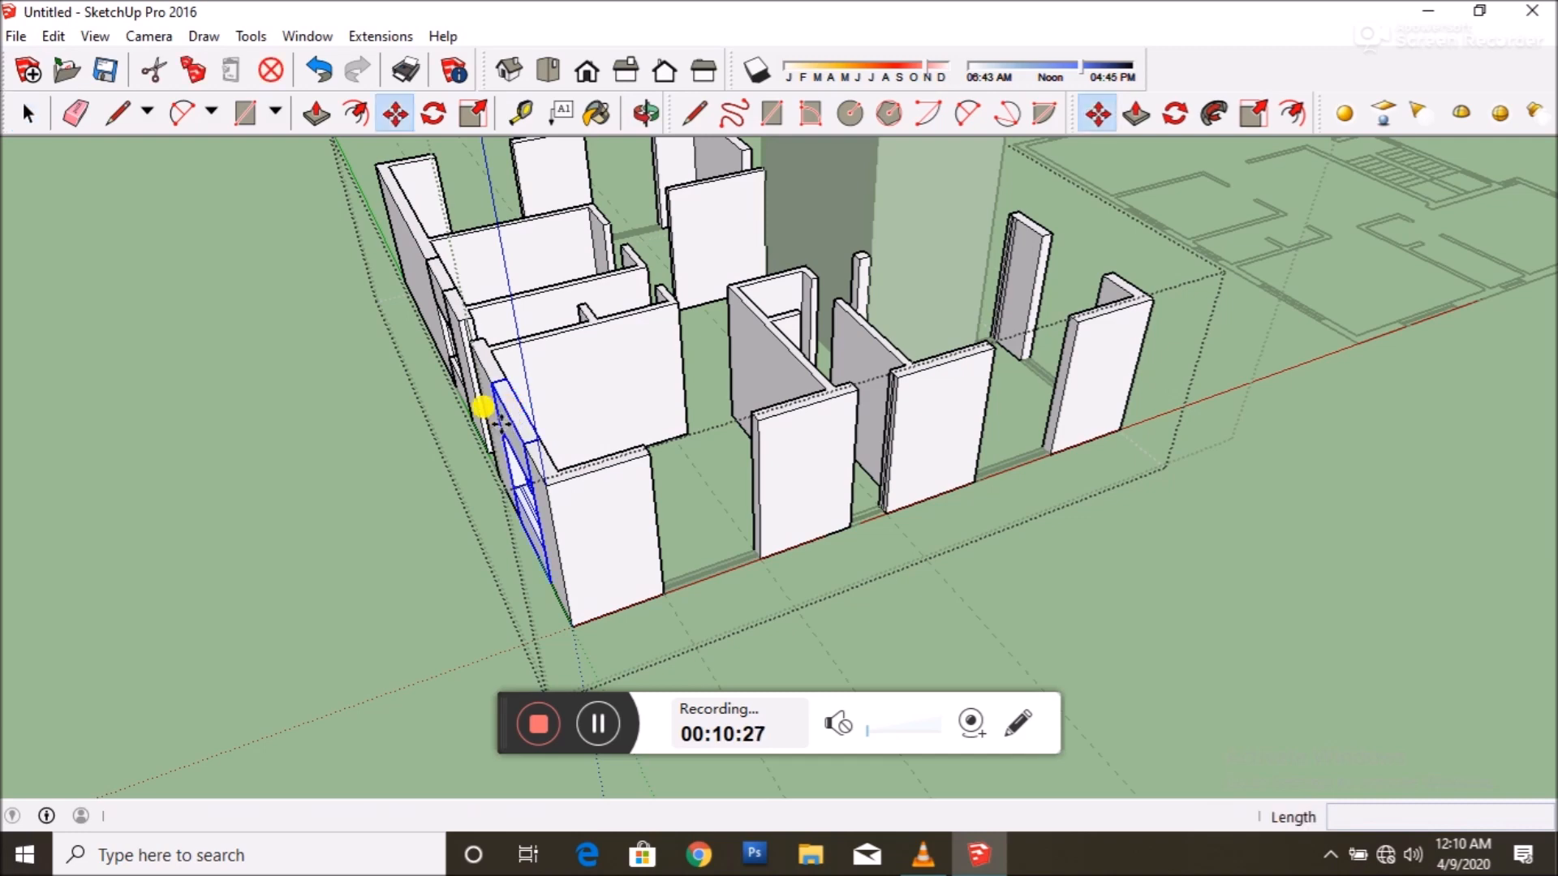
key(m)
scroll(489, 390, up, 3)
click(524, 378)
scroll(383, 485, down, 2)
key(ctrl)
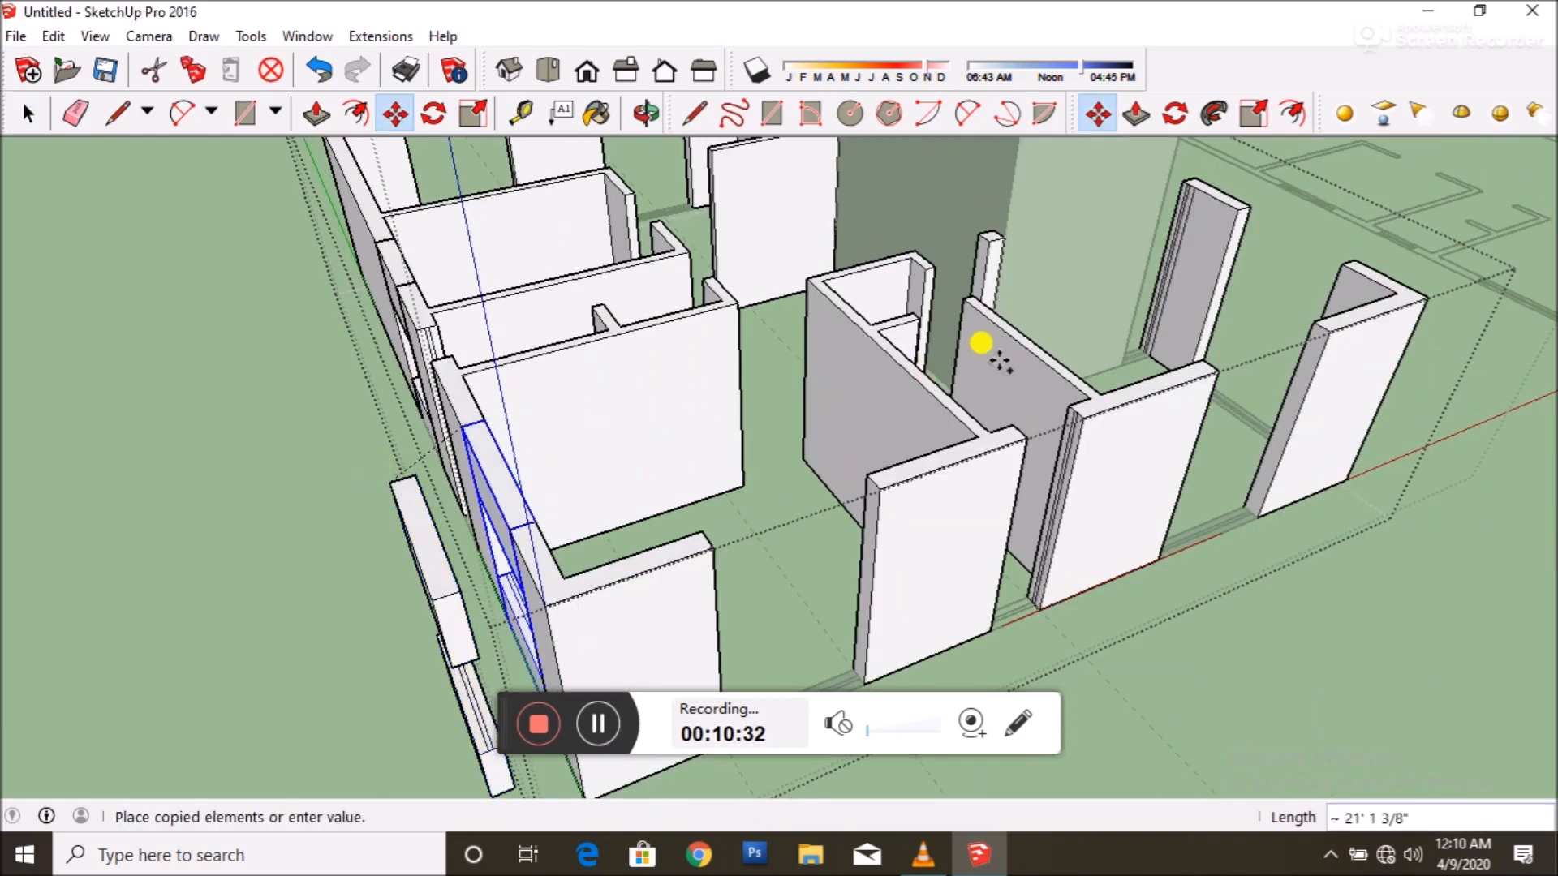
scroll(1238, 245, up, 3)
click(1242, 202)
scroll(1223, 276, down, 5)
middle_drag(1064, 347, 1071, 389)
- Copy the wide sill-and-lintel group to the edge of the window gap in the adjoining exterior wall around the corner
click(28, 113)
click(880, 459)
key(m)
scroll(911, 470, up, 5)
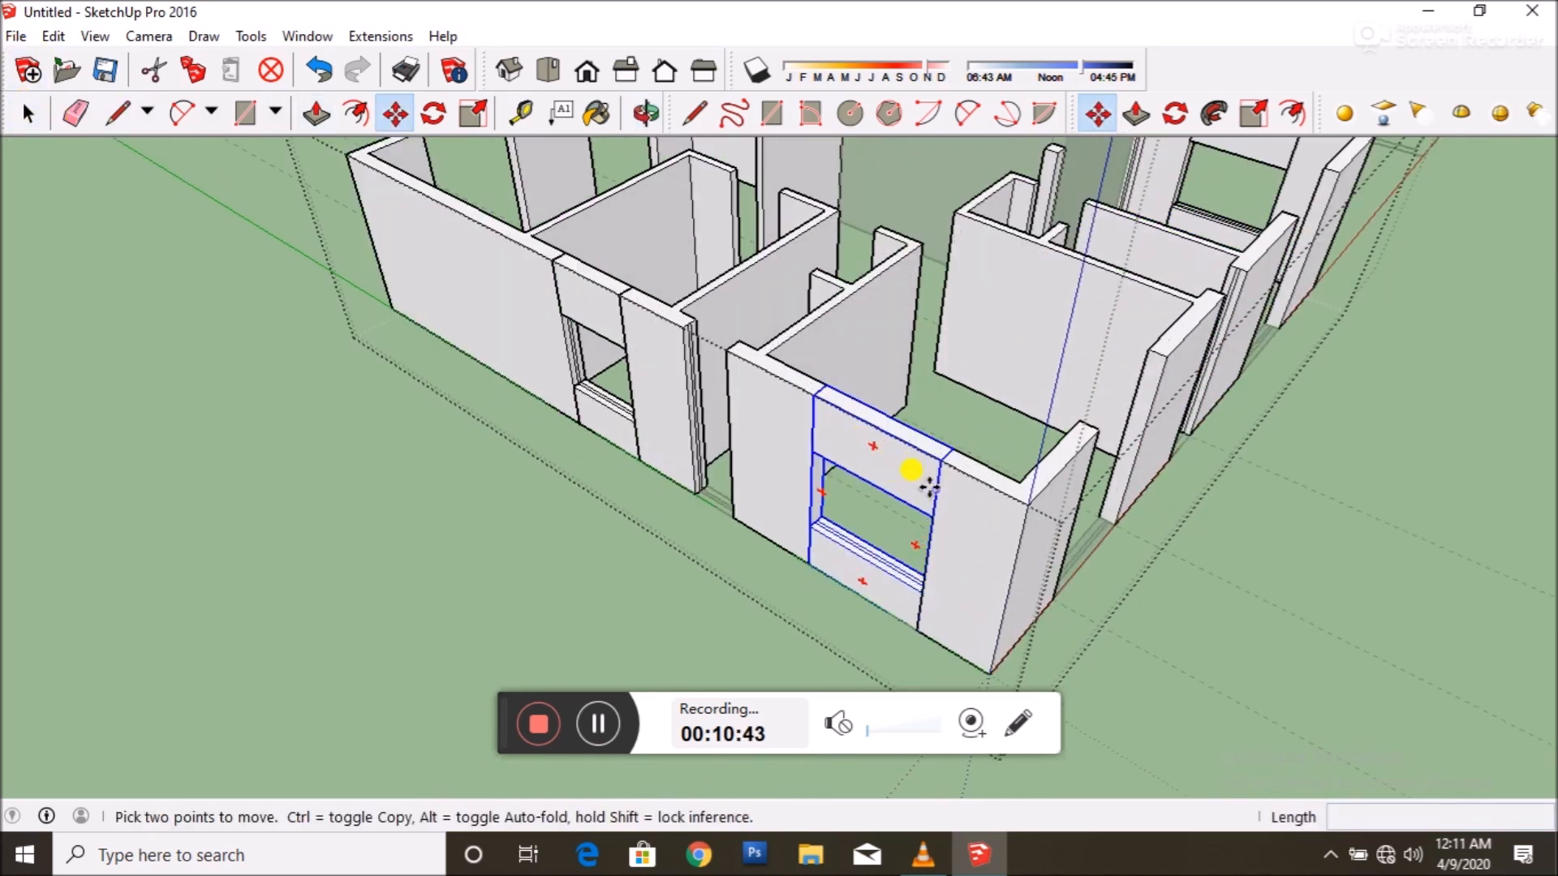
key(ctrl)
click(1190, 380)
click(1195, 380)
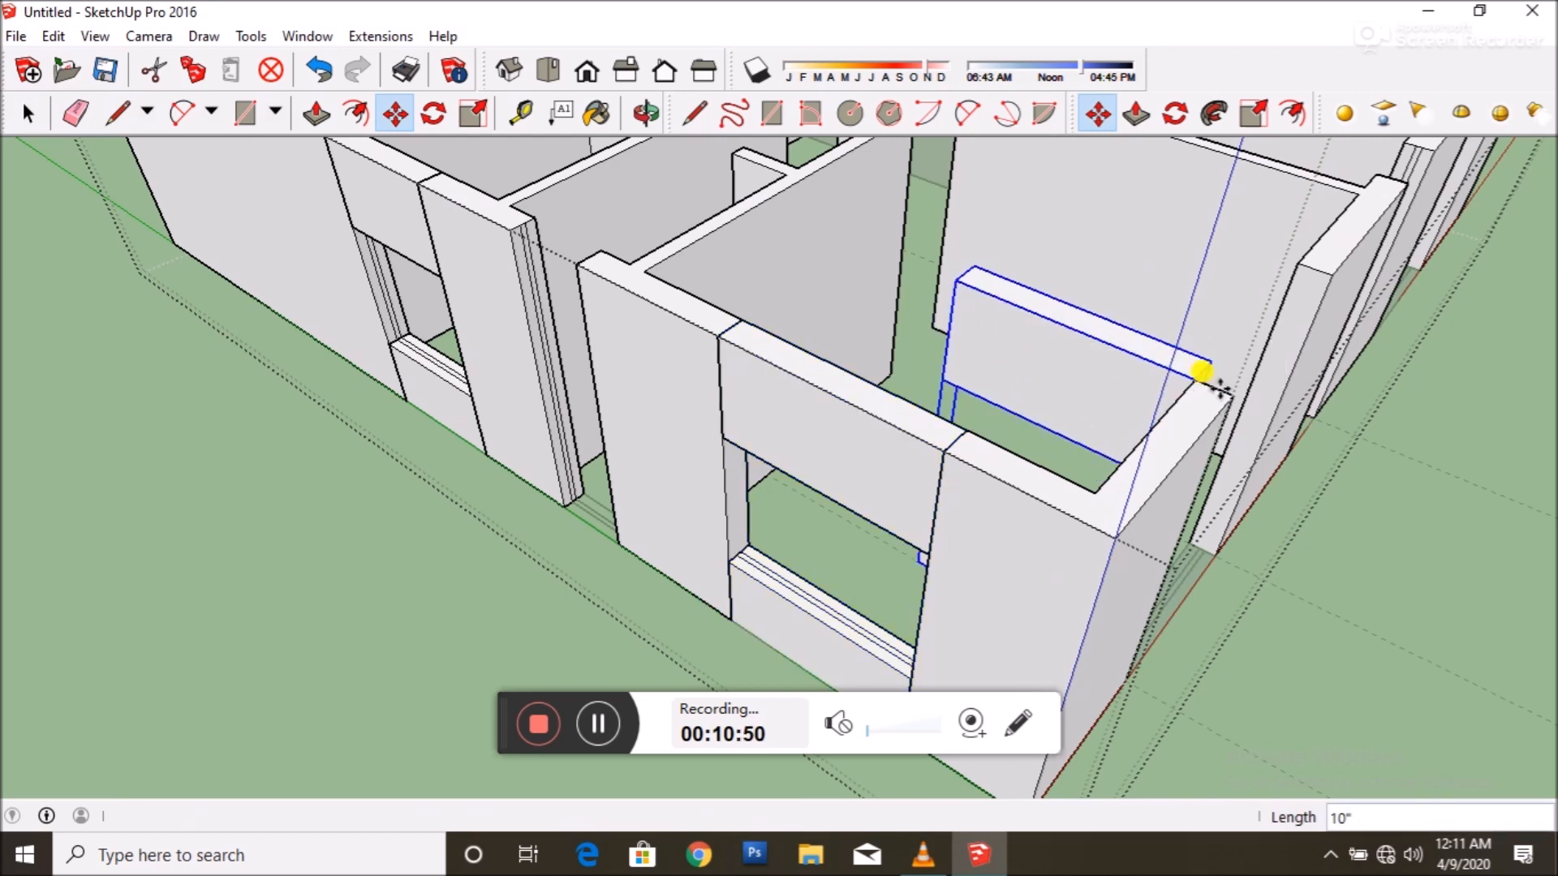
- Rotate the copied sill-and-lintel group about its corner to line up with the adjoining exterior wall
click(432, 112)
click(1198, 380)
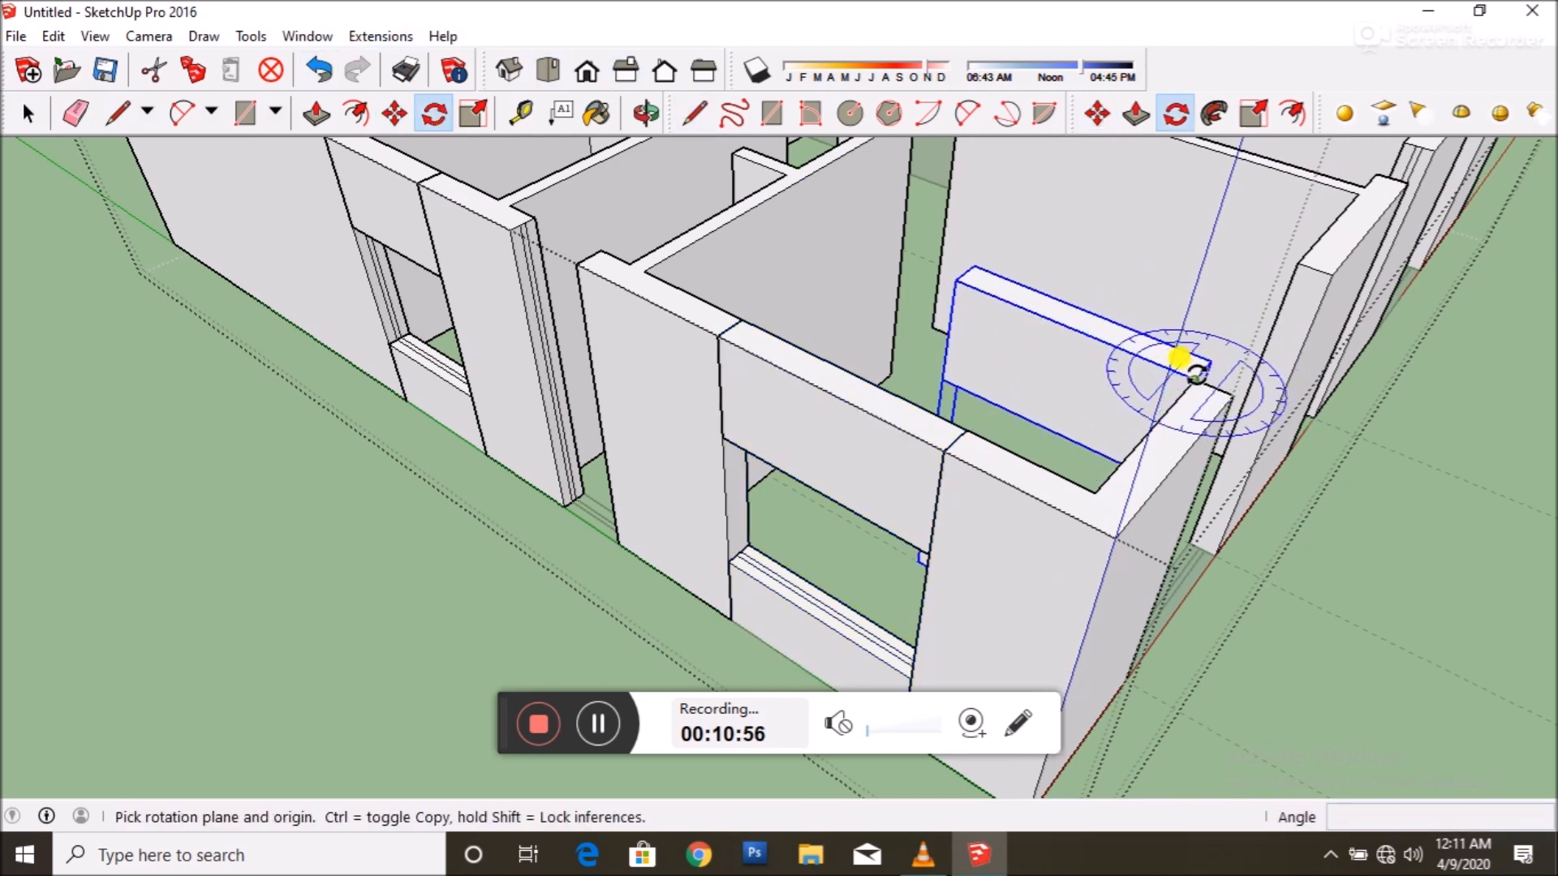
click(1304, 236)
click(1331, 254)
middle_drag(1332, 254, 997, 382)
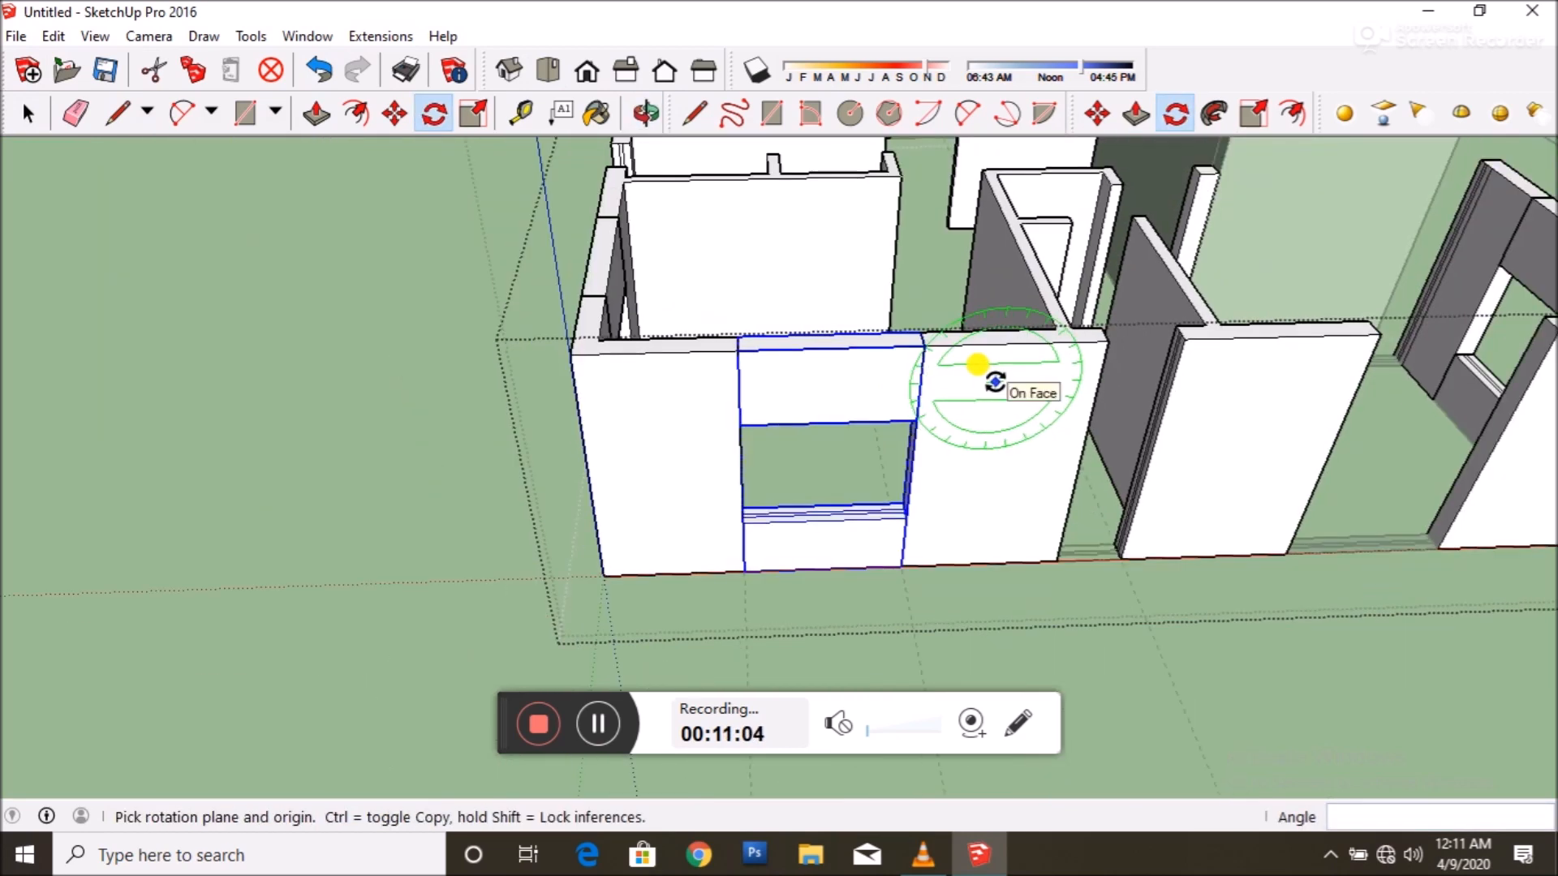
- Copy the rotated sill-and-lintel group along the same exterior wall into its other large window gap
key(m)
click(734, 350)
key(ctrl)
click(1368, 345)
scroll(1124, 357, down, 3)
middle_drag(1207, 404, 888, 414)
scroll(904, 477, up, 2)
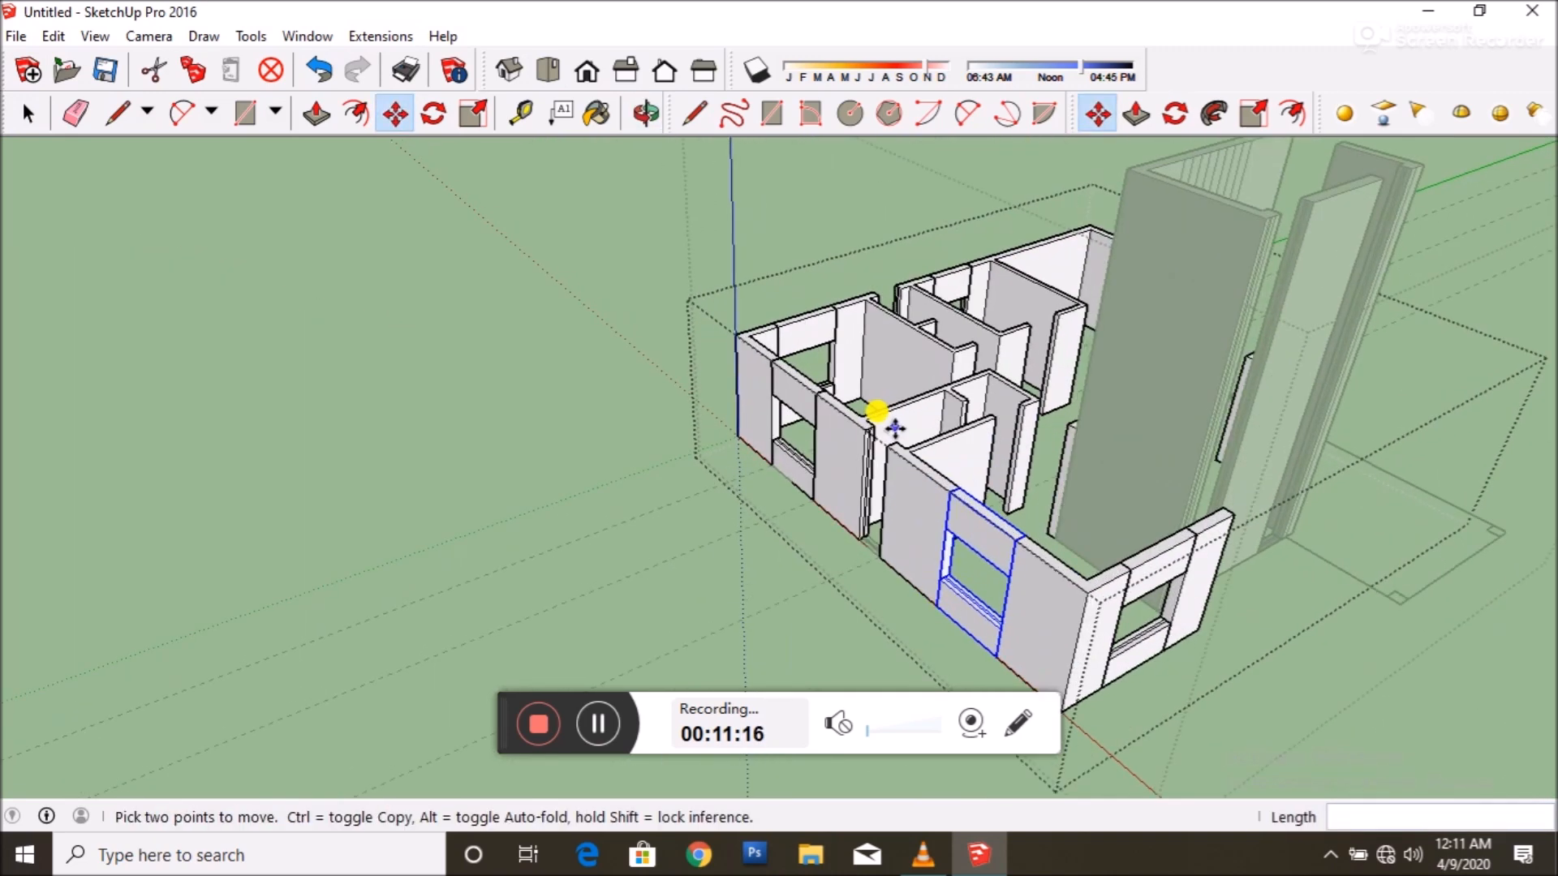
- Copy the sill-and-lintel group into both window gaps of the far parallel exterior wall, spacing the second copy 11' 10" from the first
middle_drag(890, 428, 817, 383)
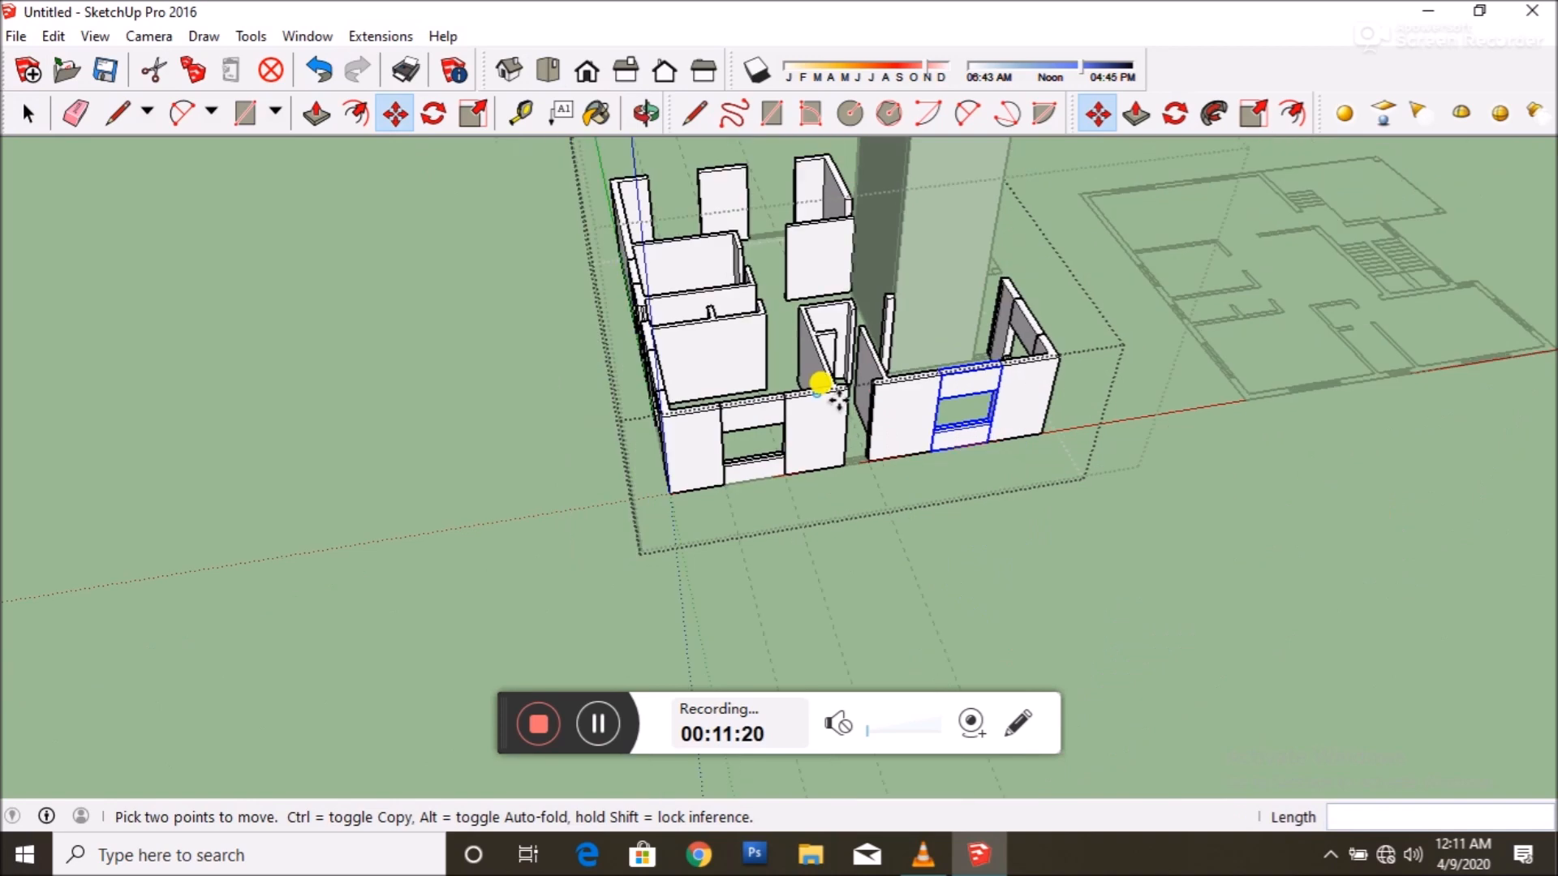
scroll(897, 348, up, 5)
scroll(954, 358, up, 3)
click(1030, 365)
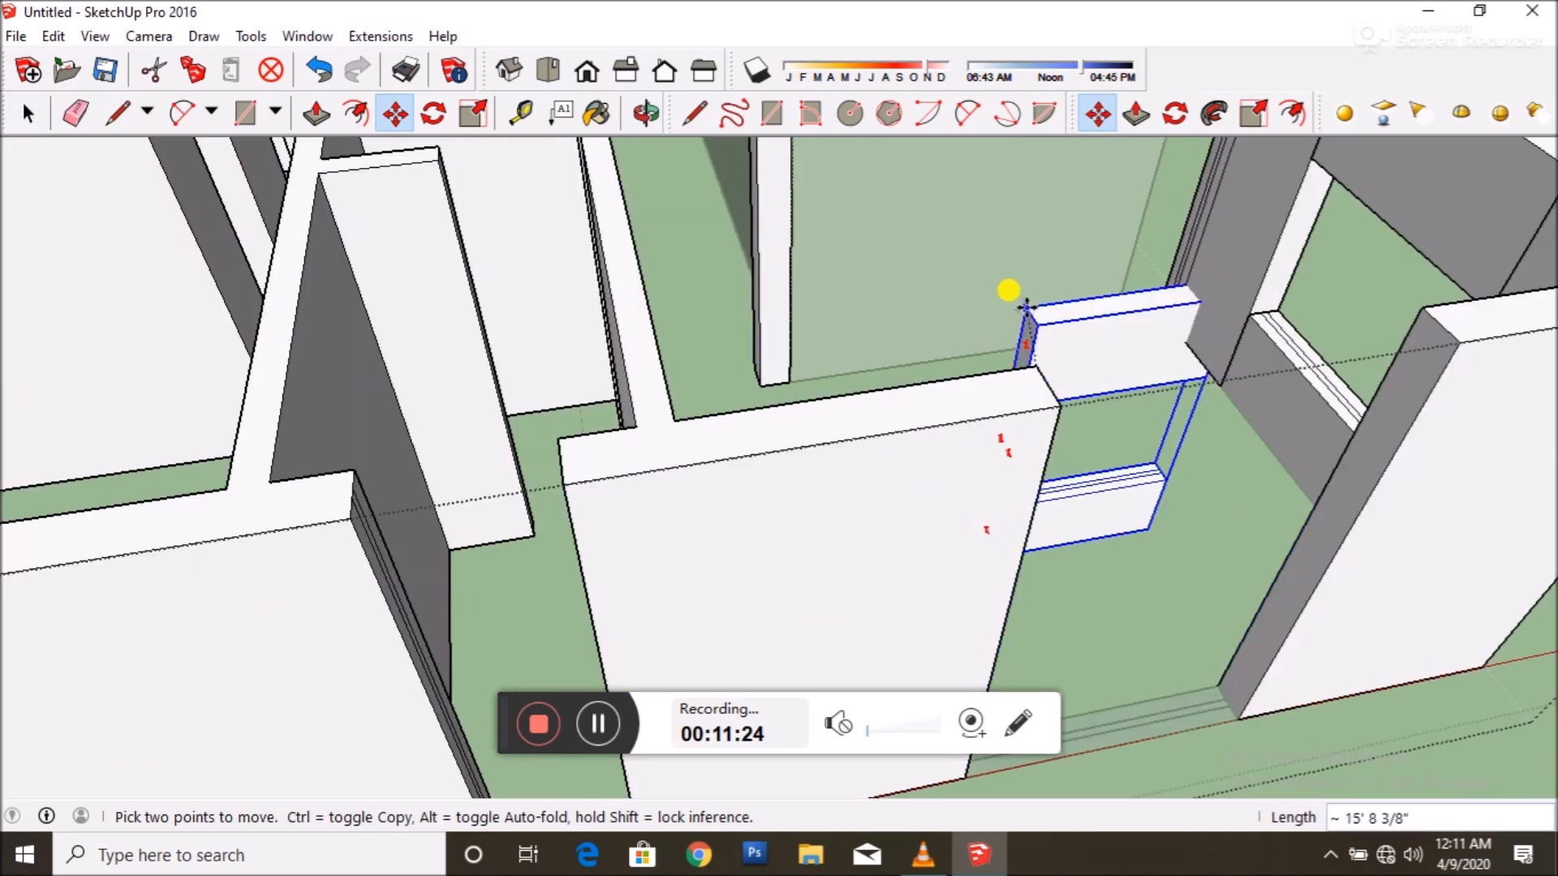
key(ctrl)
scroll(1243, 476, down, 4)
scroll(1216, 469, down, 3)
scroll(747, 171, up, 8)
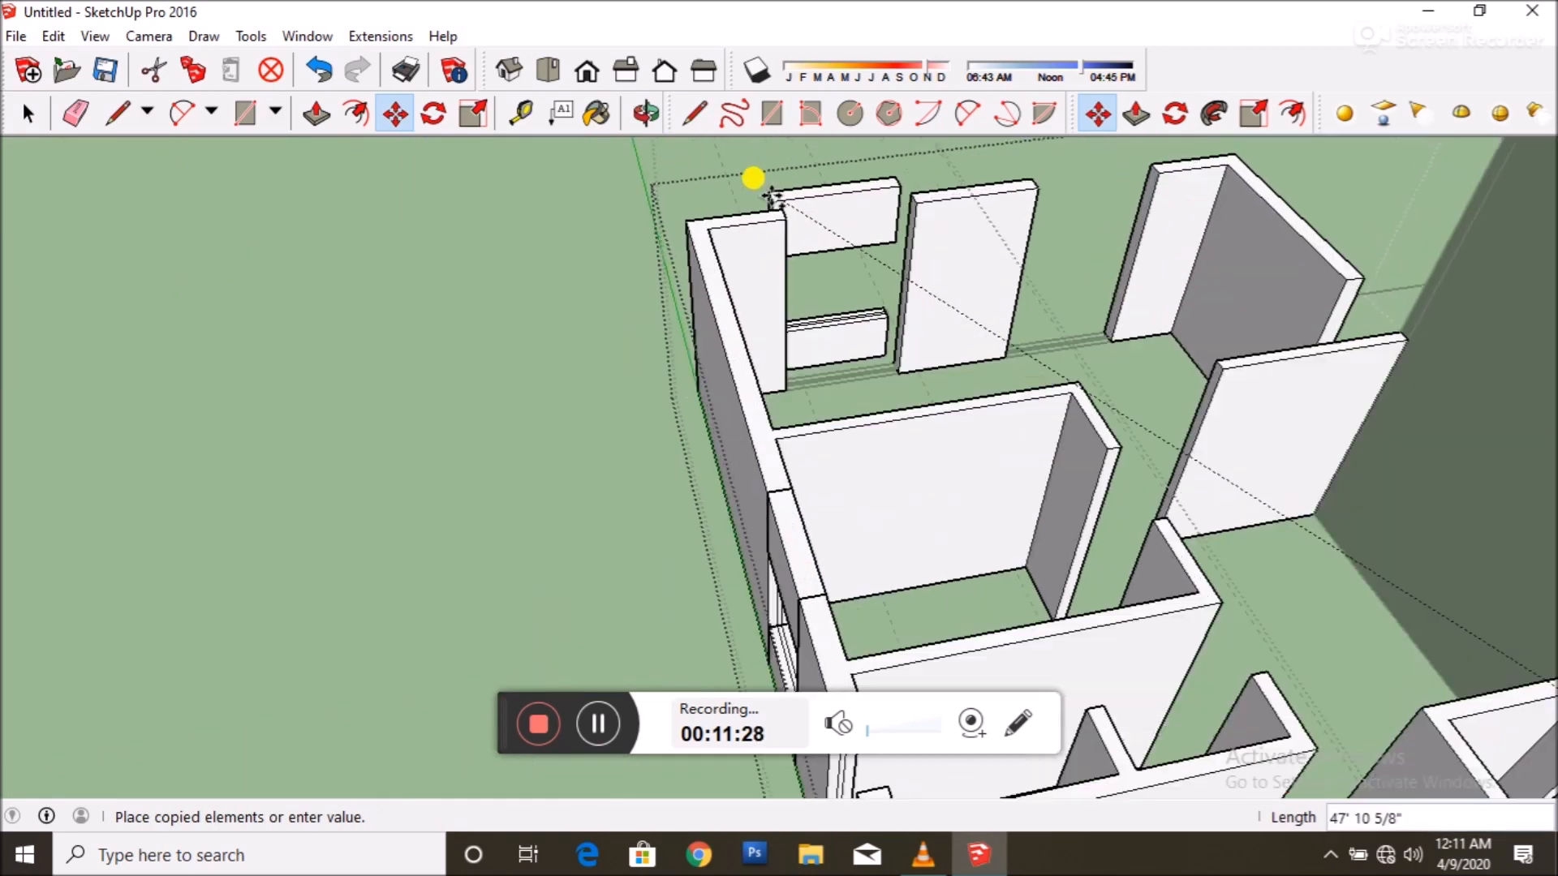
scroll(783, 215, down, 4)
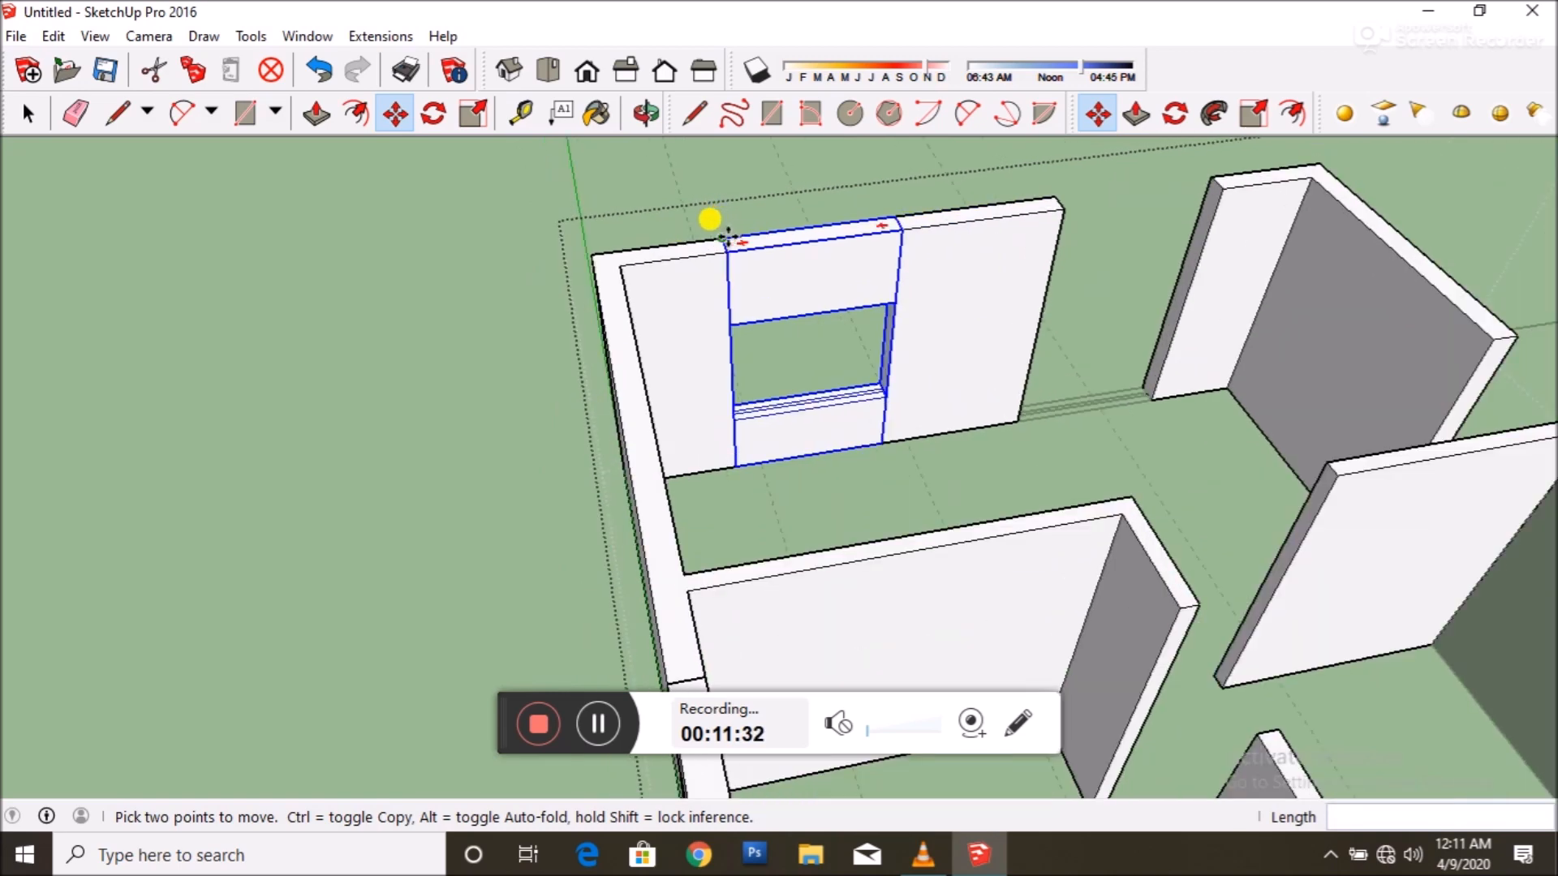
click(893, 239)
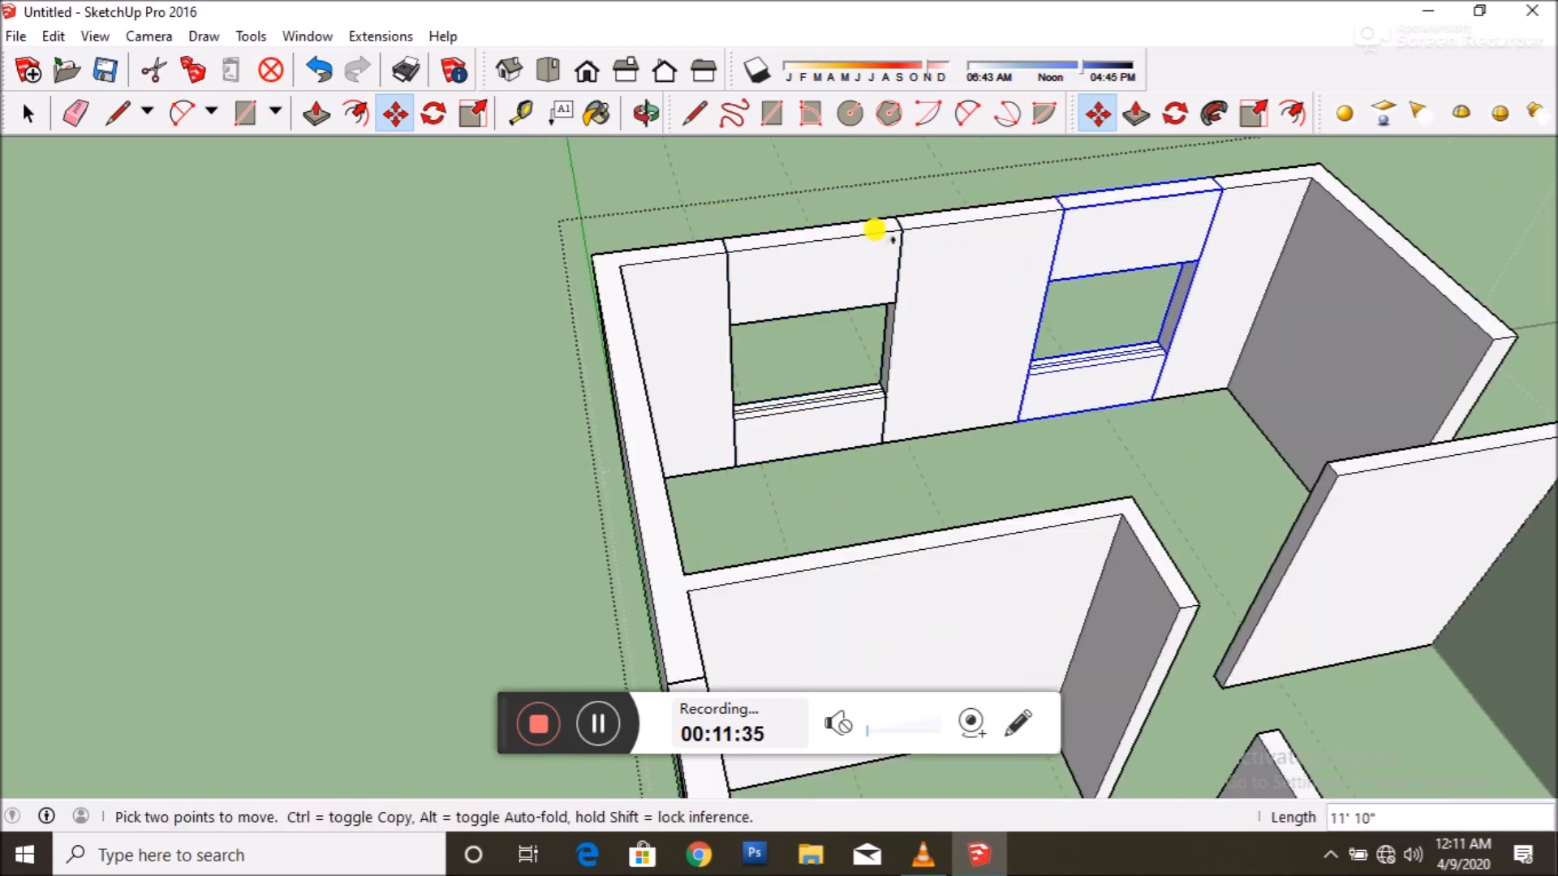
- Copy the sill-and-lintel group to the end of the side wall next to the stairwell, aligning it with the wall's inner top corner
scroll(758, 343, down, 3)
middle_drag(744, 344, 998, 466)
scroll(1082, 455, down, 3)
scroll(1012, 417, up, 5)
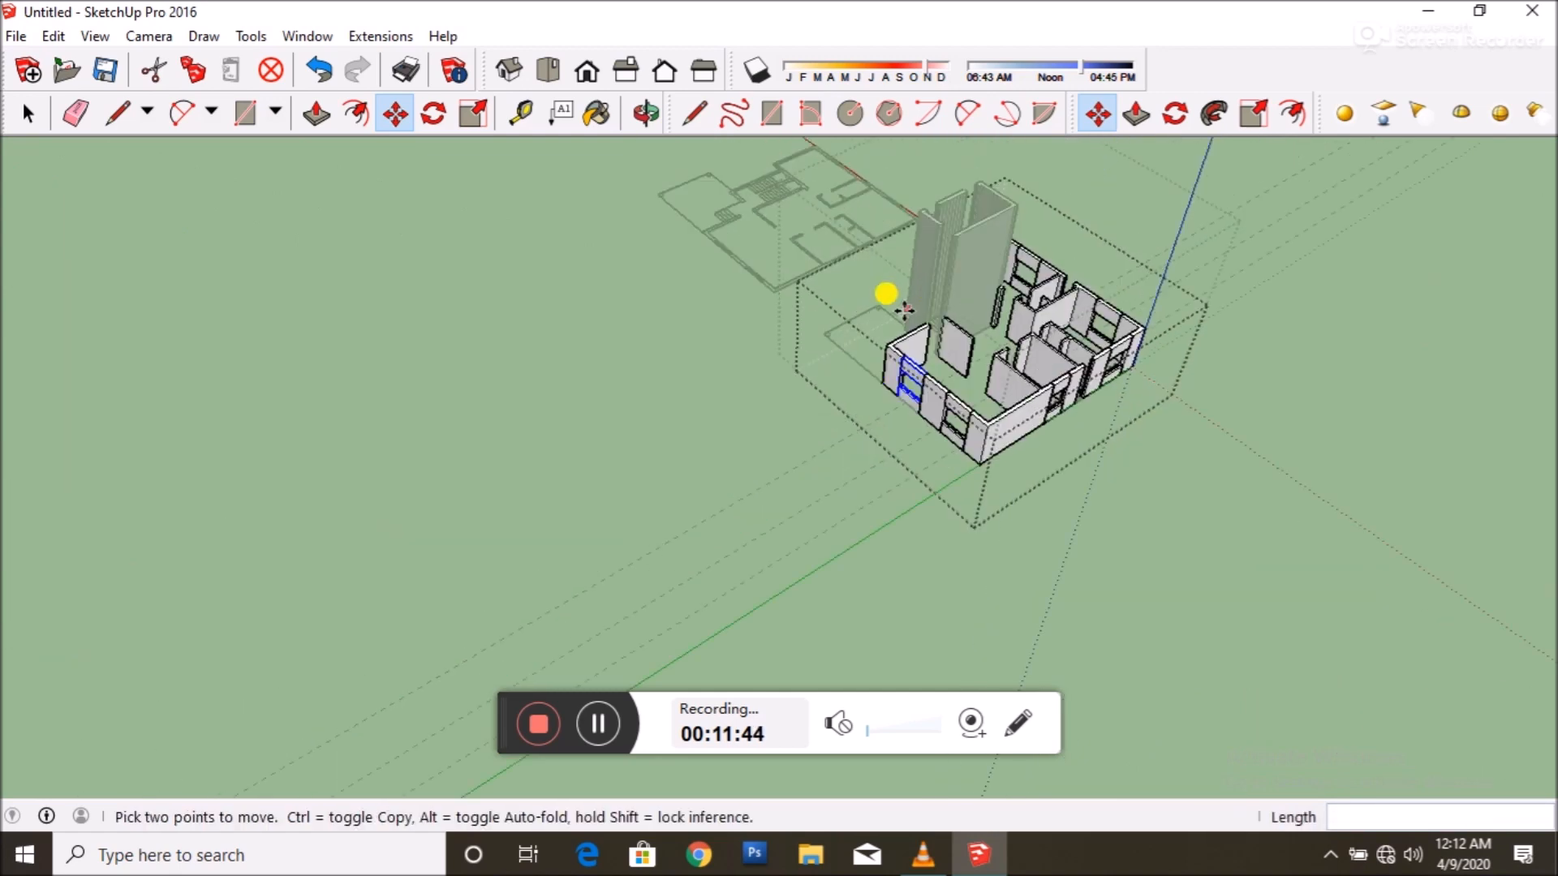
middle_drag(874, 373, 1199, 377)
scroll(863, 395, down, 3)
middle_drag(865, 392, 1024, 380)
scroll(958, 345, up, 5)
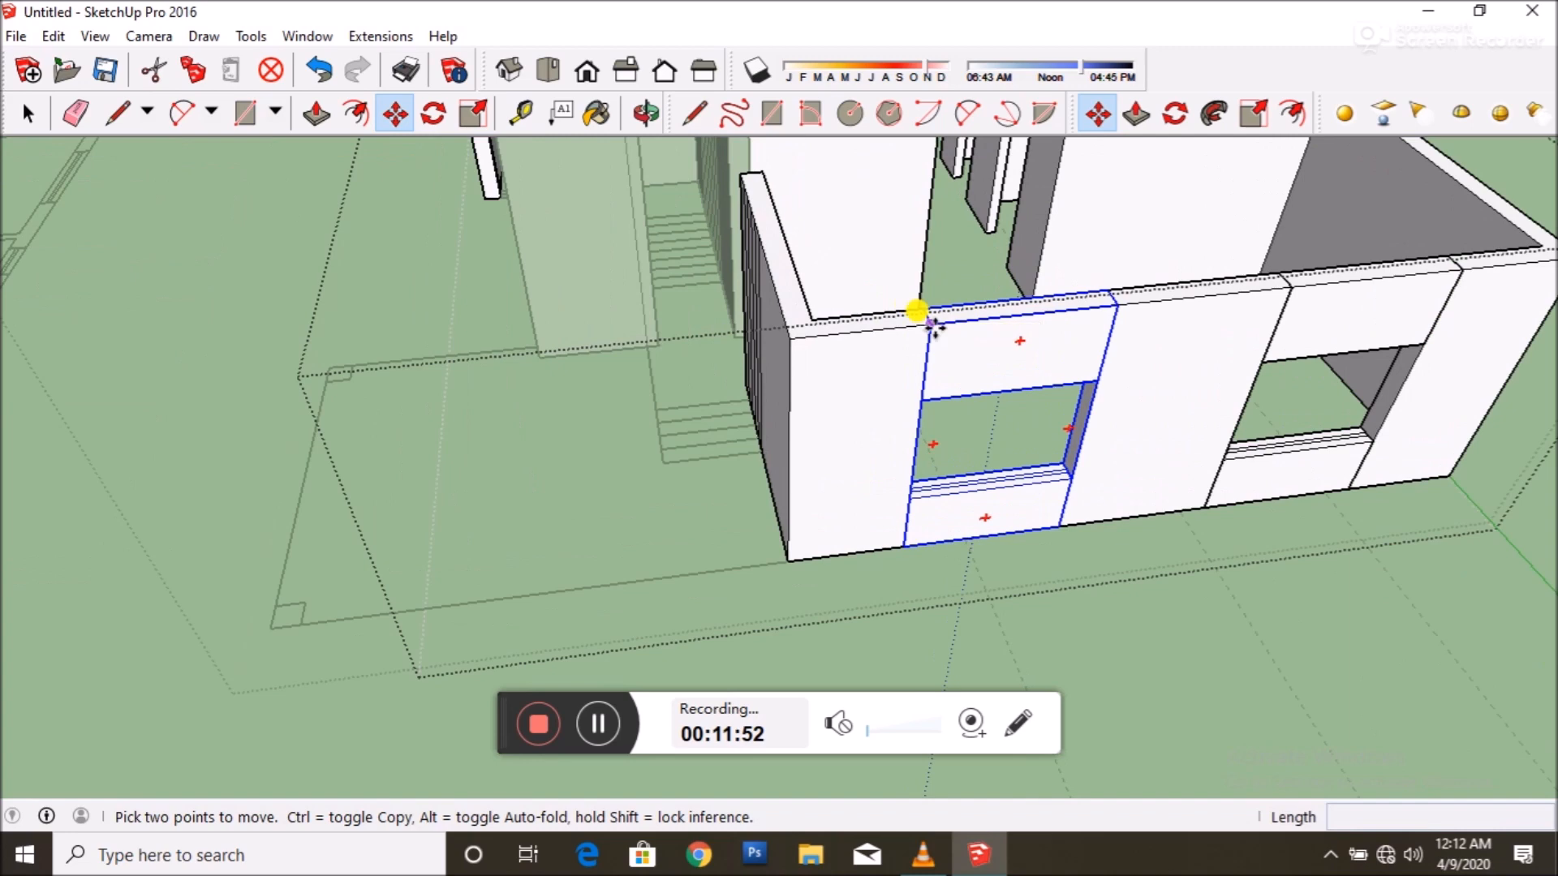
click(932, 326)
key(ctrl)
scroll(1103, 454, down, 2)
scroll(879, 251, up, 7)
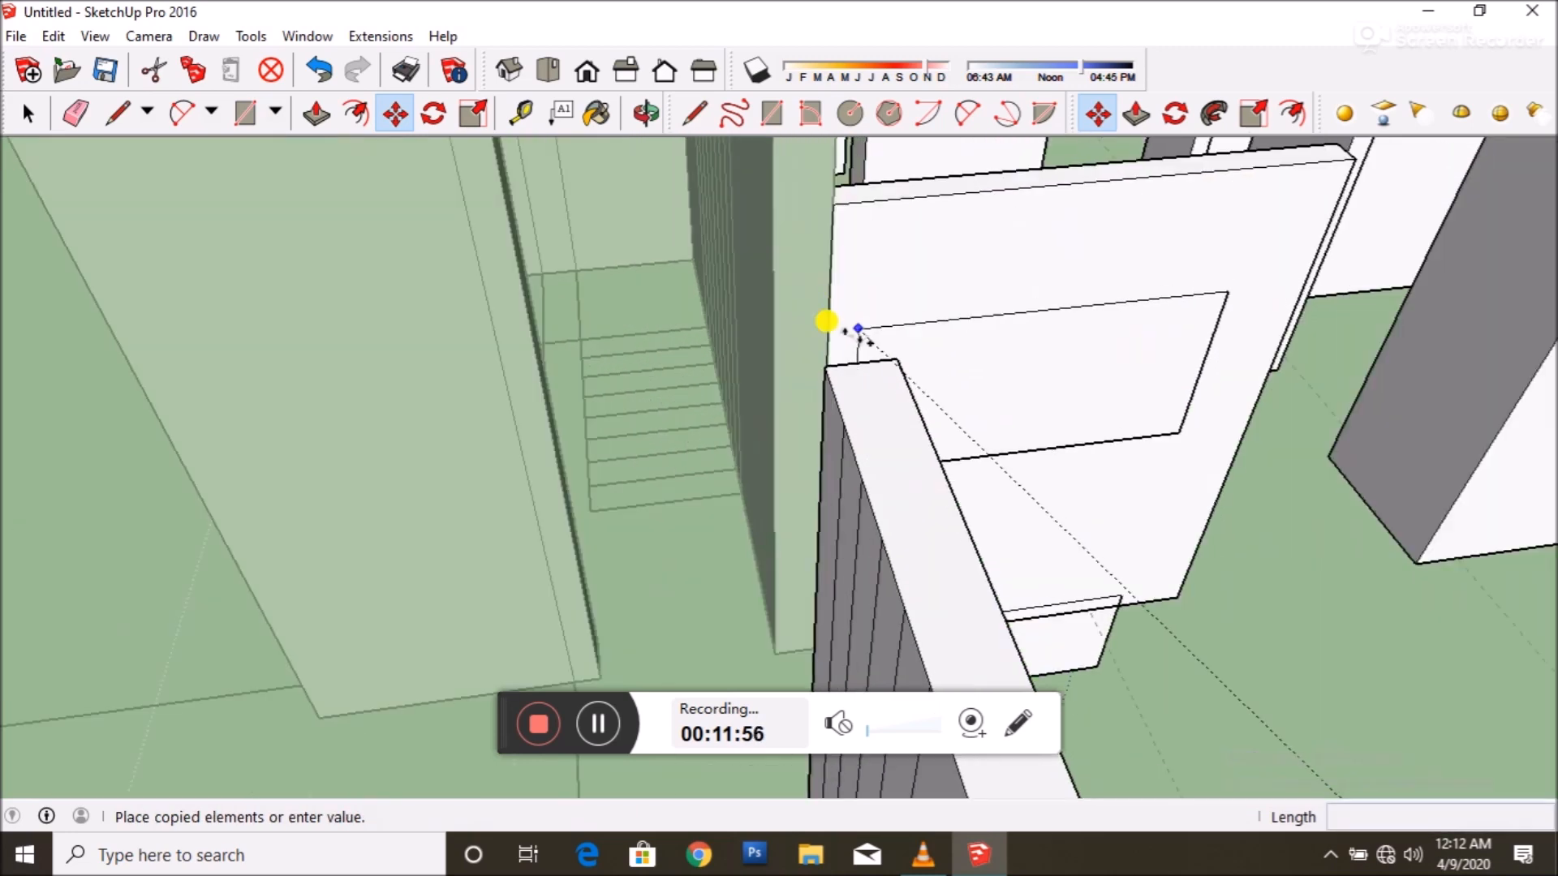
scroll(819, 337, up, 2)
click(802, 378)
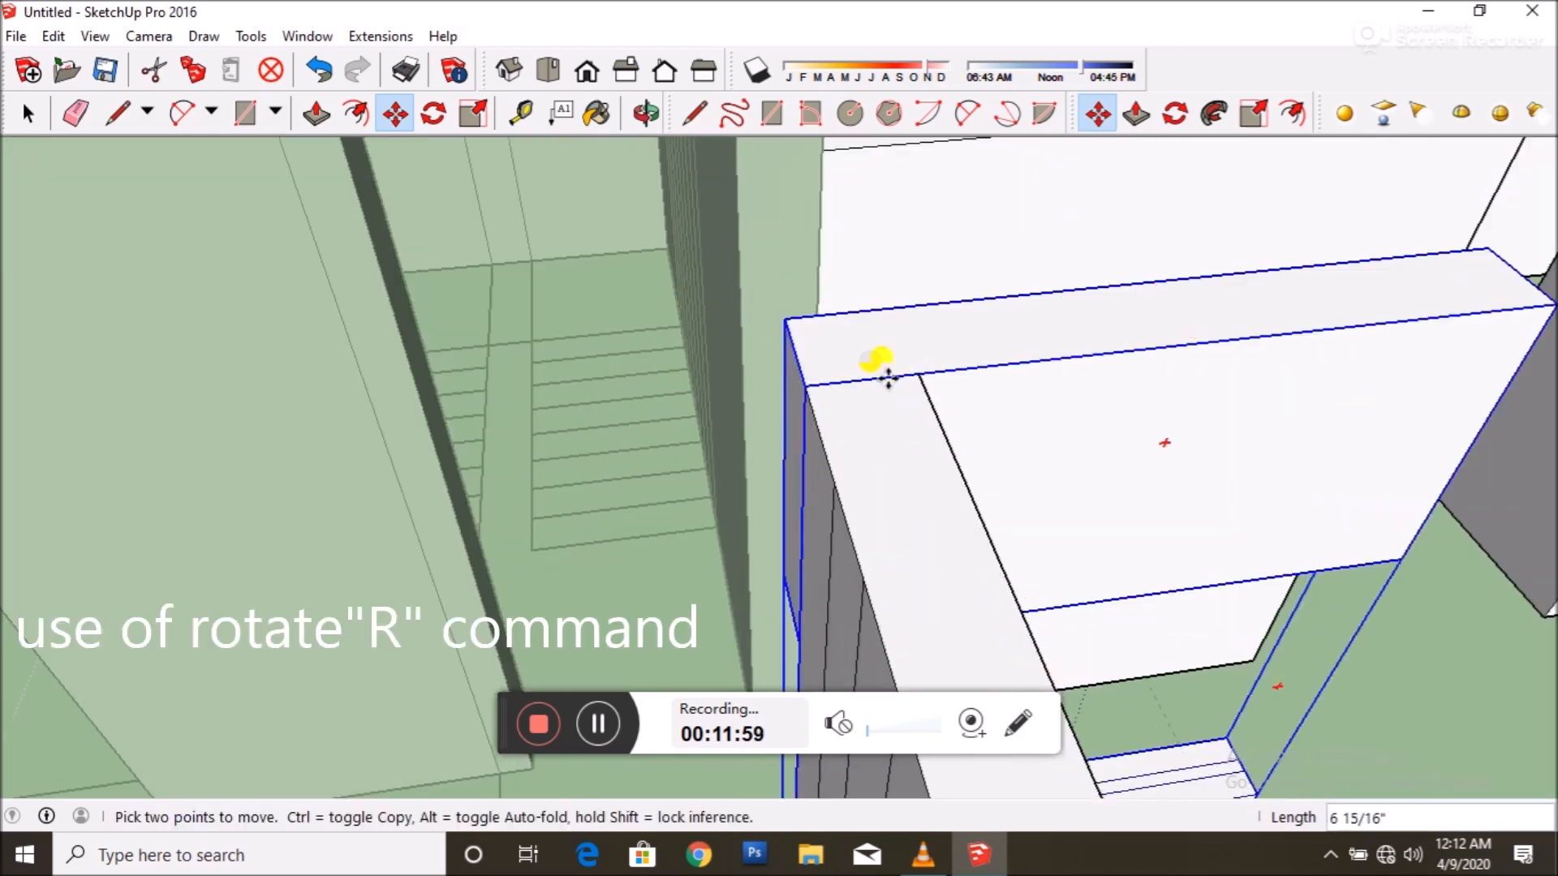
click(917, 373)
- Rotate the new sill-and-lintel copy about the wall corner to line up with the side wall beside the stairwell
click(433, 114)
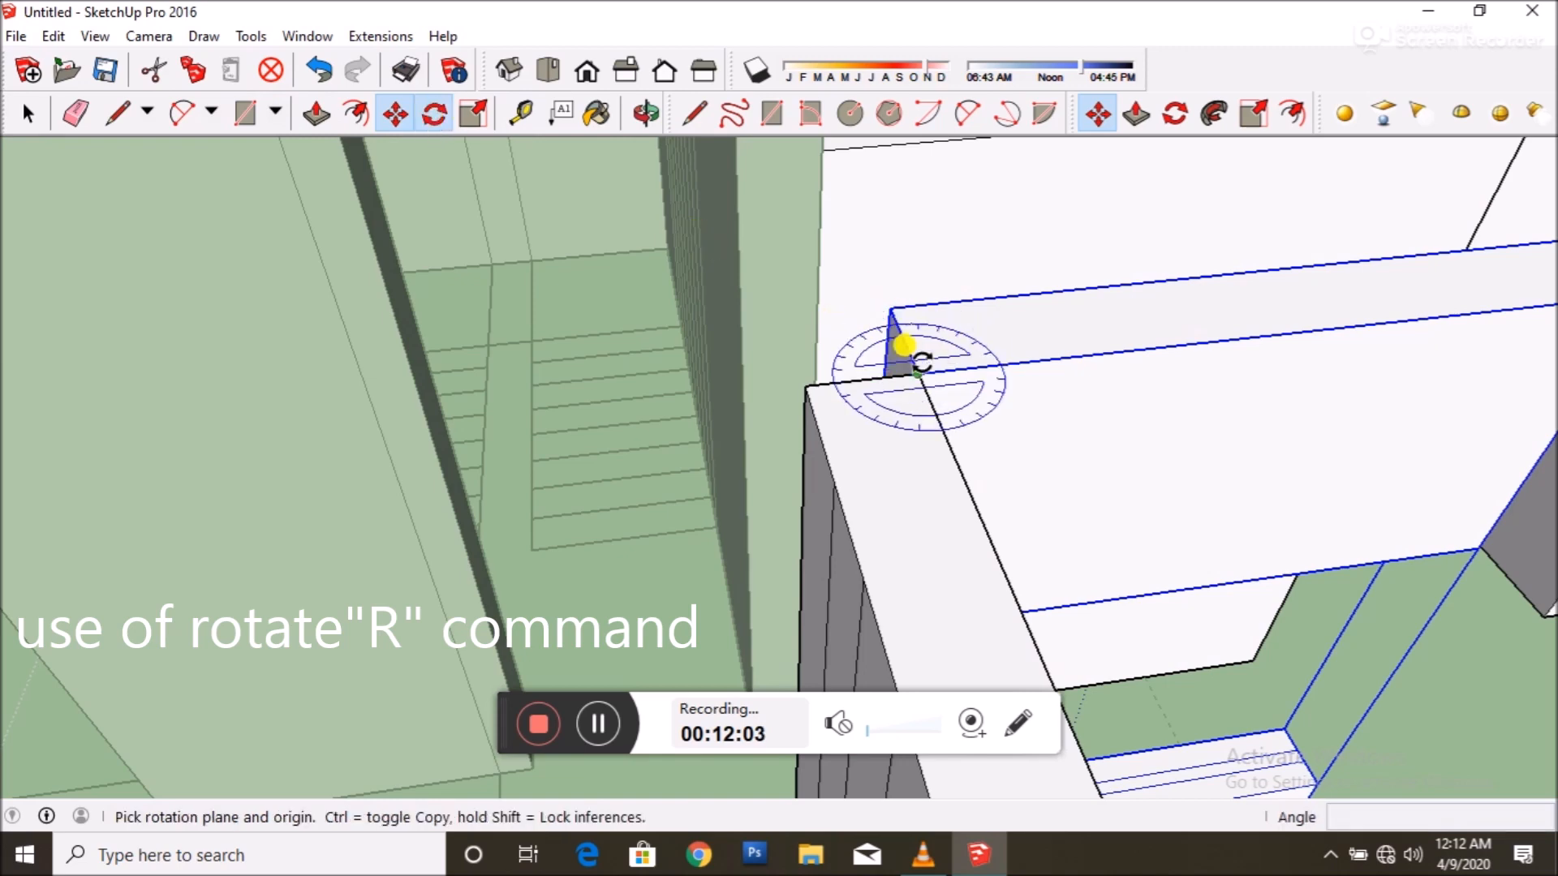
click(917, 373)
click(1007, 363)
click(826, 192)
scroll(889, 398, down, 3)
middle_drag(876, 414, 1055, 372)
scroll(1055, 372, down, 2)
- Scale the rotated sill-and-lintel group to about 0.58 of its length to fit the gap beside the stairwell
key(a)
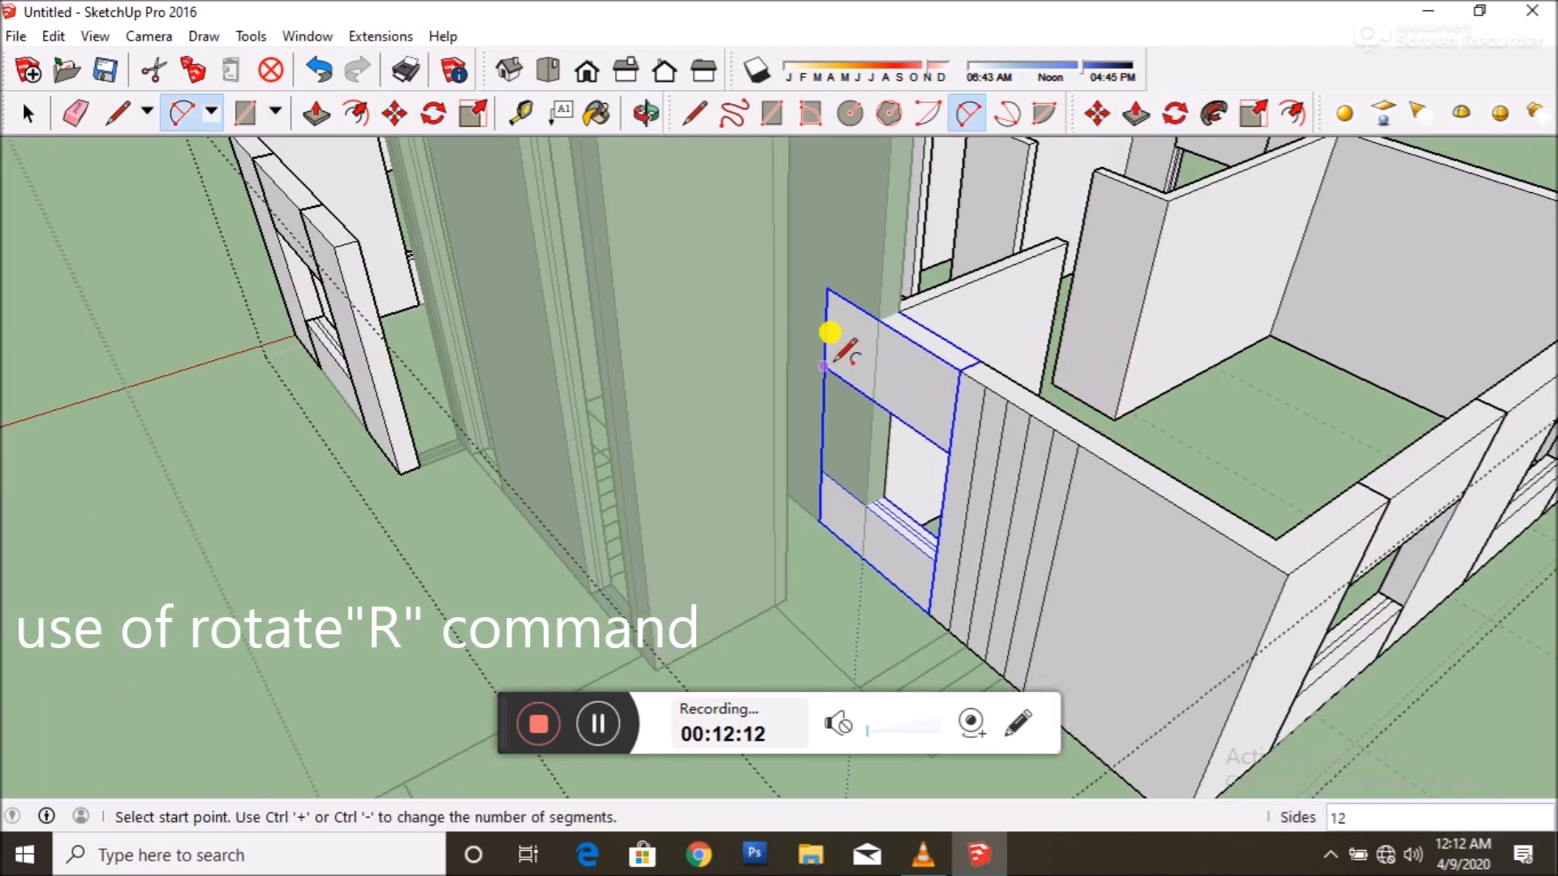
key(s)
scroll(829, 401, up, 3)
drag(829, 397, 888, 417)
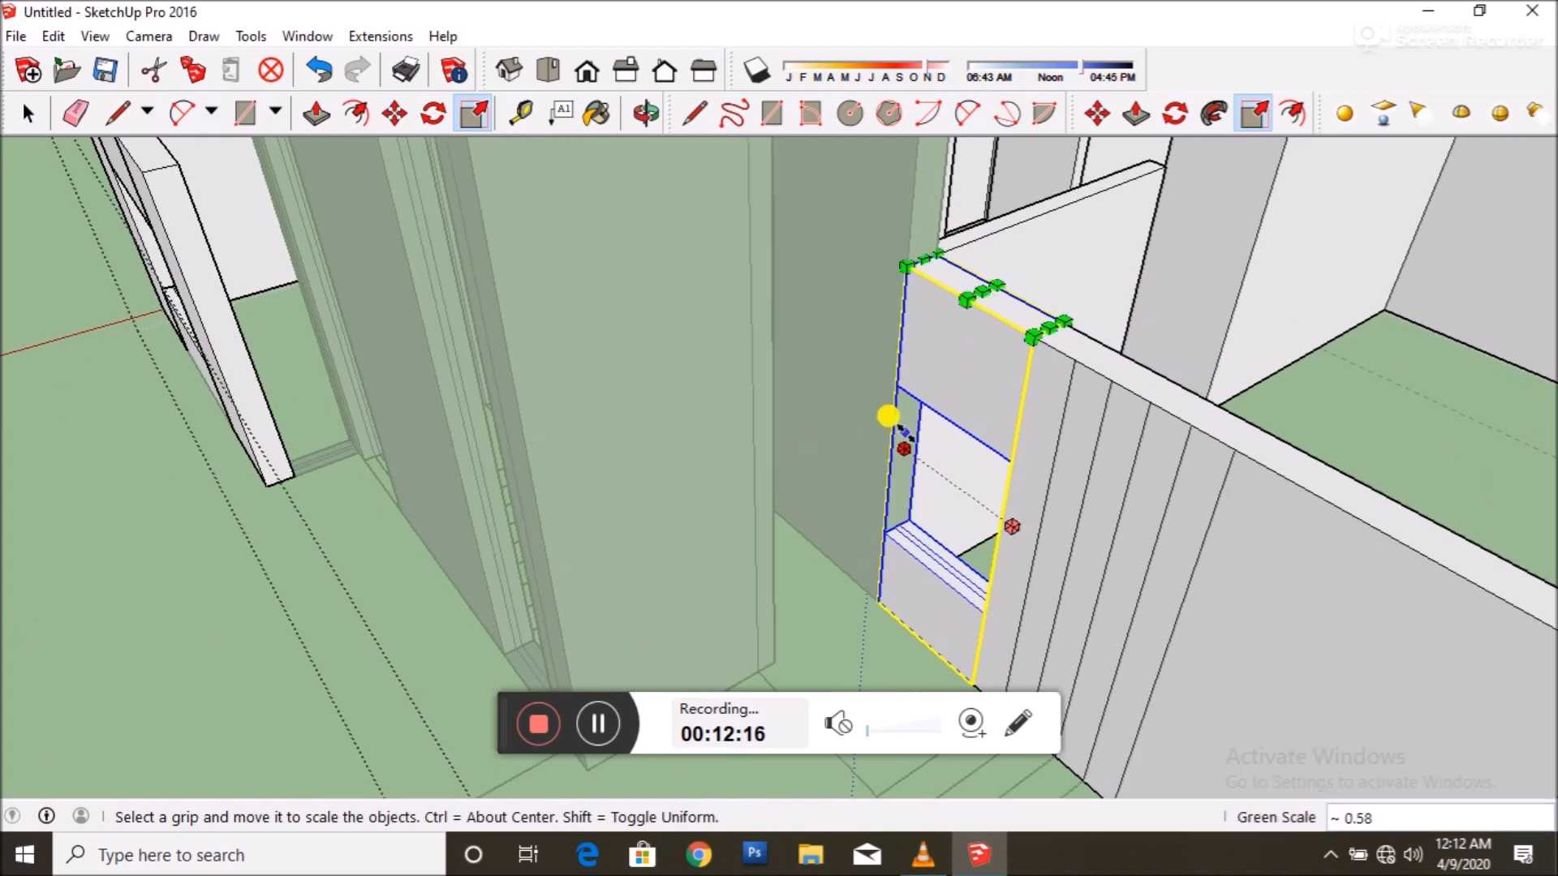
- Open the scaled sill-and-lintel group beside the stairwell and delete the extra edges on the sill's top face
click(28, 109)
double_click(979, 404)
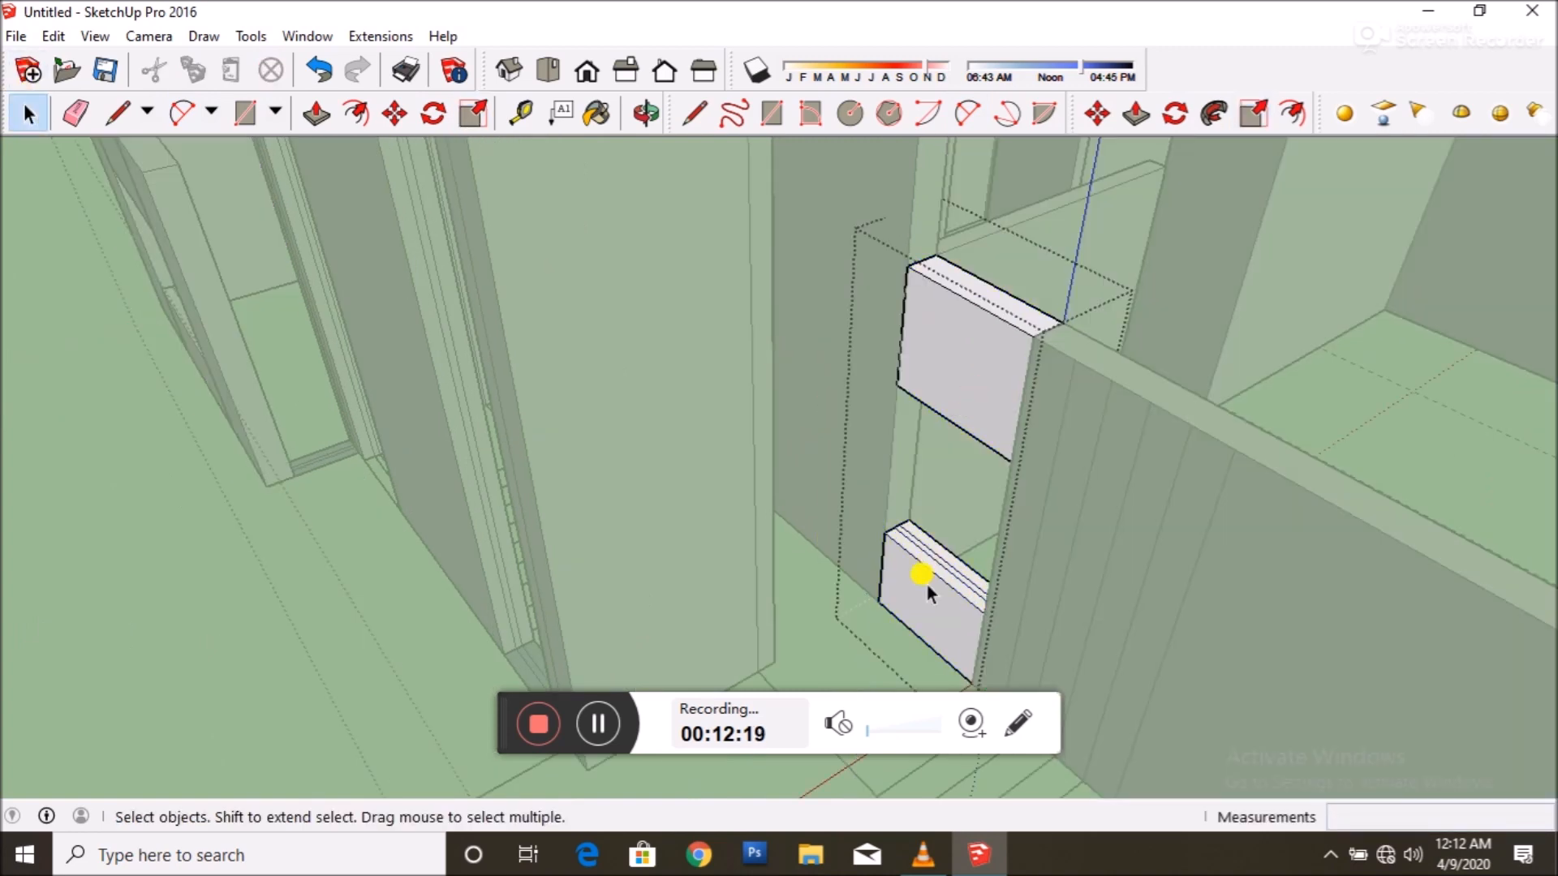
scroll(945, 564, up, 4)
click(949, 545)
click(946, 533)
key(Delete)
click(934, 536)
- Push the sill's top face down to the floor to remove the sill, leaving only the lintel, and close the group
click(316, 112)
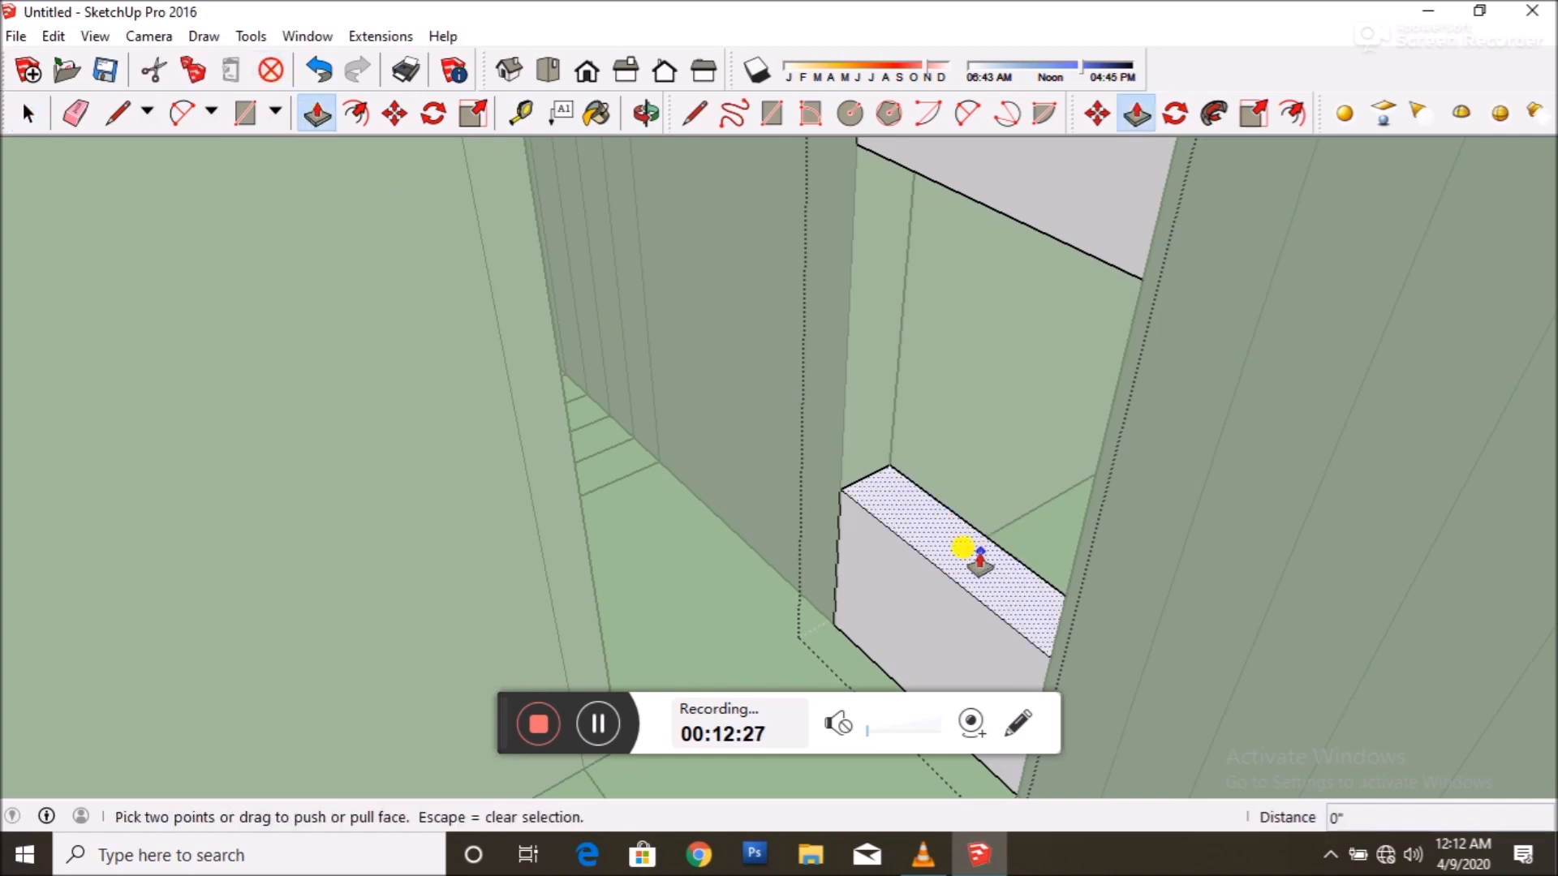
click(965, 550)
click(824, 622)
scroll(992, 532, down, 5)
click(28, 112)
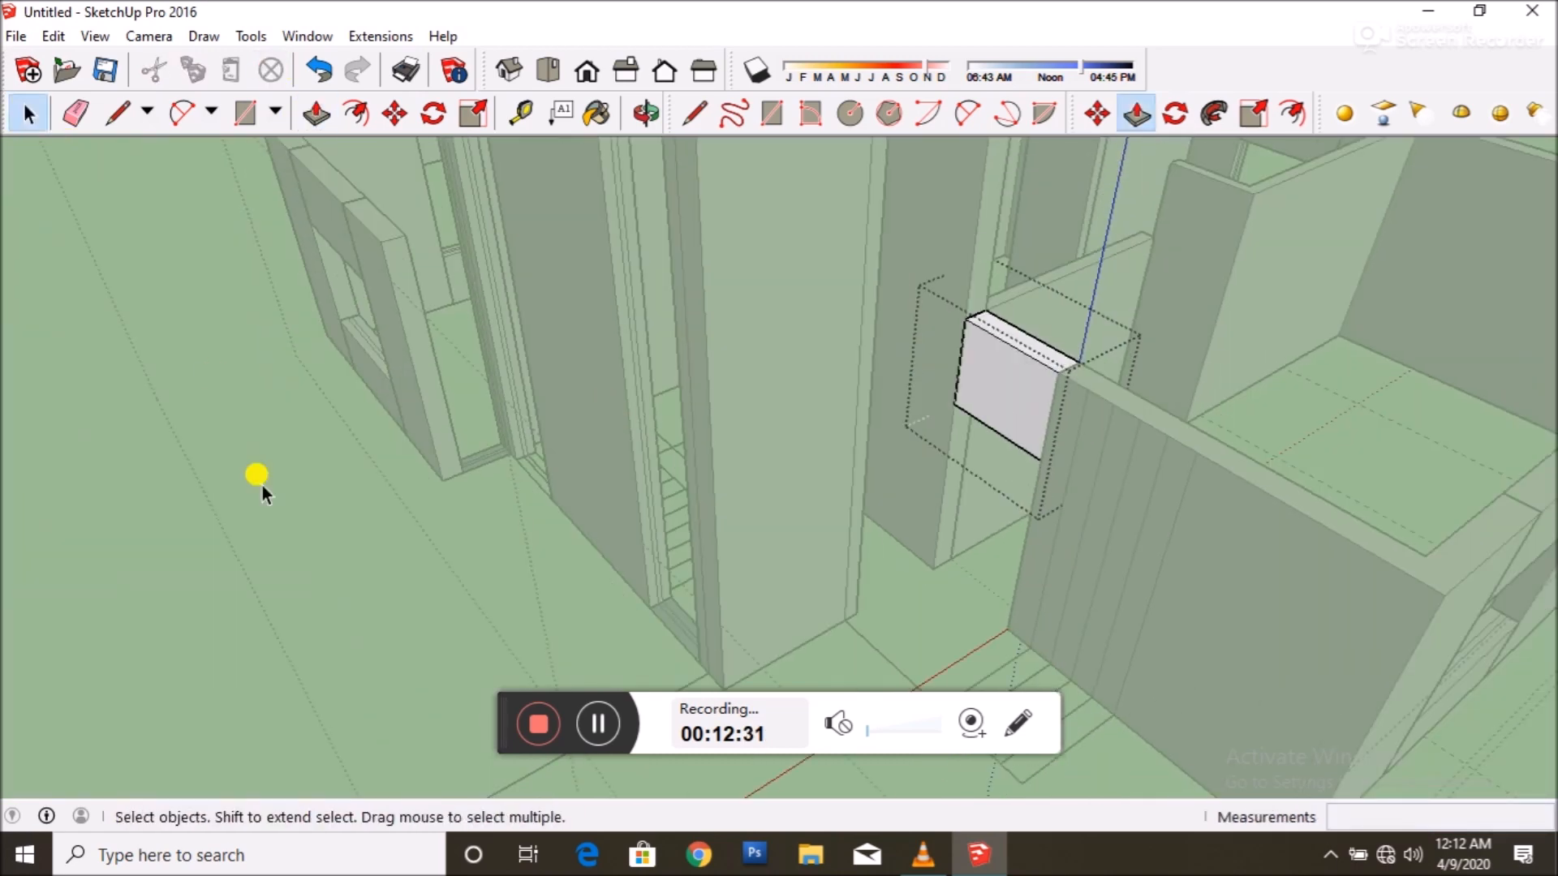
click(261, 486)
- Copy the lintel inside the wall group to the top corner of the adjoining interior wall's end, about 8' 7 1/2" away
scroll(694, 578, down, 4)
scroll(973, 477, up, 4)
click(875, 436)
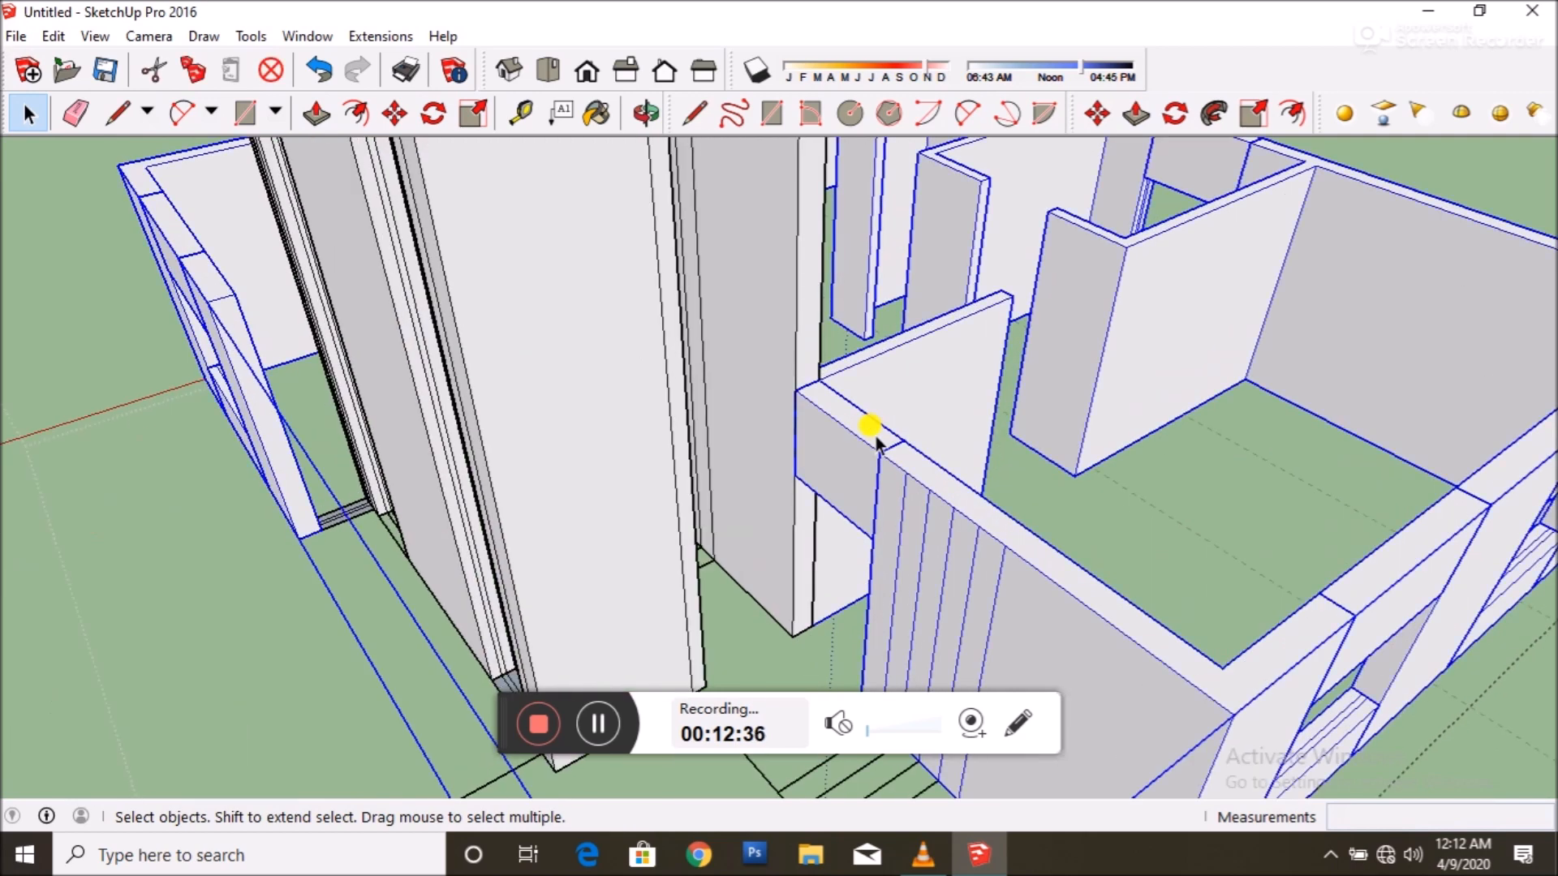
double_click(833, 419)
click(838, 419)
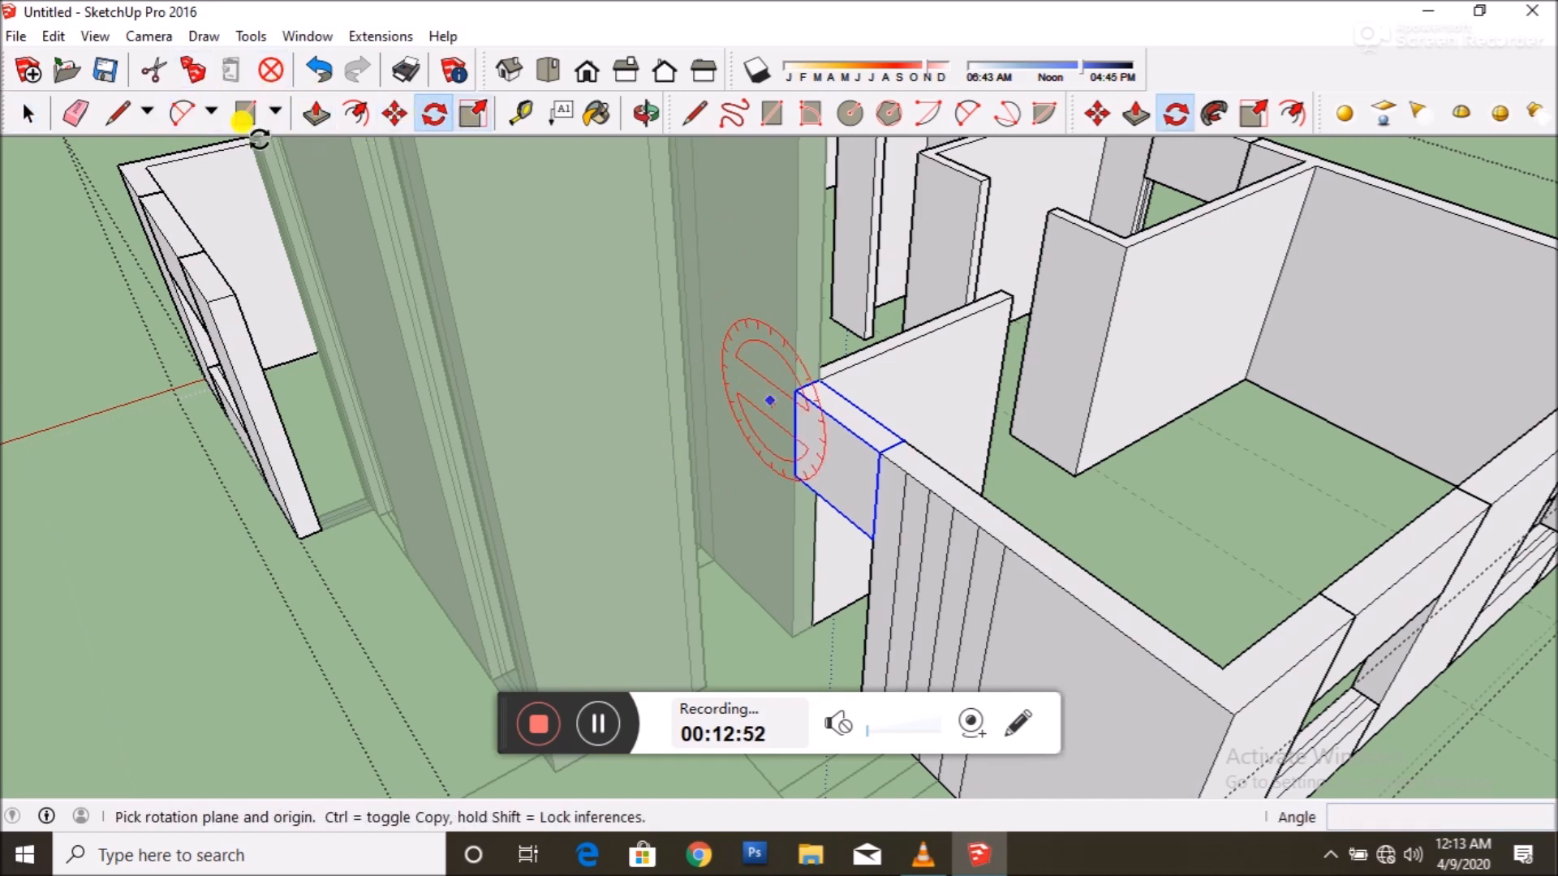
click(396, 114)
click(398, 113)
click(794, 391)
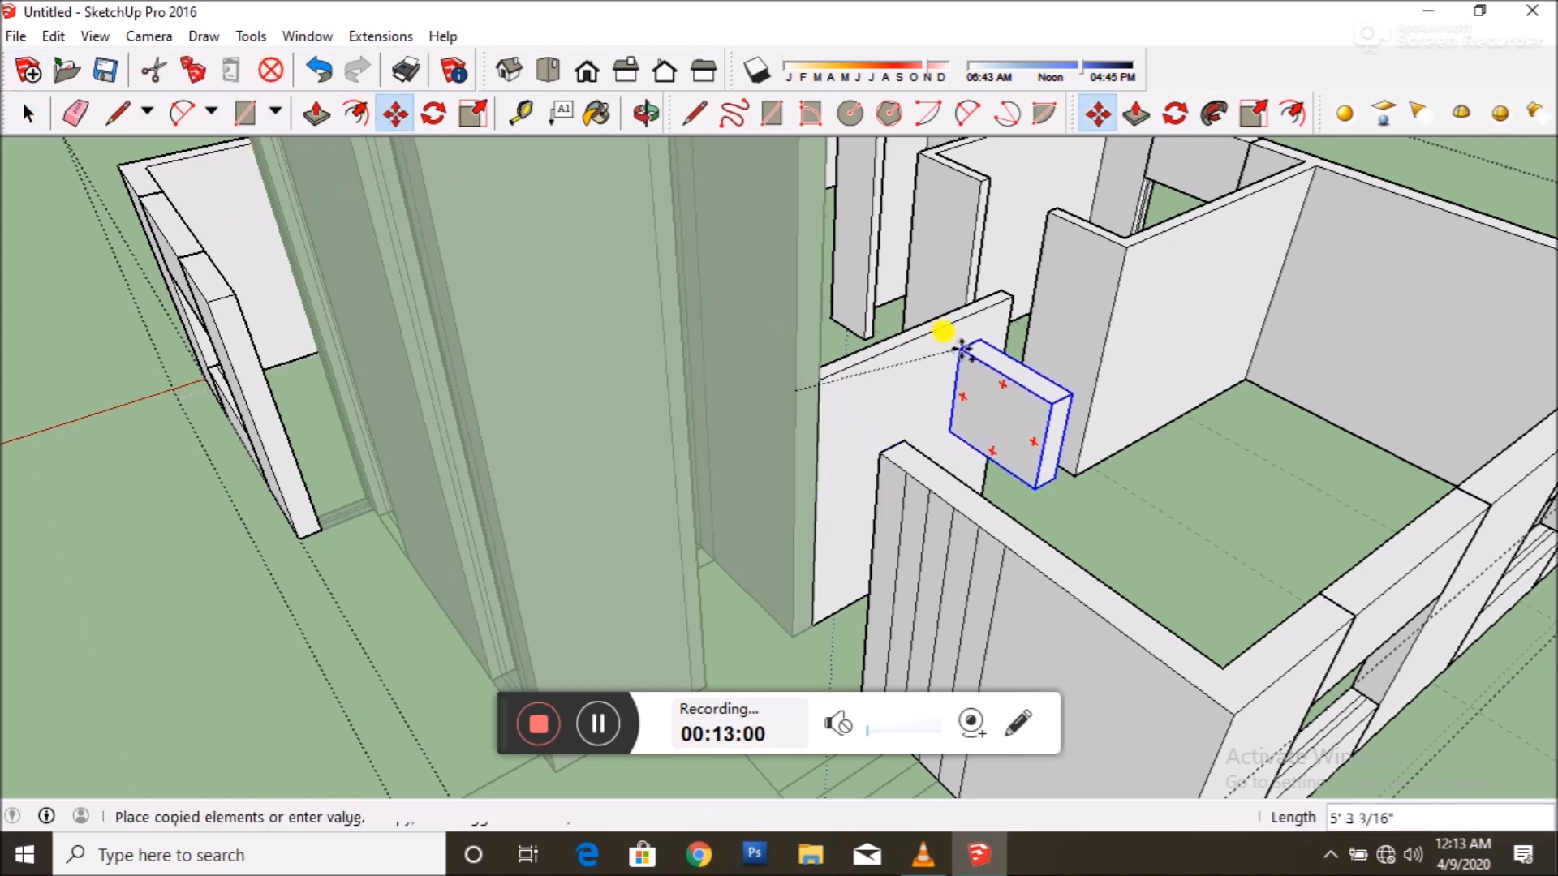
scroll(973, 316, up, 6)
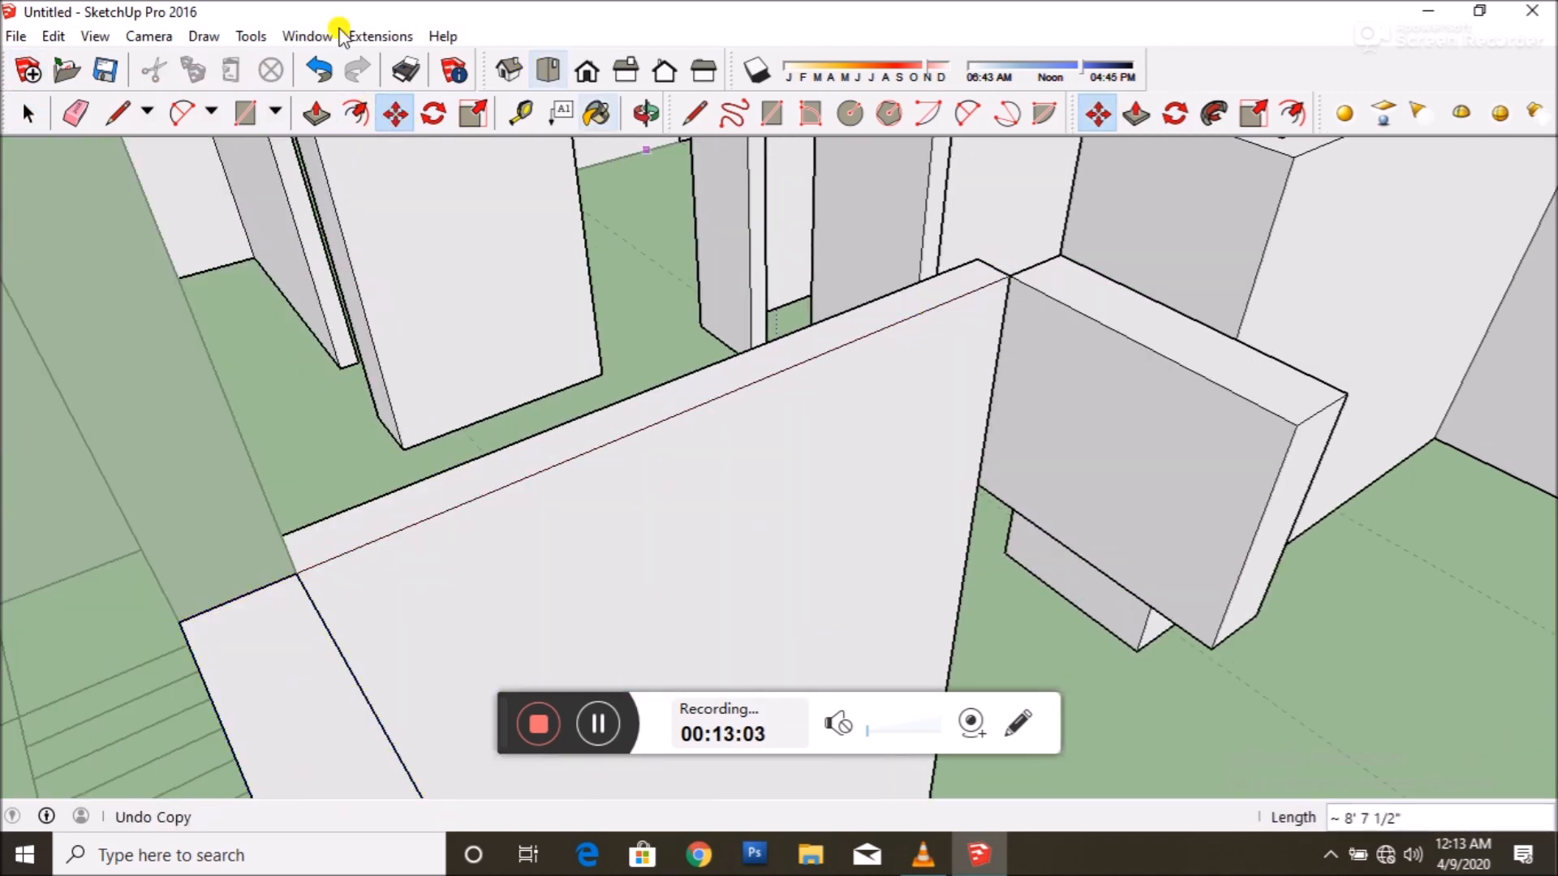
click(433, 114)
key(Escape)
click(1009, 276)
click(1034, 248)
key(Escape)
- Rotate the copied lintel 90 degrees about the interior wall's end corner to line it up with that wall
click(28, 114)
click(432, 116)
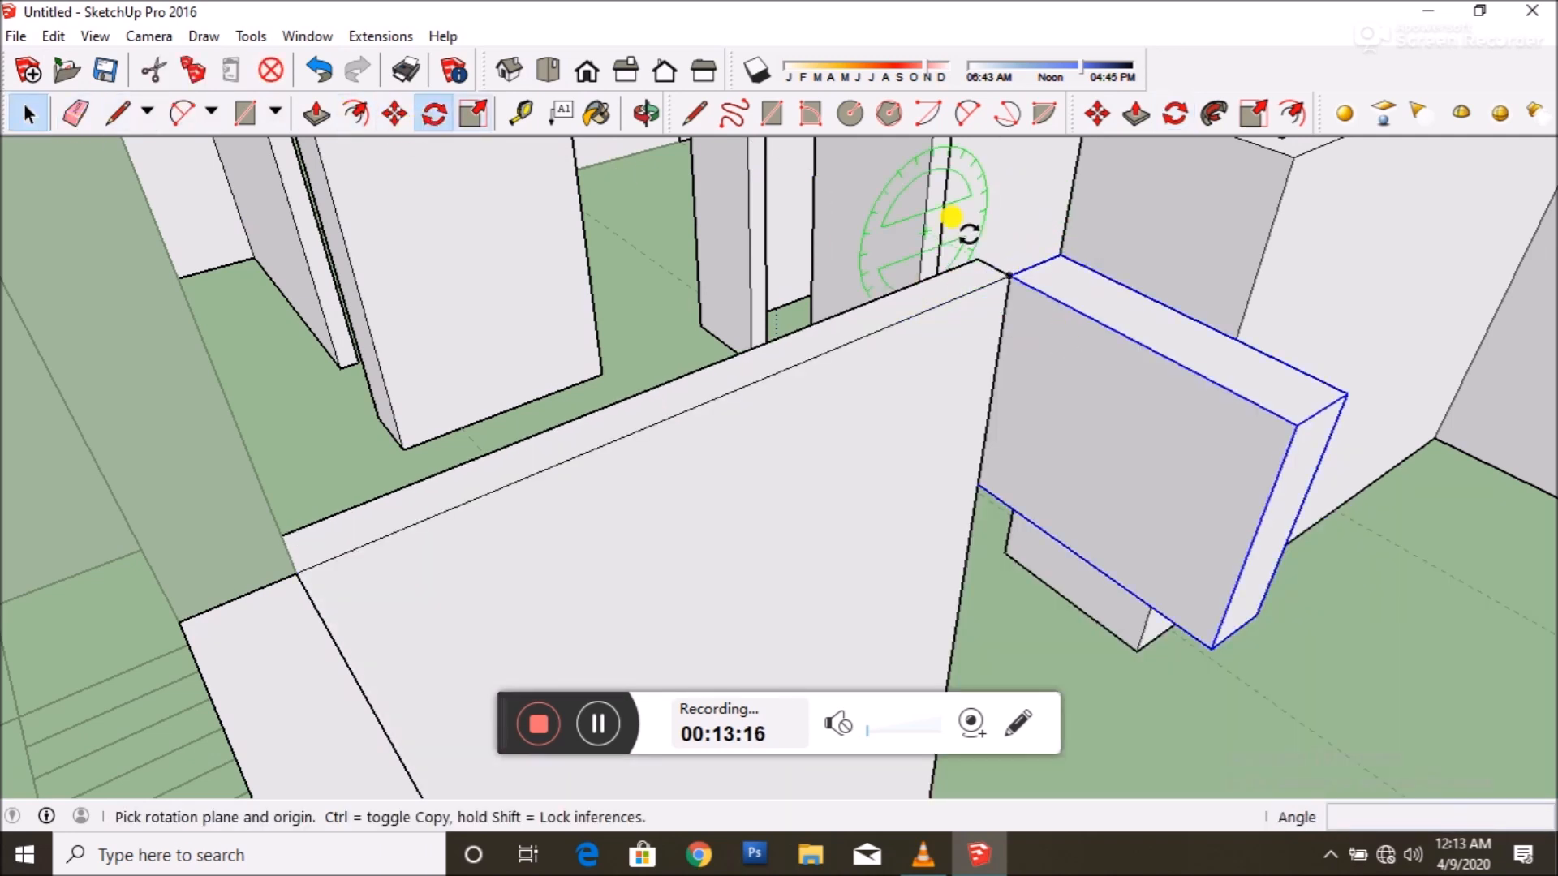
click(1052, 256)
click(983, 261)
- Scale the rotated lintel to 0.60 across its thickness to match the thinner interior wall
click(251, 37)
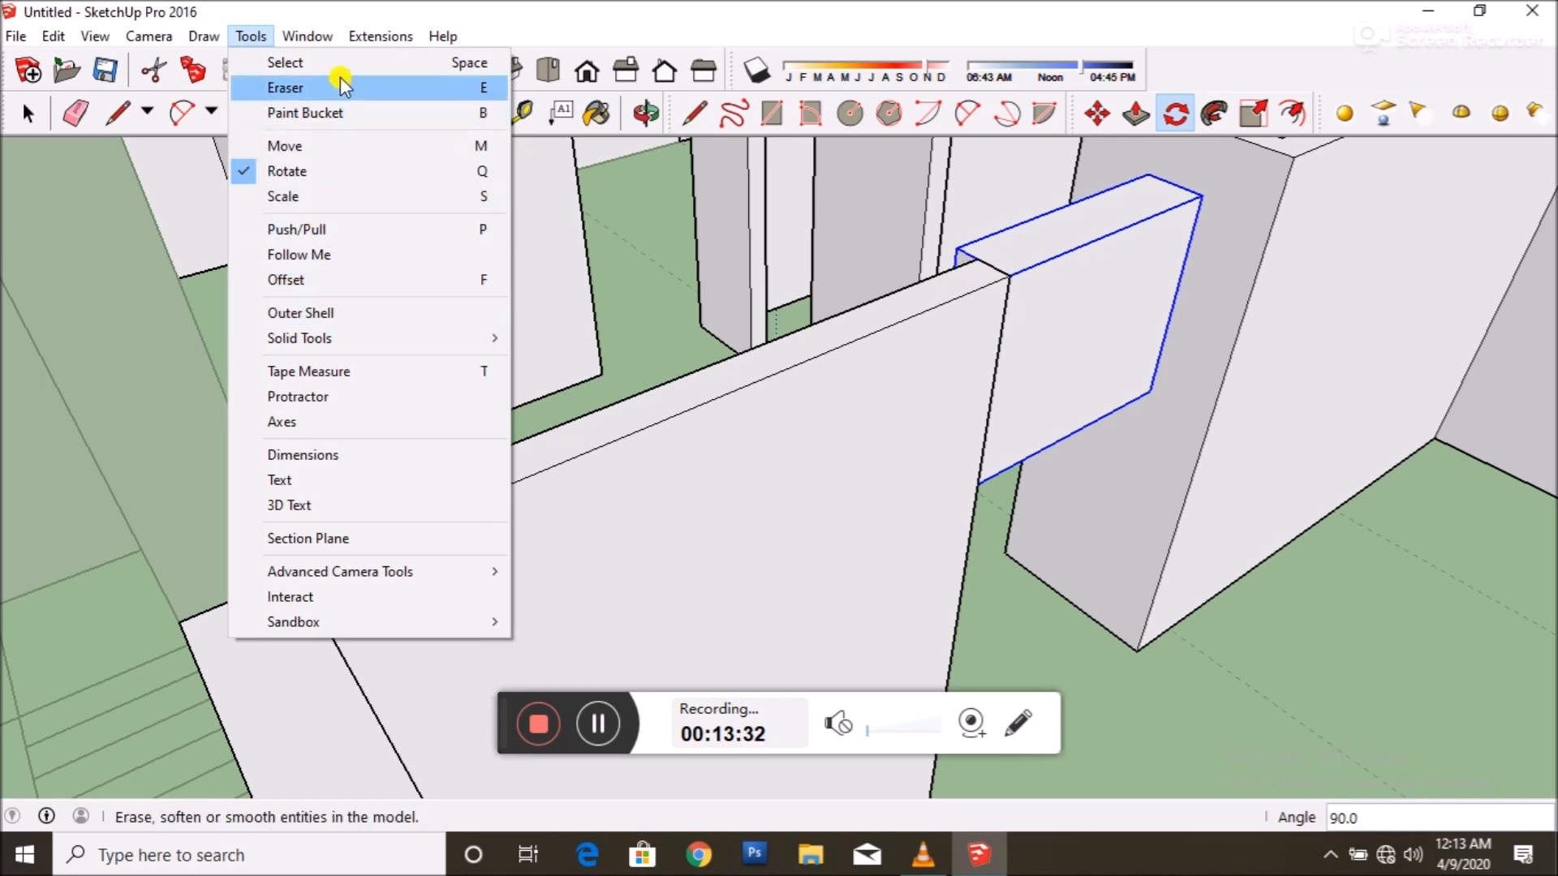
click(363, 197)
scroll(1046, 284, up, 3)
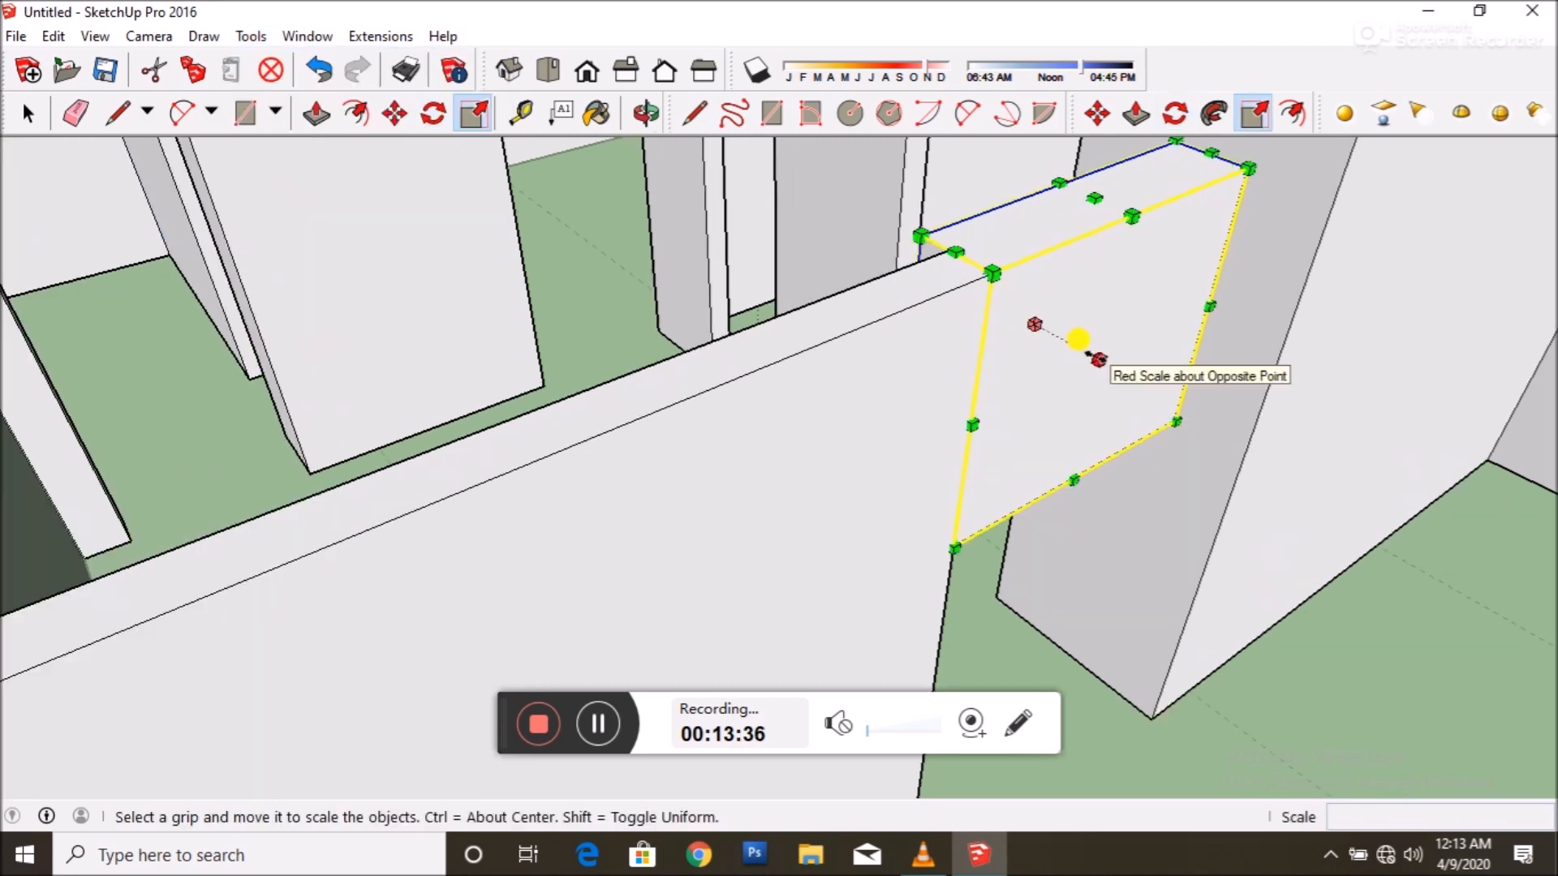
drag(1032, 324, 999, 293)
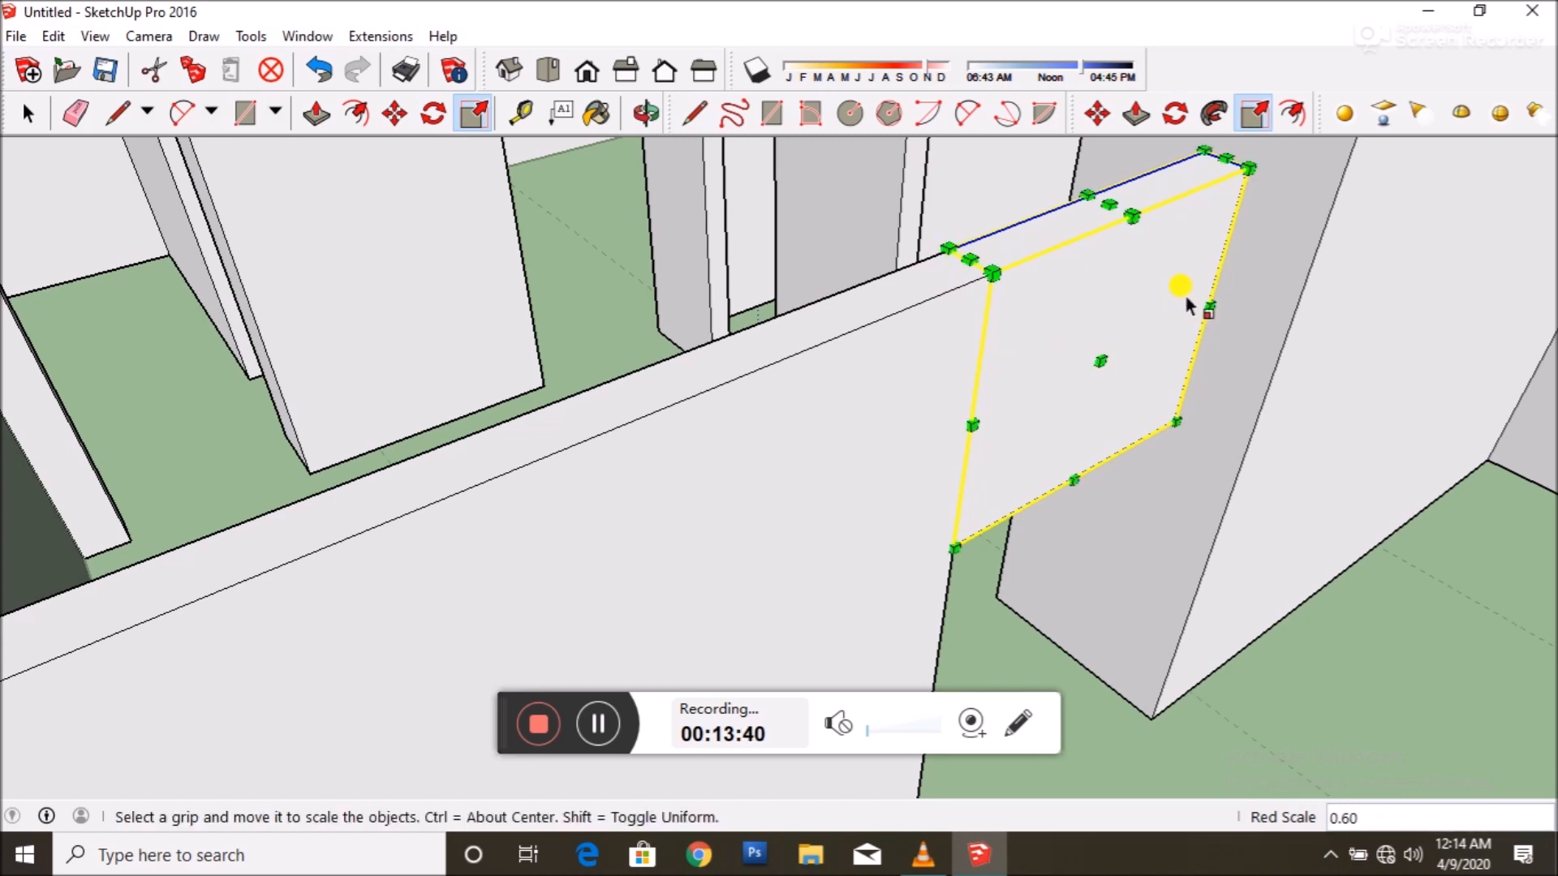
- Scale the lintel's length to span the door gap up to the next interior wall section
scroll(1126, 345, down, 3)
drag(1152, 293, 1301, 180)
scroll(1041, 340, down, 1)
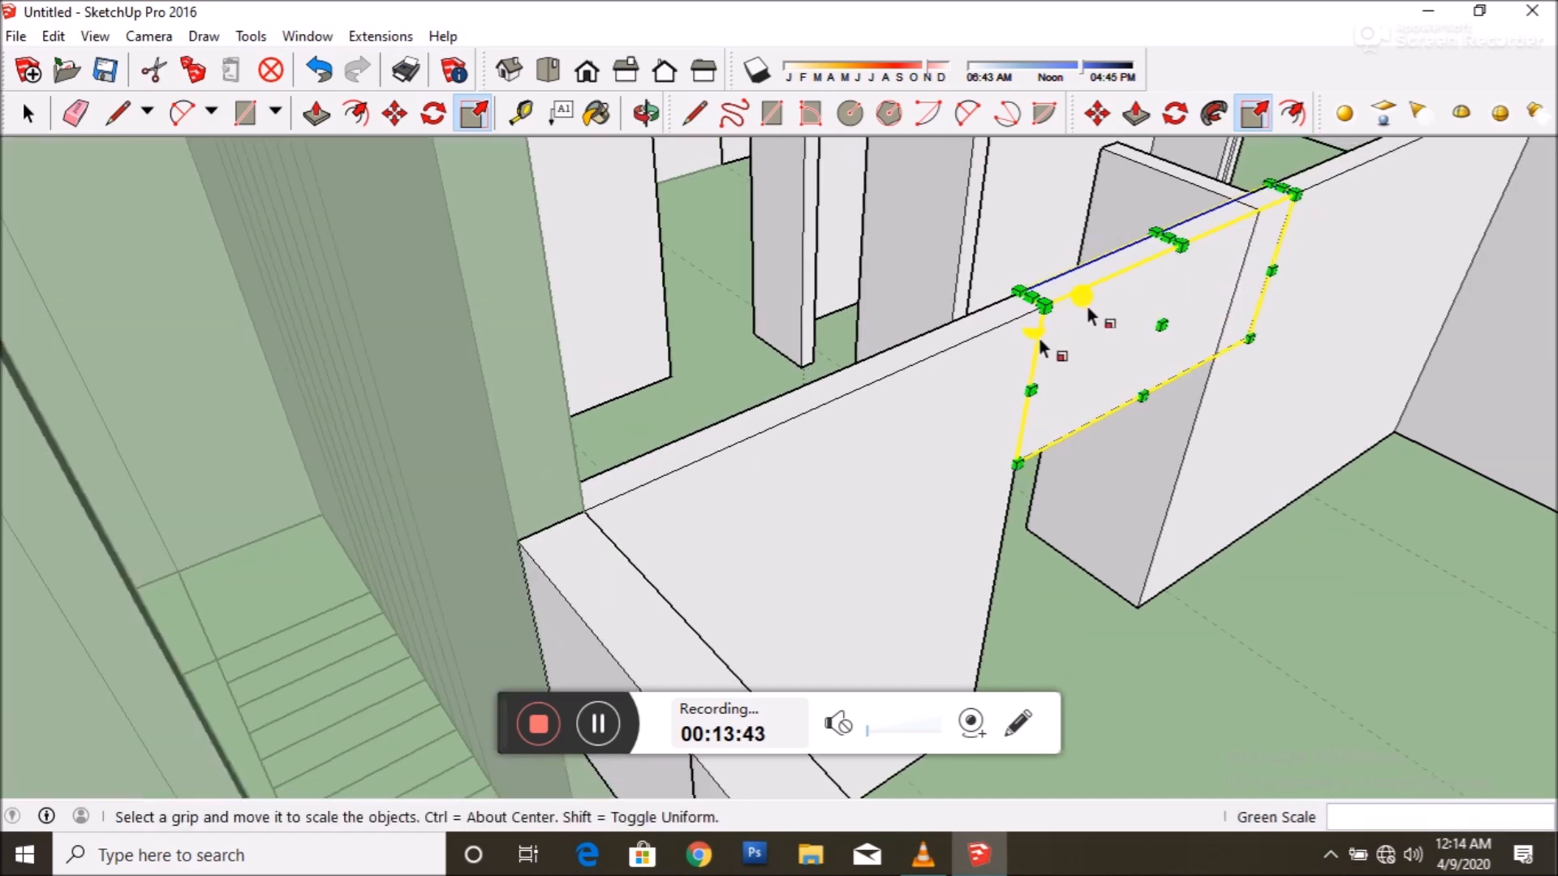
click(1218, 246)
scroll(1001, 339, down, 1)
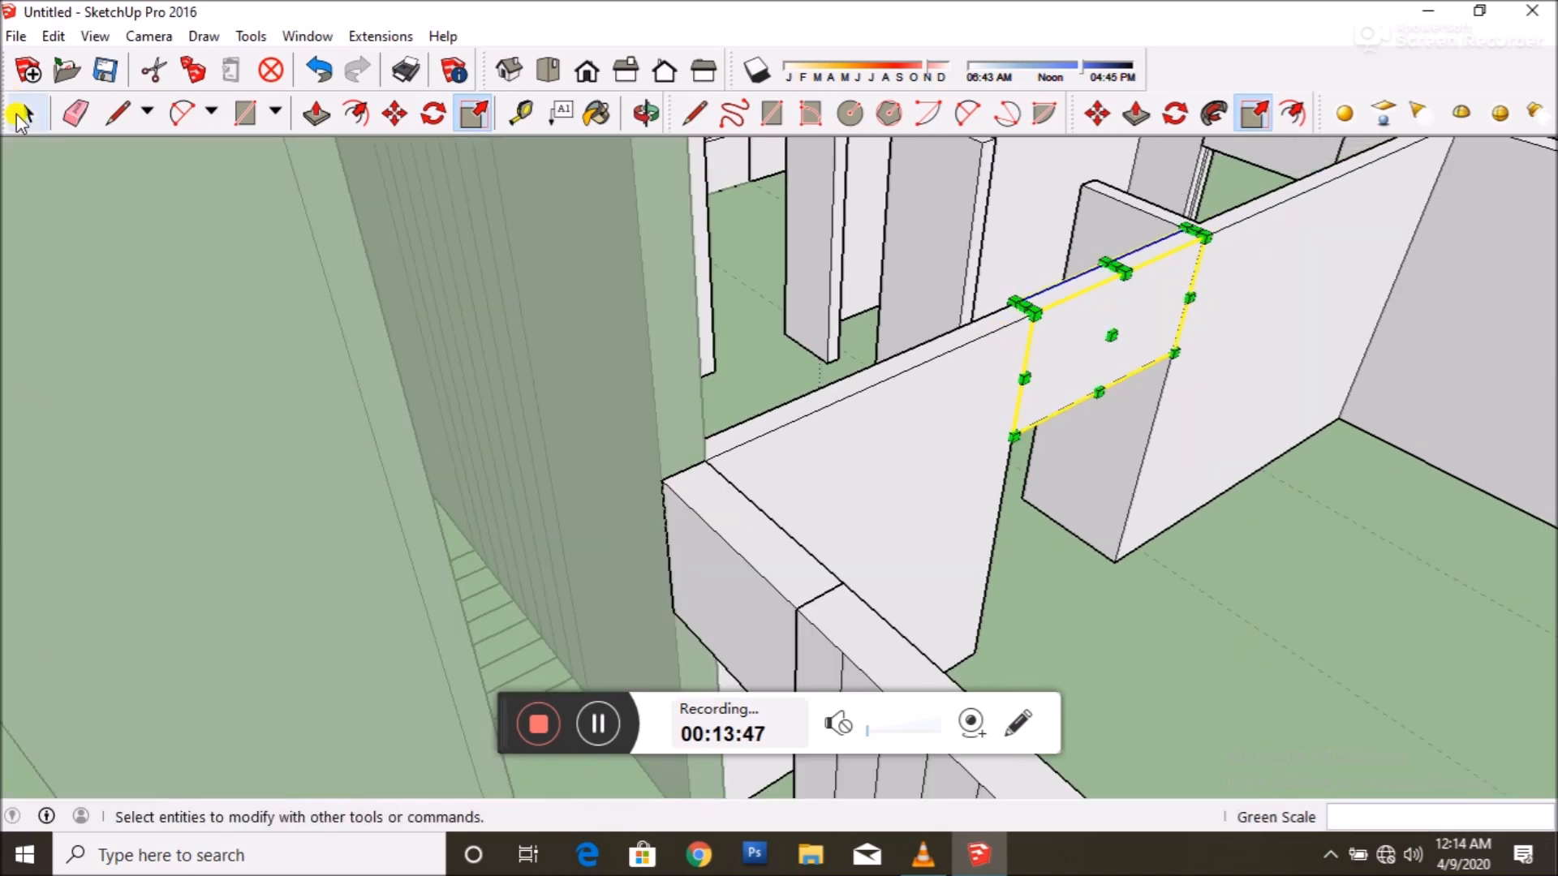
- Copy the interior door lintel to the gap beside the narrow freestanding wall piece and scale its length to fit
click(28, 114)
click(409, 398)
scroll(409, 397, down, 5)
mouse_move(584, 436)
middle_down()
mouse_move(441, 484)
mouse_move(448, 407)
middle_up()
scroll(695, 271, up, 6)
click(659, 389)
key(m)
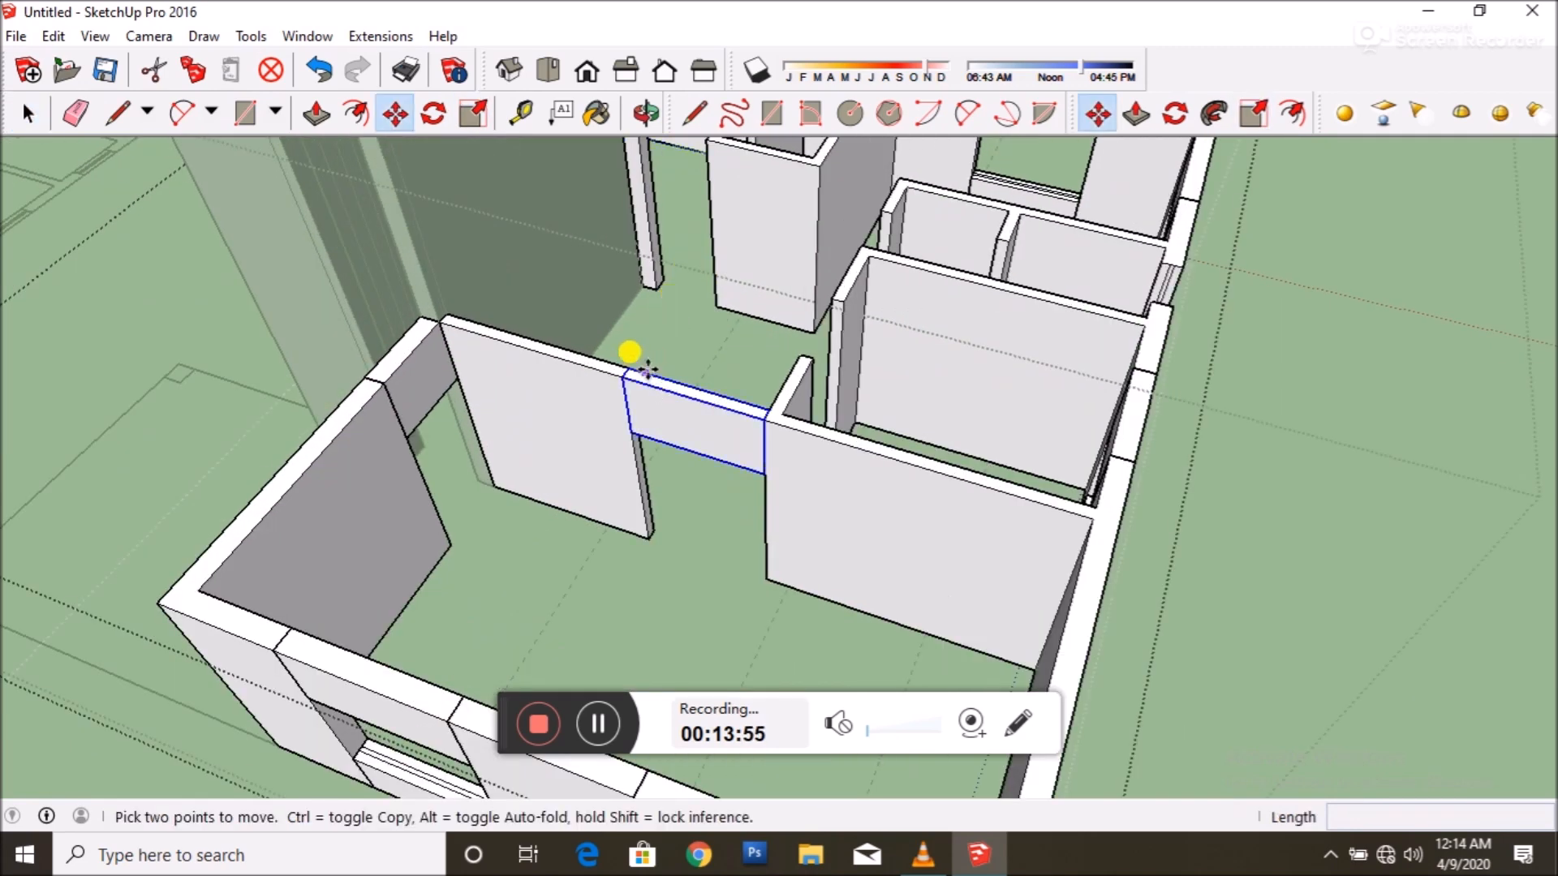
scroll(655, 388, up, 3)
click(618, 369)
key(ctrl)
scroll(755, 374, down, 3)
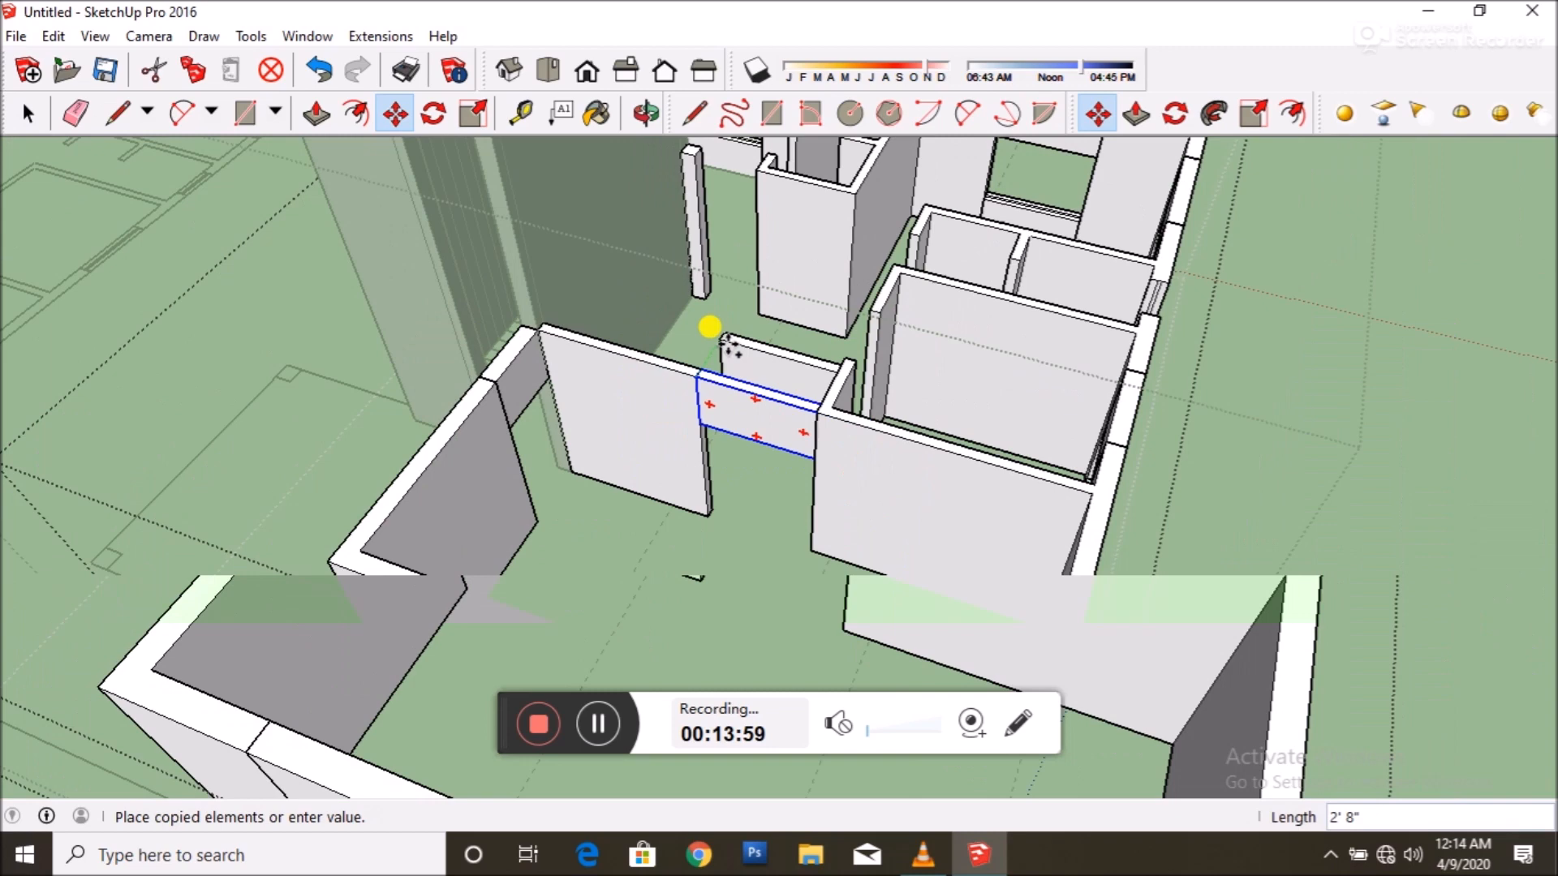
scroll(692, 163, up, 6)
click(772, 235)
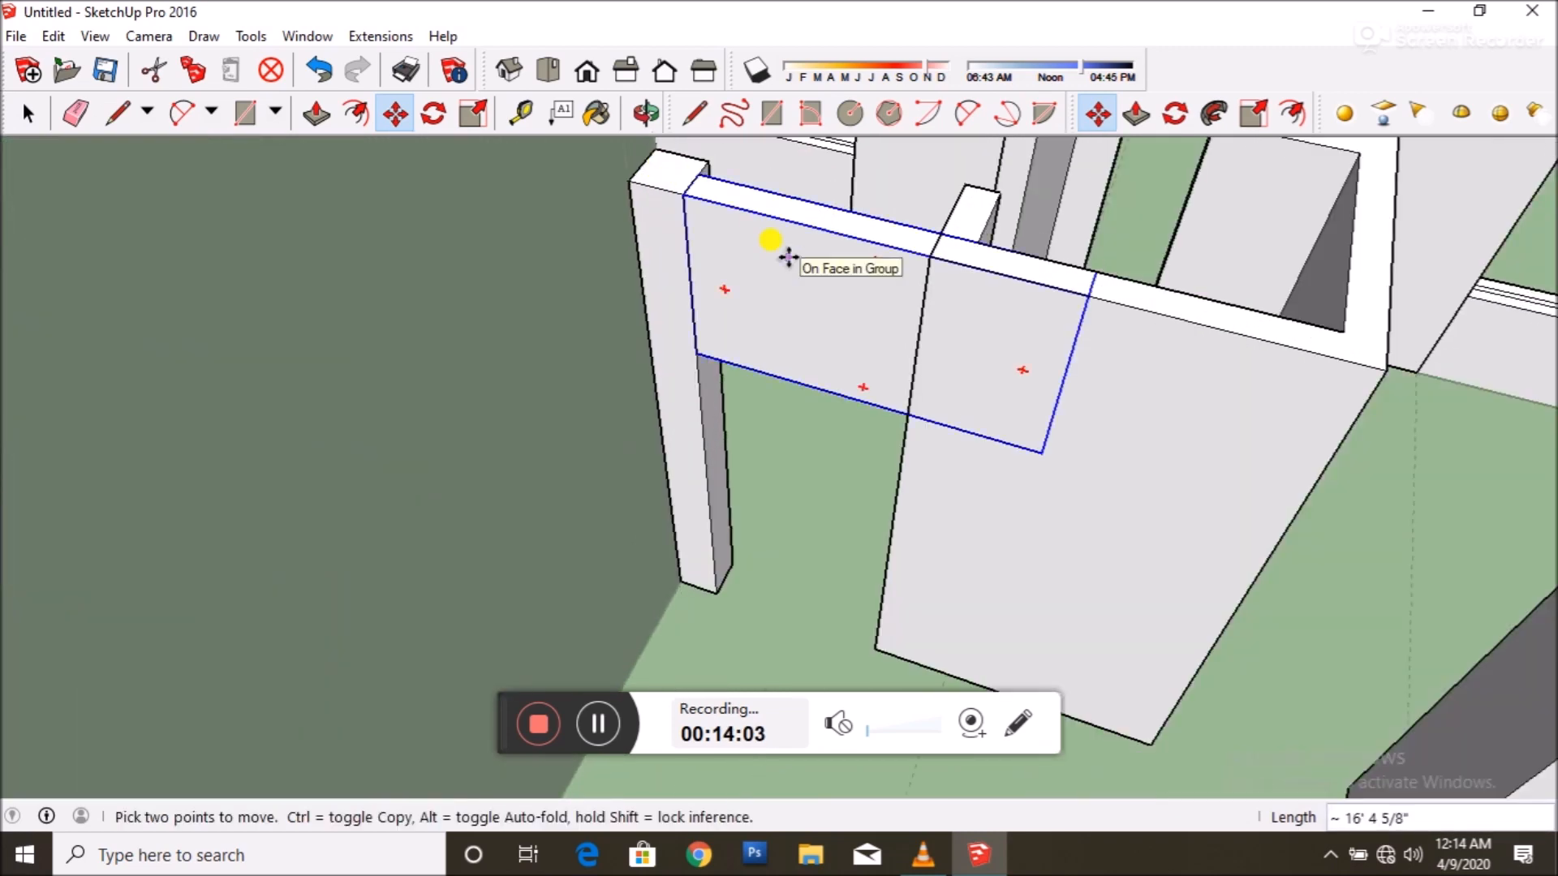
key(s)
scroll(742, 272, down, 1)
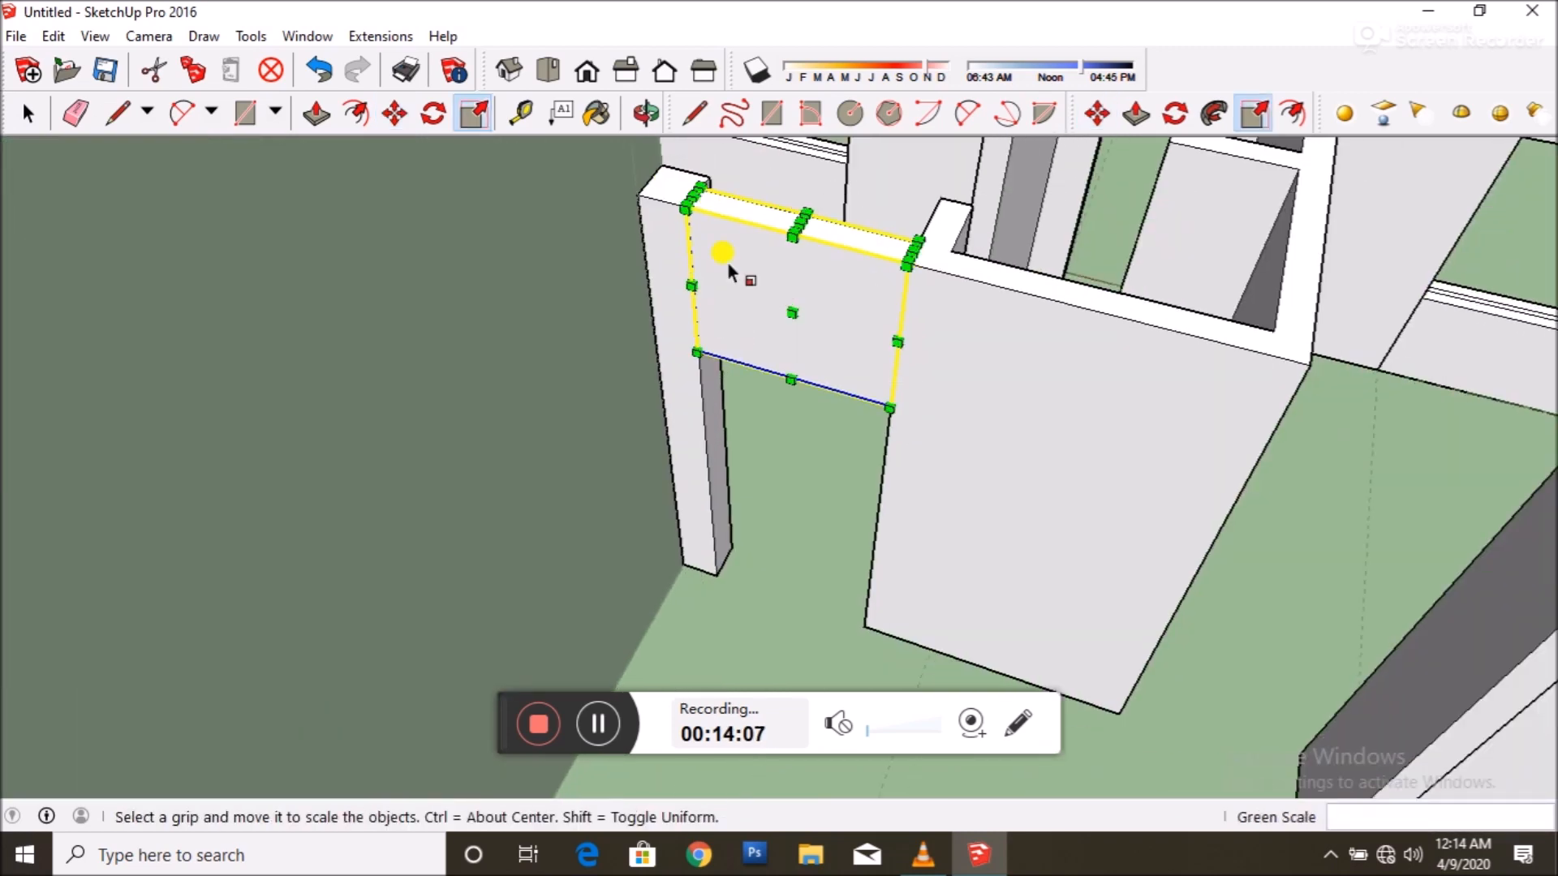
- Copy the fitted lintel along the same wall line into the door gap at the wall section's other end
key(m)
click(1121, 311)
key(ctrl)
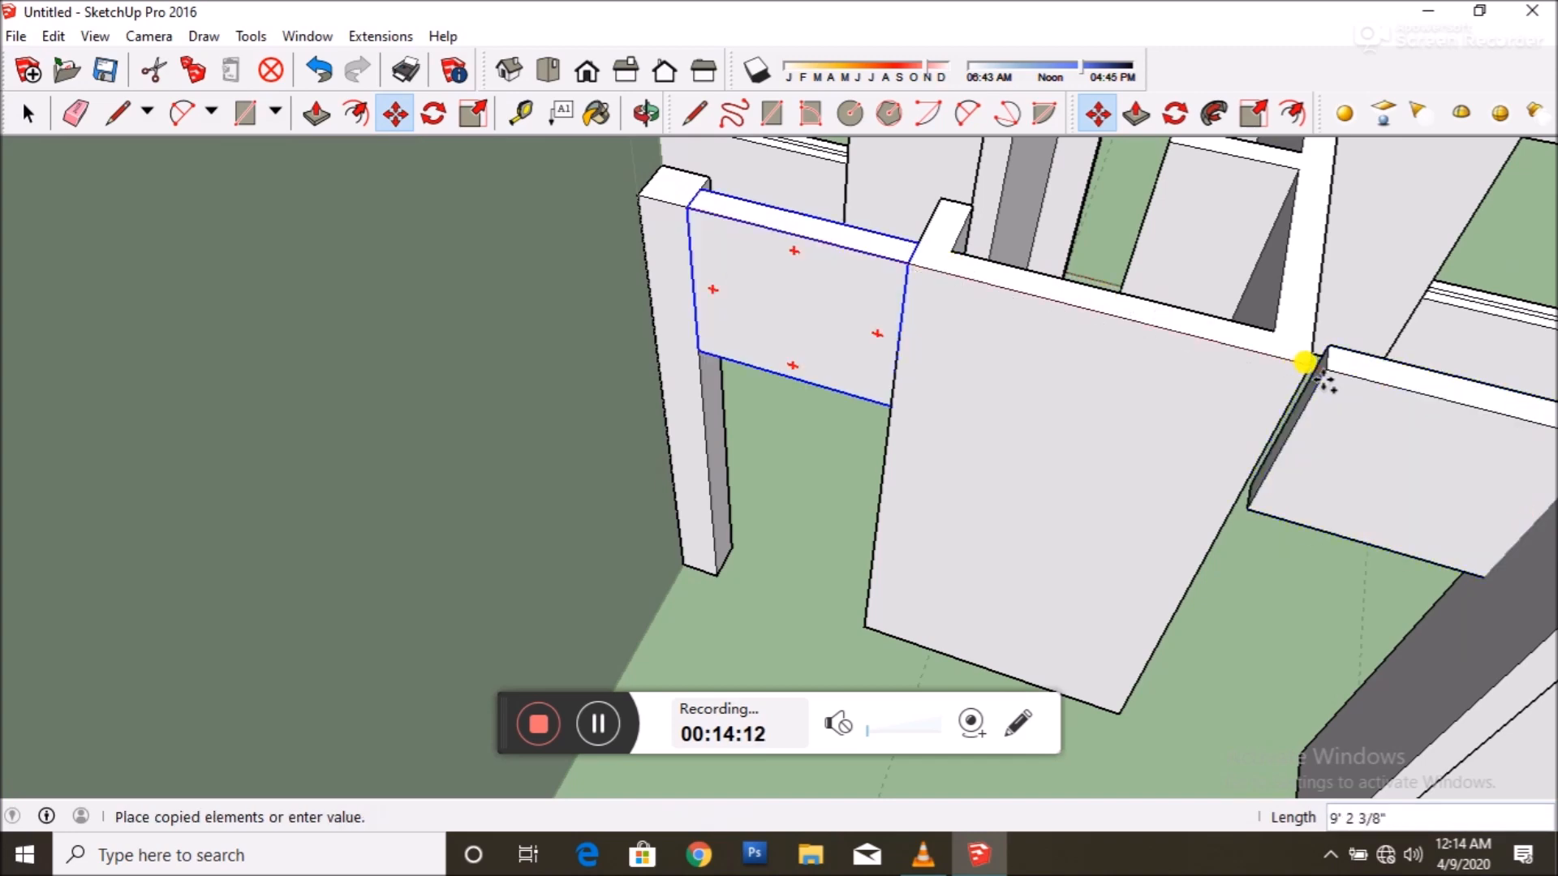
click(1297, 363)
scroll(1274, 366, down, 8)
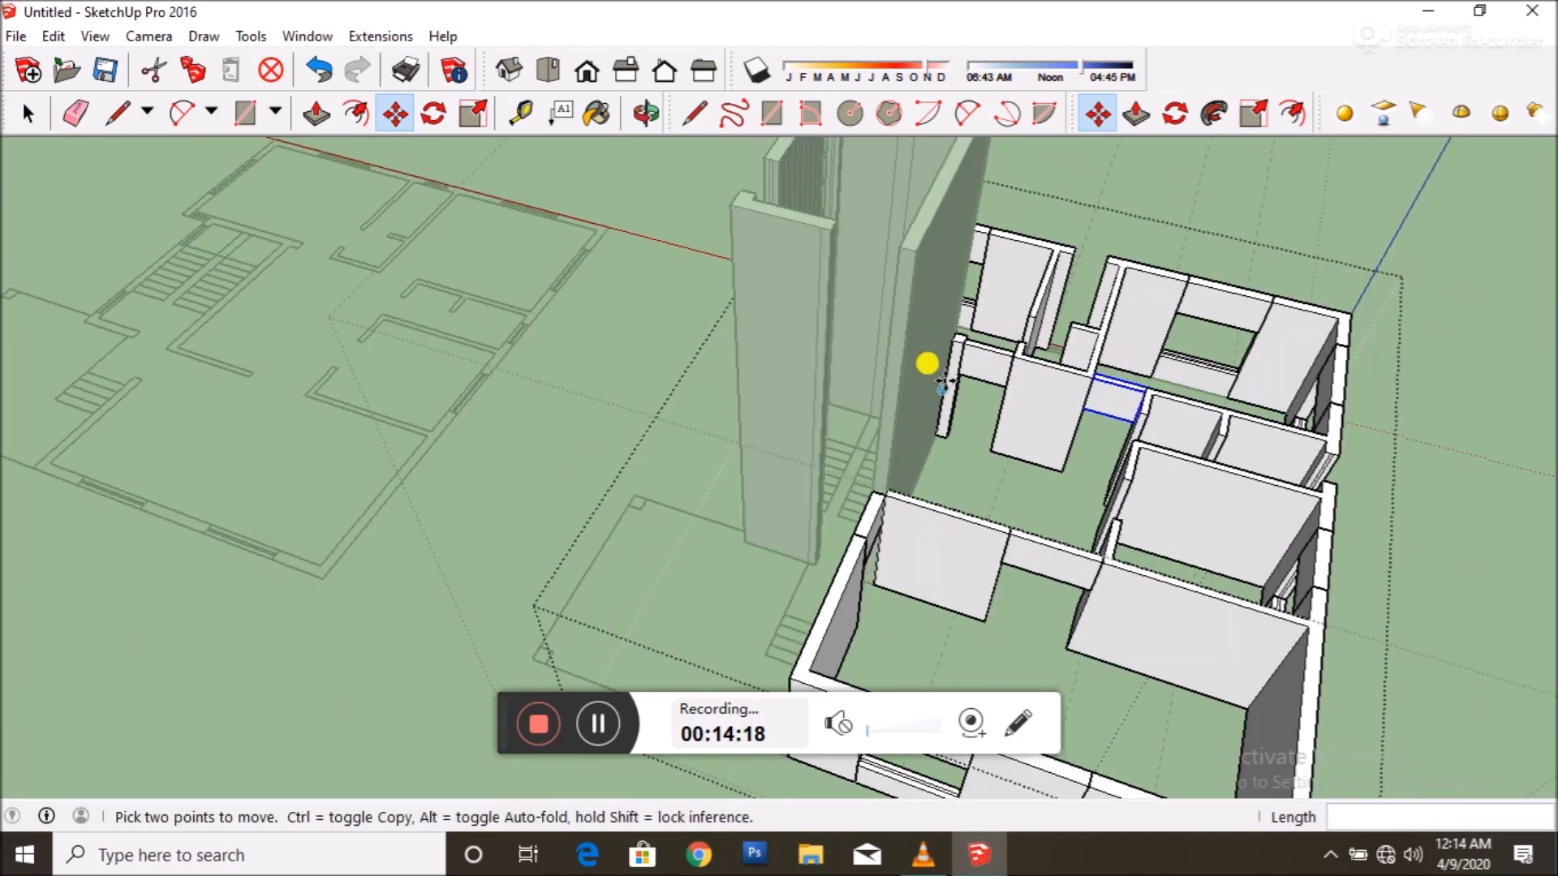
- Copy this lintel to the top end corner of the short perpendicular wall next to it
scroll(887, 473, down, 2)
mouse_move(887, 473)
middle_down()
mouse_move(752, 407)
mouse_move(838, 490)
mouse_move(834, 477)
middle_up()
scroll(751, 407, down, 3)
scroll(834, 477, down, 3)
scroll(833, 477, up, 6)
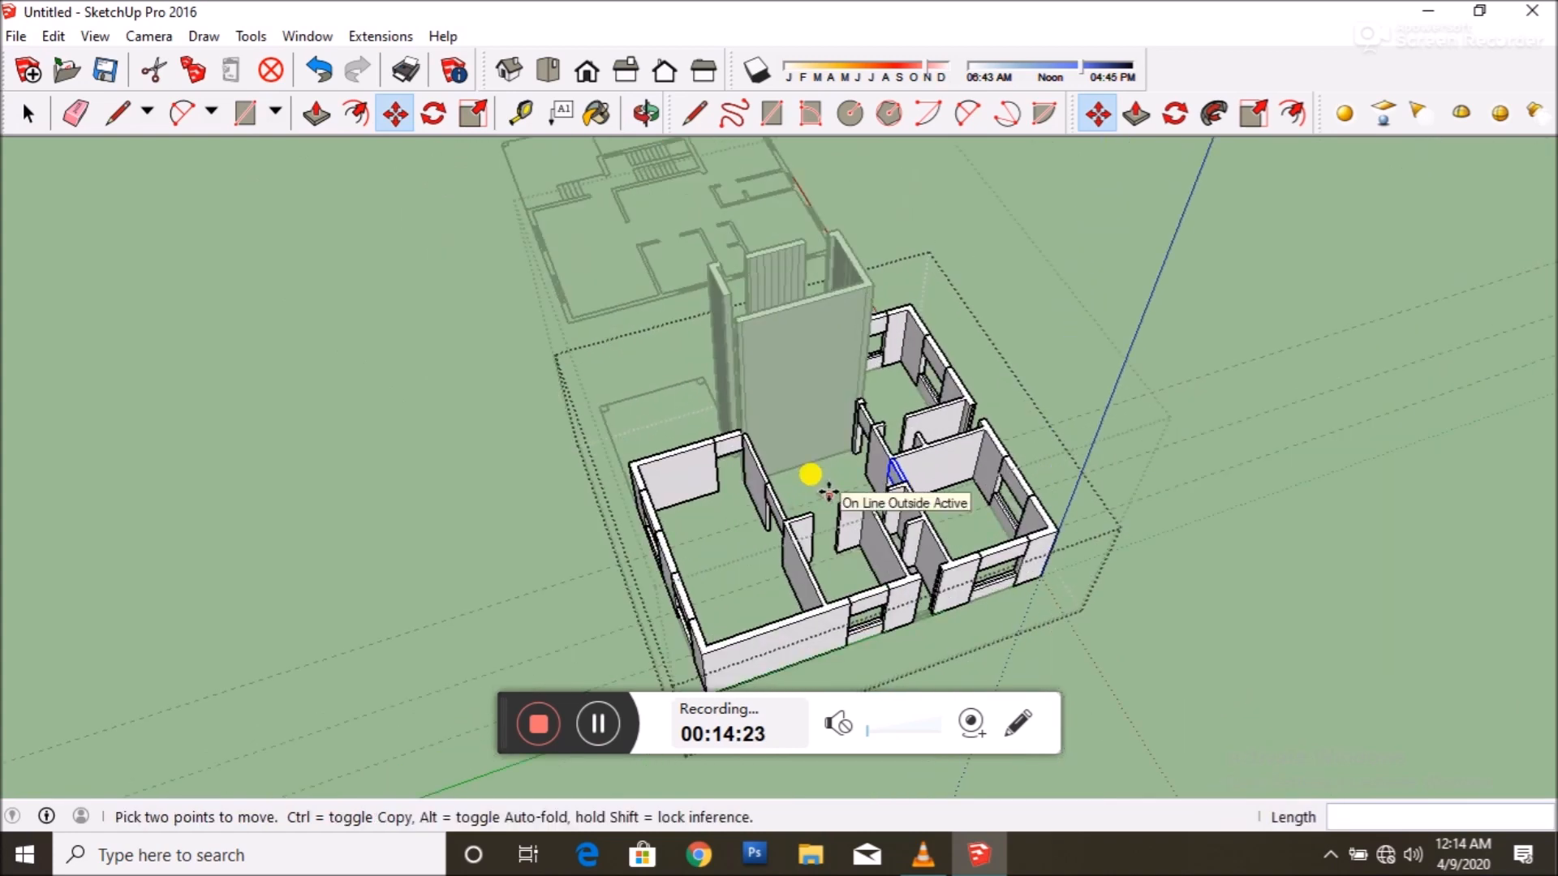
click(38, 126)
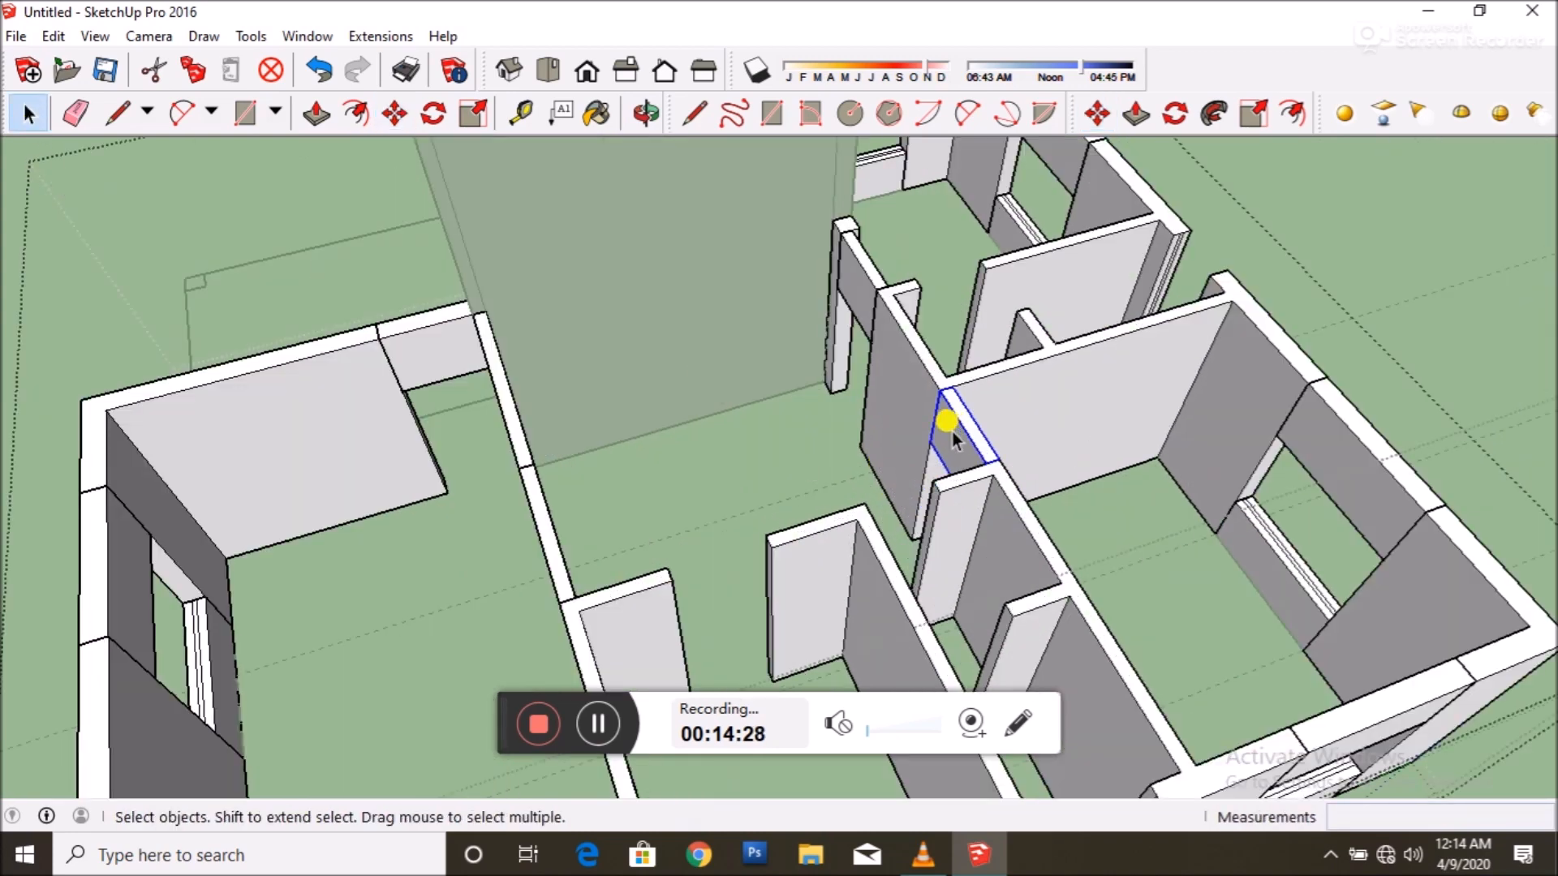
key(m)
scroll(974, 438, up, 4)
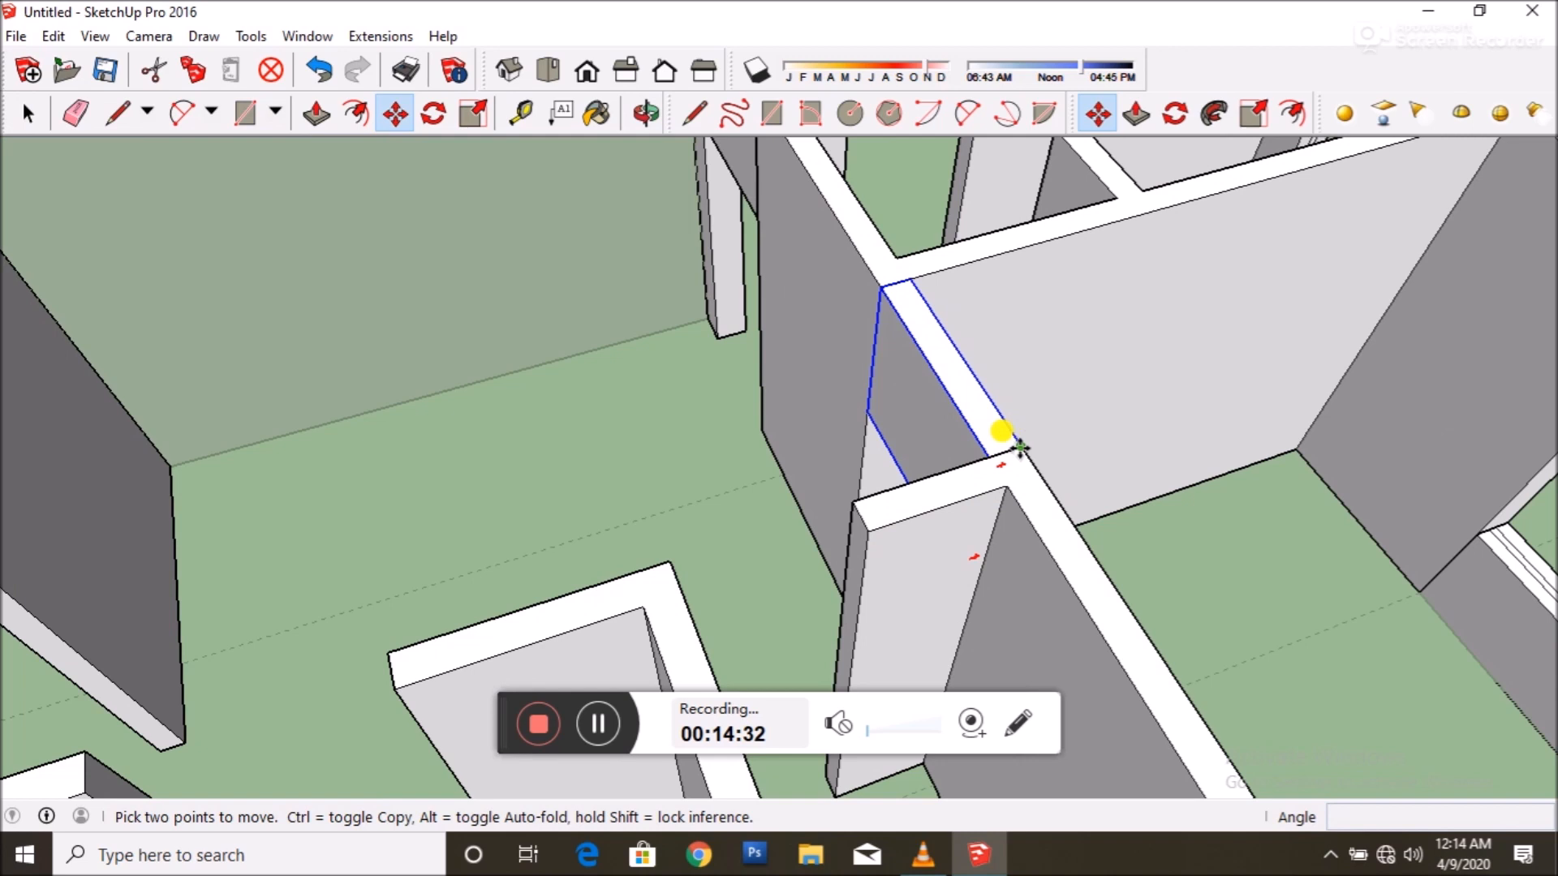
click(1018, 446)
key(ctrl)
click(865, 517)
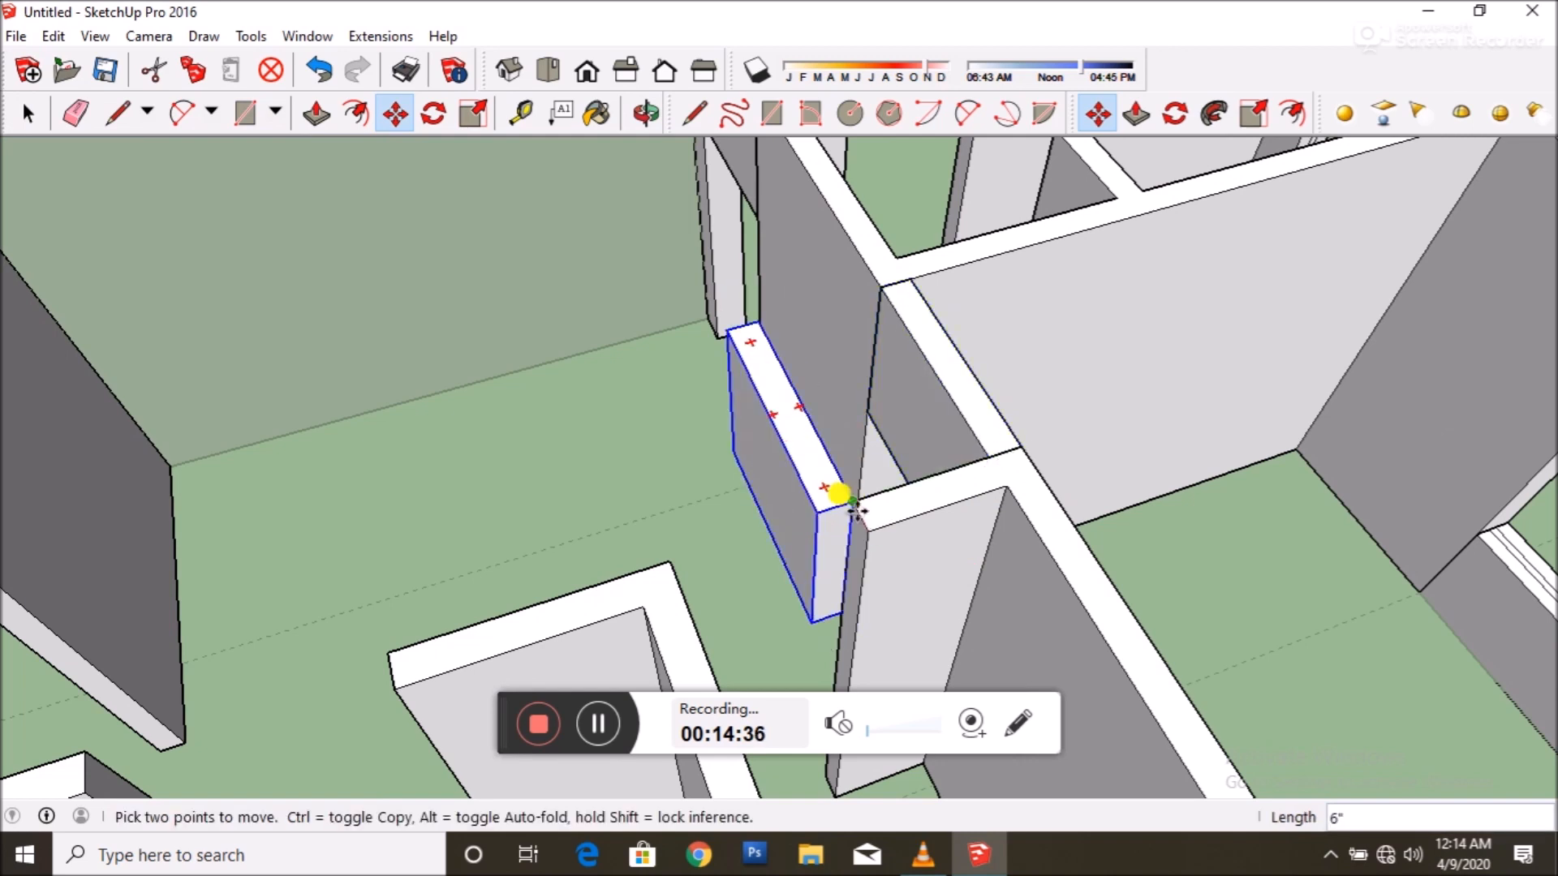
- Rotate the lintel copy 90 degrees about the short wall's end corner to line it up with that wall
click(434, 113)
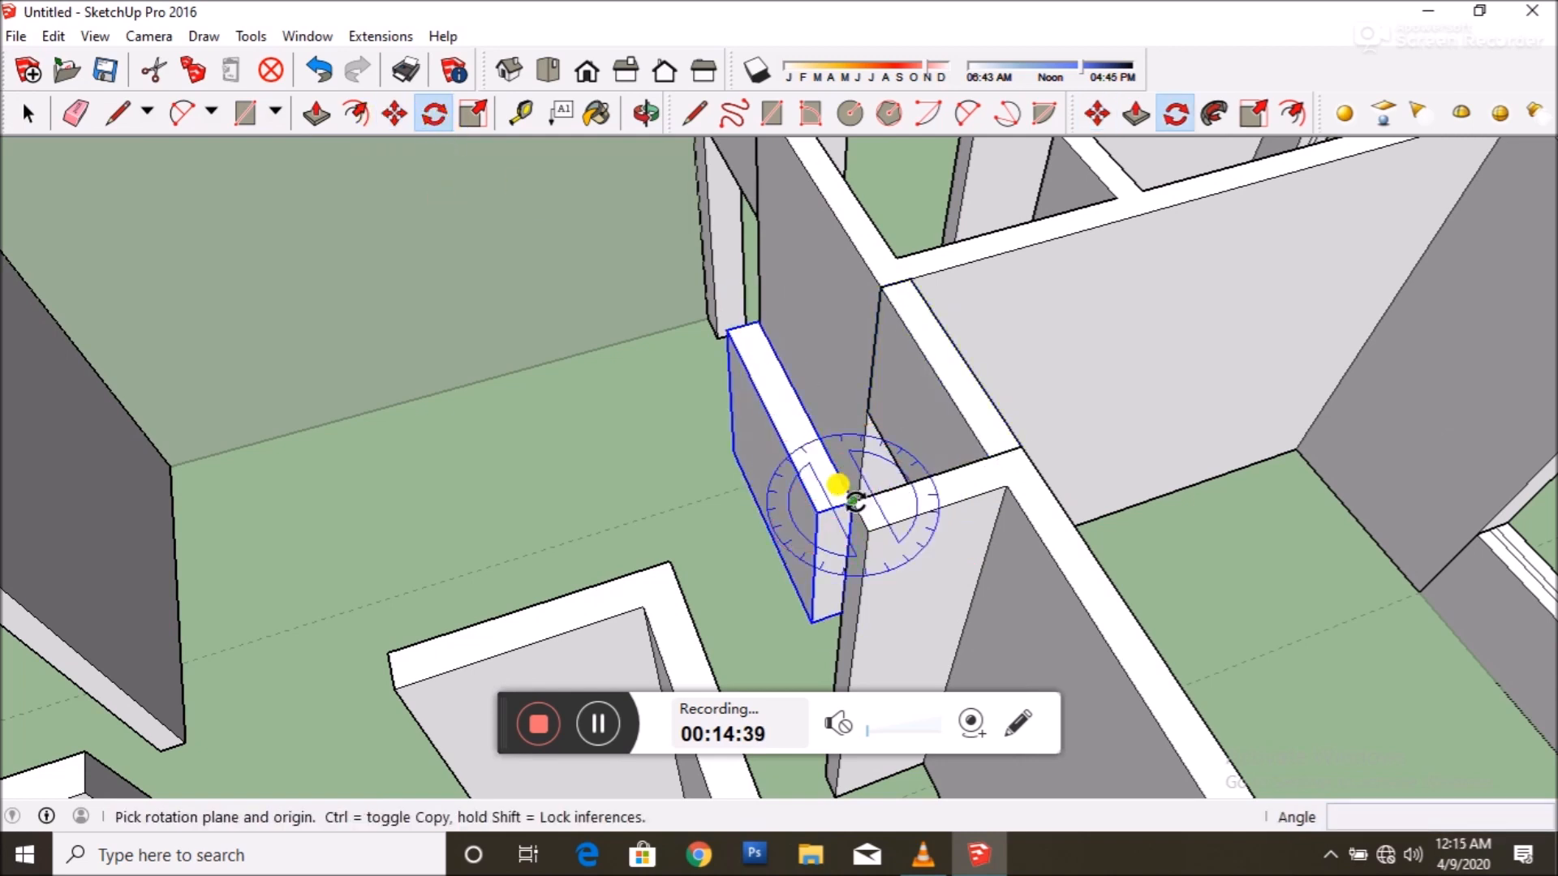
click(805, 408)
click(654, 538)
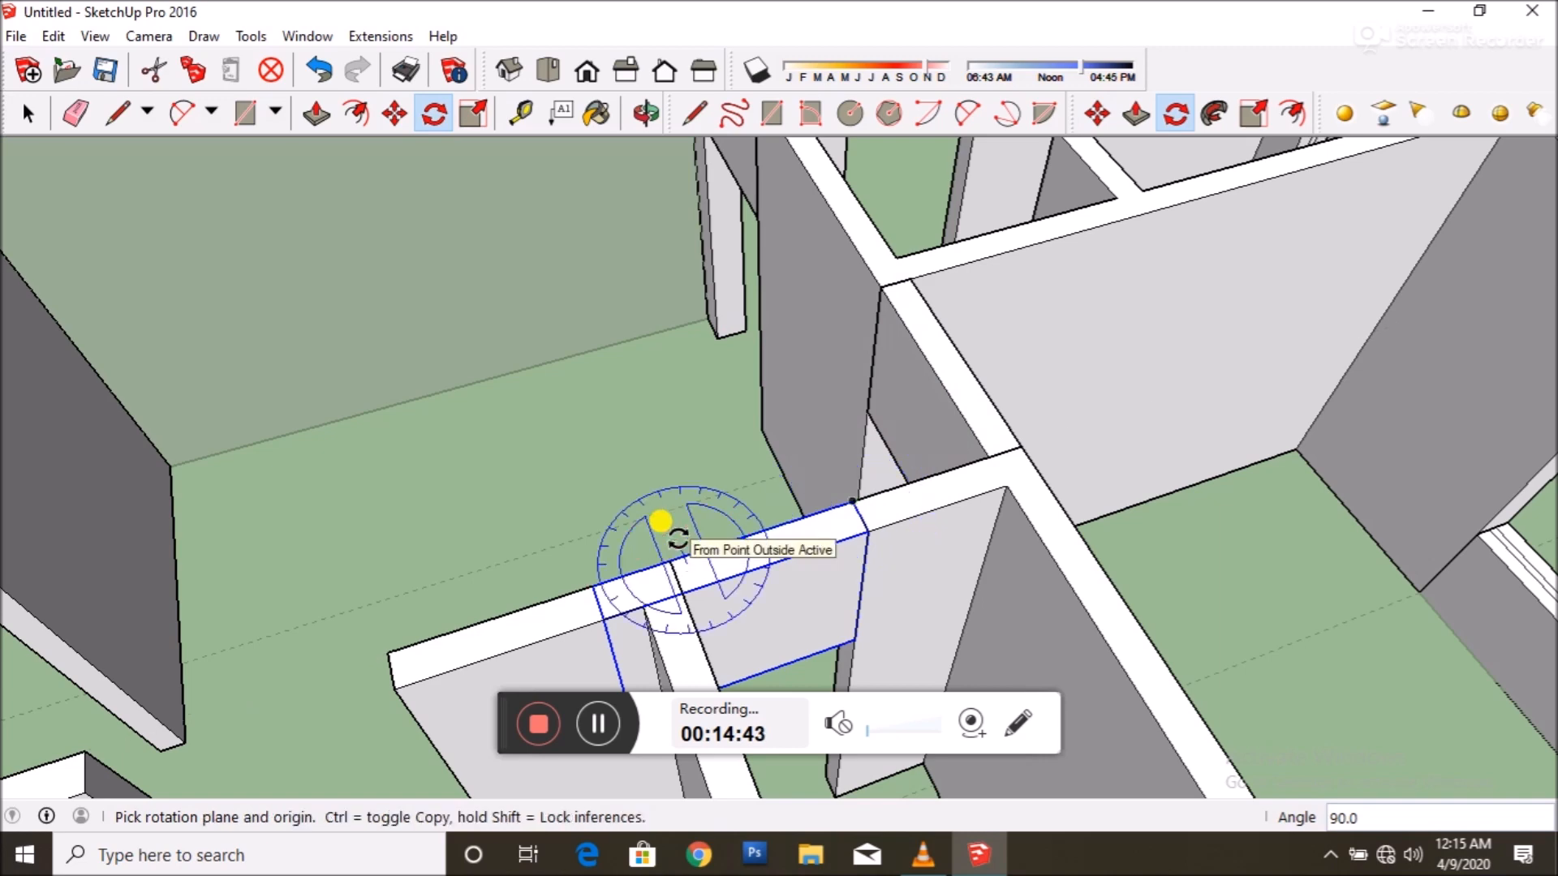
- Scale the rotated lintel's length to end at the corner of the facing room wall
click(251, 35)
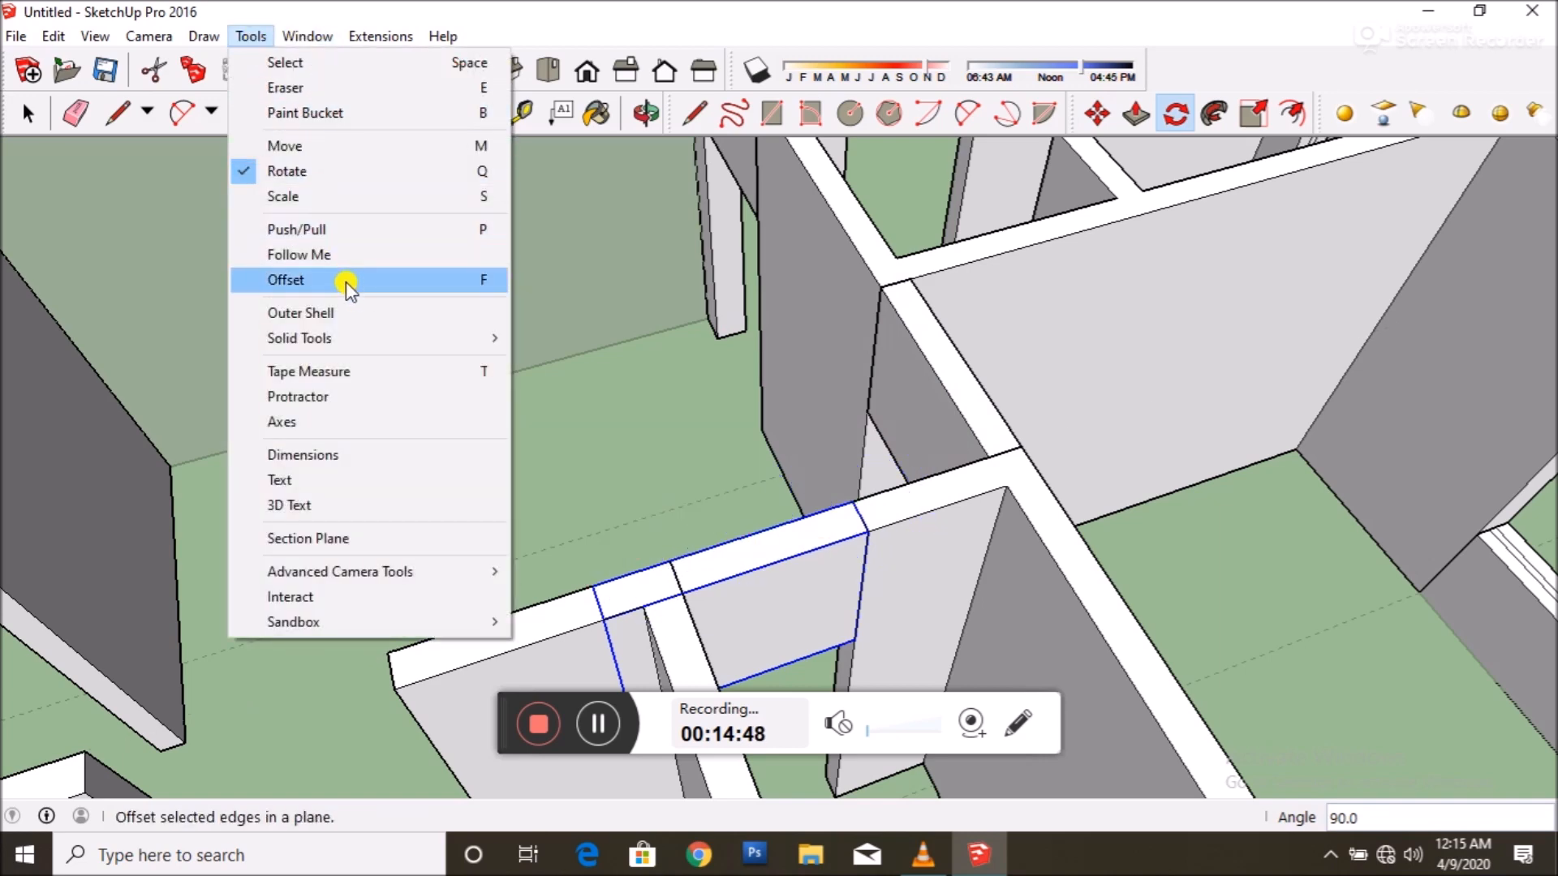
click(393, 205)
middle_drag(811, 273, 699, 513)
middle_drag(755, 401, 756, 357)
- Copy the shortened lintel 5' to the matching corner of the next short wall to bridge the parallel door gap
key(m)
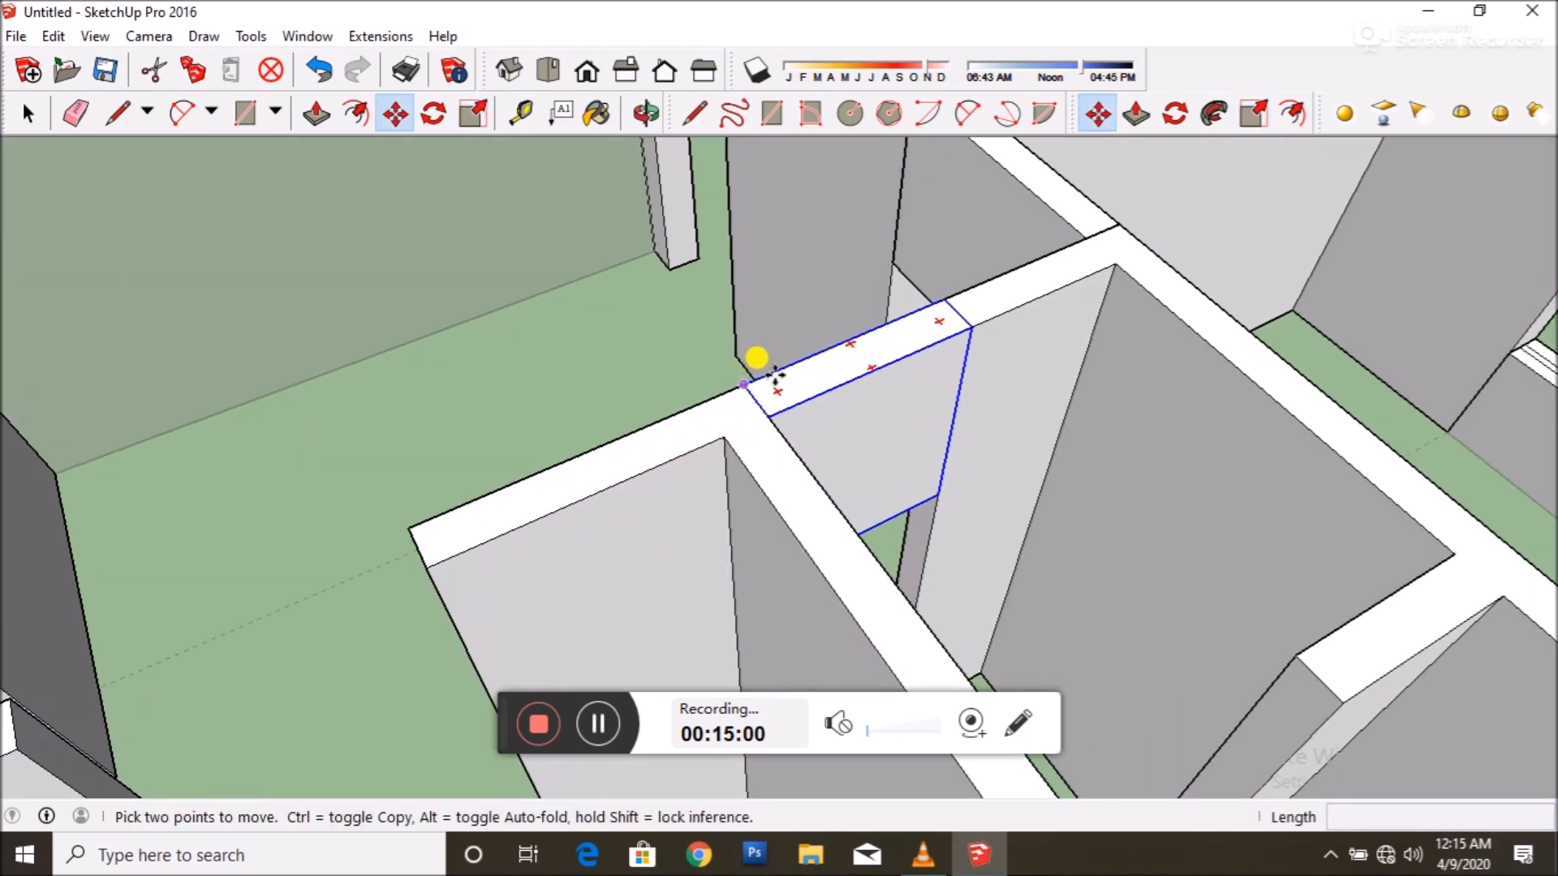
click(943, 300)
key(ctrl)
click(1295, 654)
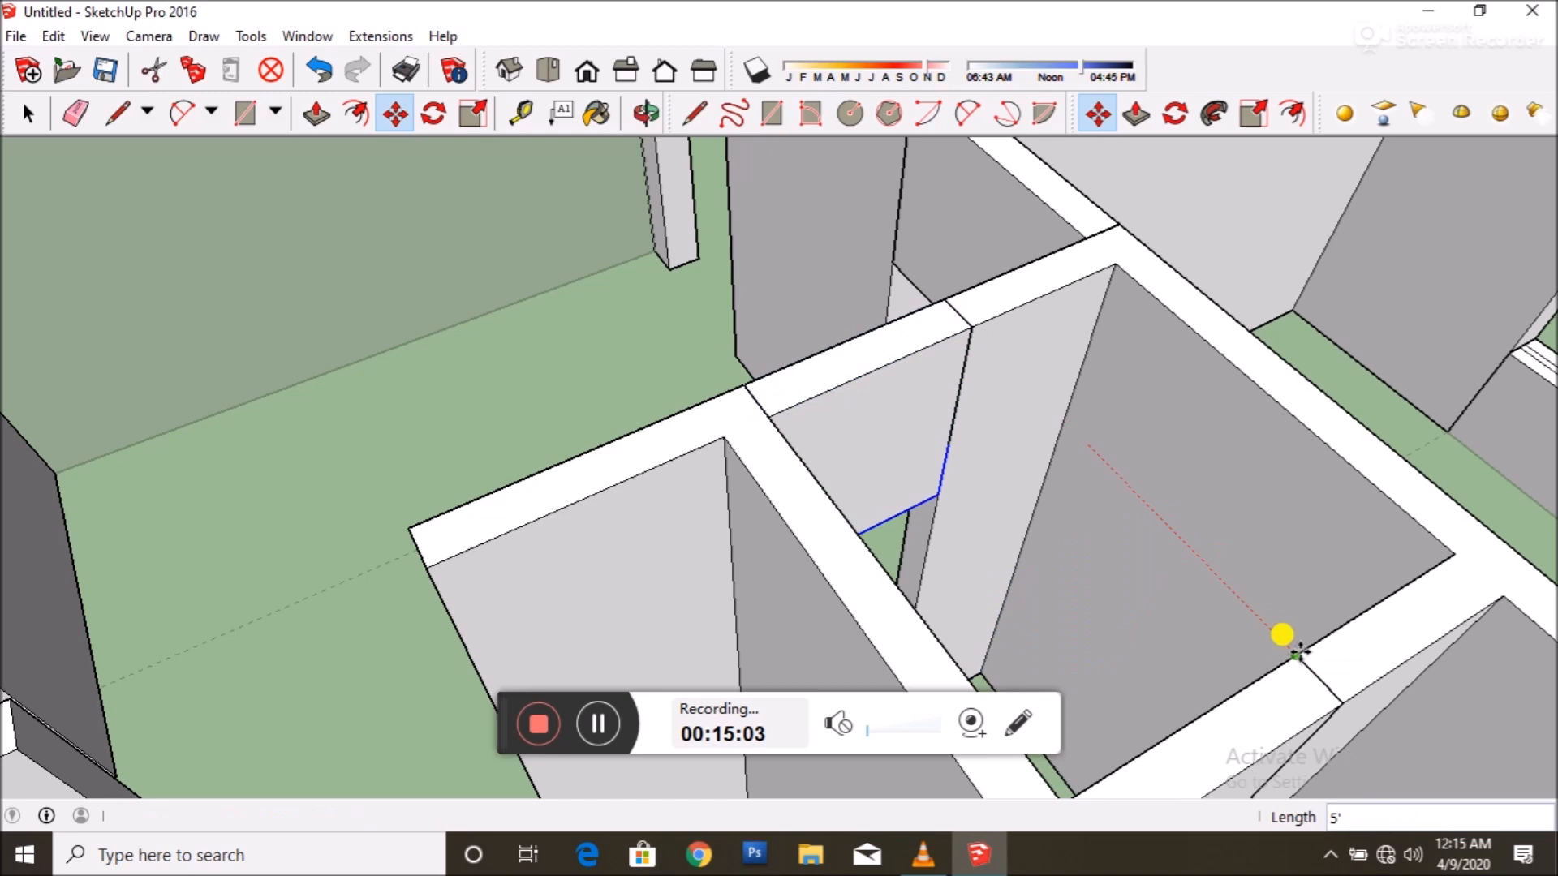
- Copy the short lintel to the doorway of the adjacent room and scale its length to span that gap
scroll(1105, 383, down, 3)
click(1190, 503)
key(ctrl)
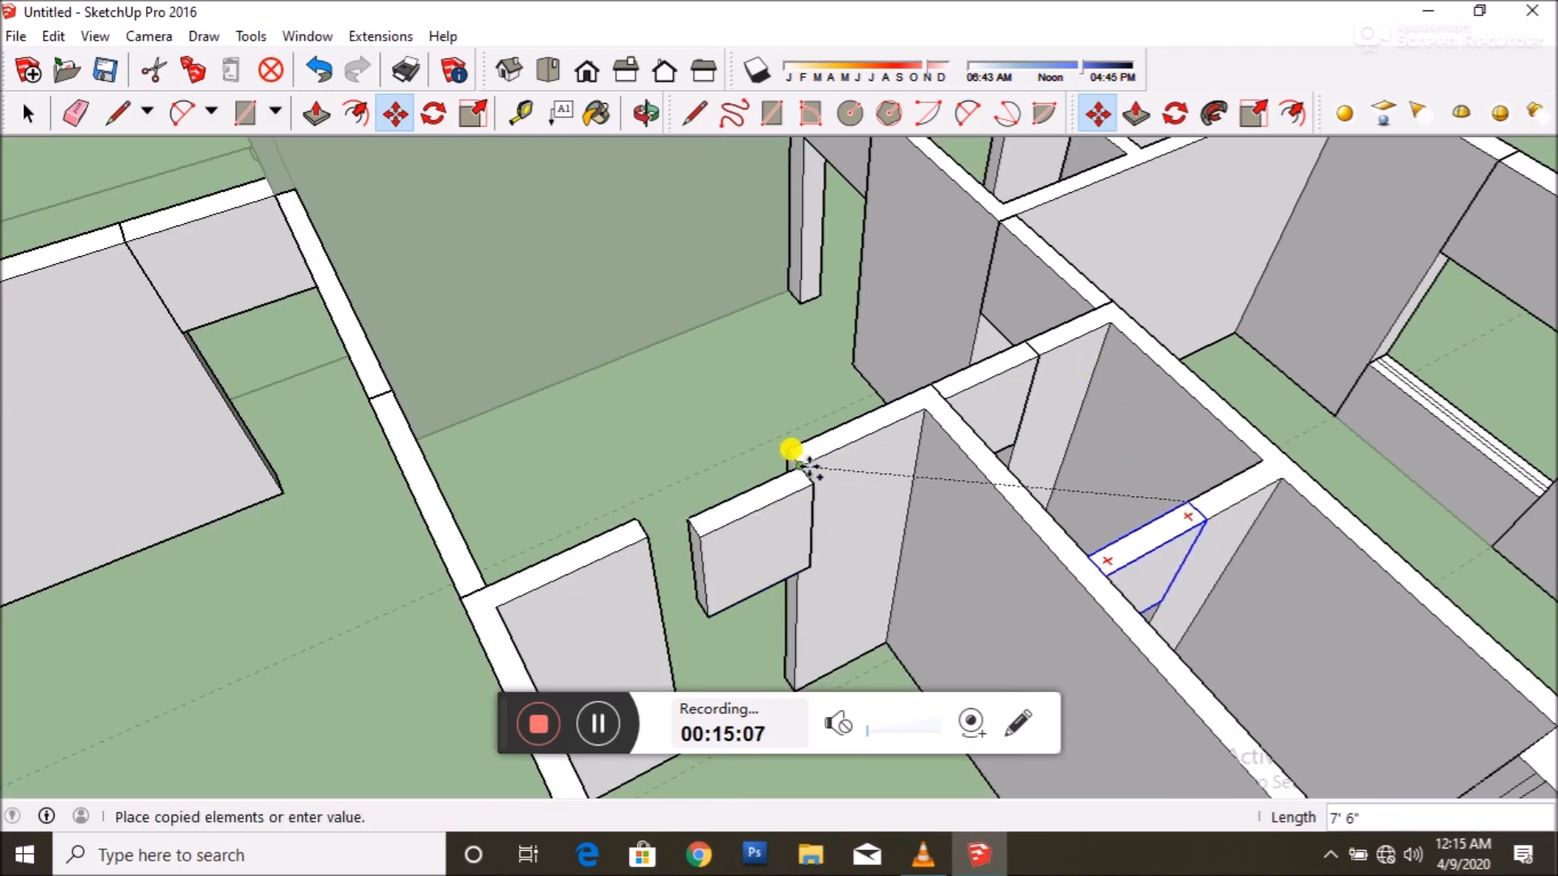
click(789, 449)
key(s)
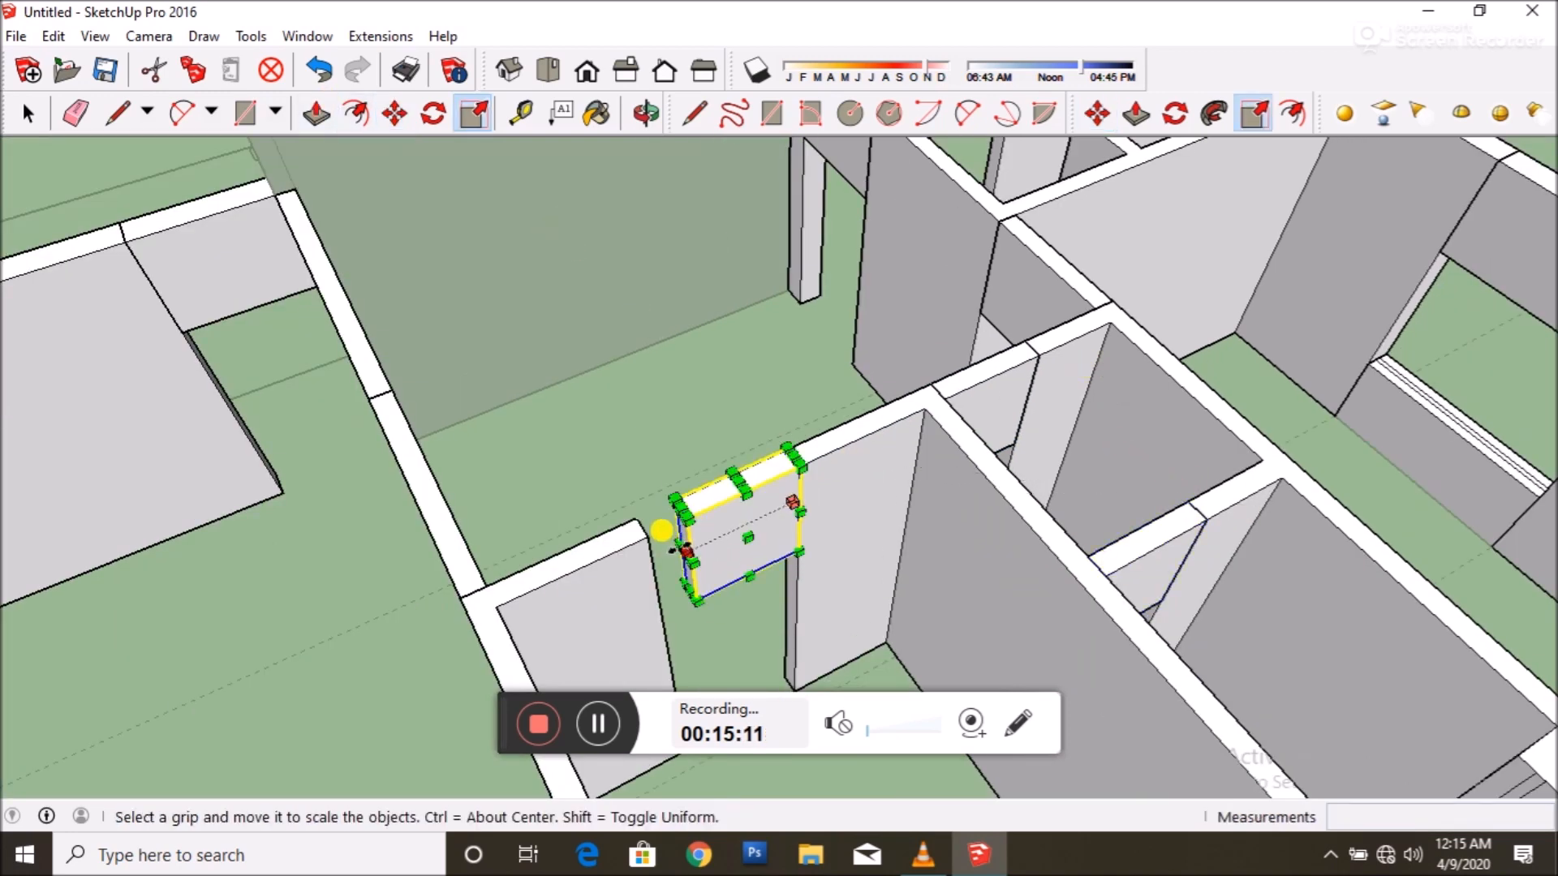
drag(683, 551, 647, 537)
scroll(715, 516, down, 6)
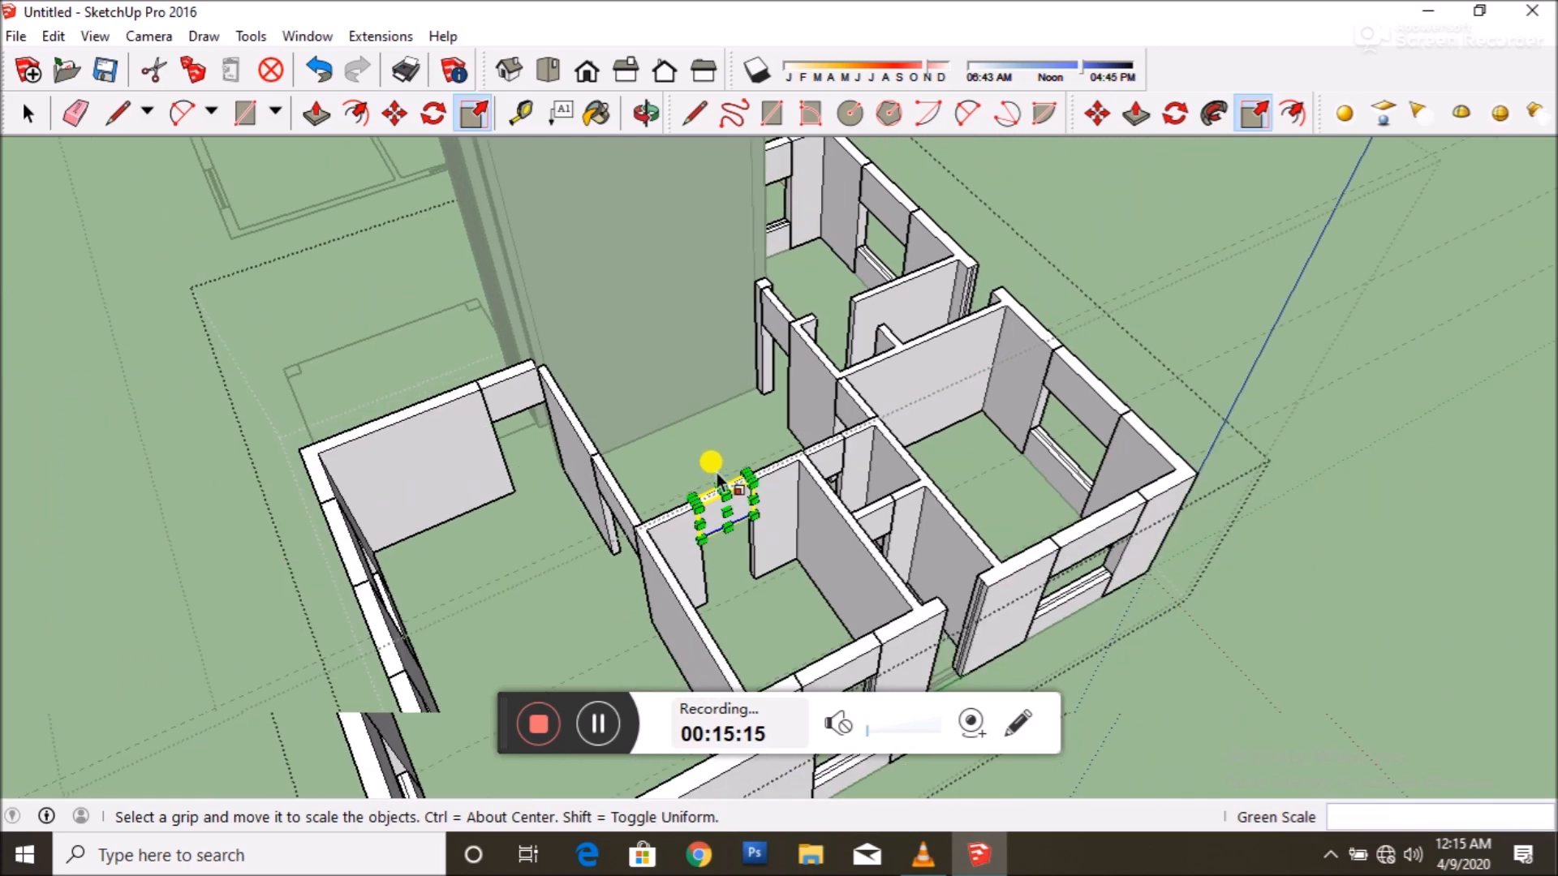
- Copy the room doorway lintel to the door gap in the parallel wall of the far room
key(m)
scroll(707, 454, up, 3)
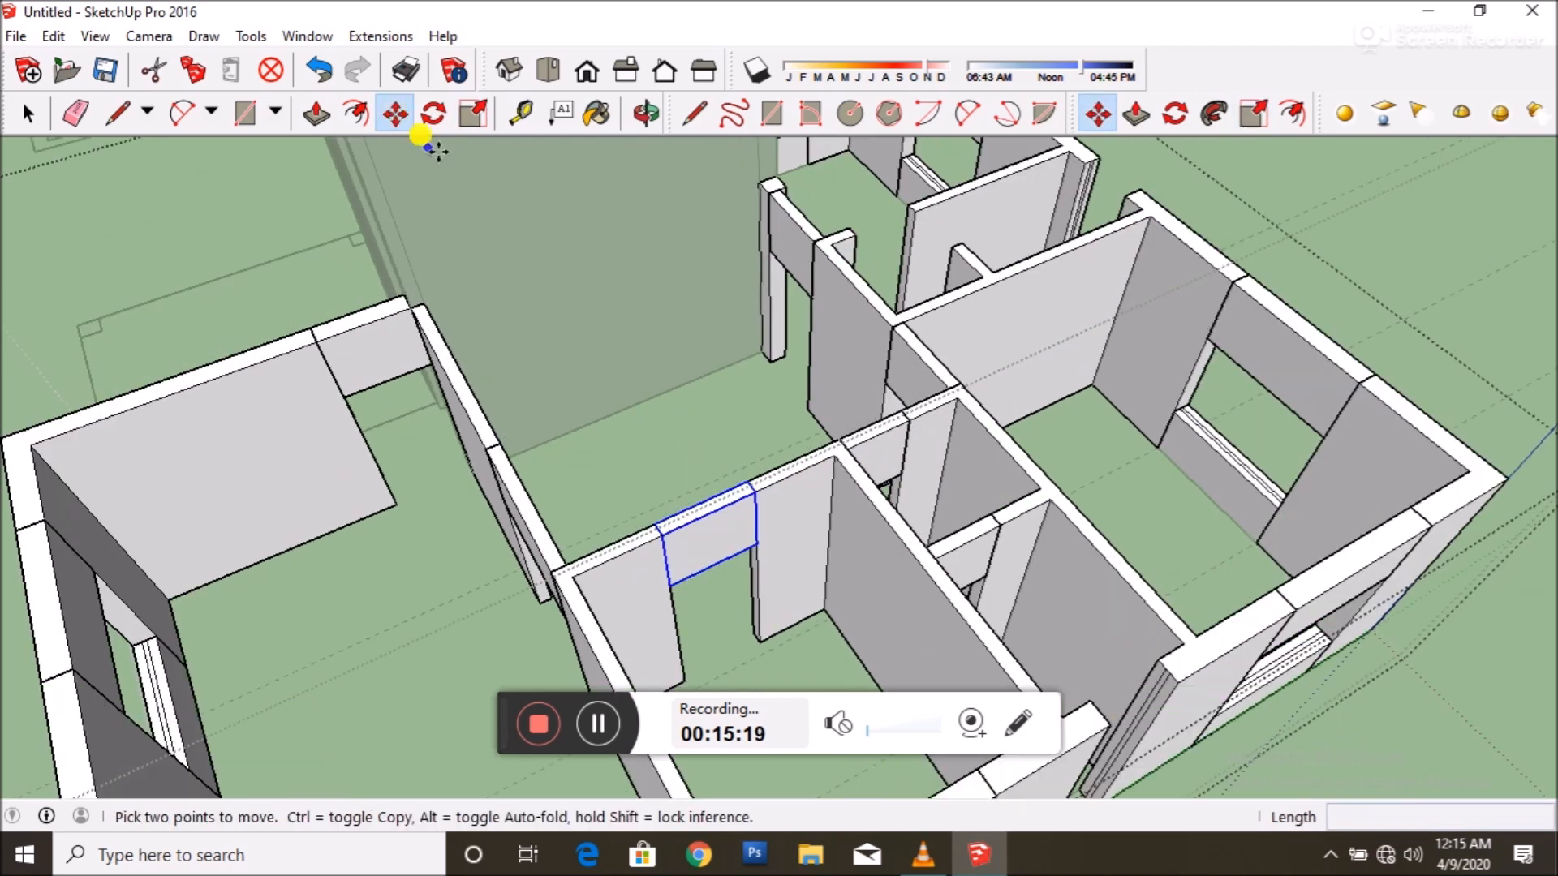
click(746, 482)
key(ctrl)
scroll(887, 195, up, 4)
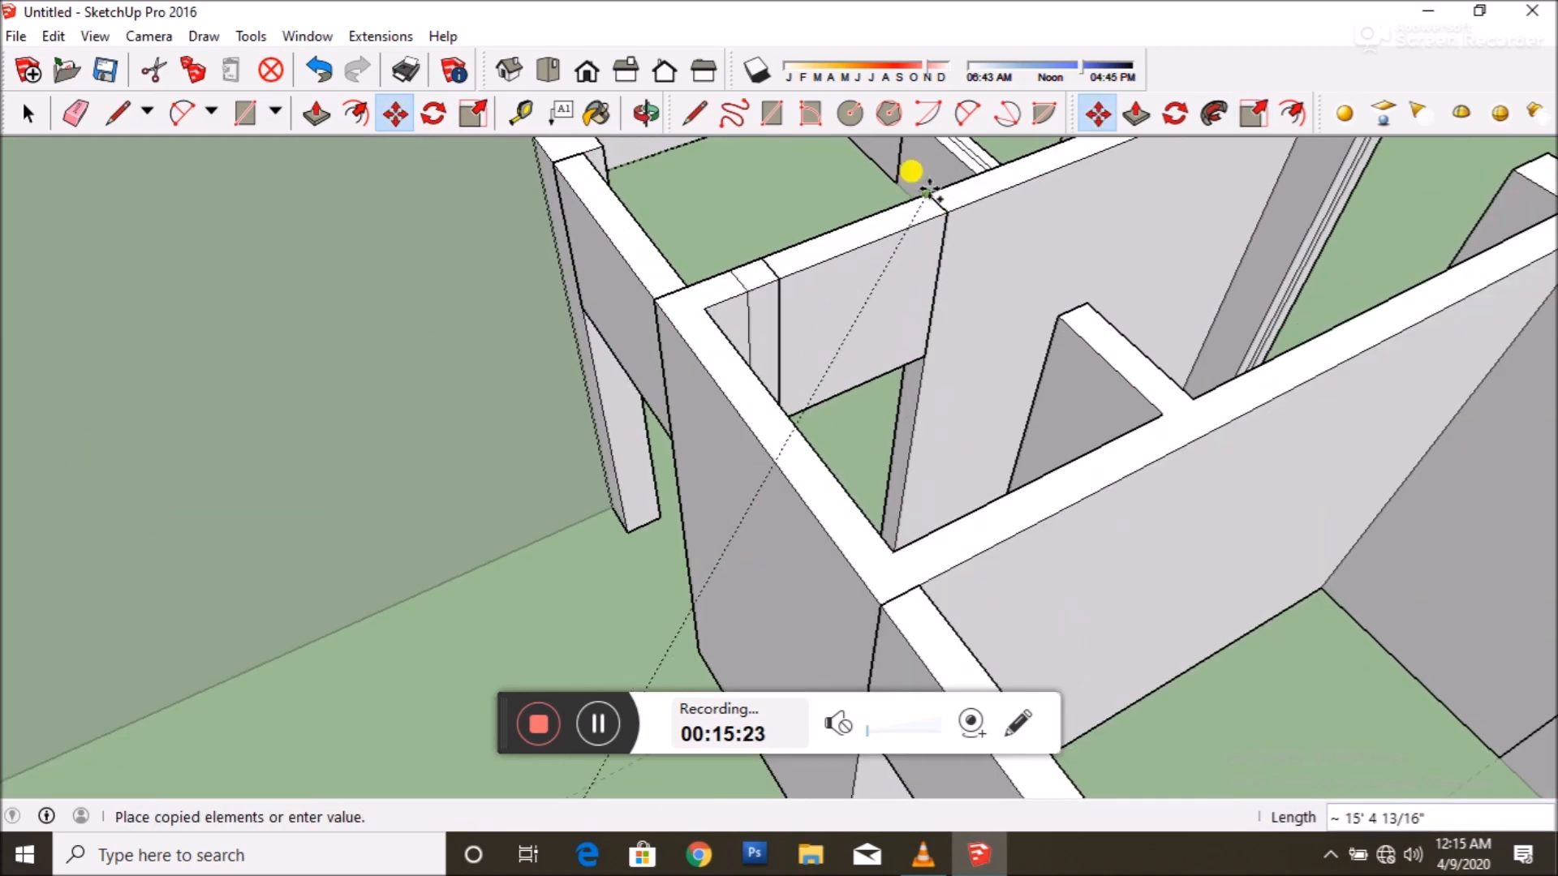
- Scale the far room's lintel copy so its free end meets the short wall stub across the door gap
key(s)
middle_drag(802, 326, 768, 397)
click(754, 354)
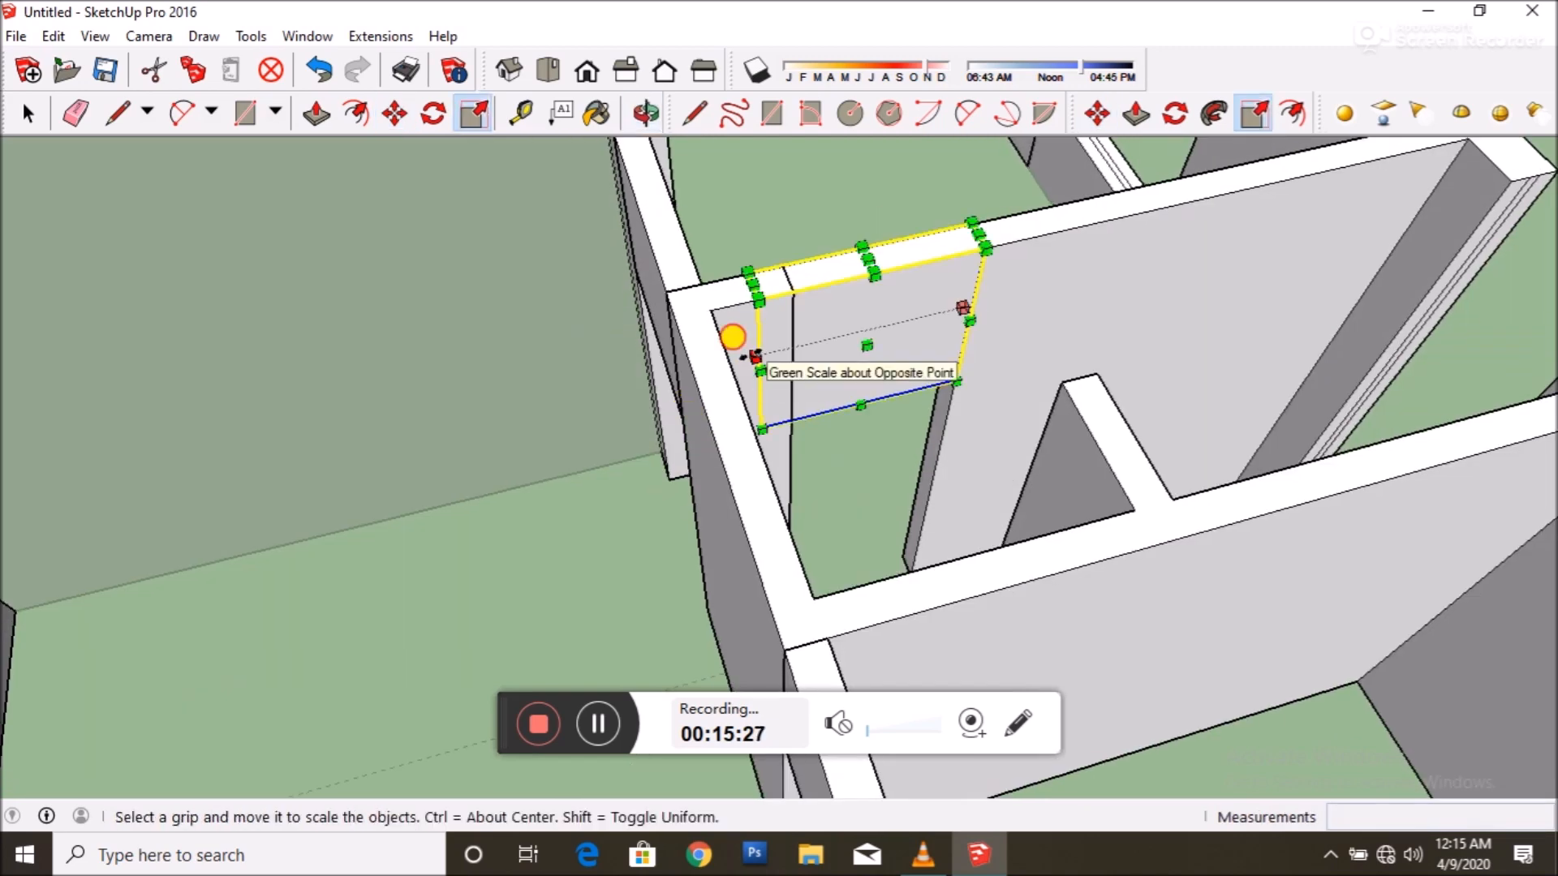
click(789, 337)
scroll(763, 365, down, 5)
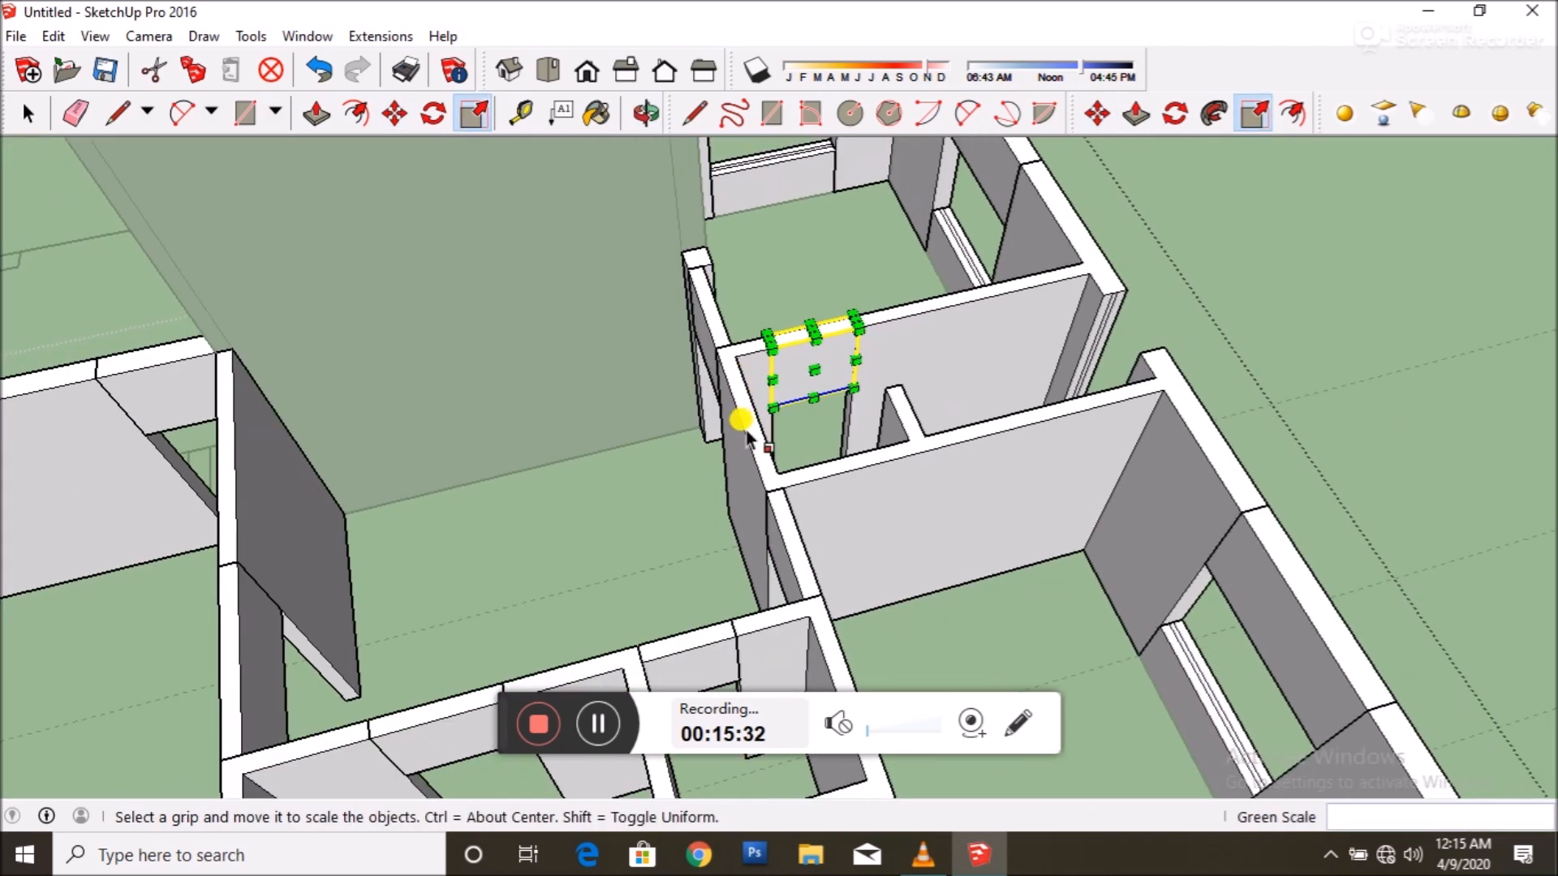
- Copy the far room's door lintel 6" sideways so the copy sits flush against the original's face
scroll(734, 391, down, 3)
middle_drag(735, 391, 598, 393)
scroll(586, 323, up, 4)
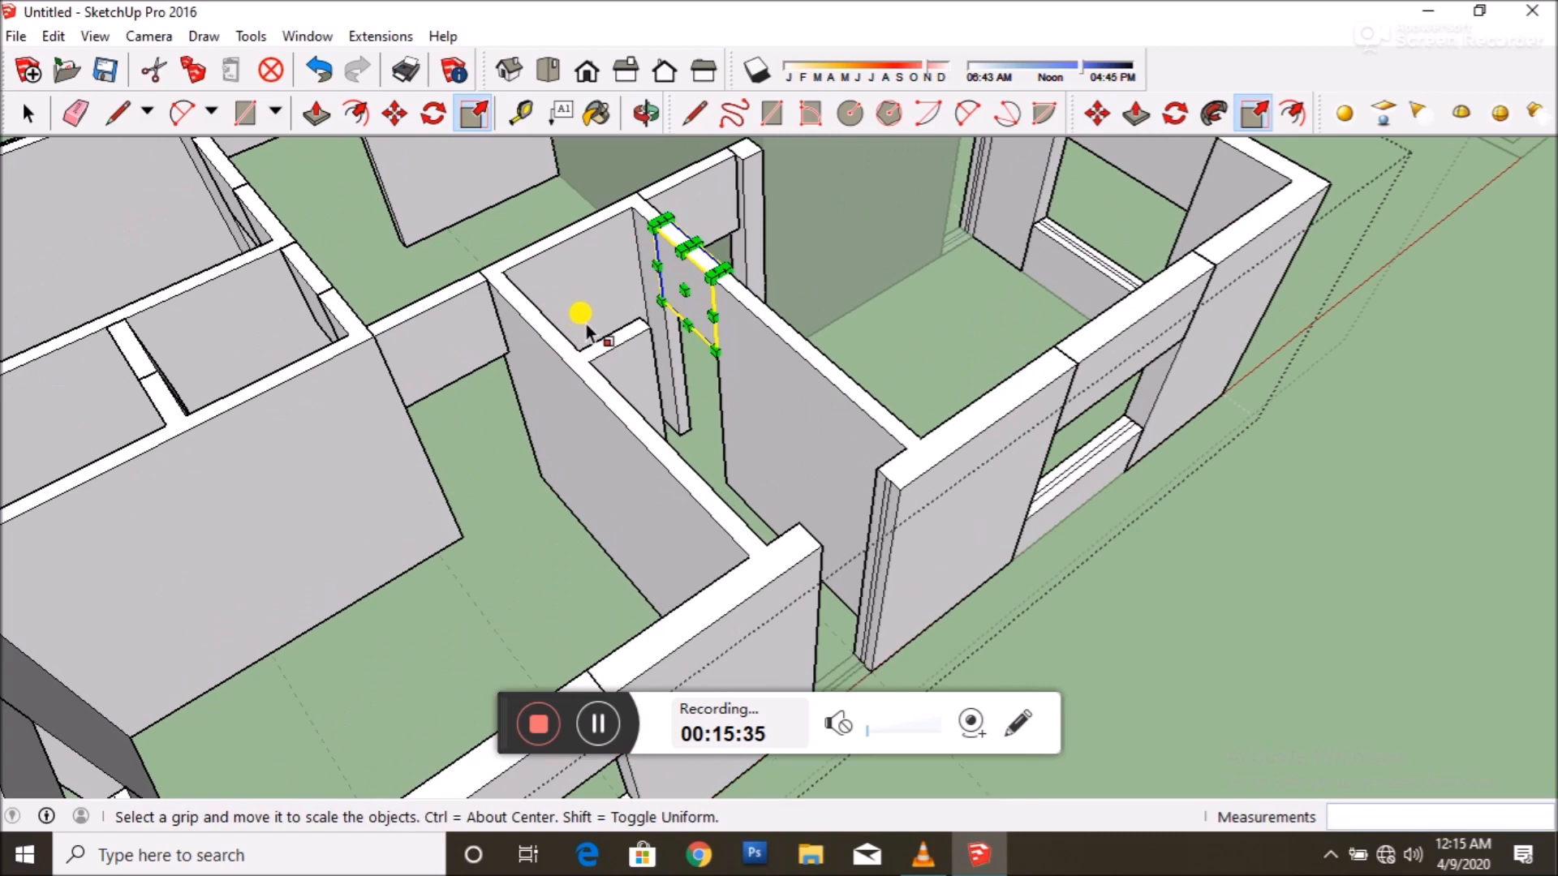
click(394, 114)
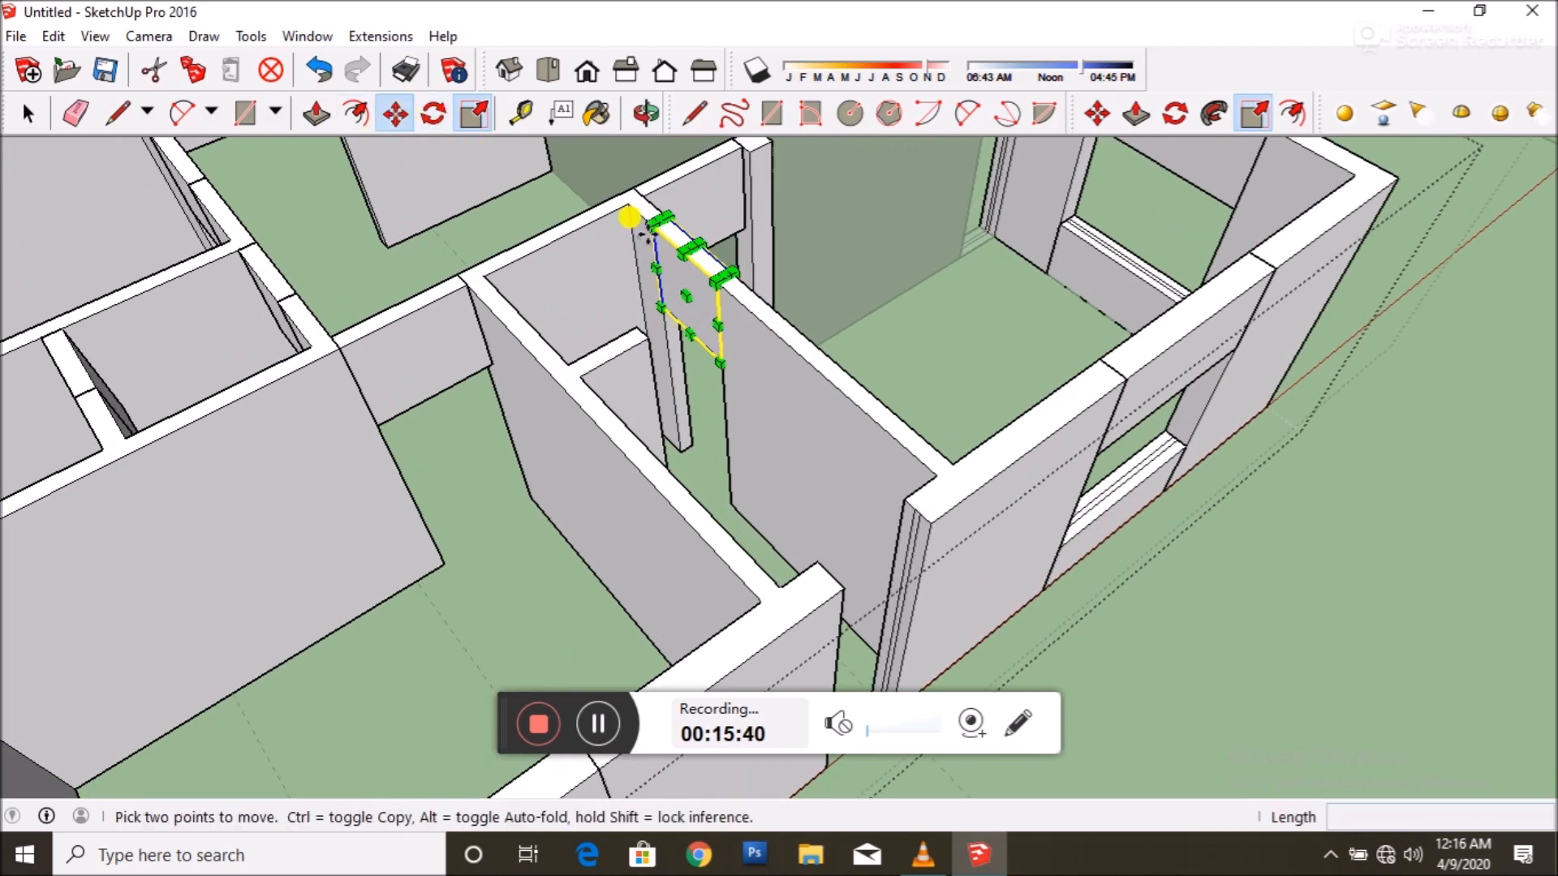
scroll(619, 227, up, 4)
click(777, 298)
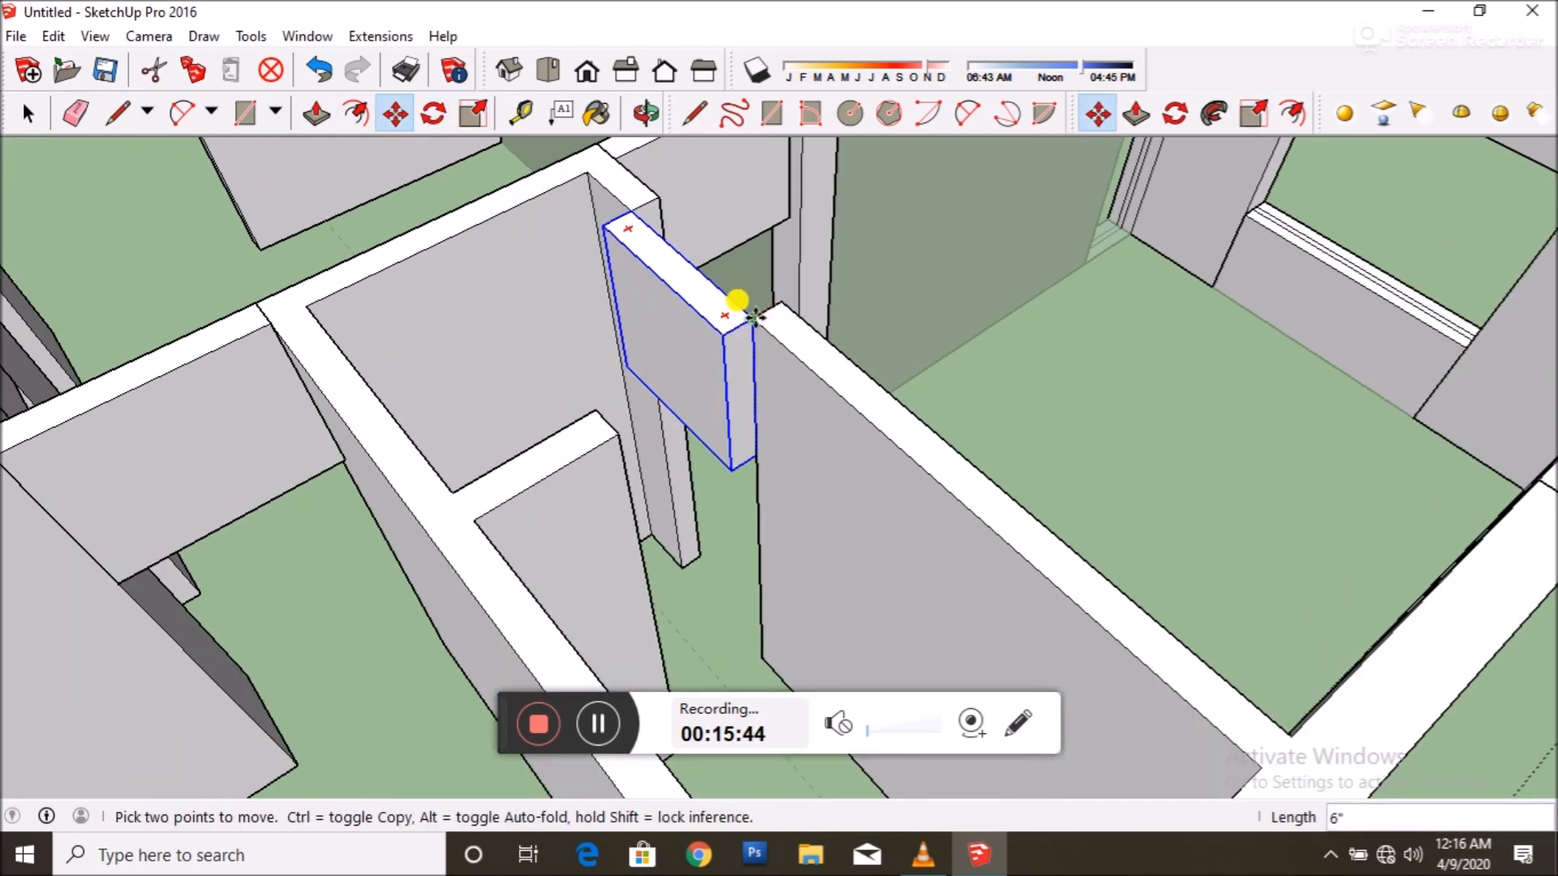
key(ctrl)
- Rotate the lintel copy 90° about its wall-side corner so it crosses the passage to the short wall stub
click(445, 108)
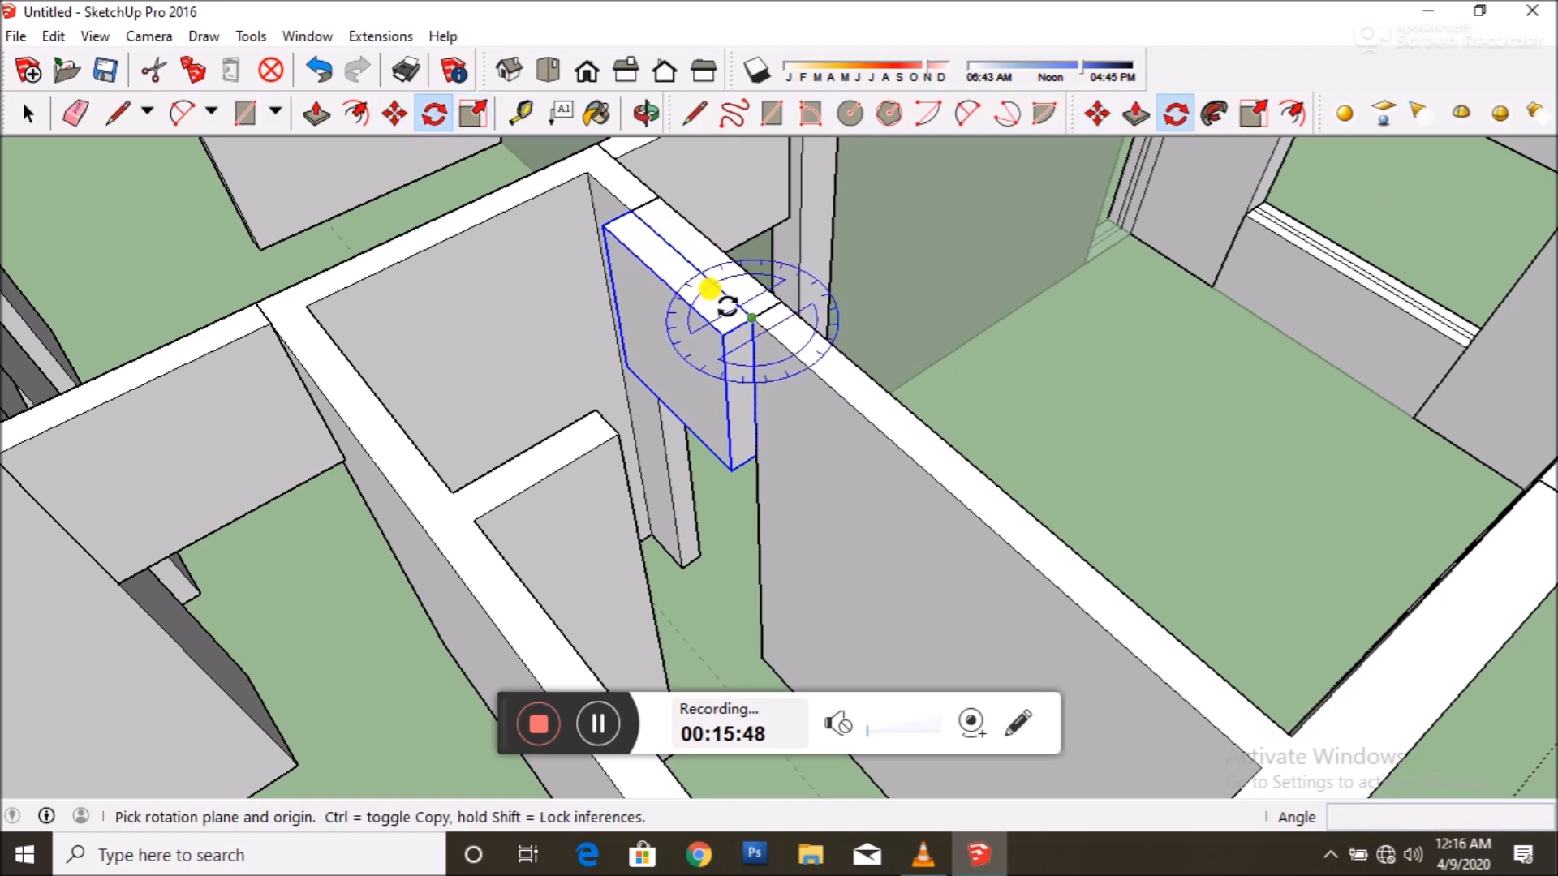
click(632, 215)
click(598, 414)
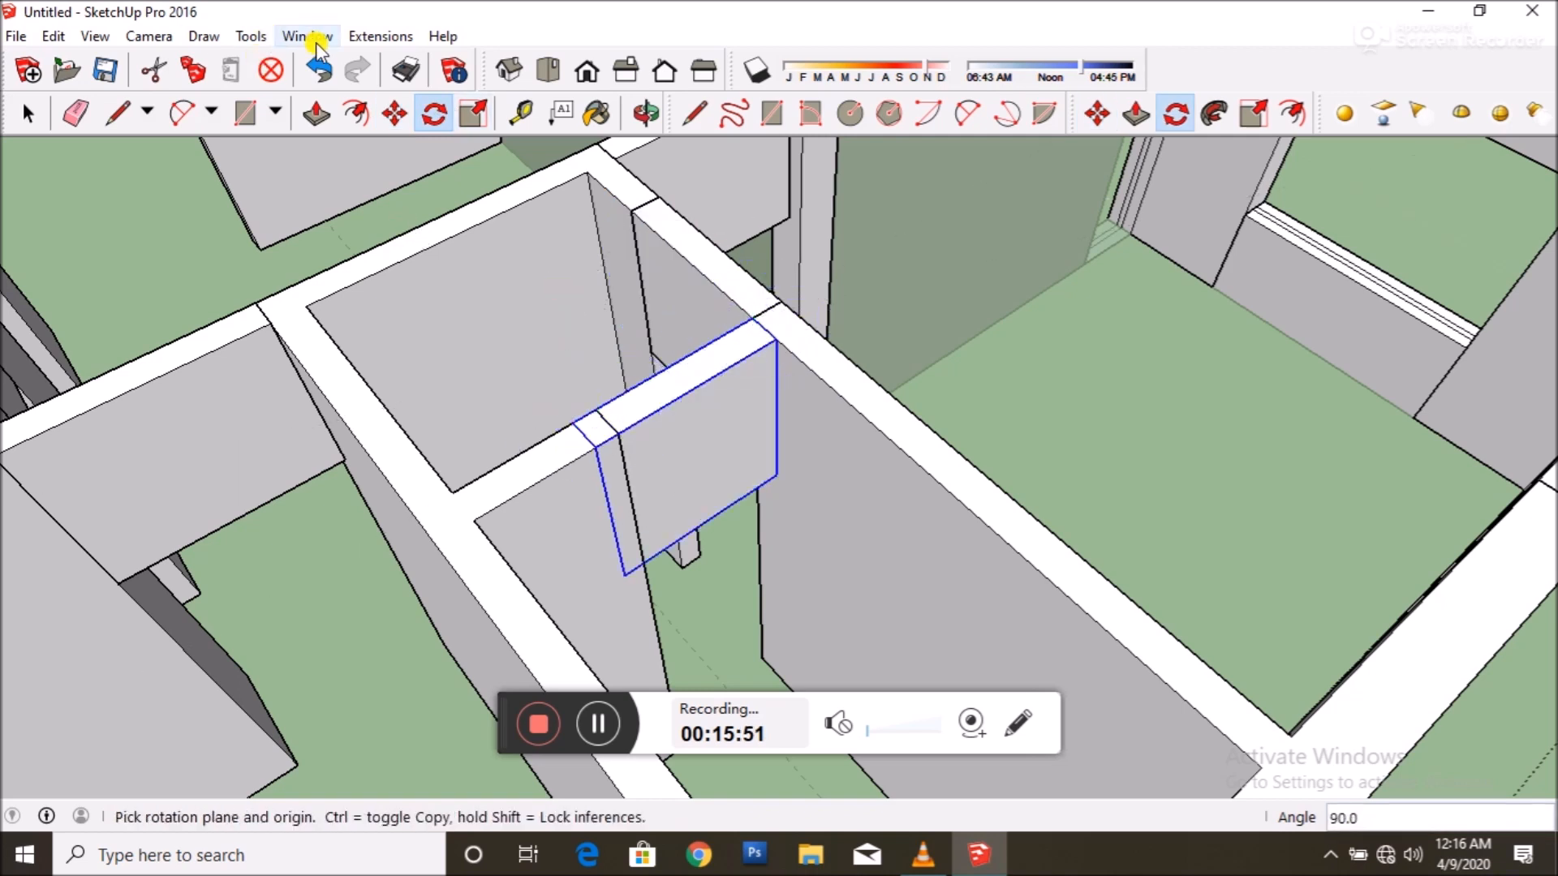
- Scale the rotated lintel's length so its free end meets the short wall stub
click(261, 35)
click(296, 195)
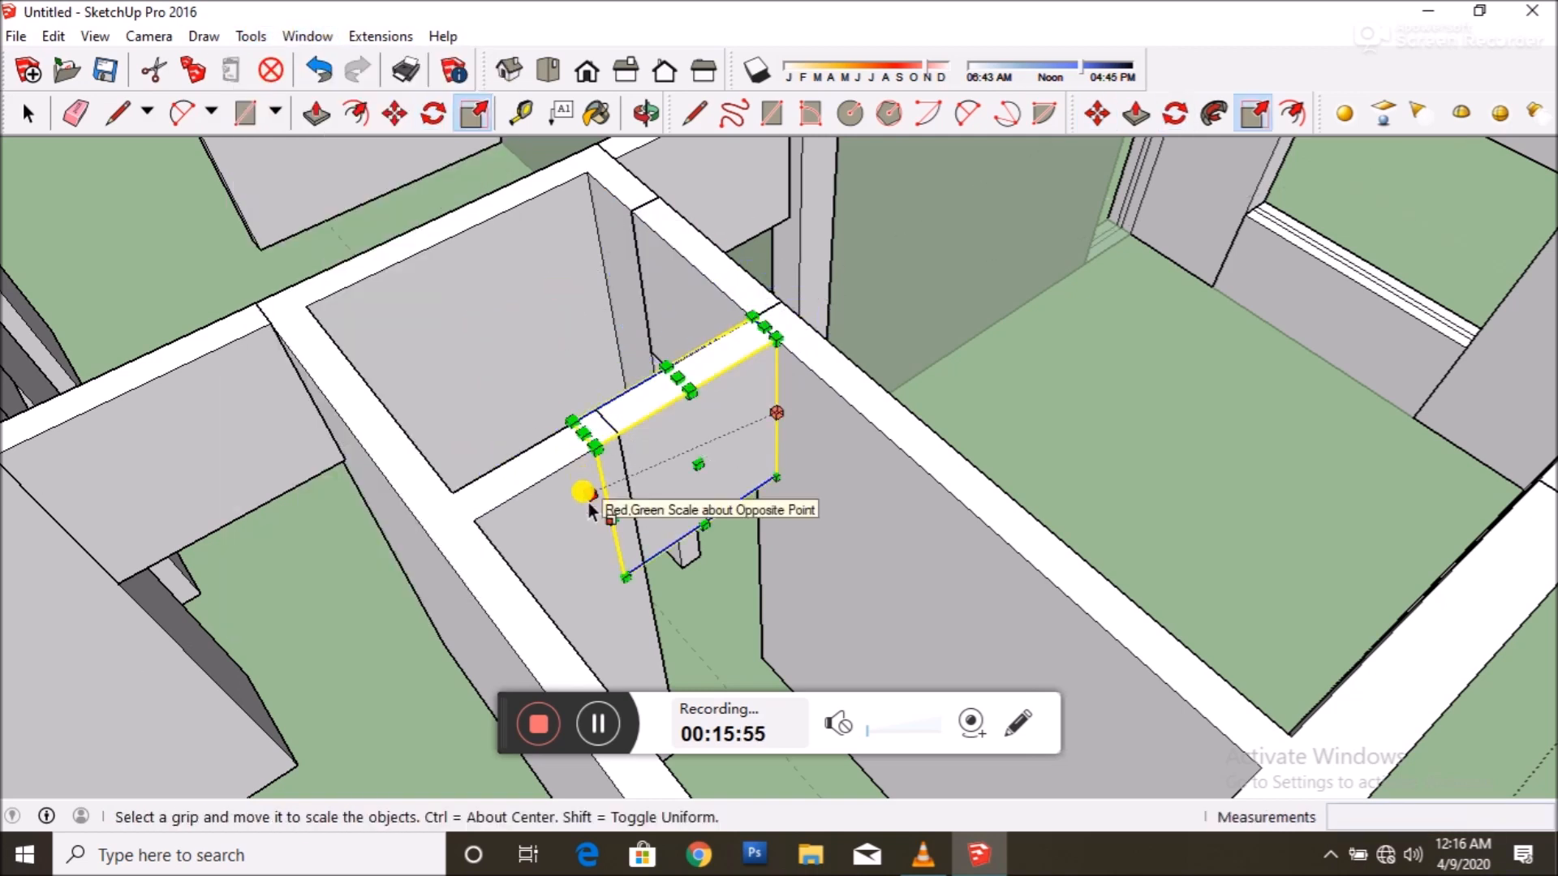
scroll(573, 383, down, 8)
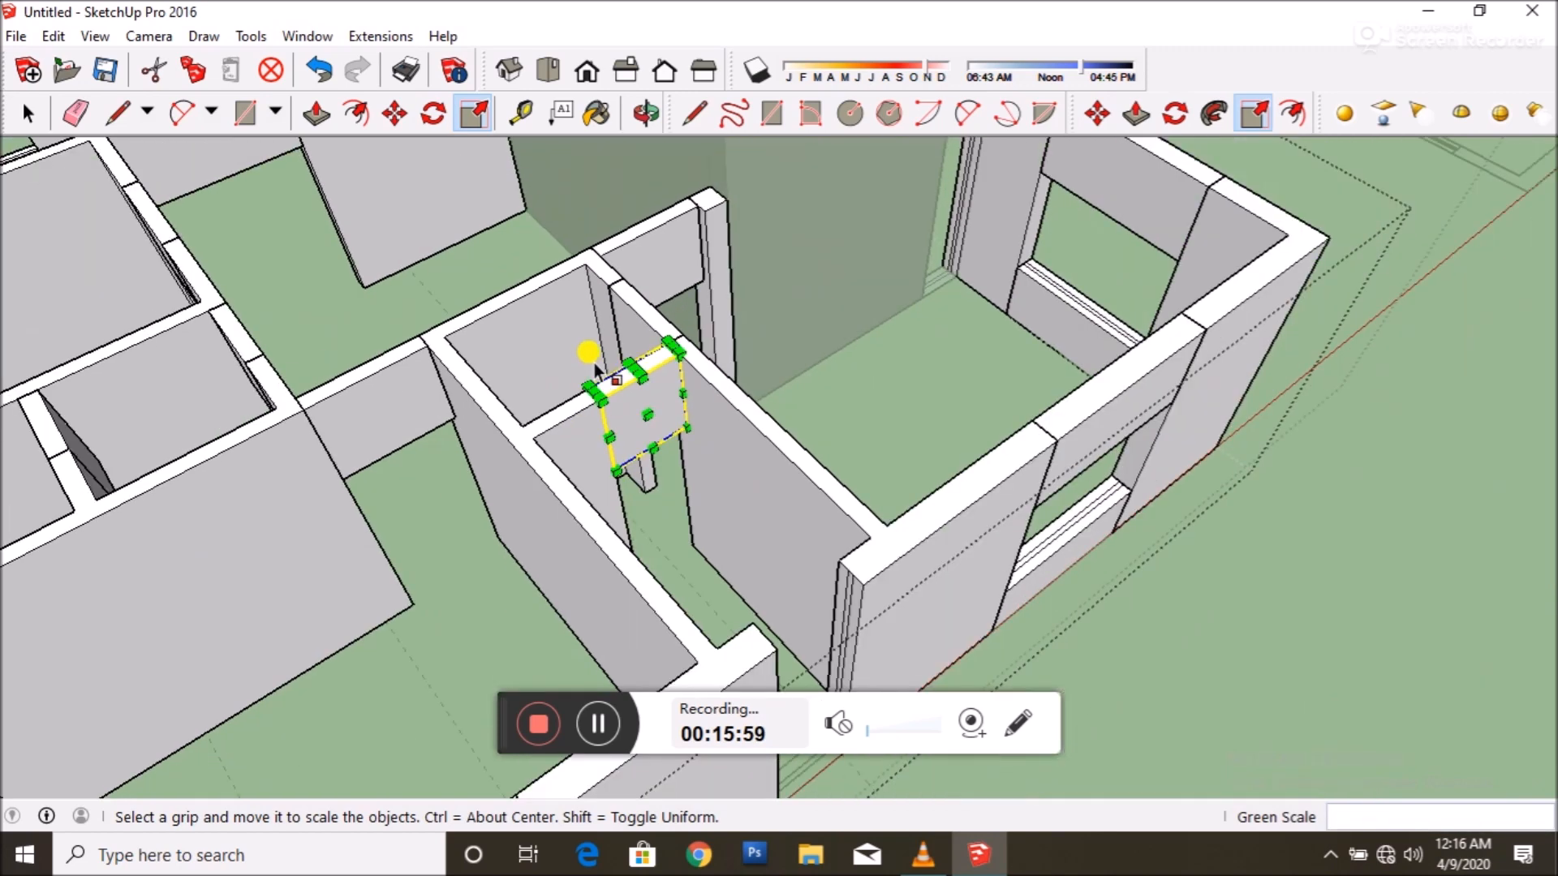
middle_drag(250, 233, 516, 339)
key(space)
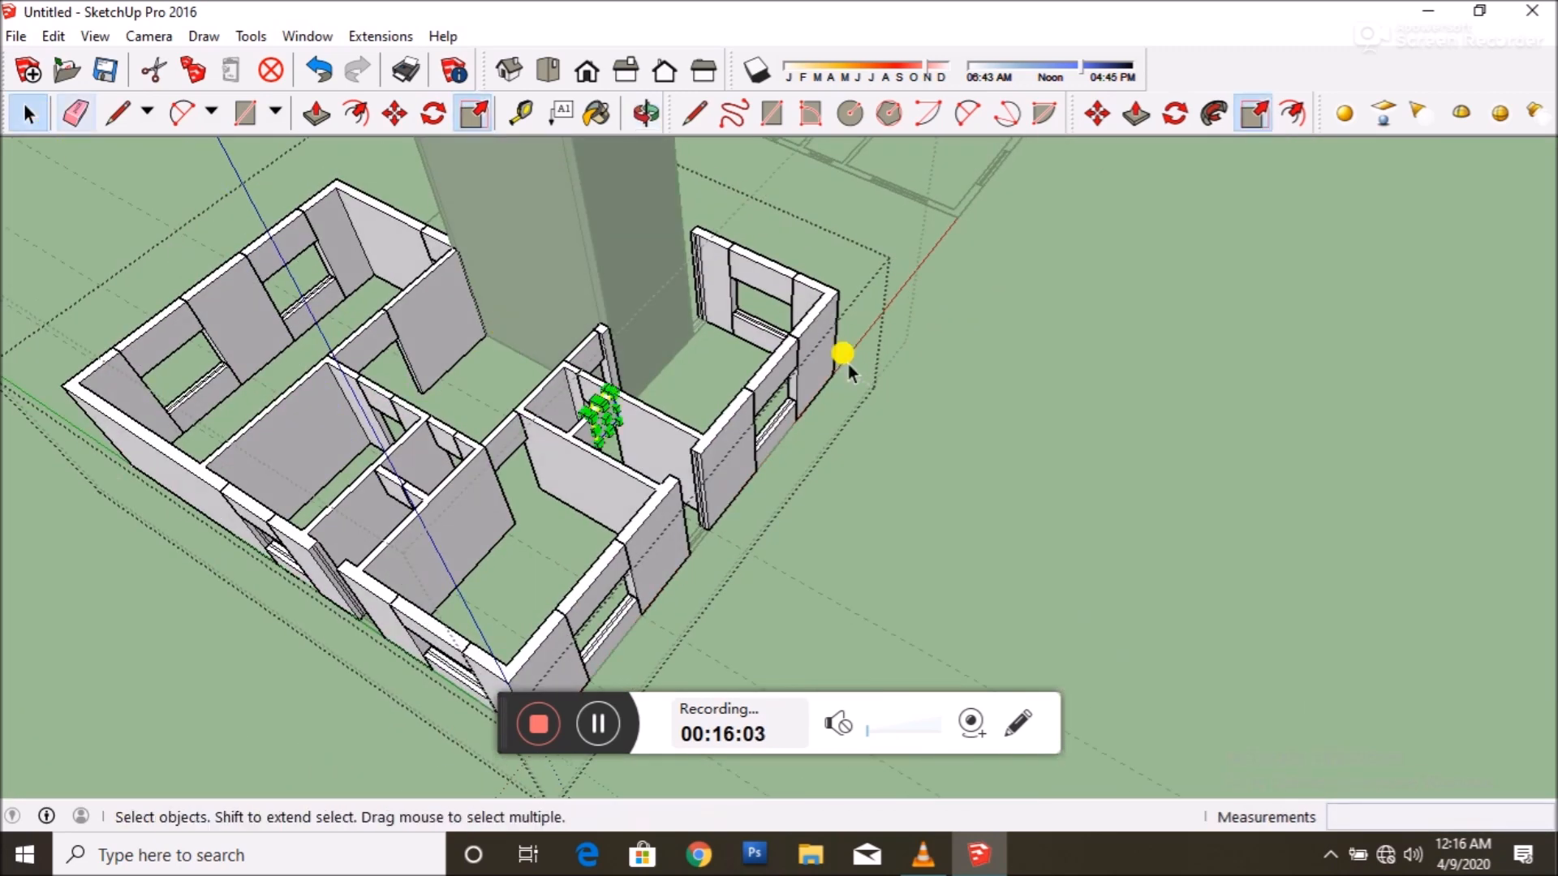
- Copy the window sill-and-lintel group from the side wall to the inner end corner of the opposite outer wall
scroll(767, 446, down, 5)
middle_drag(730, 574, 638, 586)
scroll(631, 560, up, 3)
middle_drag(592, 474, 640, 480)
scroll(471, 388, up, 1)
click(469, 388)
double_click(468, 385)
click(458, 383)
double_click(437, 376)
click(440, 378)
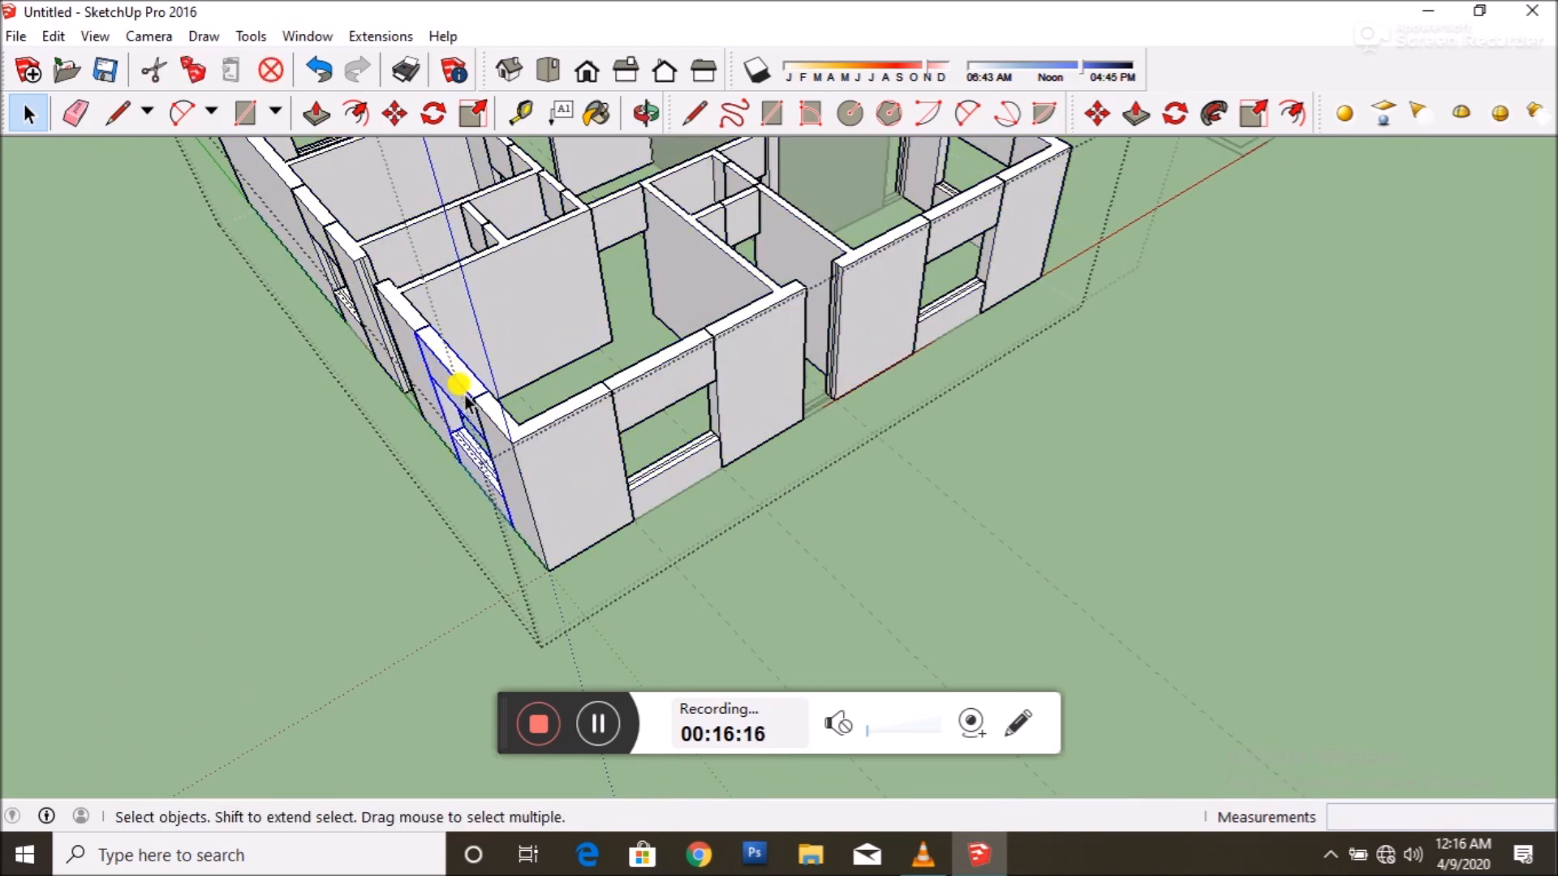
scroll(420, 225, up, 2)
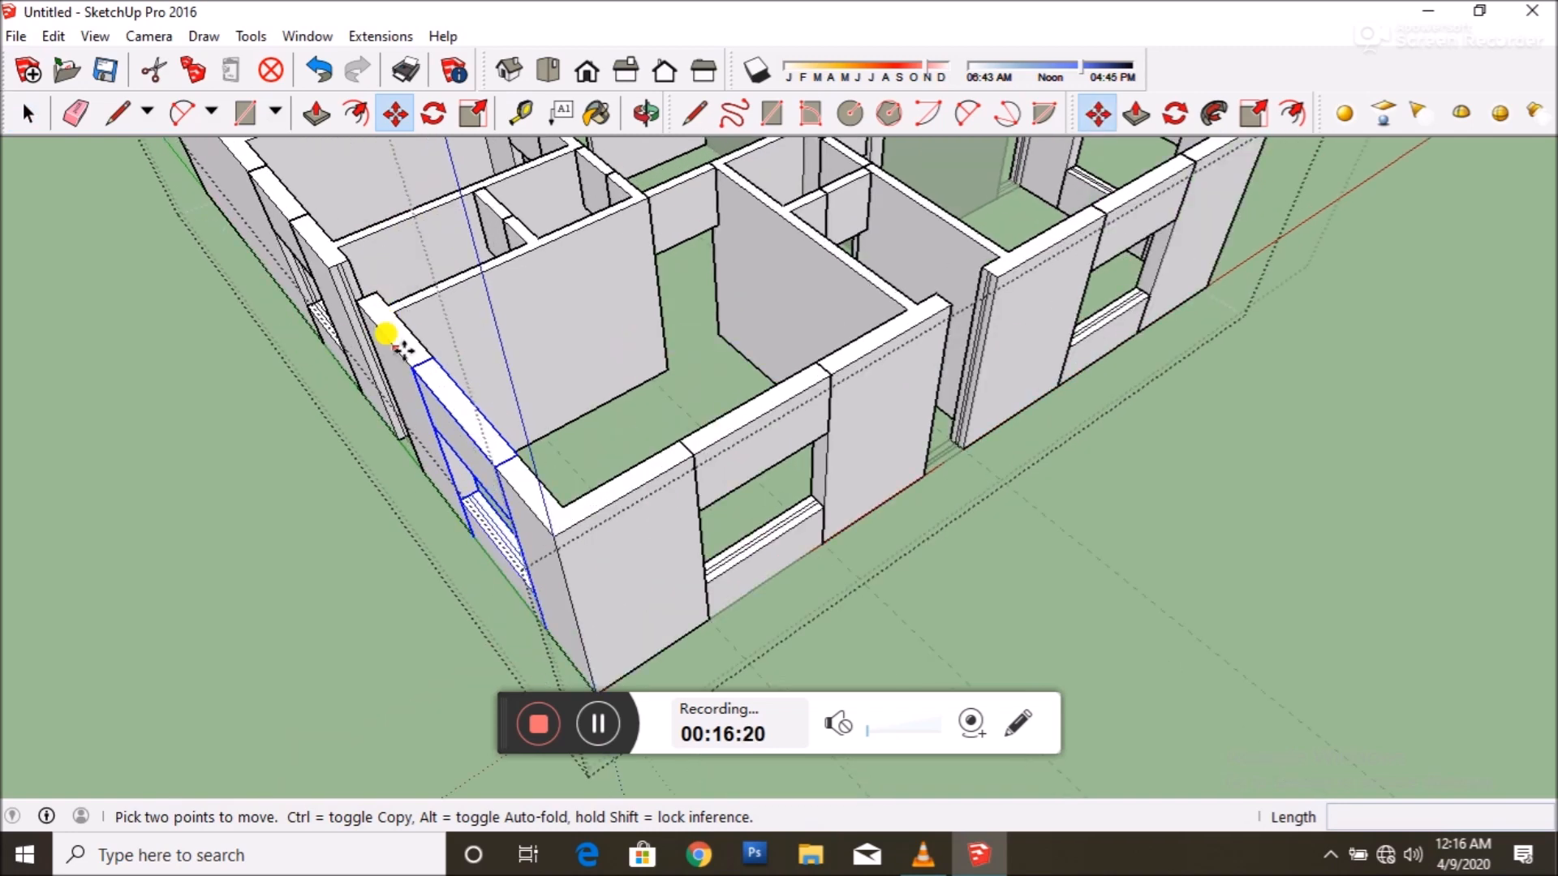
click(414, 370)
key(ctrl)
scroll(556, 439, down, 4)
middle_drag(721, 376, 574, 391)
scroll(933, 220, up, 6)
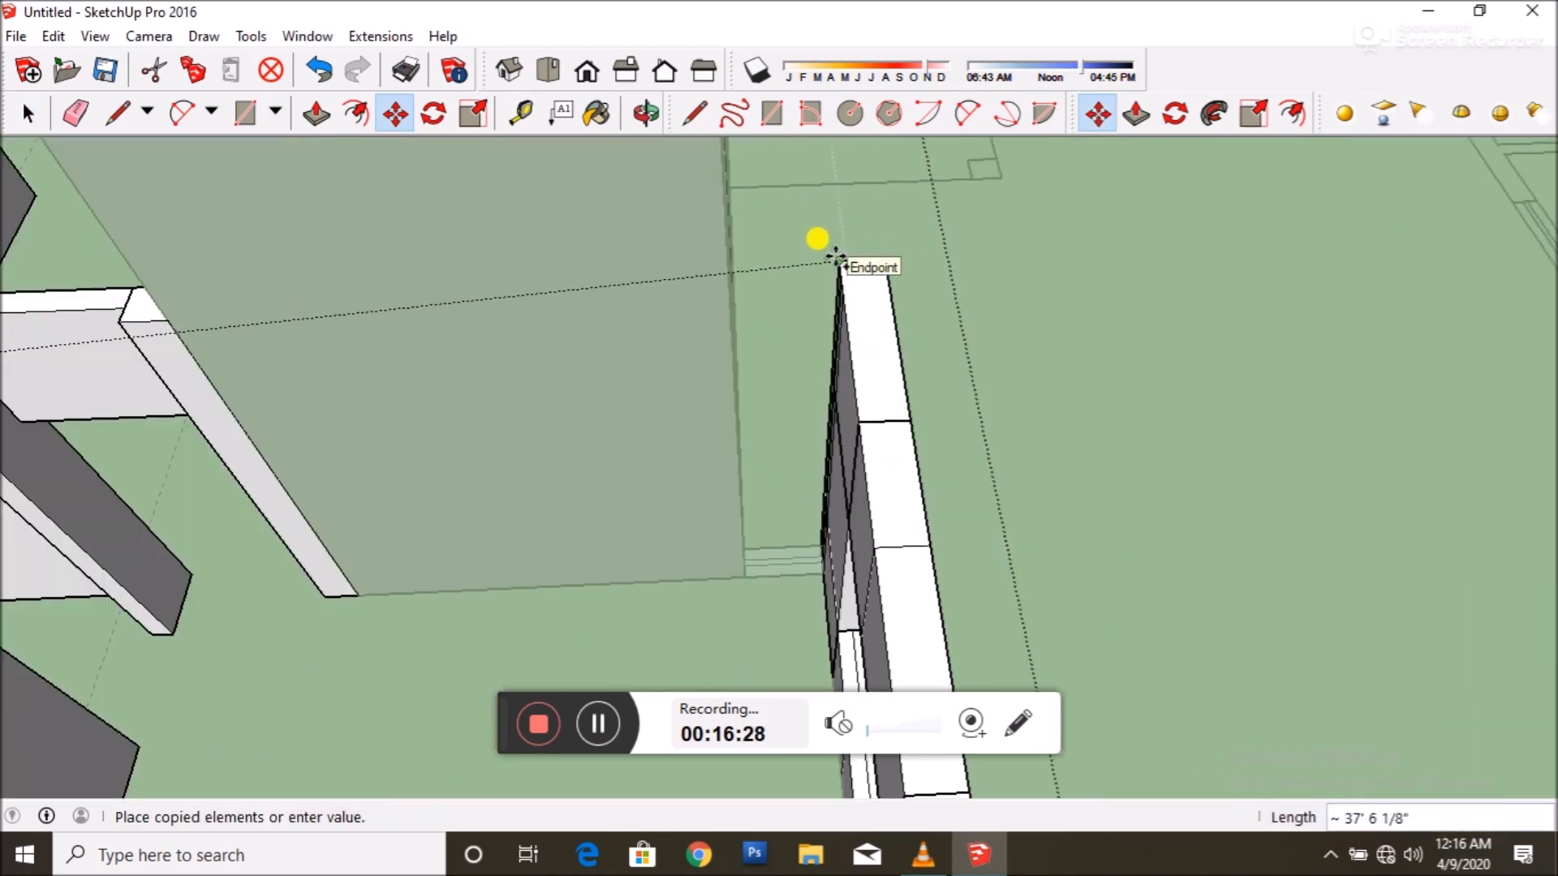
- Rotate the copied window group 90° so it turns from the outer wall toward the tall central walls
click(434, 114)
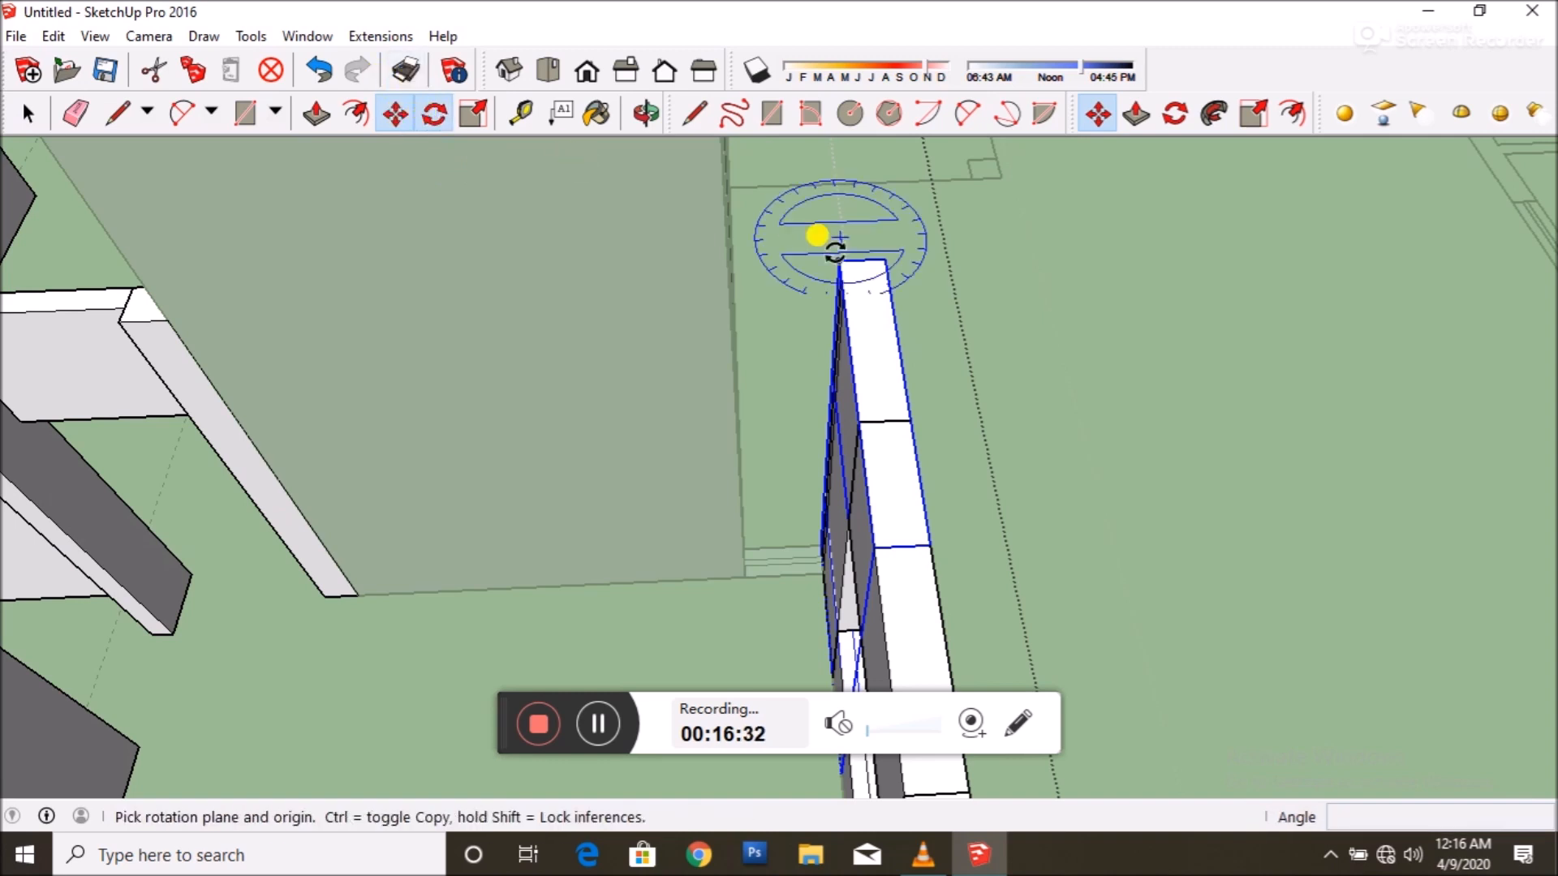
click(763, 272)
click(737, 251)
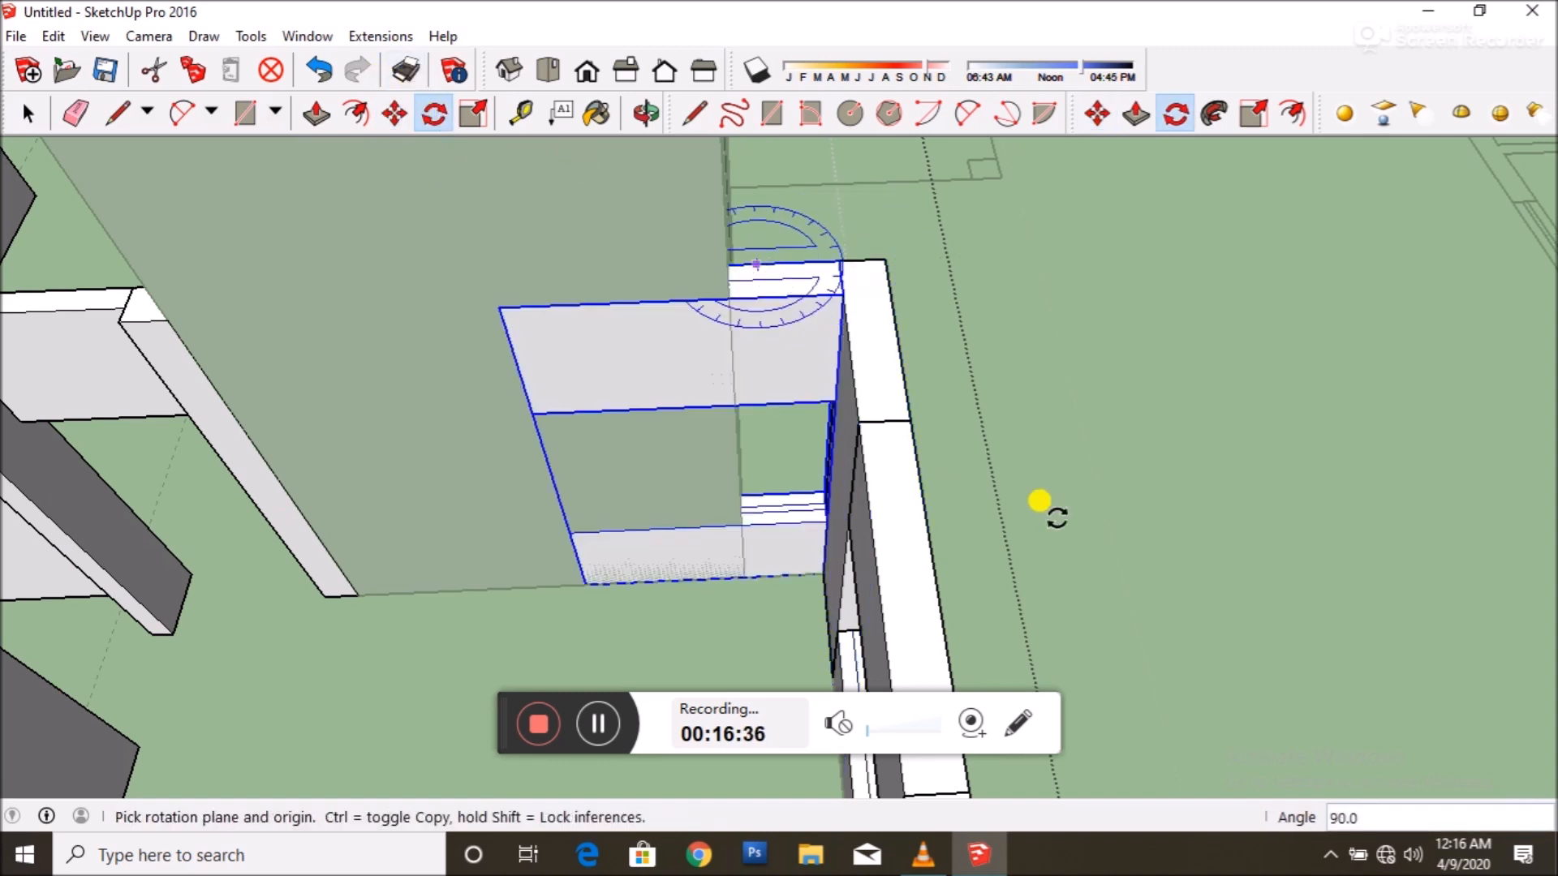
- Scale the rotated window group's length so it ends at the edge of the tall central wall
key(s)
click(544, 464)
drag(544, 455, 726, 447)
scroll(714, 438, down, 6)
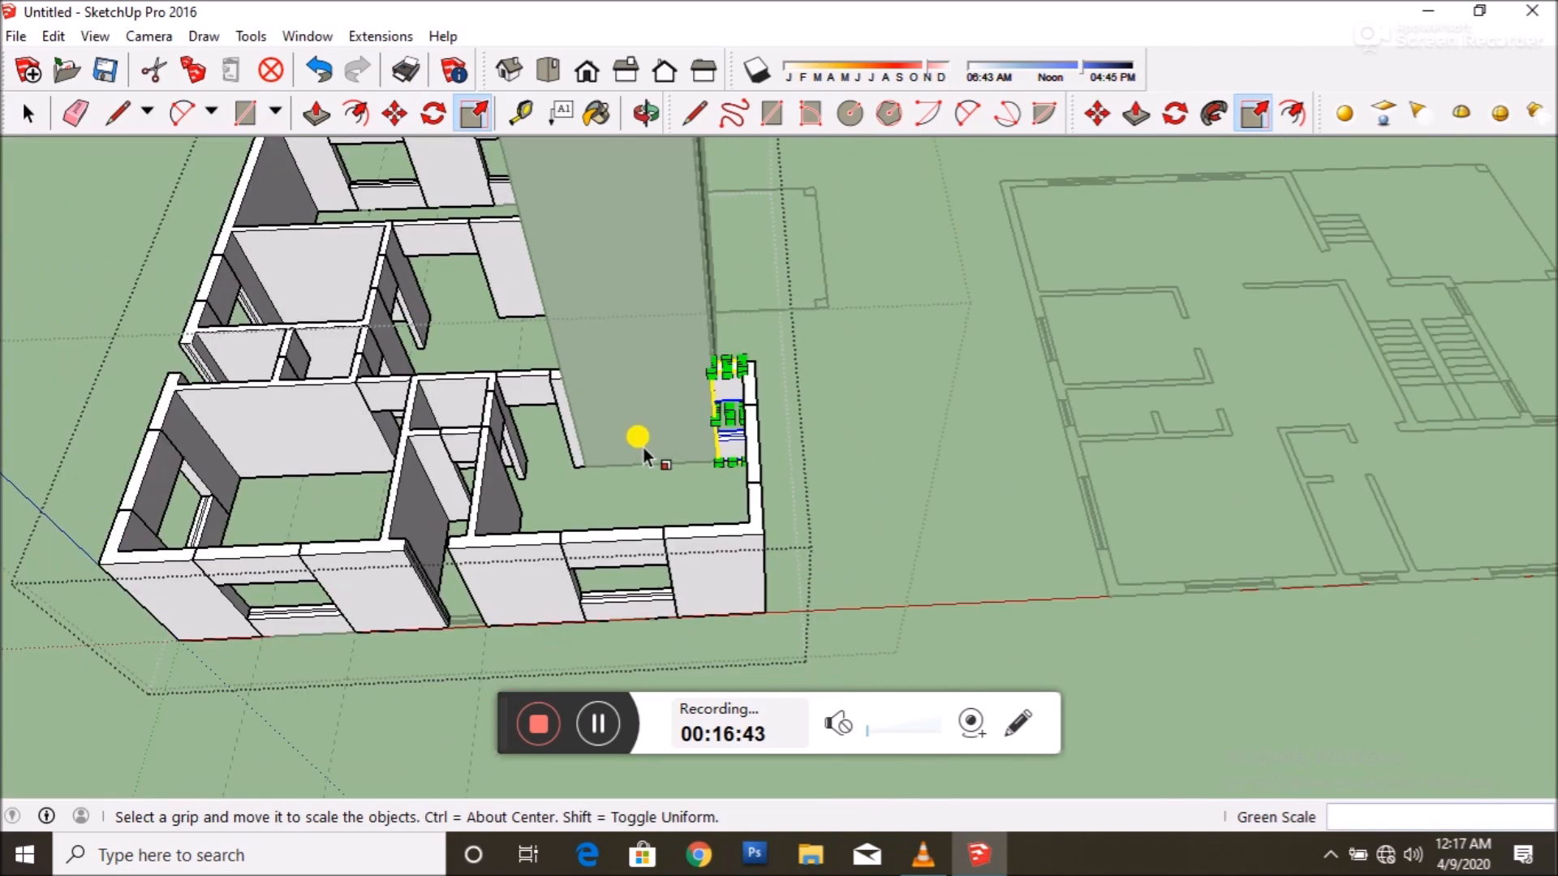
- Copy the smaller side-wall window group 8' 5" along the wall to the start of the adjacent narrow gap
click(22, 122)
middle_drag(504, 365, 556, 471)
scroll(557, 486, down, 4)
scroll(535, 572, up, 6)
triple_click(524, 318)
click(523, 313)
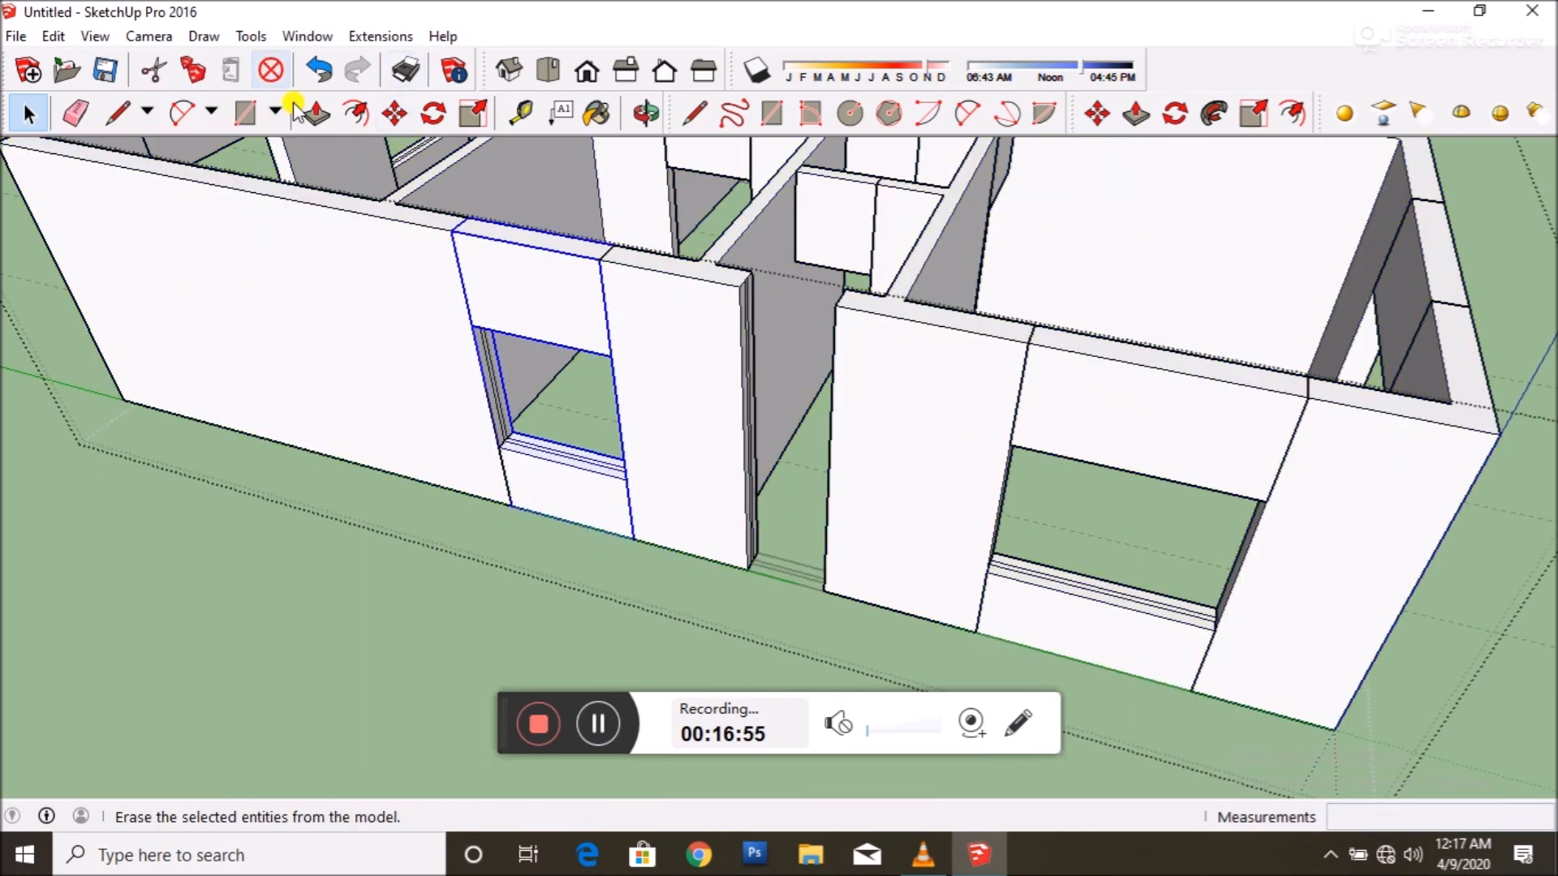
click(457, 235)
key(ctrl)
click(742, 283)
- Scale the copied window group's length by about 0.56 to fit the narrow gap
click(395, 38)
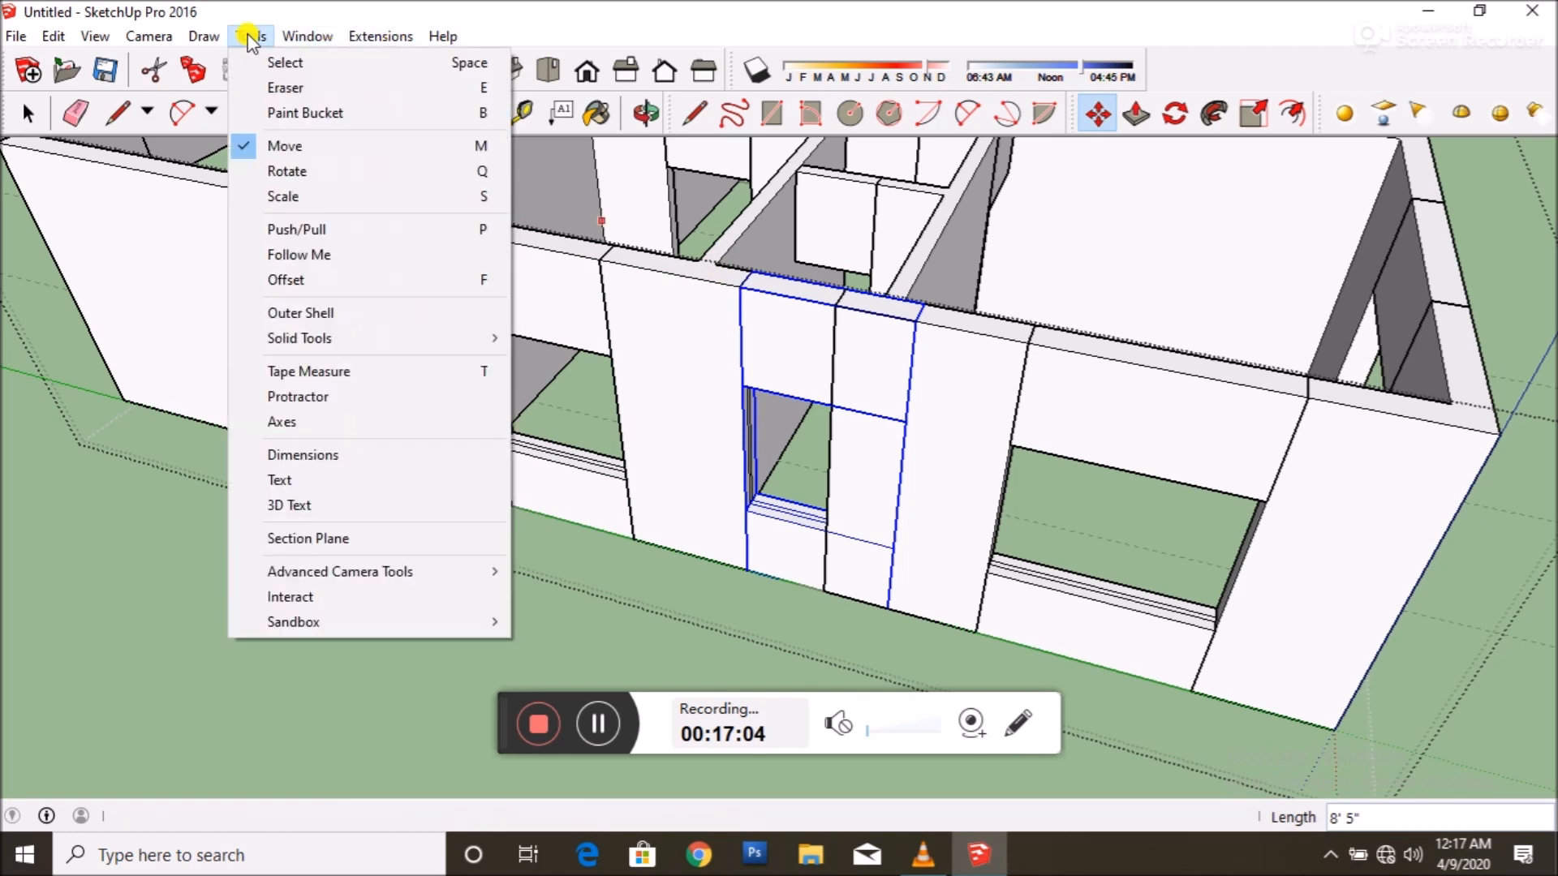
click(319, 195)
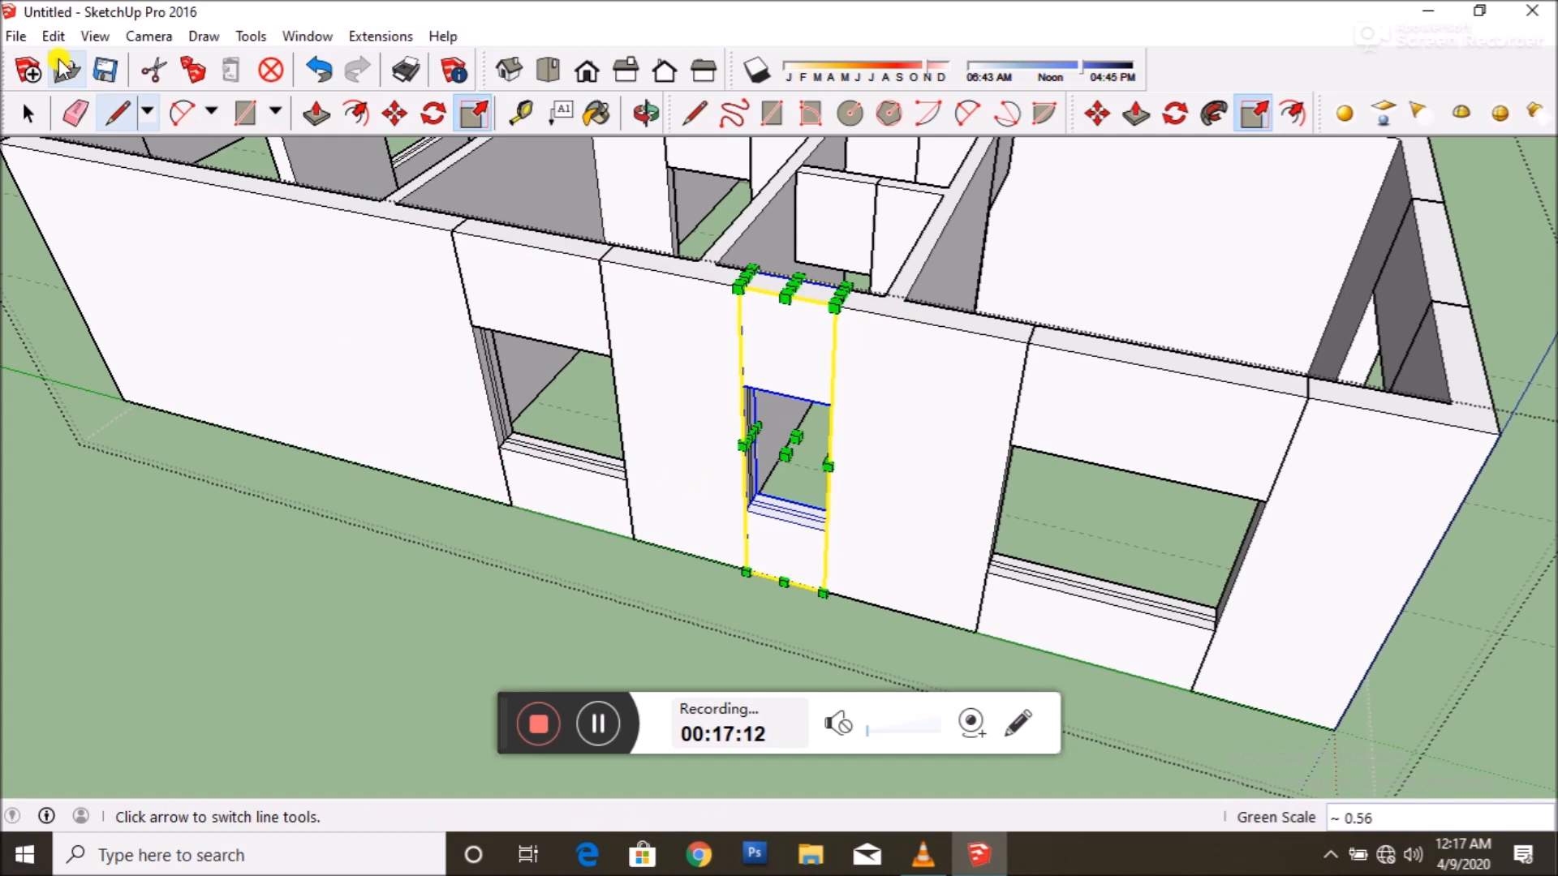
click(23, 116)
- Erase the lines on the narrow window's sill and raise its top face with Push/Pull to make a high, small opening
scroll(703, 504, up, 5)
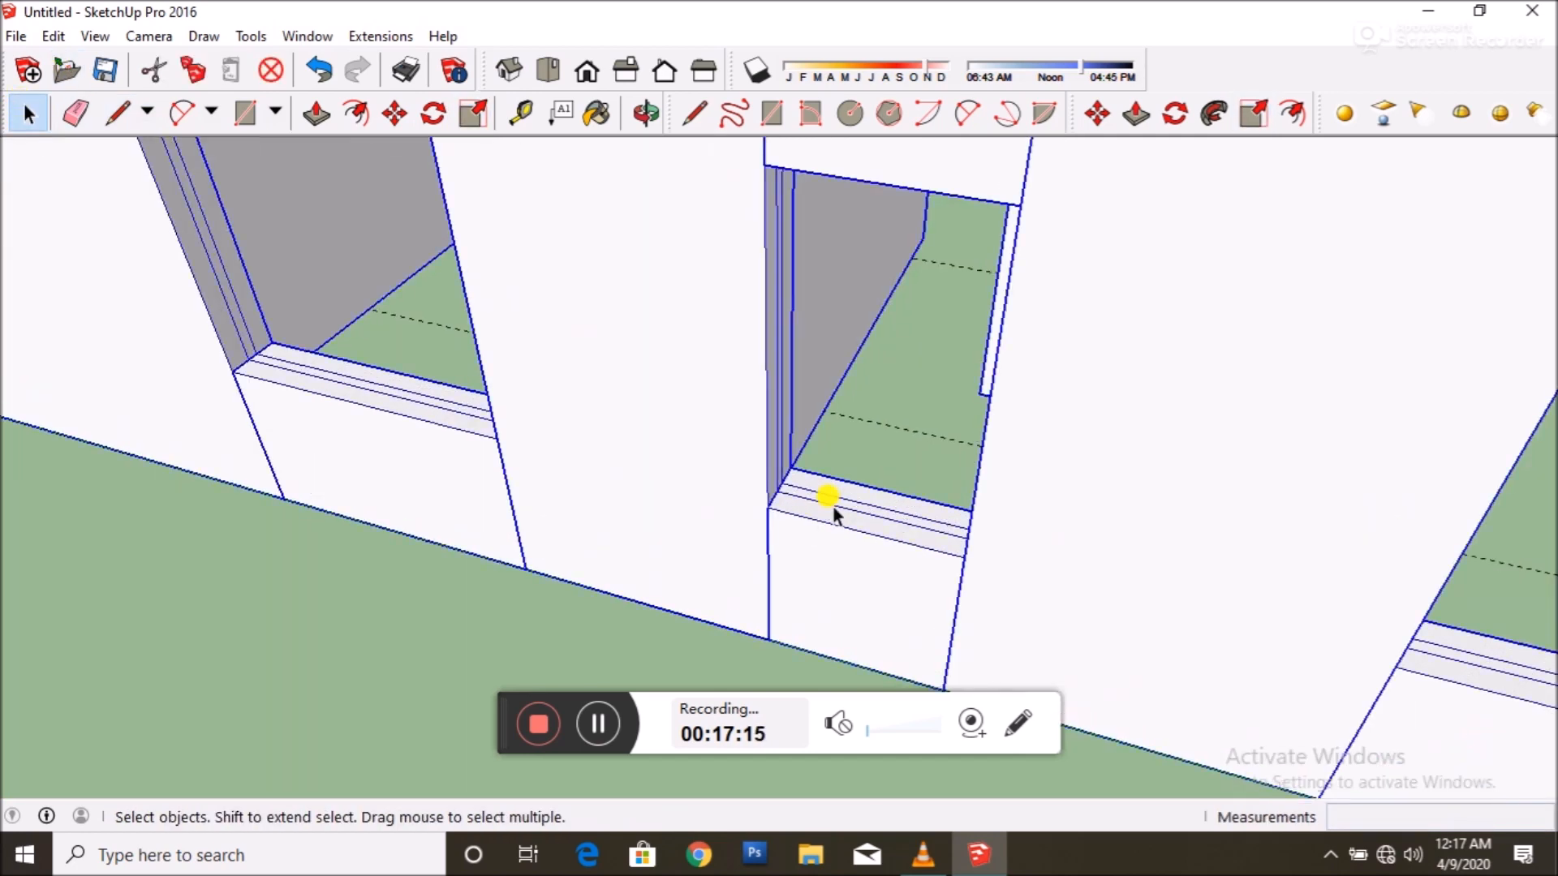
double_click(849, 519)
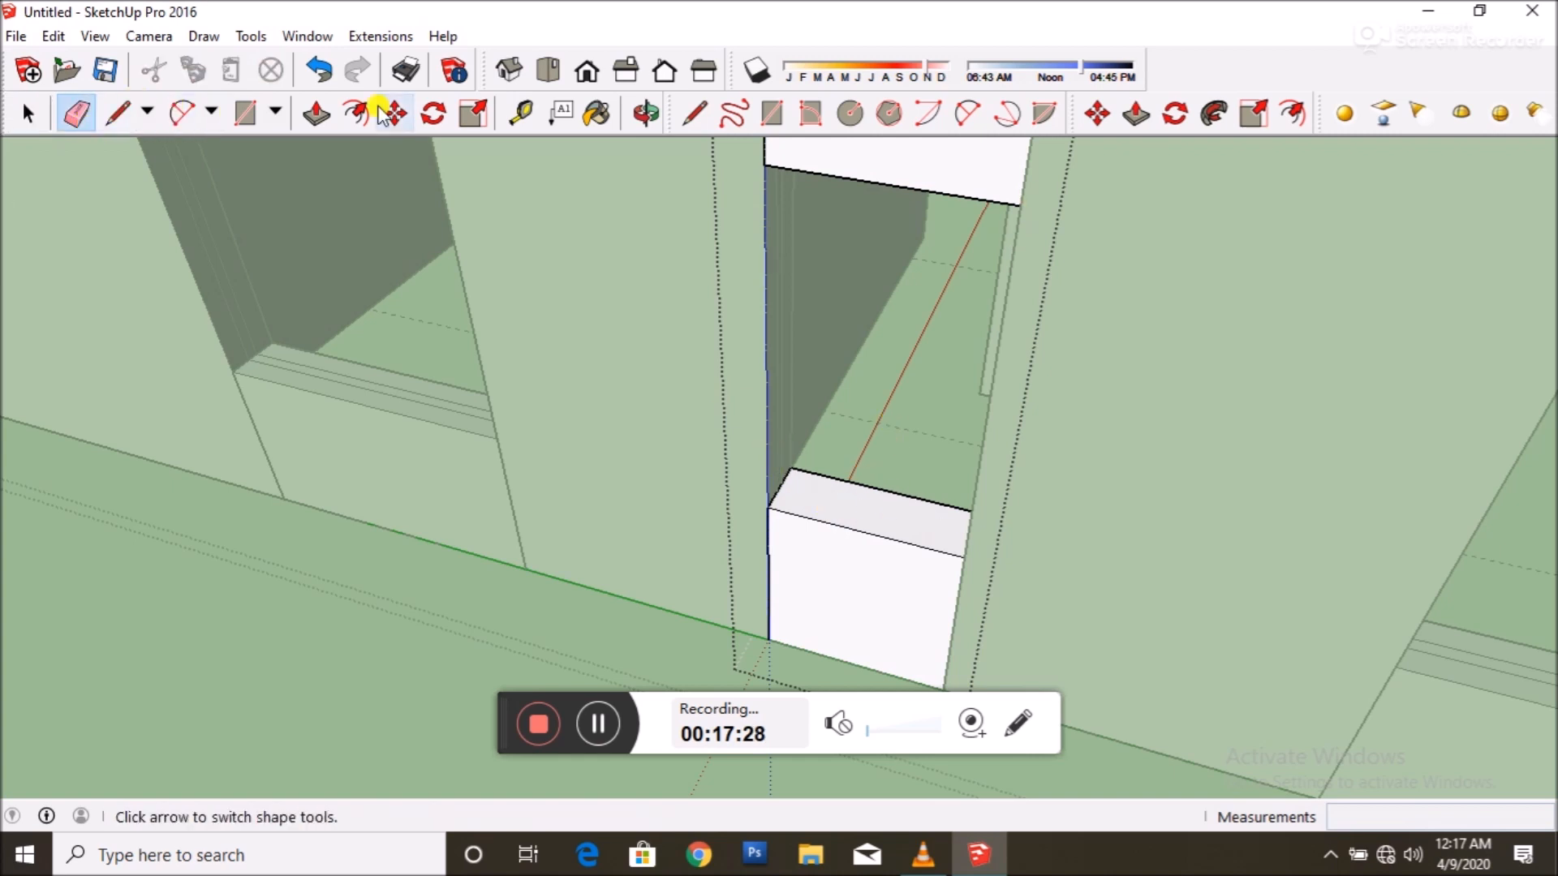
click(863, 505)
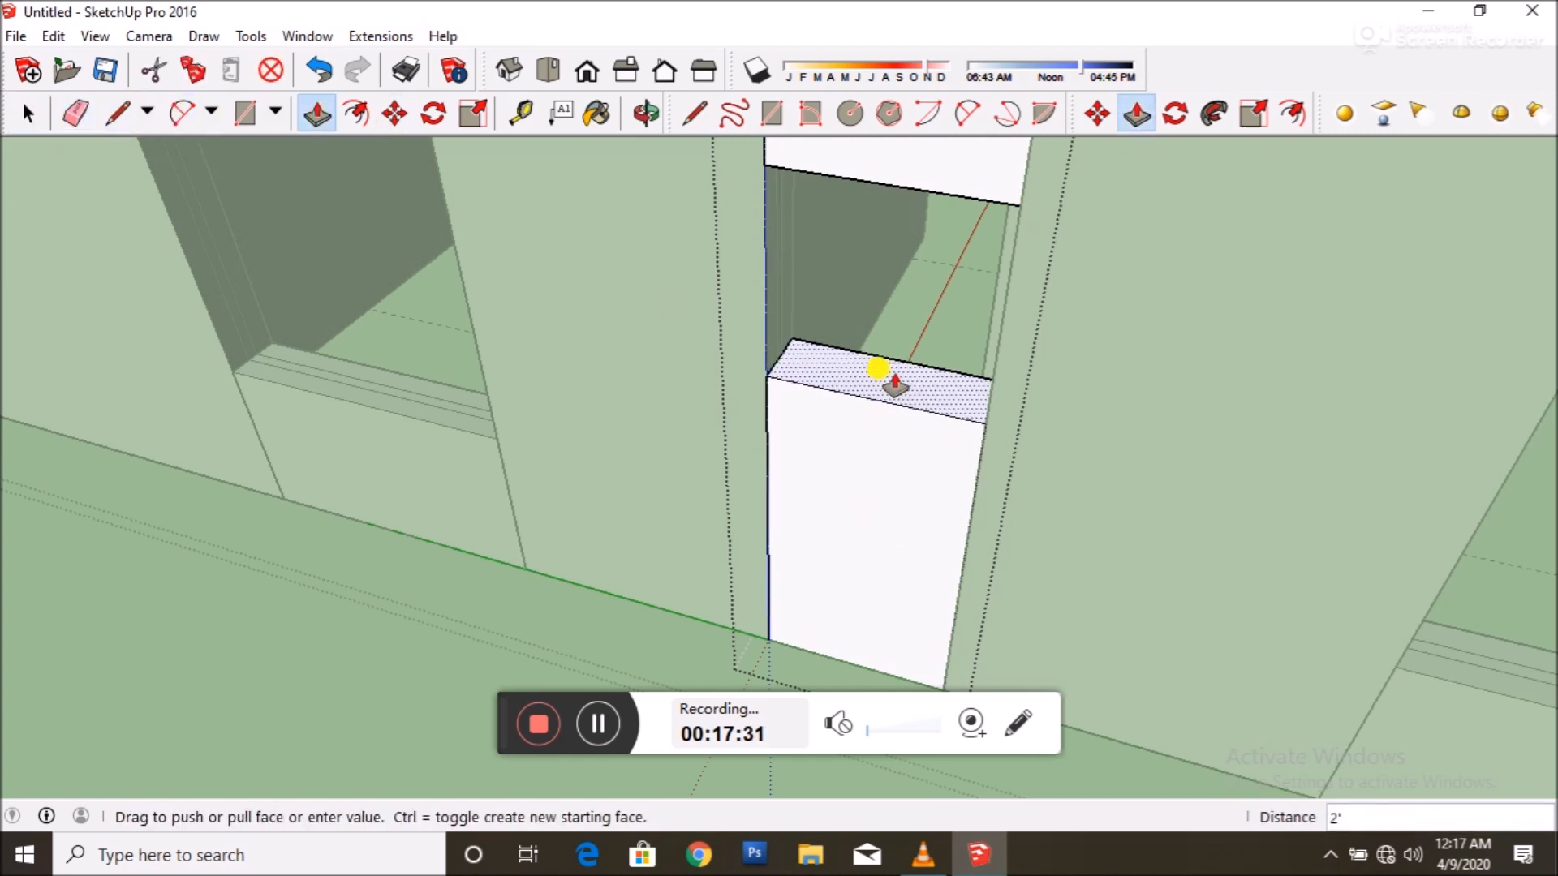
key(Return)
click(25, 116)
scroll(369, 665, down, 5)
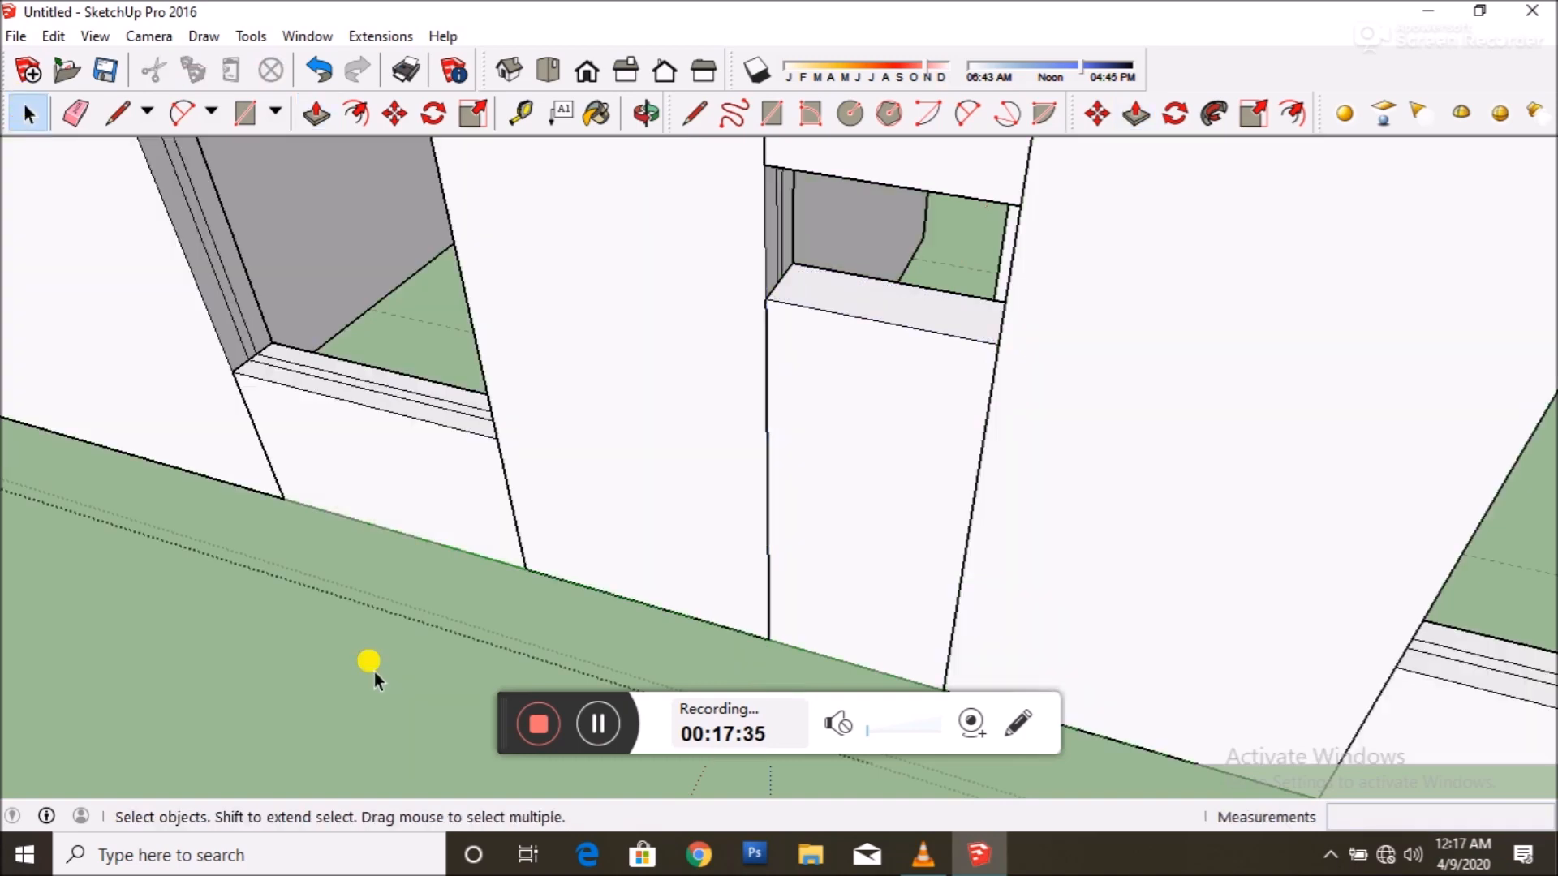
- Copy the narrow high-sill window group to the wall-end corner at the open gap in the adjacent outer wall
scroll(575, 409, up, 2)
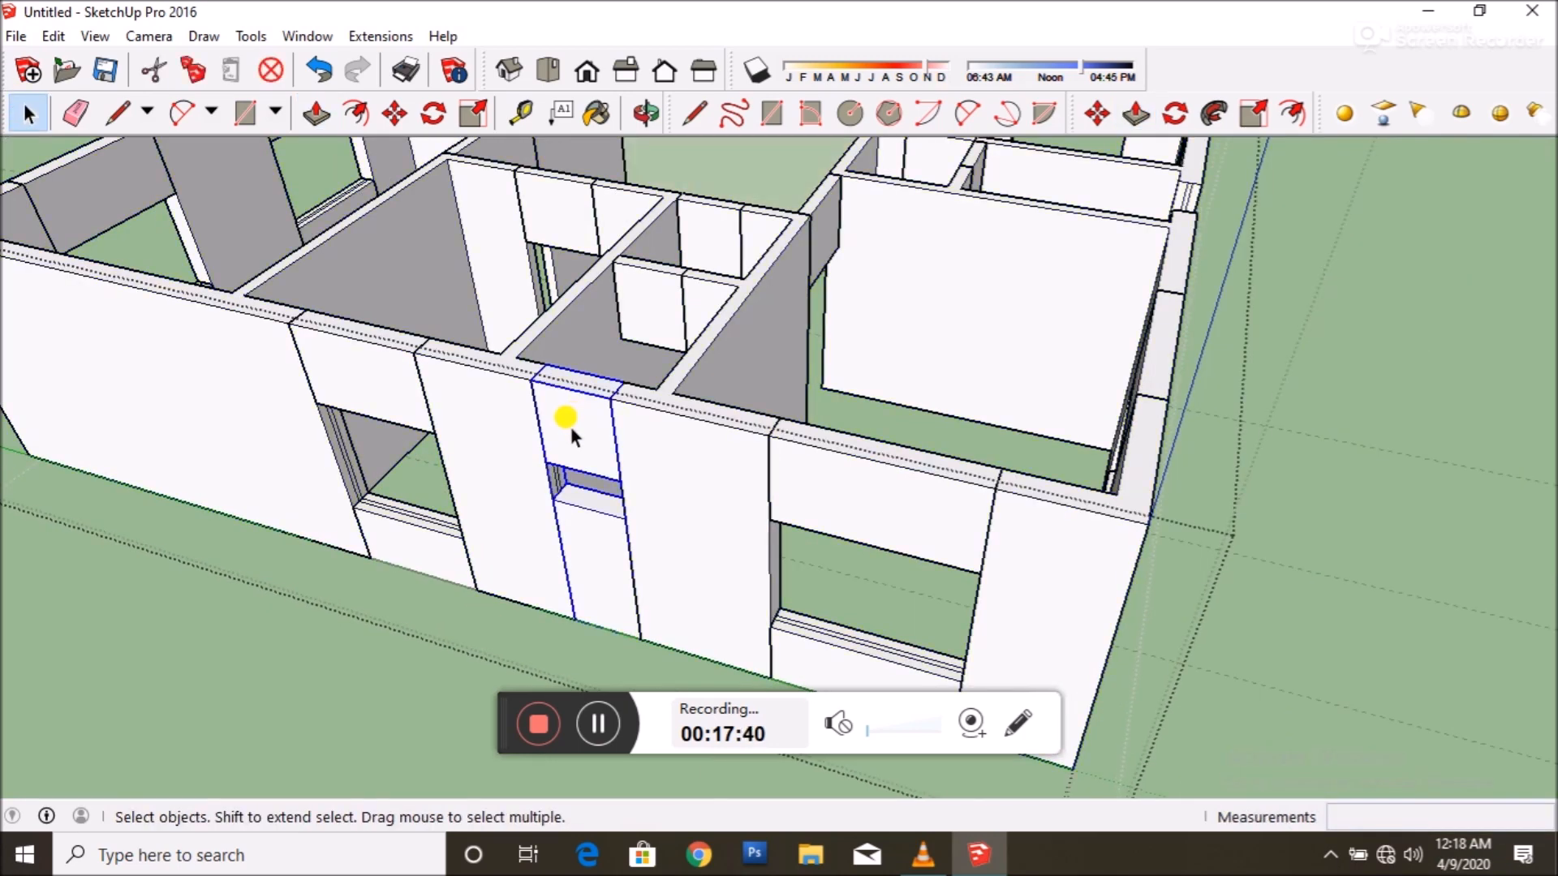
key(m)
scroll(572, 418, up, 3)
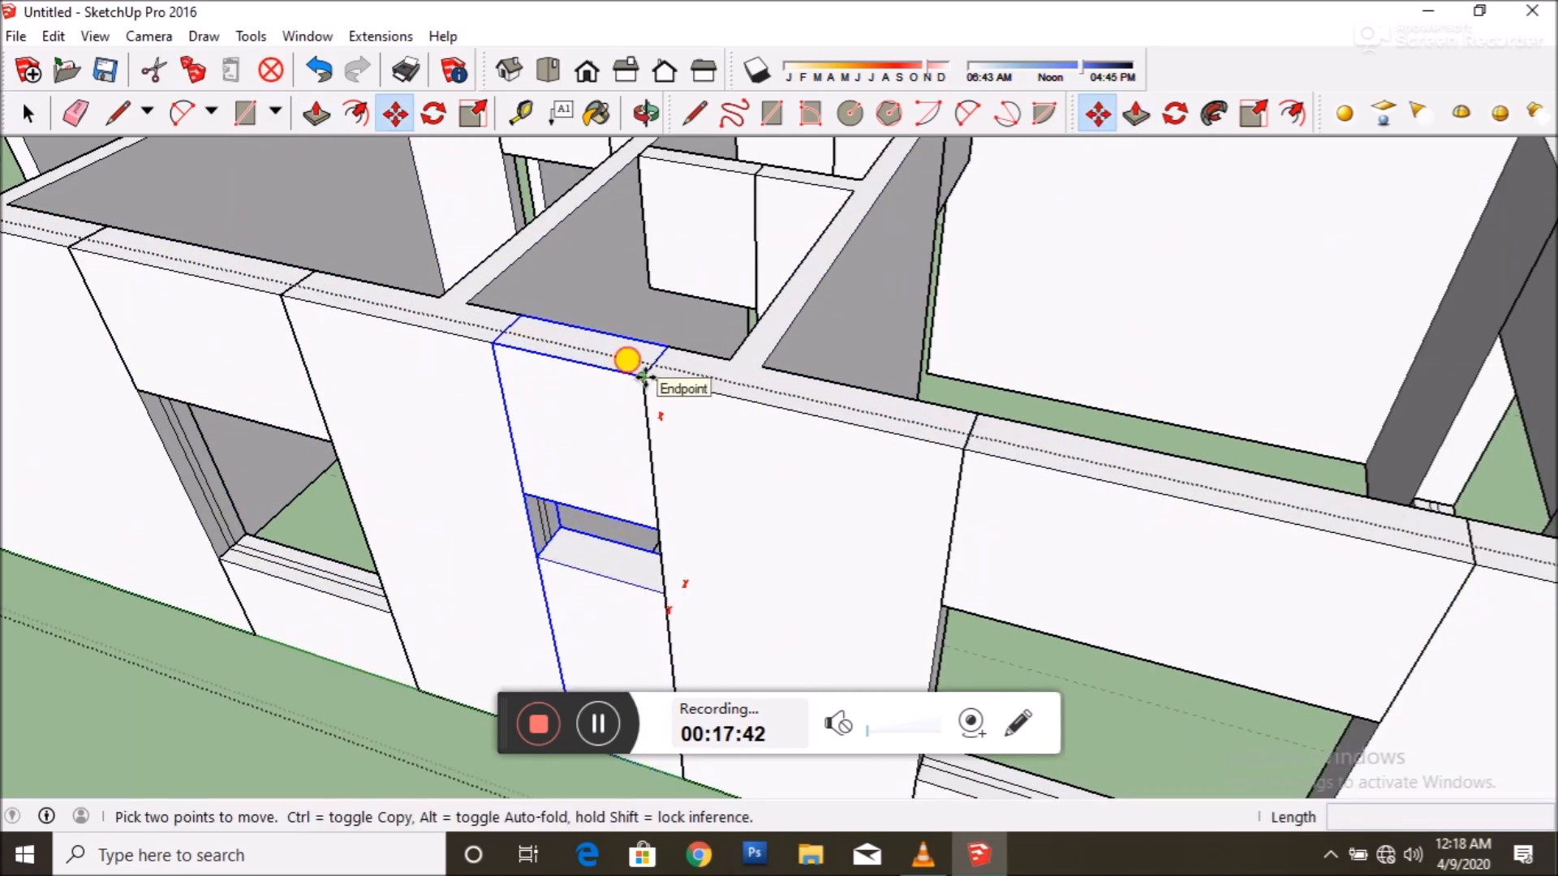
click(643, 377)
scroll(426, 397, down, 4)
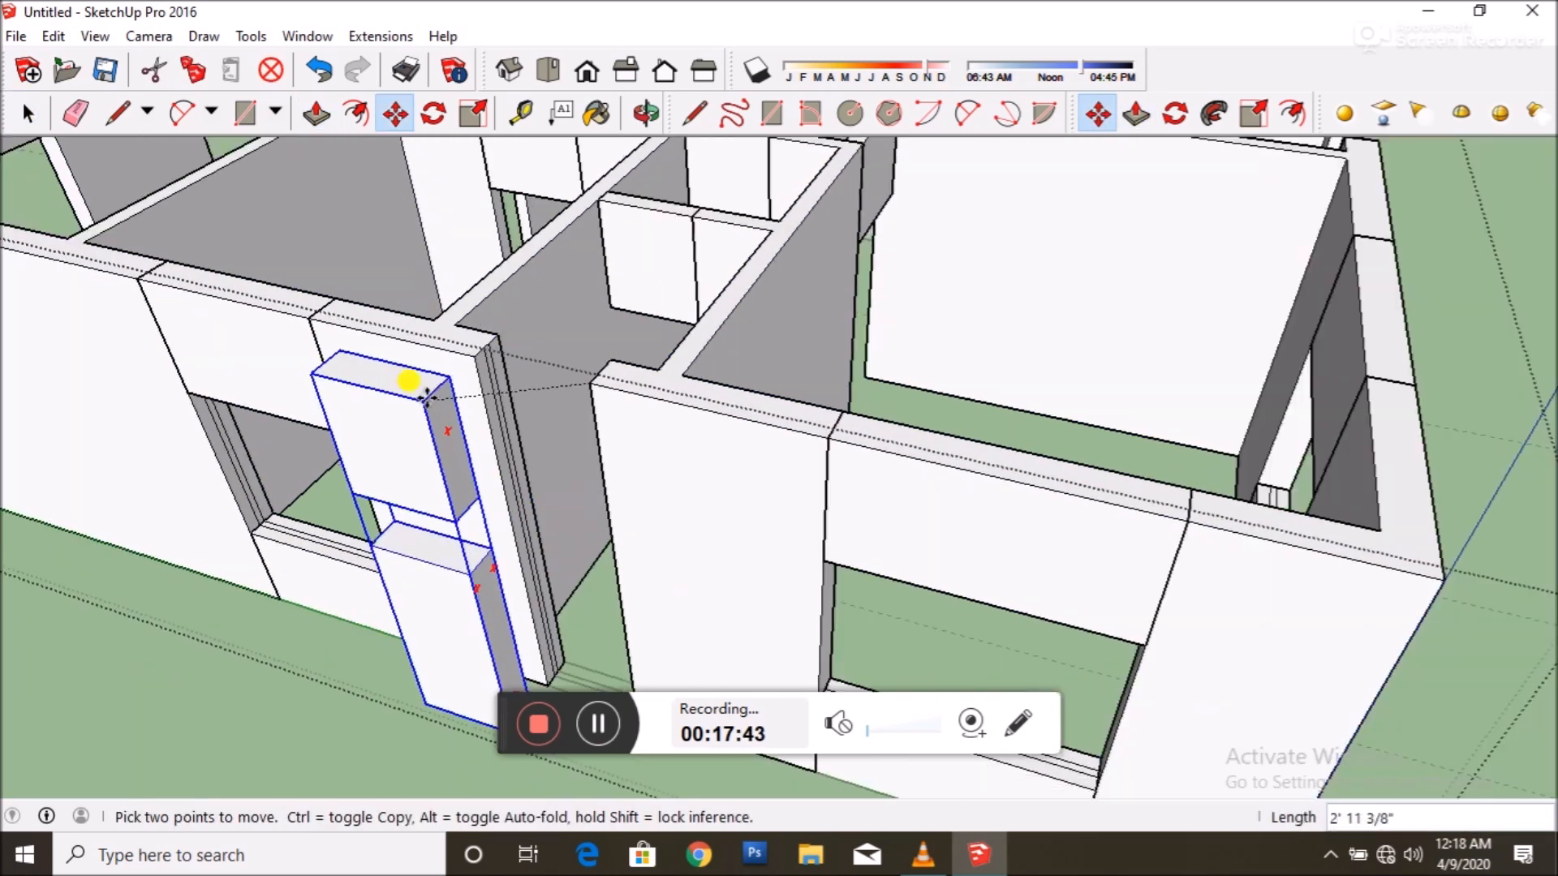
key(ctrl)
scroll(428, 397, down, 2)
middle_drag(932, 357, 994, 365)
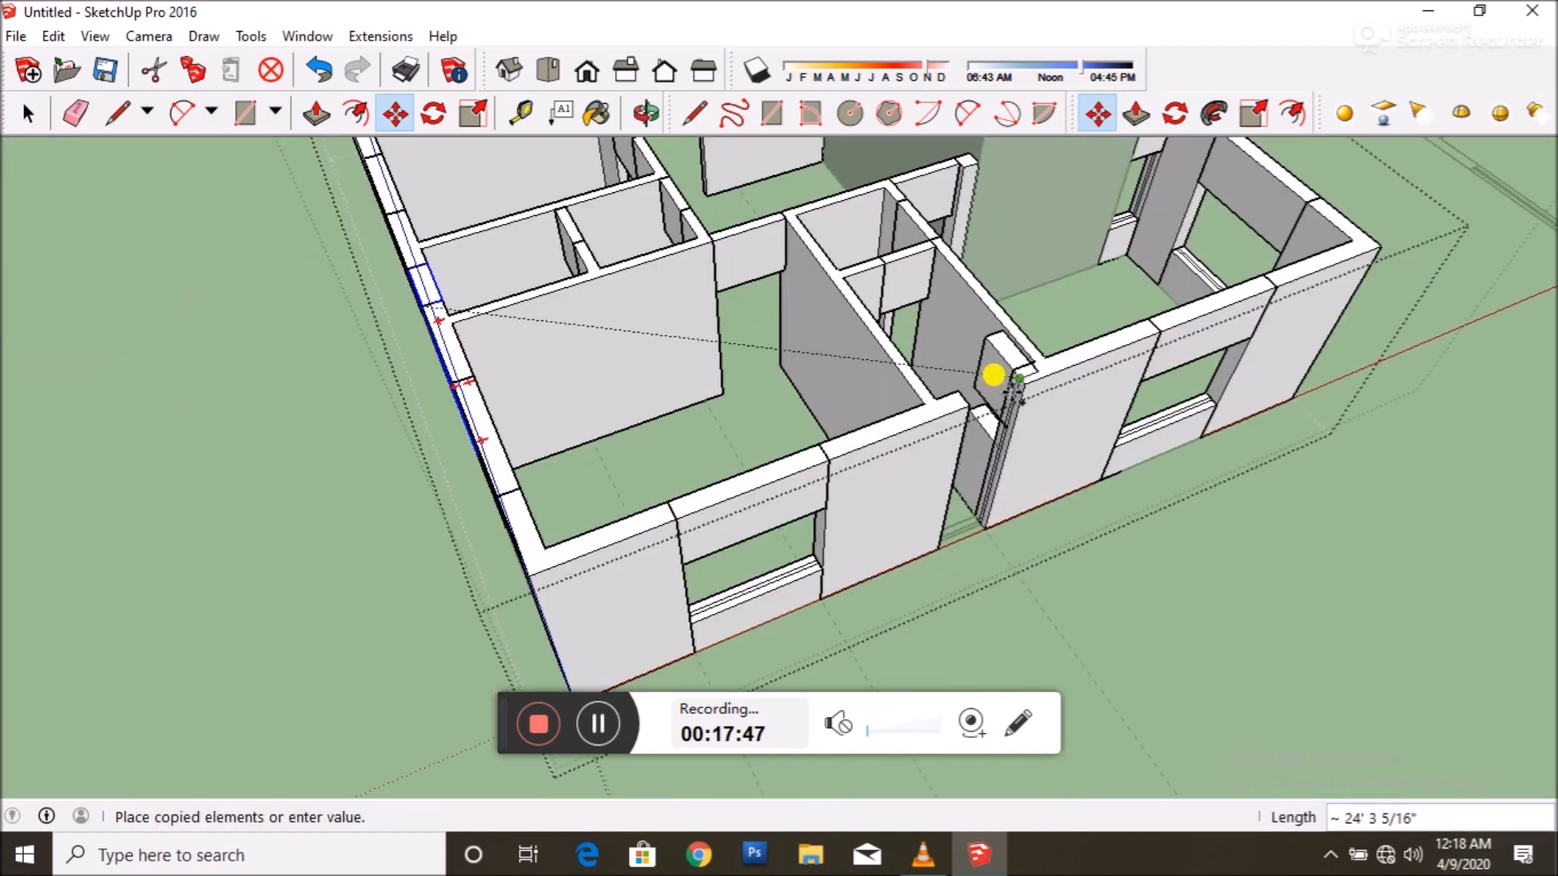
scroll(984, 365, up, 8)
click(1026, 298)
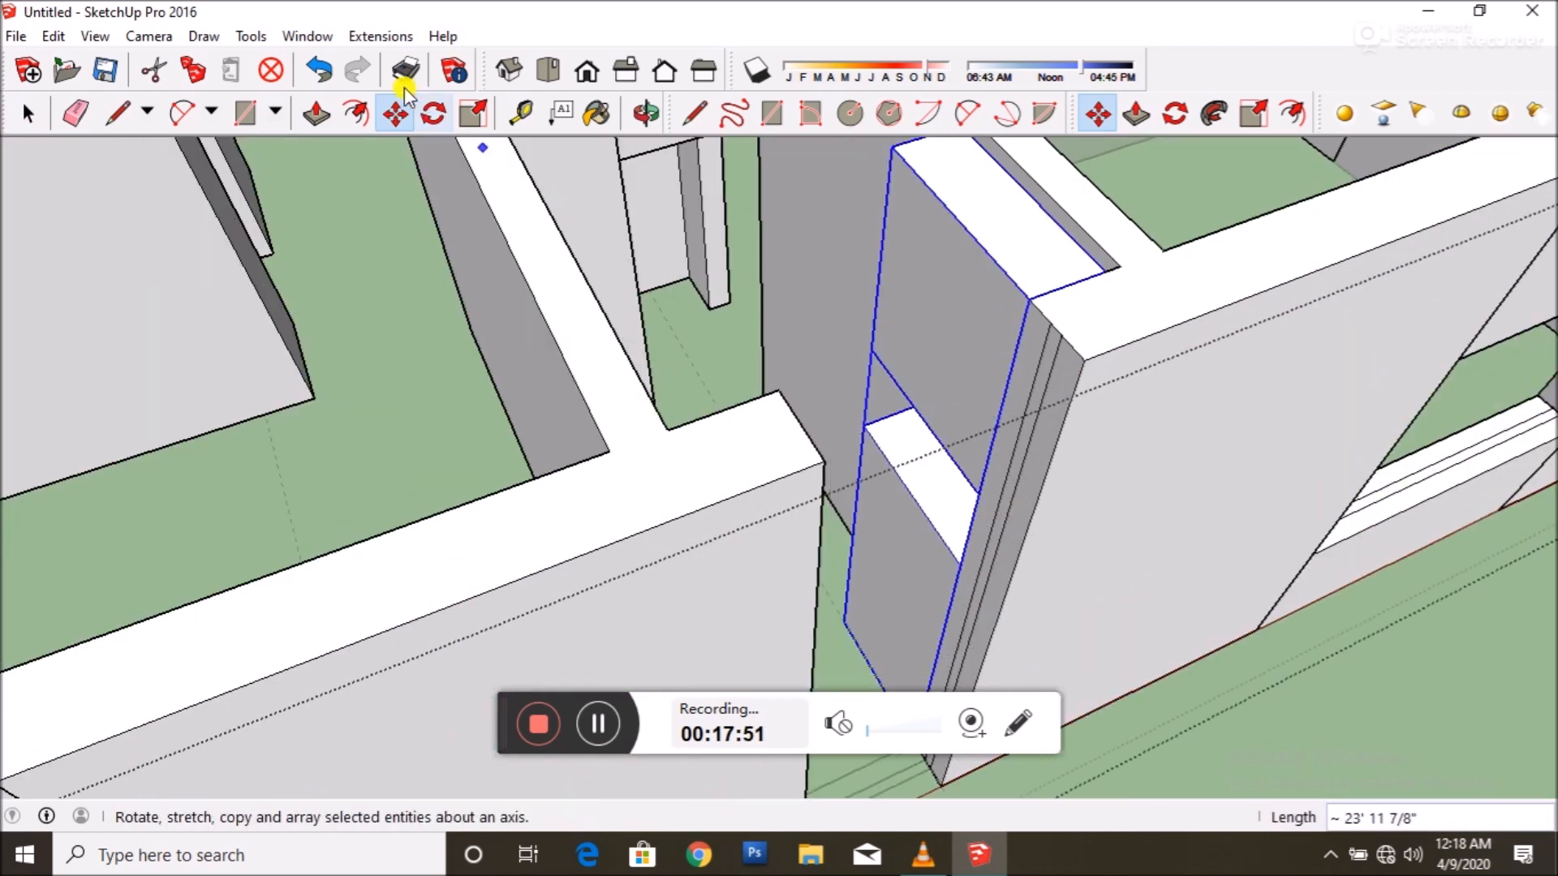
- Rotate the copied high-sill window about the wall-end corner so it spans the gap between the outer walls
click(433, 113)
drag(876, 140, 765, 313)
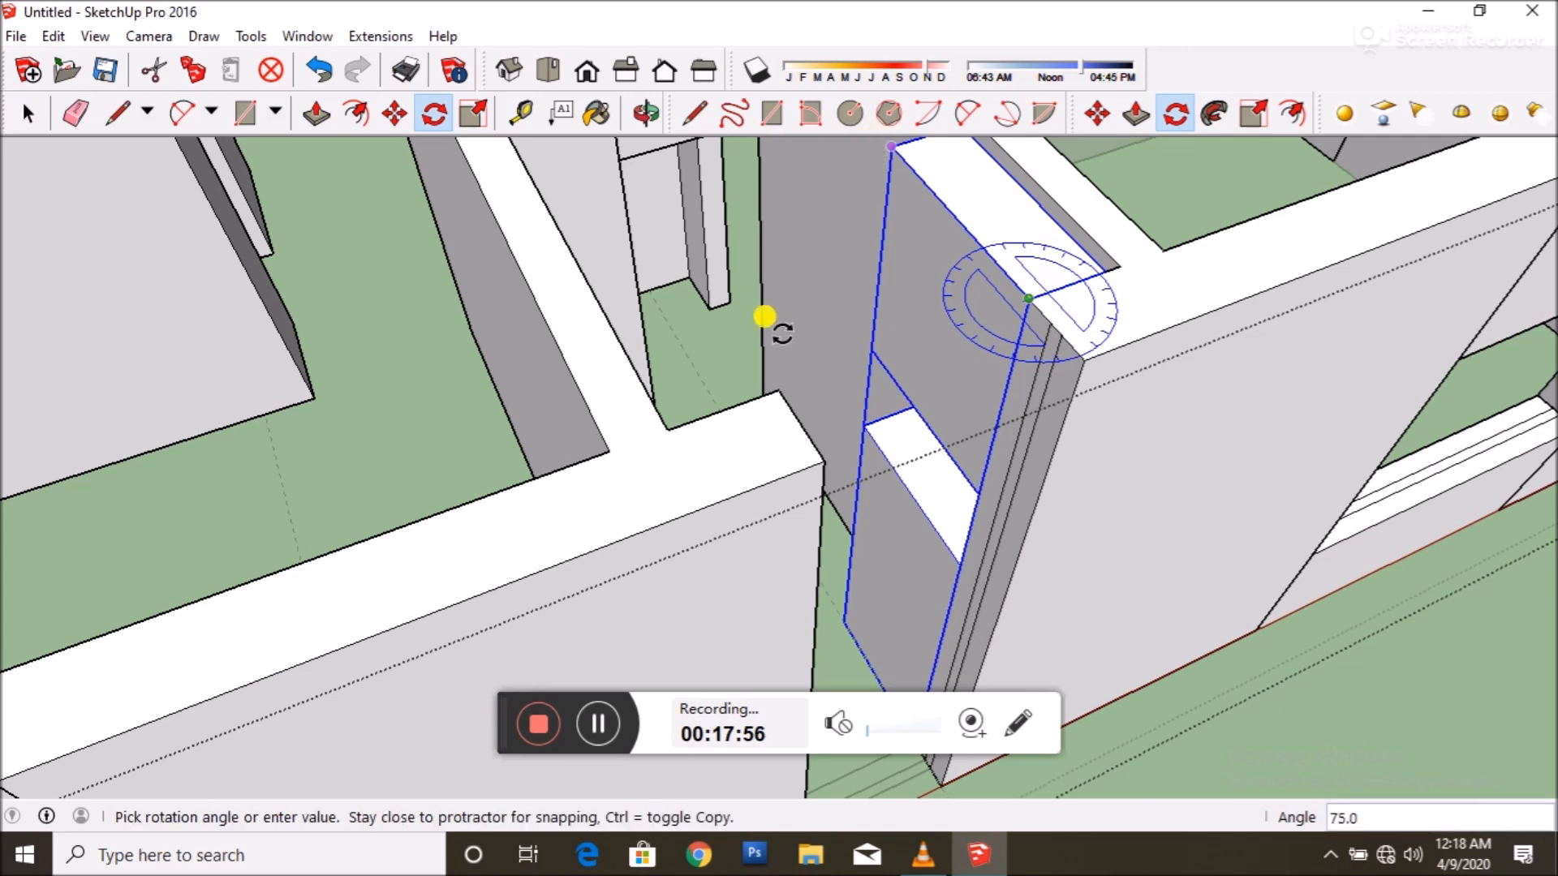
click(782, 400)
click(395, 113)
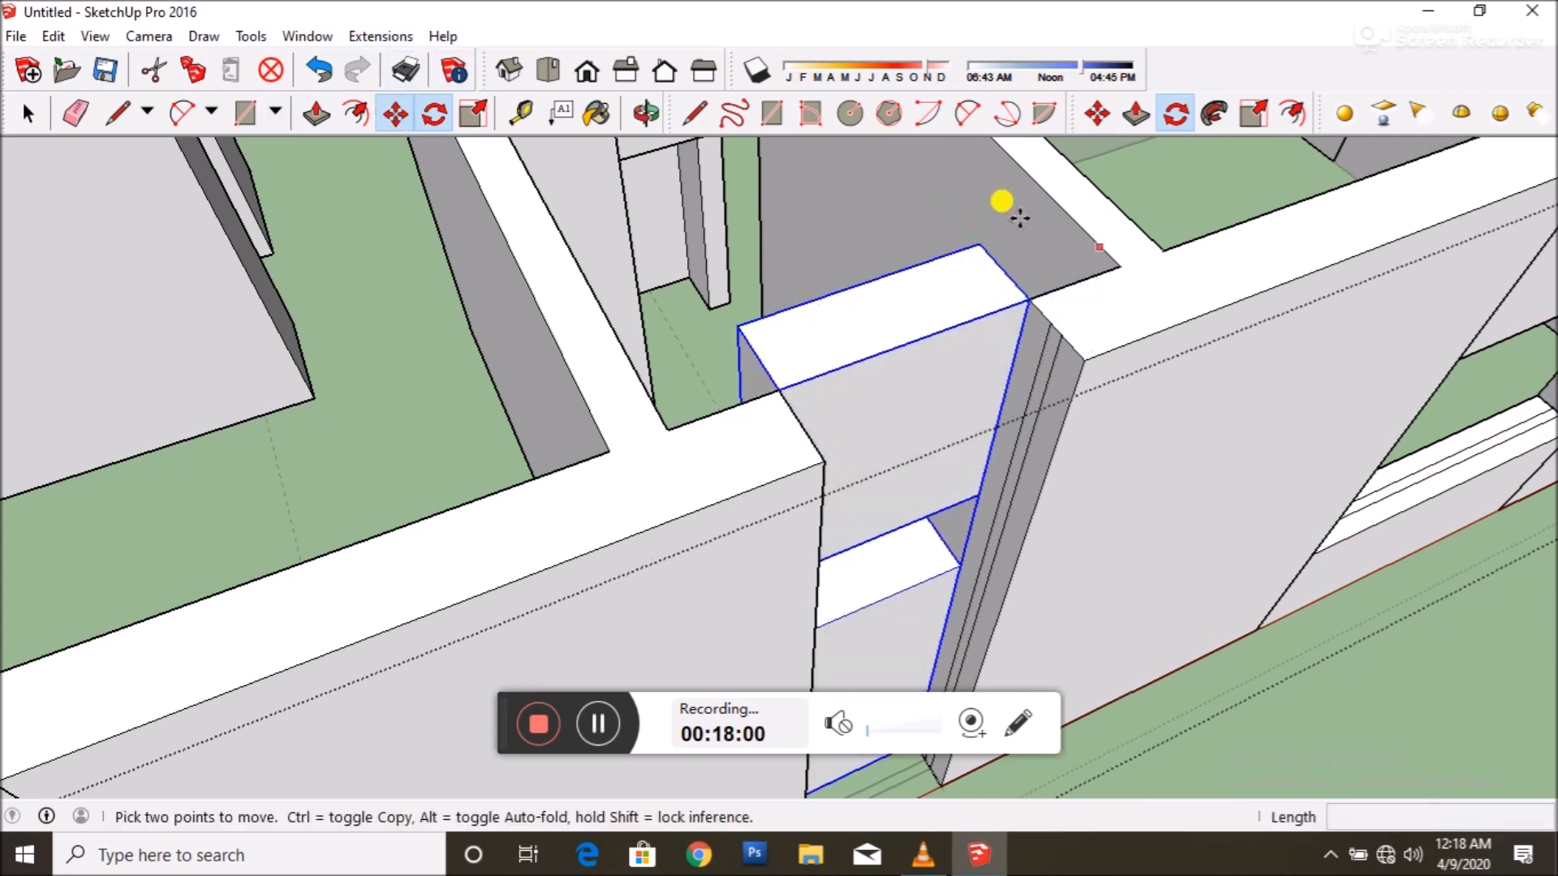
- Copy the door lintel at the room corner beside the tall central walls so the copy sits against its outer face
scroll(853, 321, down, 10)
middle_drag(855, 318, 909, 300)
scroll(622, 290, down, 1)
middle_drag(633, 316, 892, 568)
click(28, 114)
scroll(946, 574, up, 6)
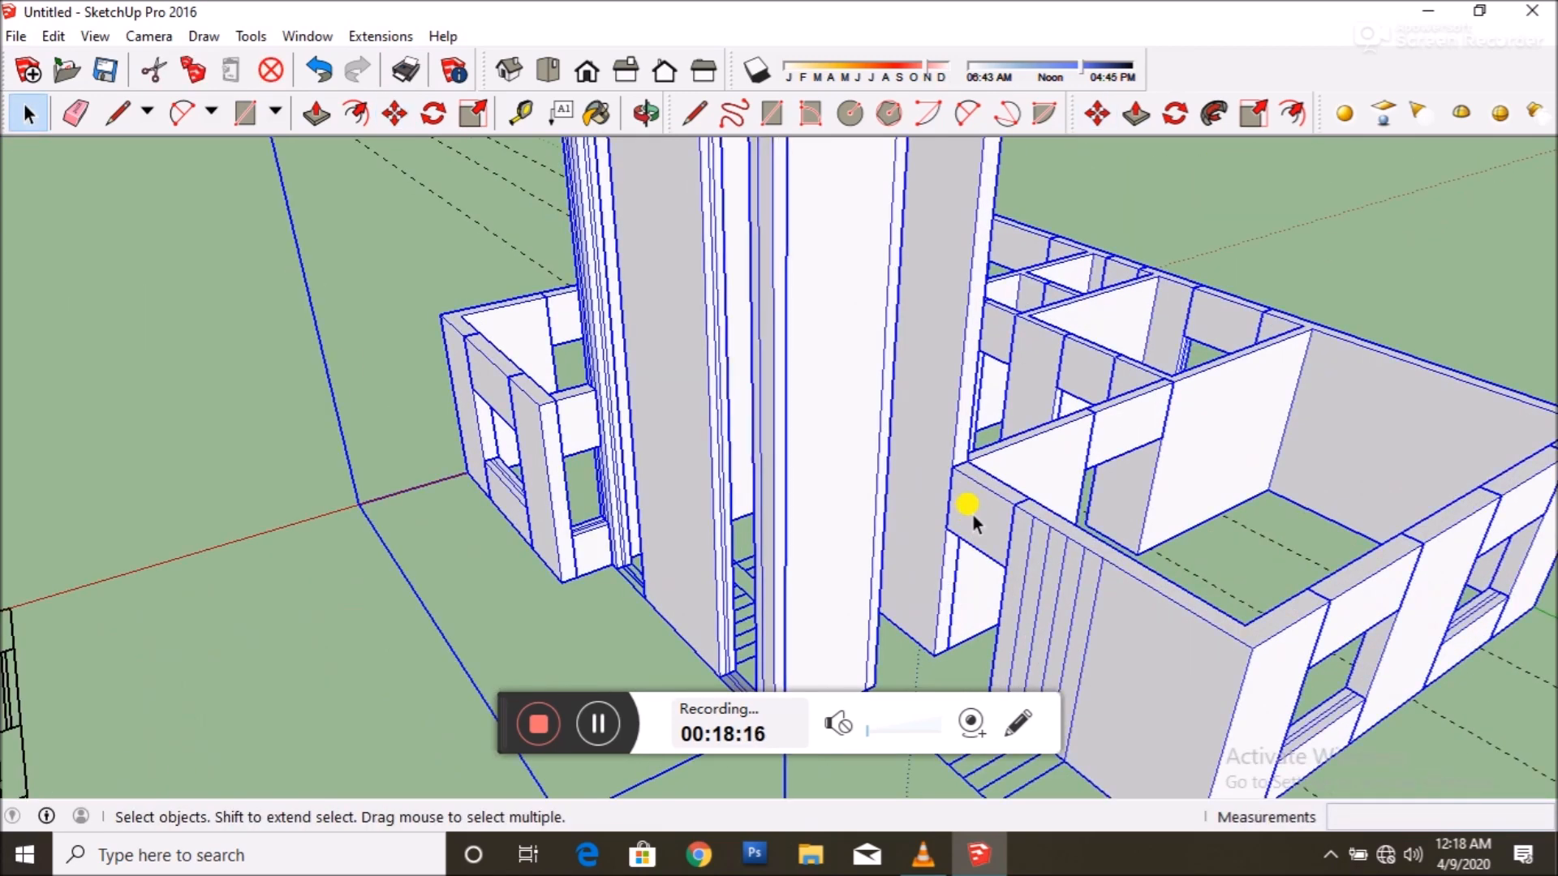
double_click(976, 508)
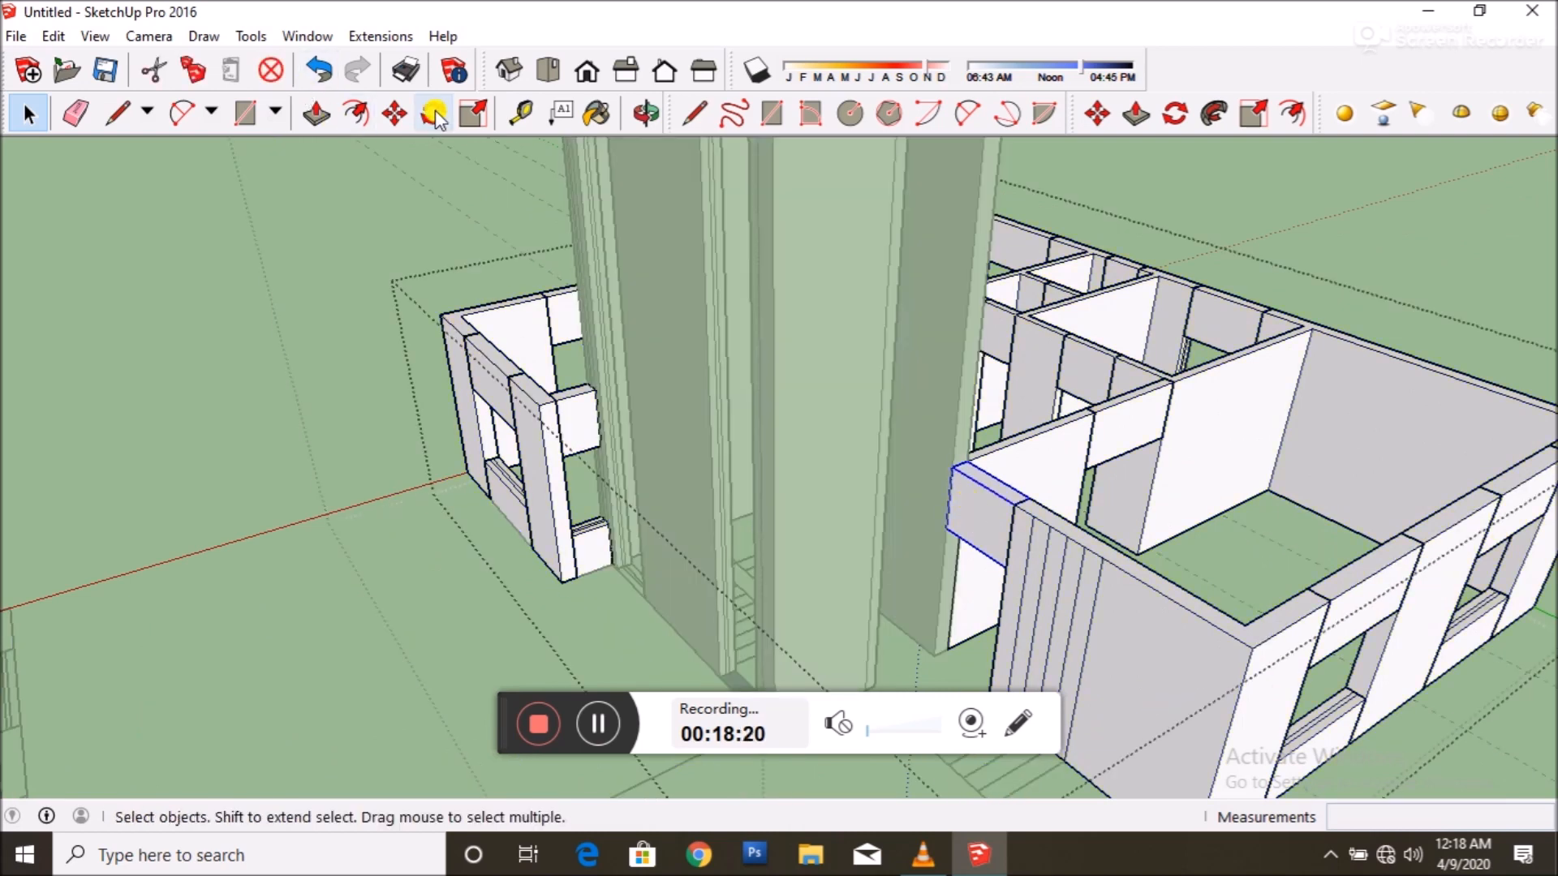
scroll(965, 511, up, 5)
key(ctrl)
click(946, 408)
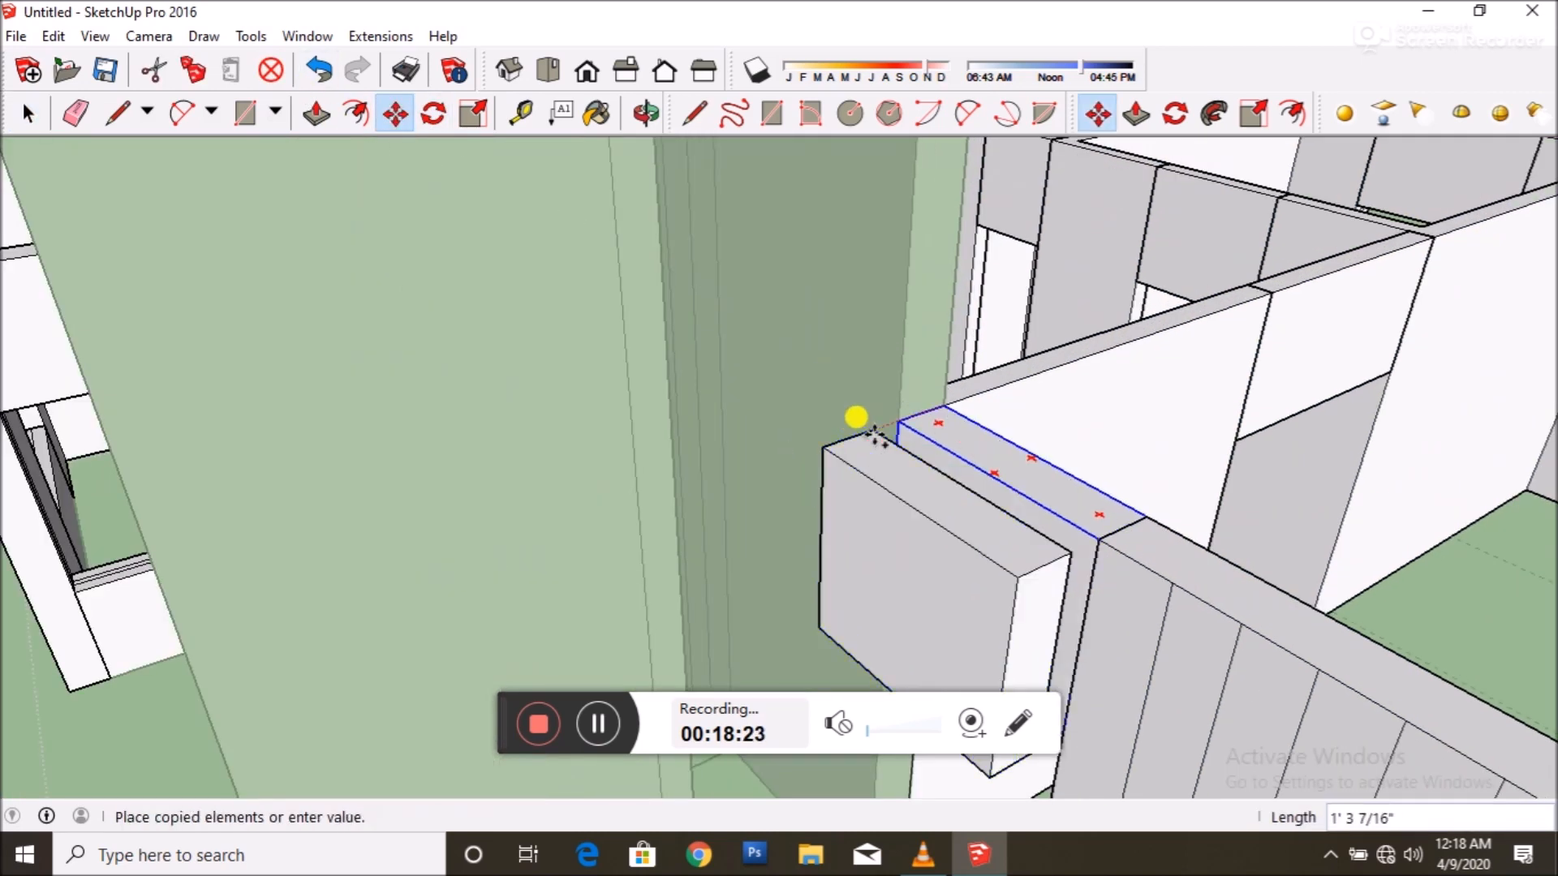
- Rotate the lintel copy to bridge the gap to the tall central wall and close the group
click(434, 114)
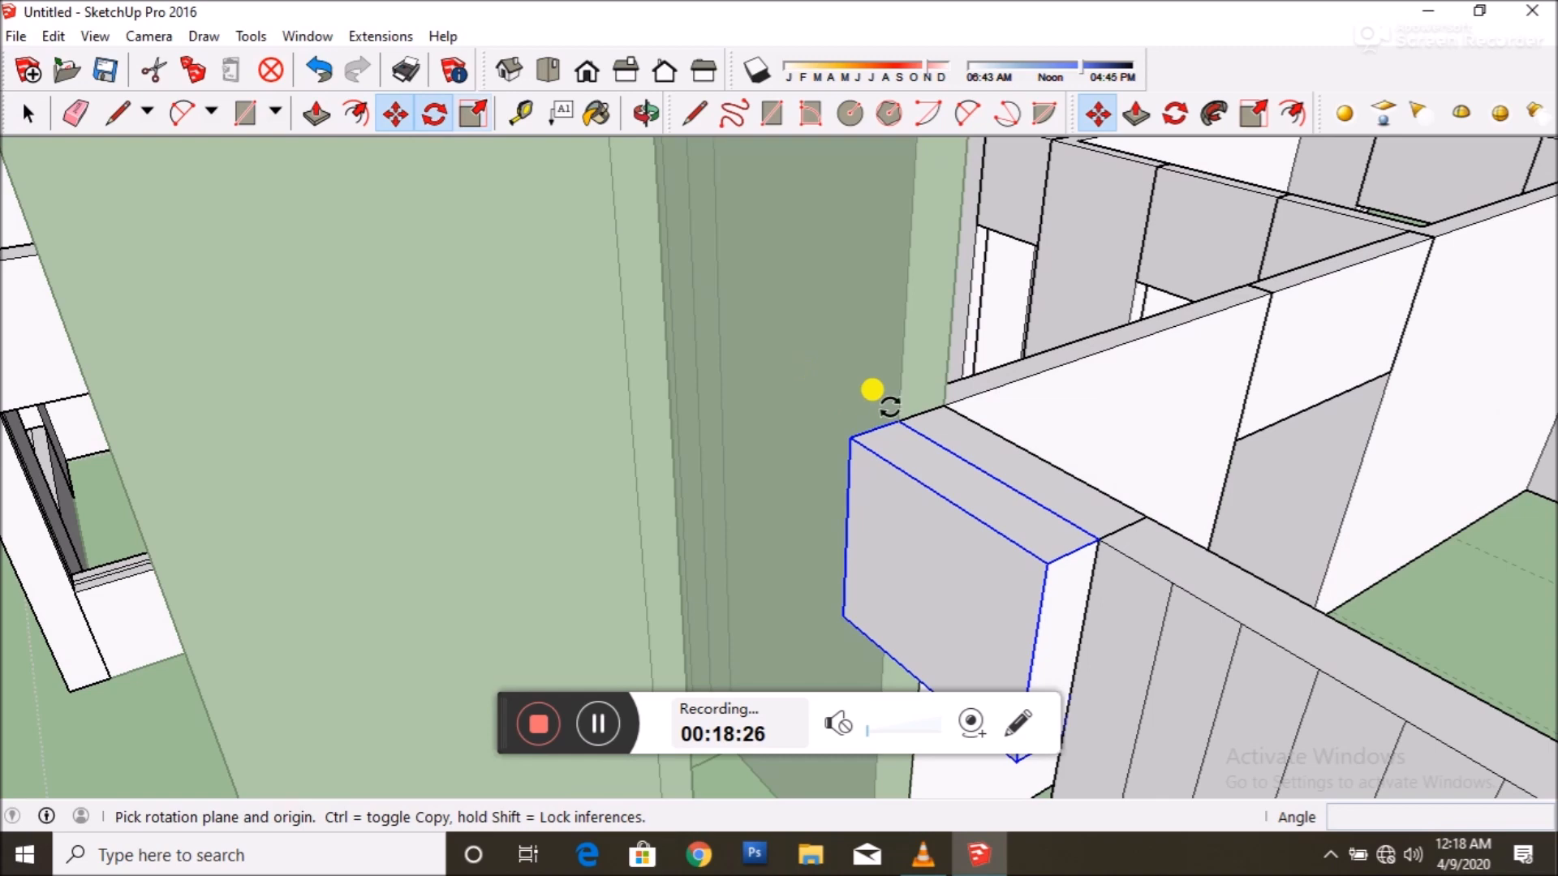
click(993, 484)
click(686, 471)
scroll(933, 435, down, 8)
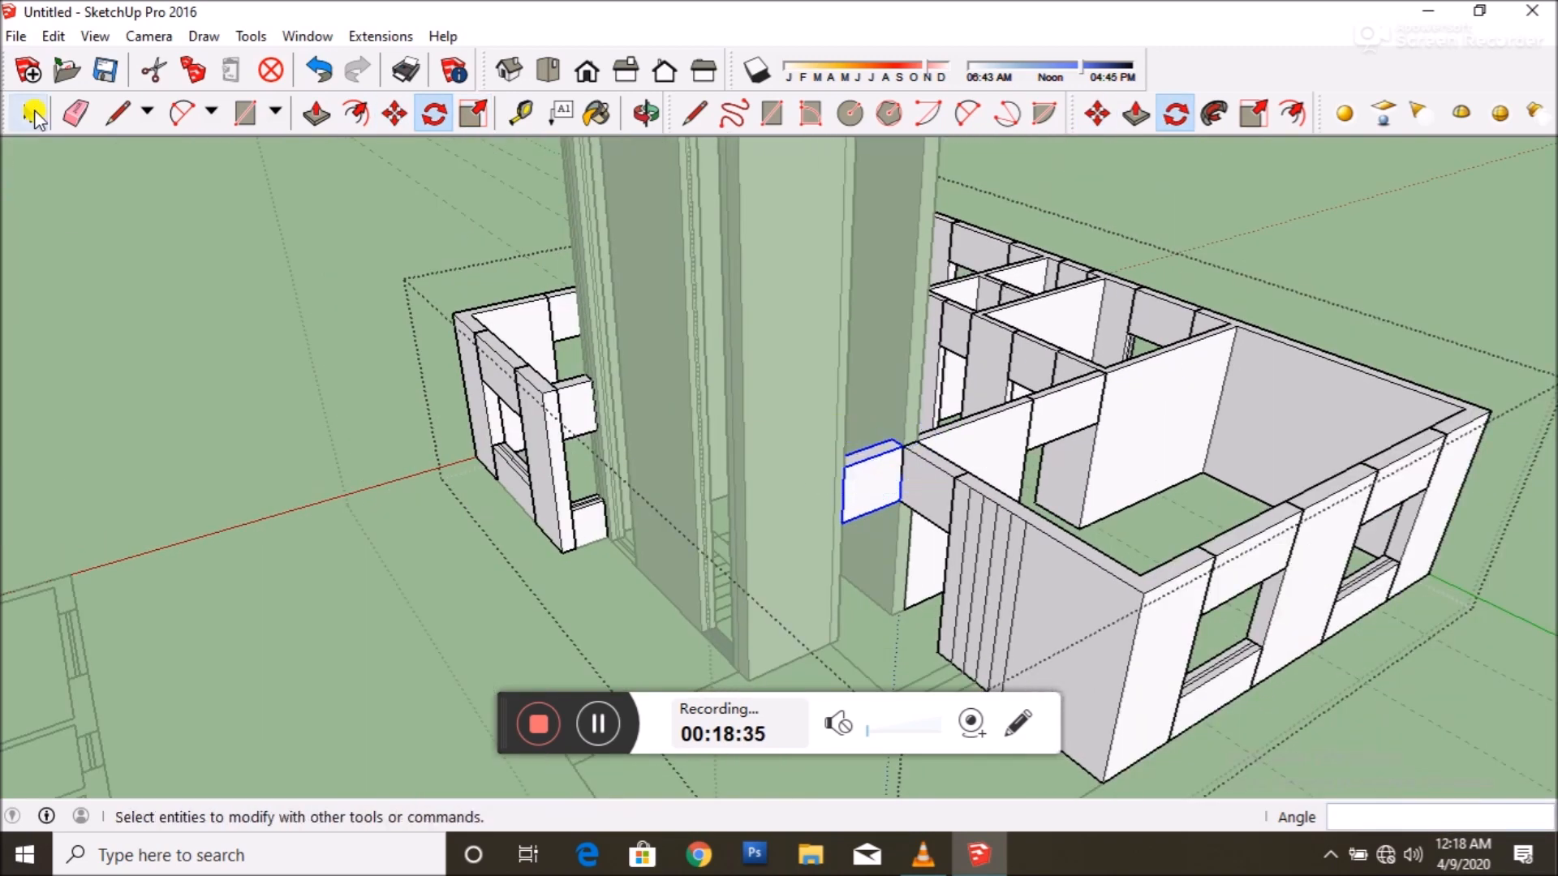
click(34, 119)
click(153, 290)
scroll(460, 481, down, 4)
scroll(489, 404, up, 2)
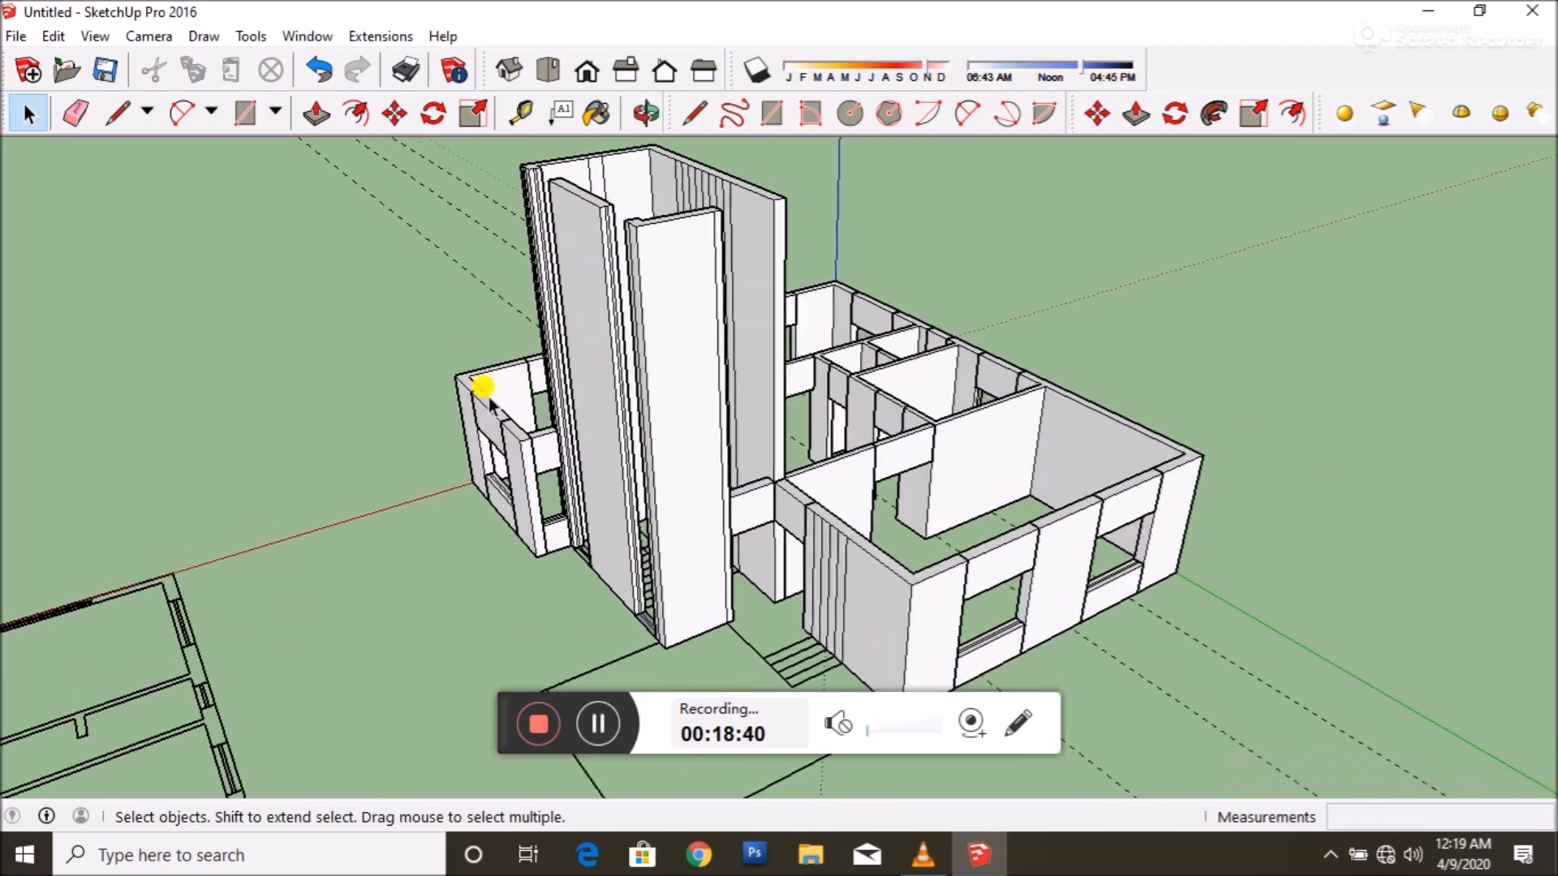
scroll(495, 390, up, 3)
scroll(720, 382, up, 3)
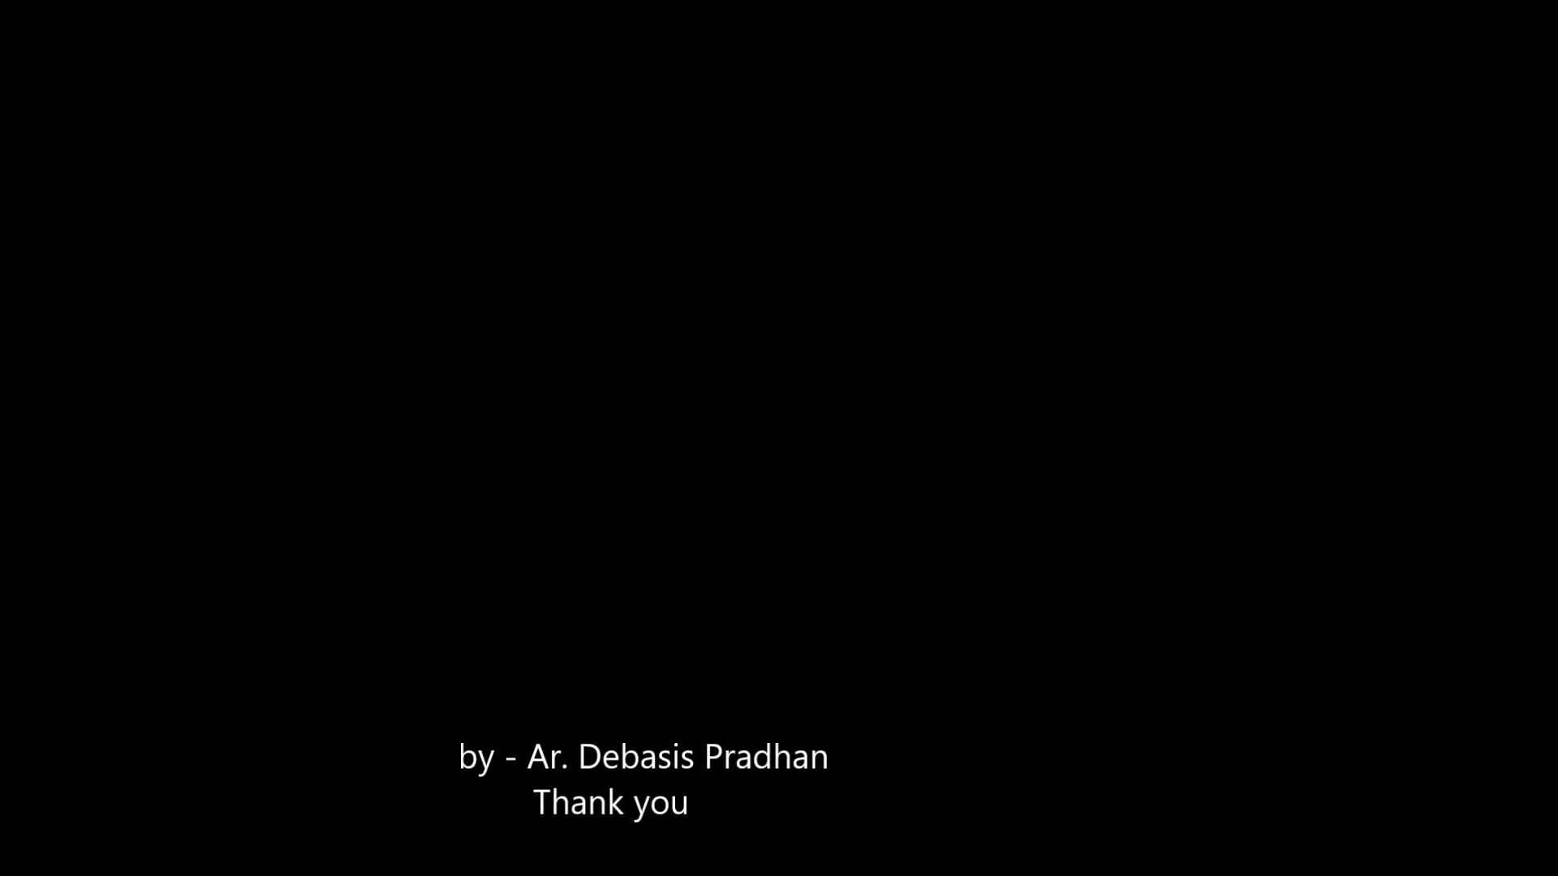